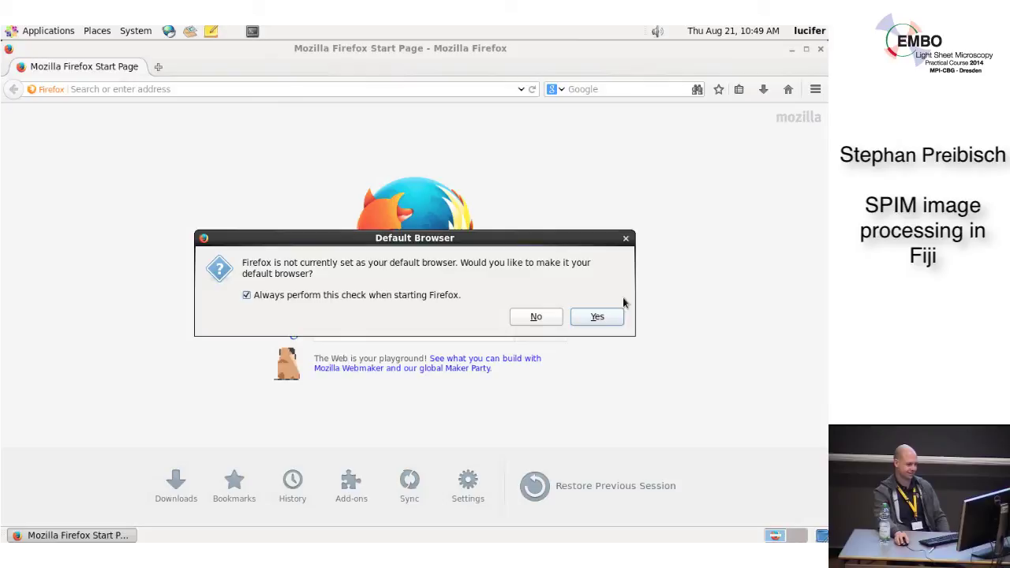
Accept Firefox as the default browser and postpone the Firefox 31.0 update
{"action": "left_click", "coordinate": [616, 322]}
{"action": "left_click", "coordinate": [143, 90]}
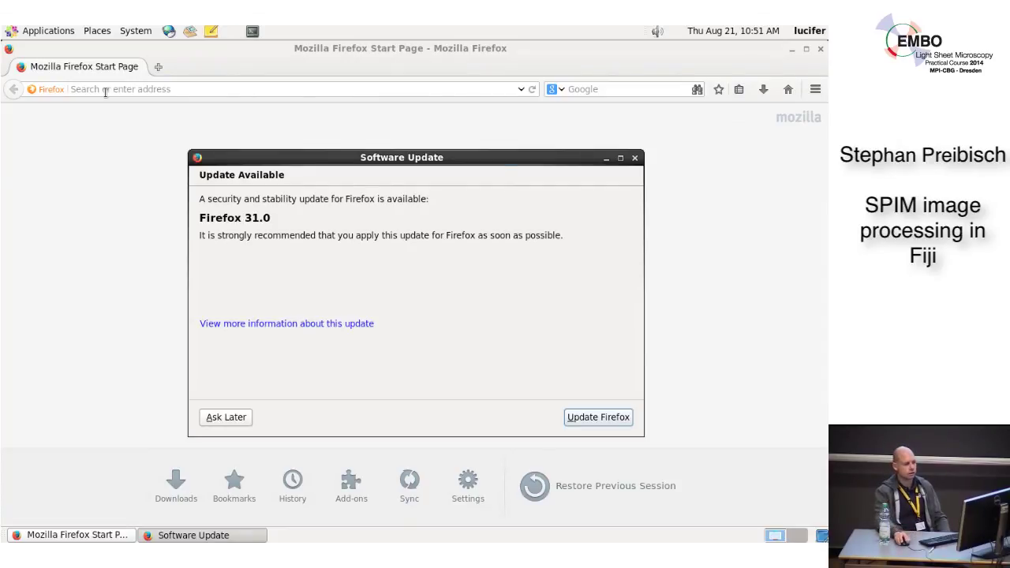
{"action": "left_click", "coordinate": [226, 417]}
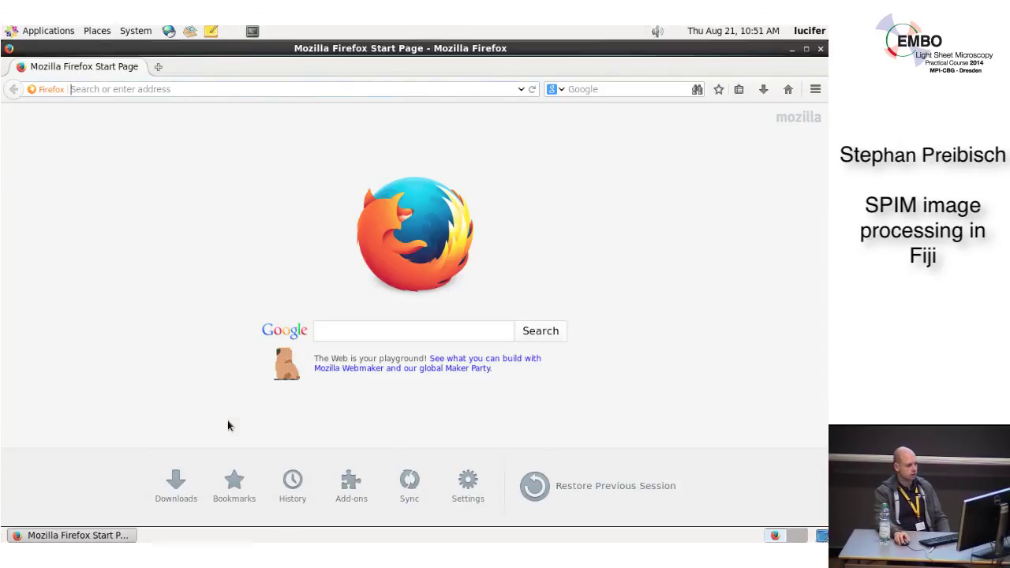
Open the Fiji wiki page fiji.sc/Multiview-Reconstruction in the browser
{"action": "left_click", "coordinate": [132, 89]}
{"action": "type", "text": "fiji.sc/"}
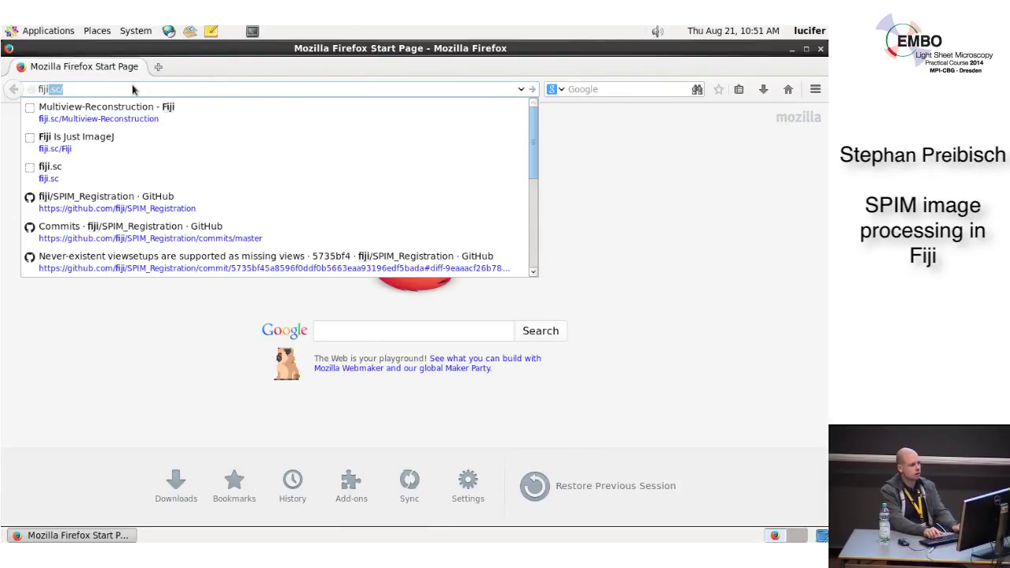
{"action": "key", "text": "Down"}
{"action": "key", "text": "Return"}
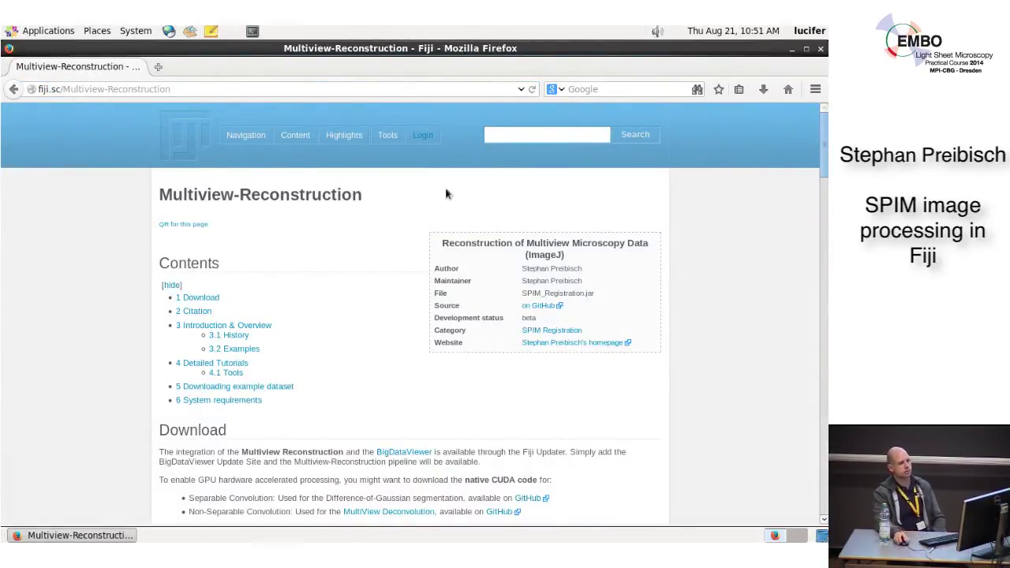
Read through the Multiview-Reconstruction page, from the citation and examples to the detailed tutorials, tools, example dataset and system requirements
{"action": "scroll", "coordinate": [332, 264], "scroll_direction": "down", "scroll_amount": 9}
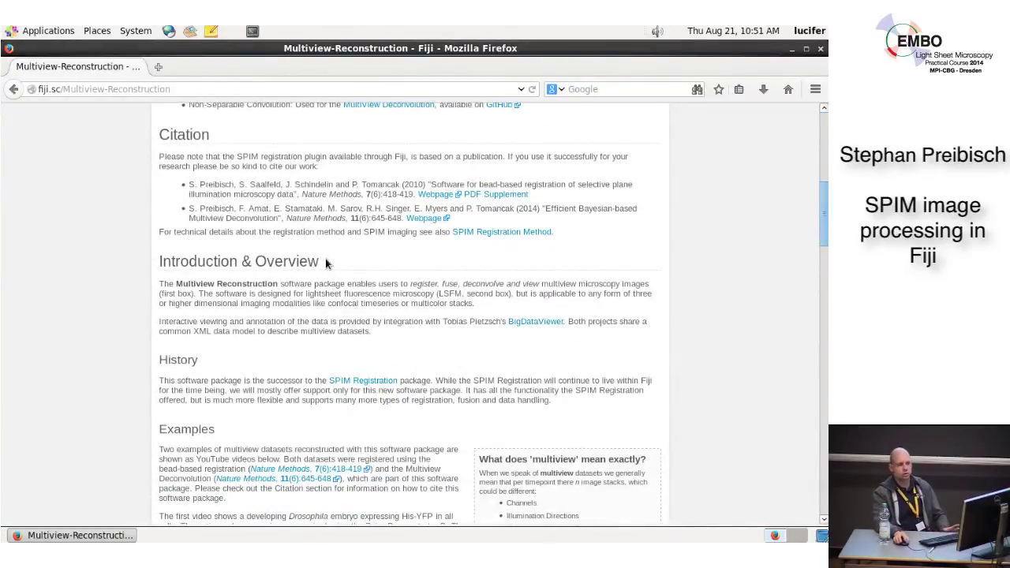
{"action": "scroll", "coordinate": [325, 258], "scroll_direction": "down", "scroll_amount": 5}
{"action": "scroll", "coordinate": [509, 268], "scroll_direction": "down", "scroll_amount": 8}
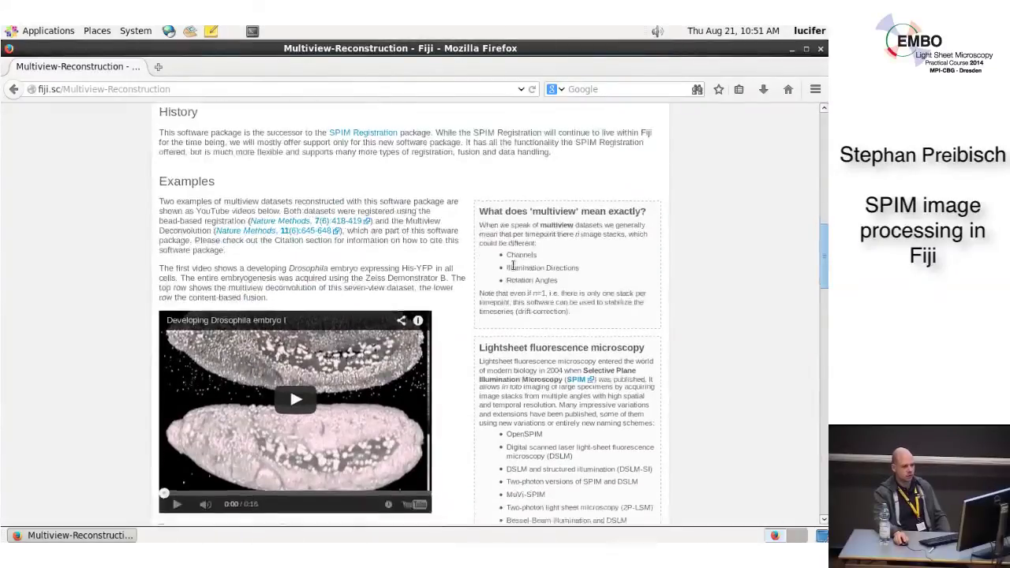
{"action": "scroll", "coordinate": [486, 198], "scroll_direction": "down", "scroll_amount": 5}
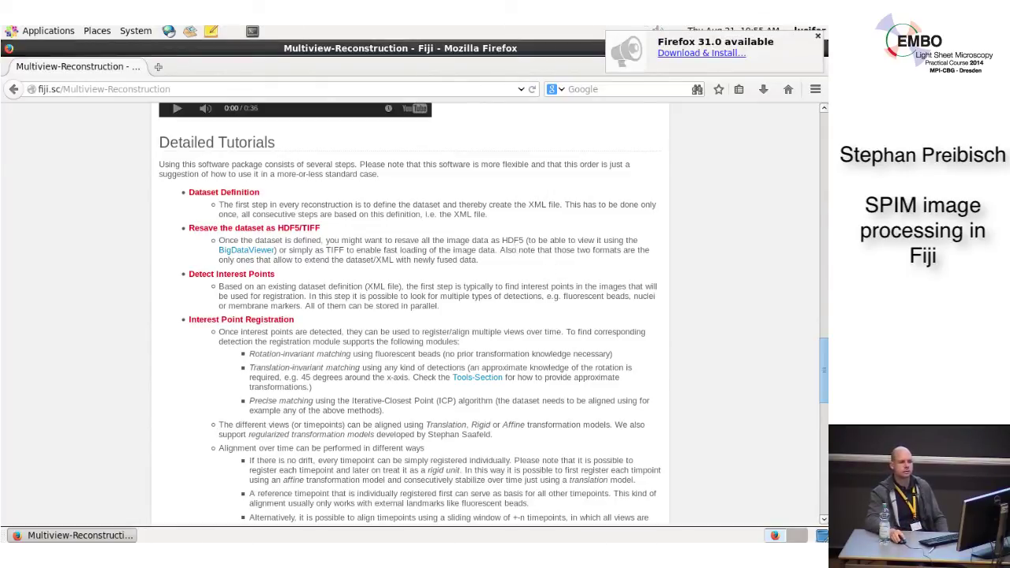
{"action": "left_click", "coordinate": [818, 36]}
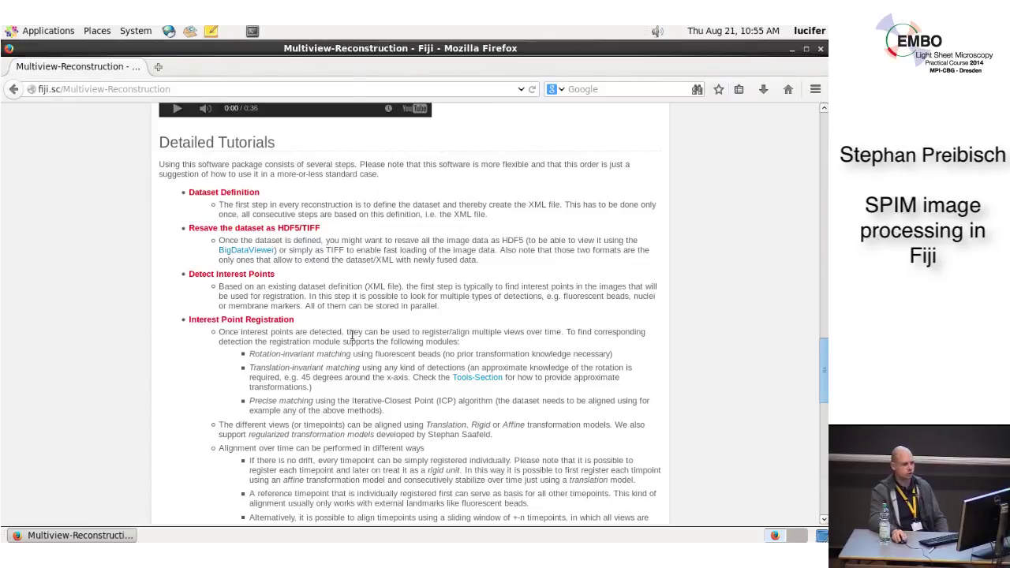
{"action": "scroll", "coordinate": [352, 336], "scroll_direction": "down", "scroll_amount": 2}
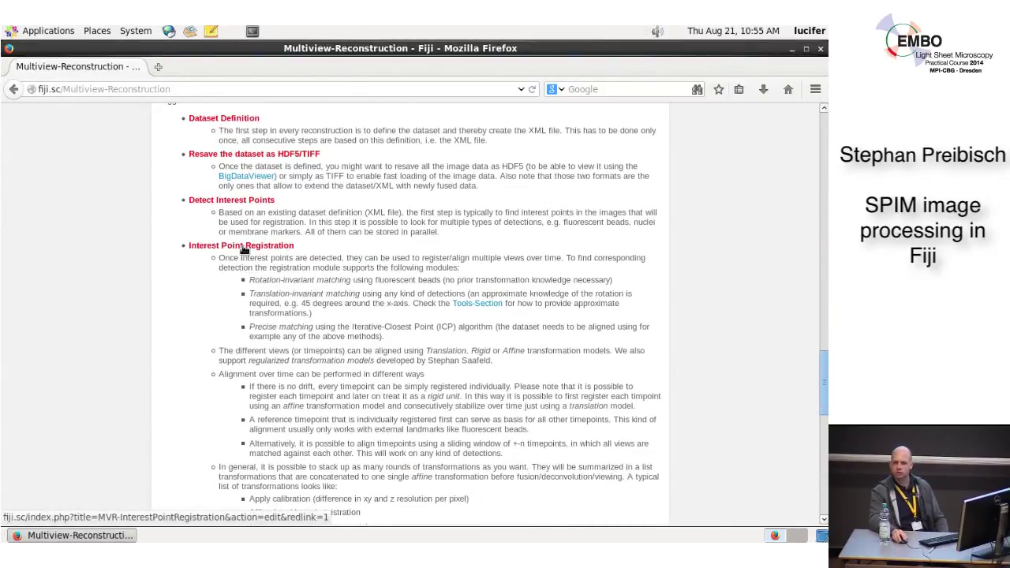
{"action": "scroll", "coordinate": [249, 268], "scroll_direction": "down", "scroll_amount": 5}
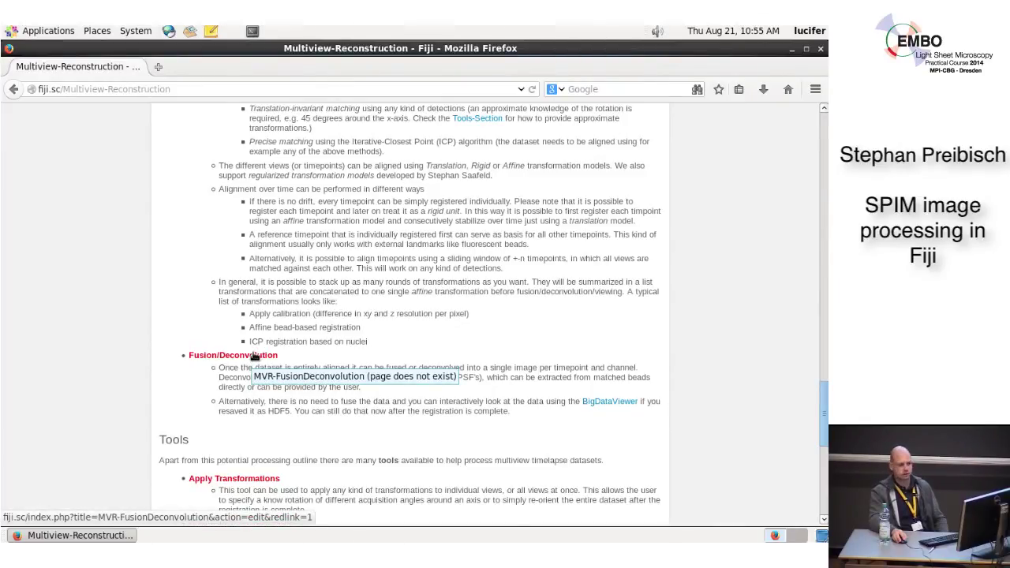
{"action": "scroll", "coordinate": [253, 359], "scroll_direction": "down", "scroll_amount": 5}
{"action": "scroll", "coordinate": [259, 306], "scroll_direction": "down", "scroll_amount": 4}
{"action": "scroll", "coordinate": [259, 299], "scroll_direction": "up", "scroll_amount": 2}
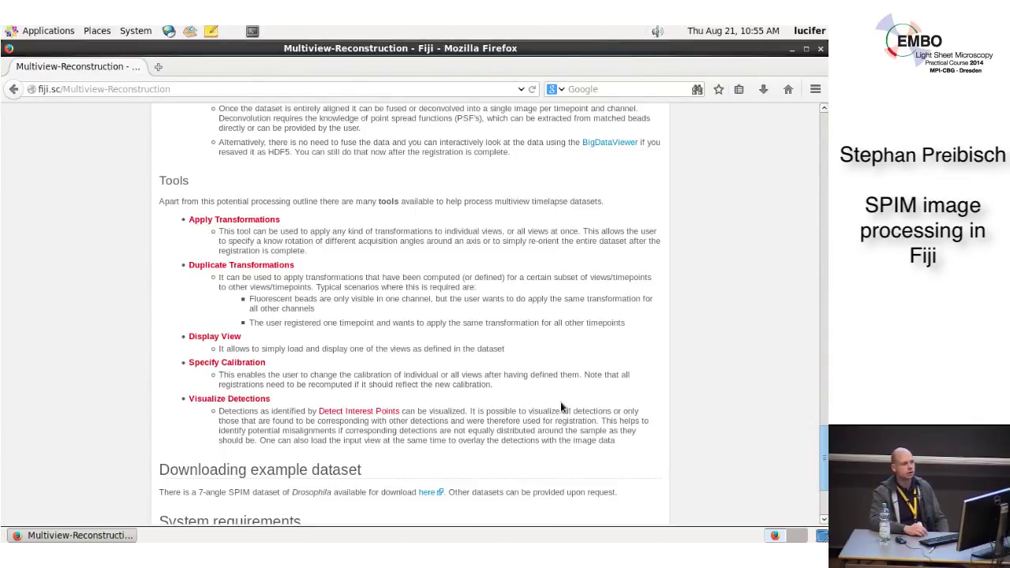
{"action": "scroll", "coordinate": [505, 446], "scroll_direction": "down", "scroll_amount": 2}
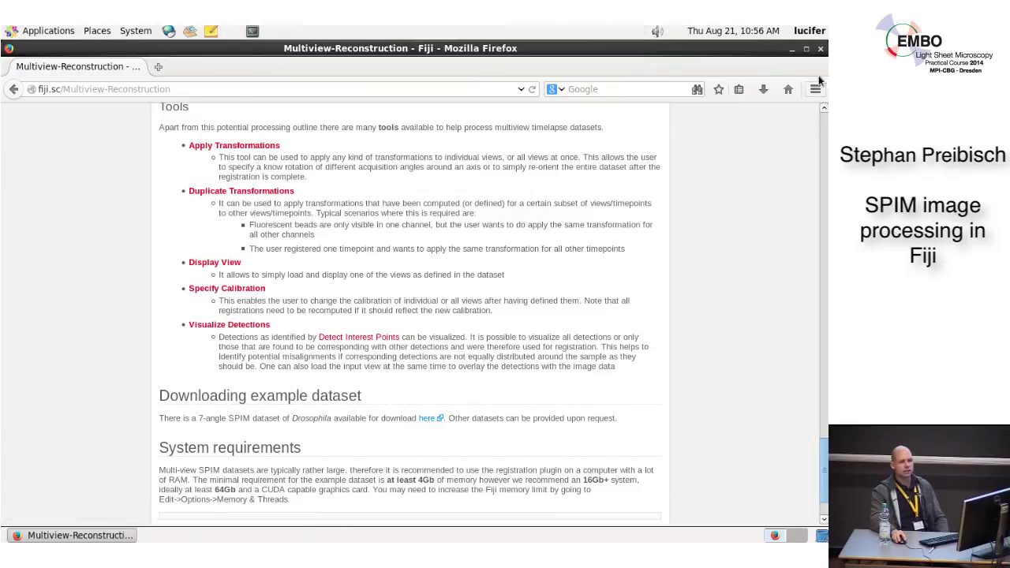
Minimize the browser, launch ImageJ from the Fiji.app folder on the desktop, and close the folder window
{"action": "left_click", "coordinate": [792, 49]}
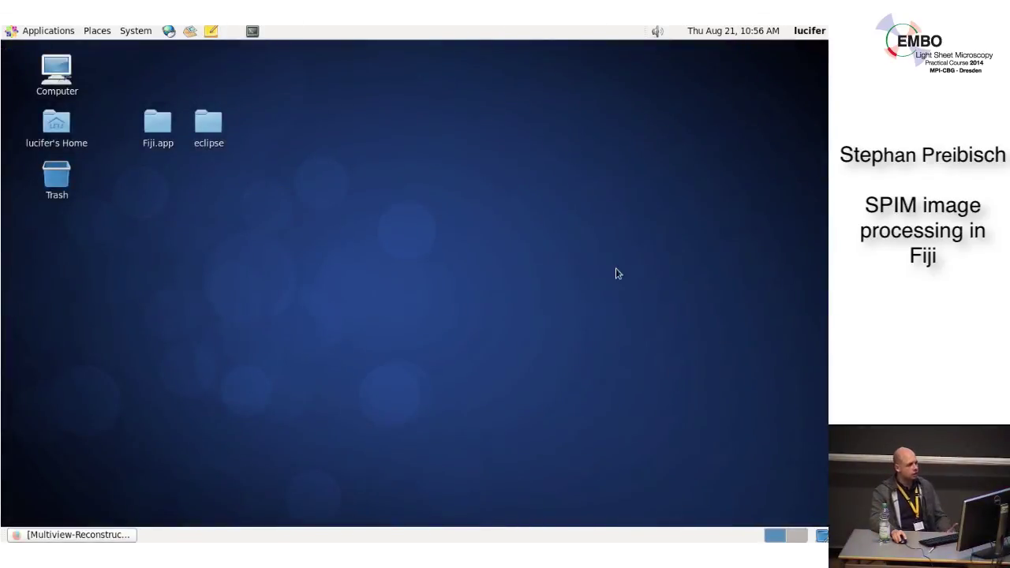
{"action": "double_click", "coordinate": [159, 128]}
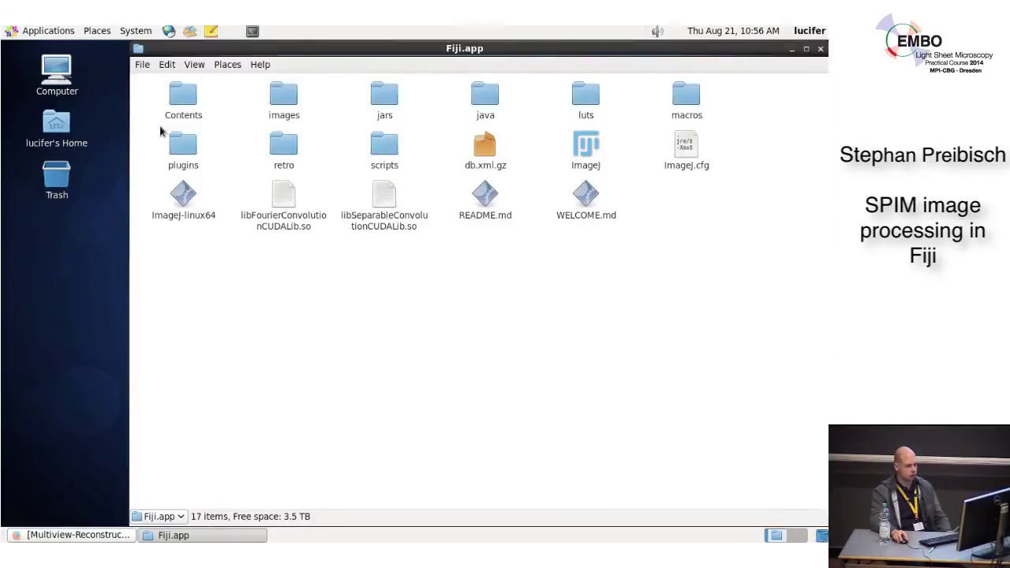
{"action": "double_click", "coordinate": [584, 146]}
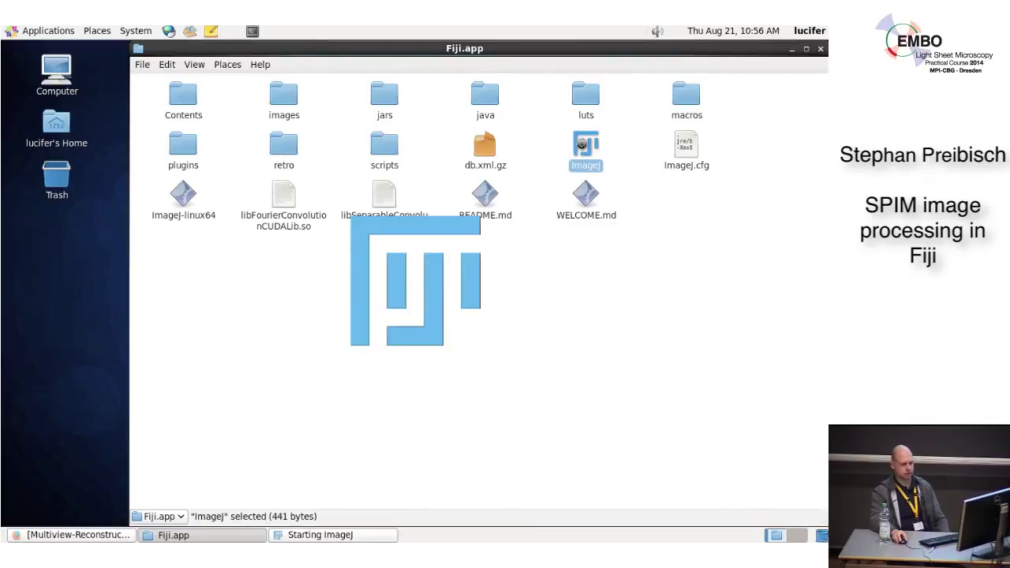
{"action": "left_click", "coordinate": [821, 49]}
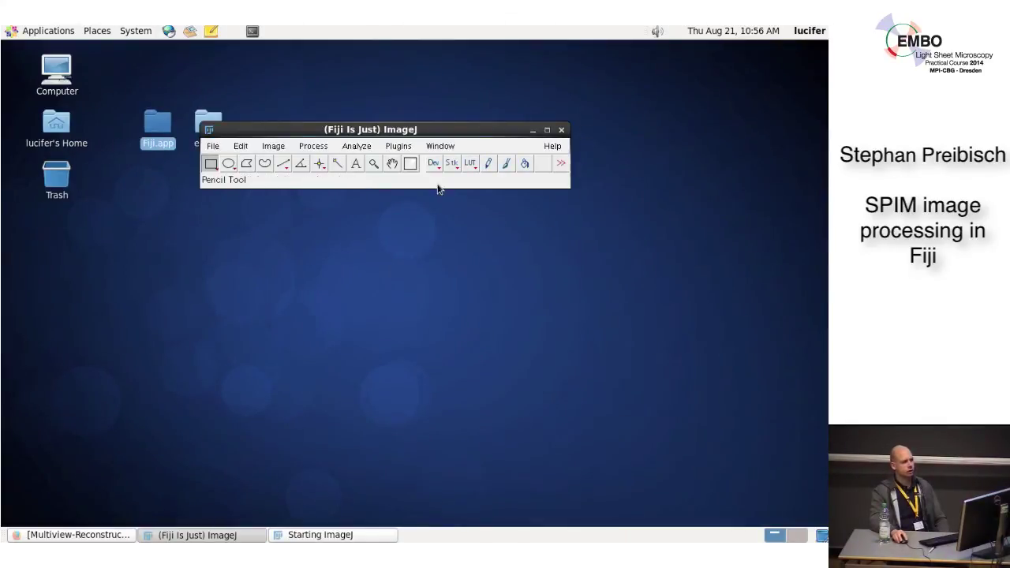
Check the maximum memory in ImageJ's Memory & Threads options and leave the dialog without changing anything
{"action": "left_click", "coordinate": [246, 146]}
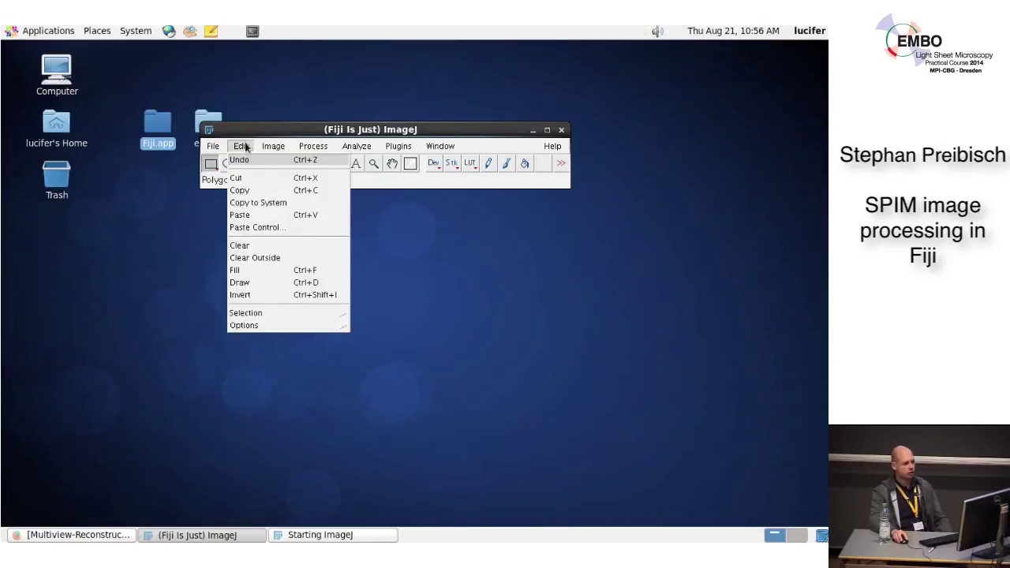
{"action": "mouse_move", "coordinate": [254, 324]}
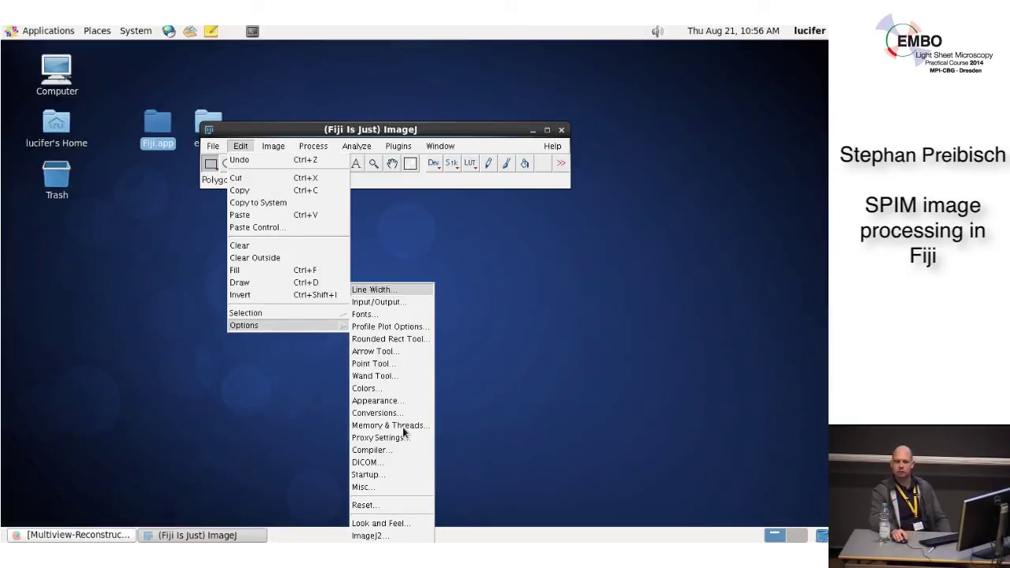
{"action": "left_click", "coordinate": [402, 426]}
{"action": "left_click", "coordinate": [422, 157]}
{"action": "left_click_drag", "start_coordinate": [439, 154], "coordinate": [402, 154]}
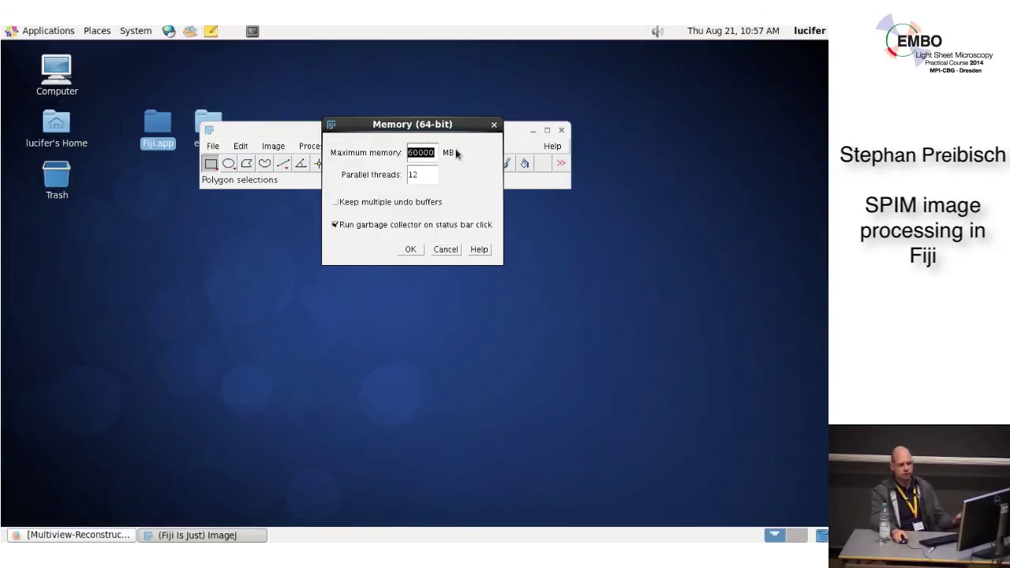
{"action": "left_click", "coordinate": [446, 249]}
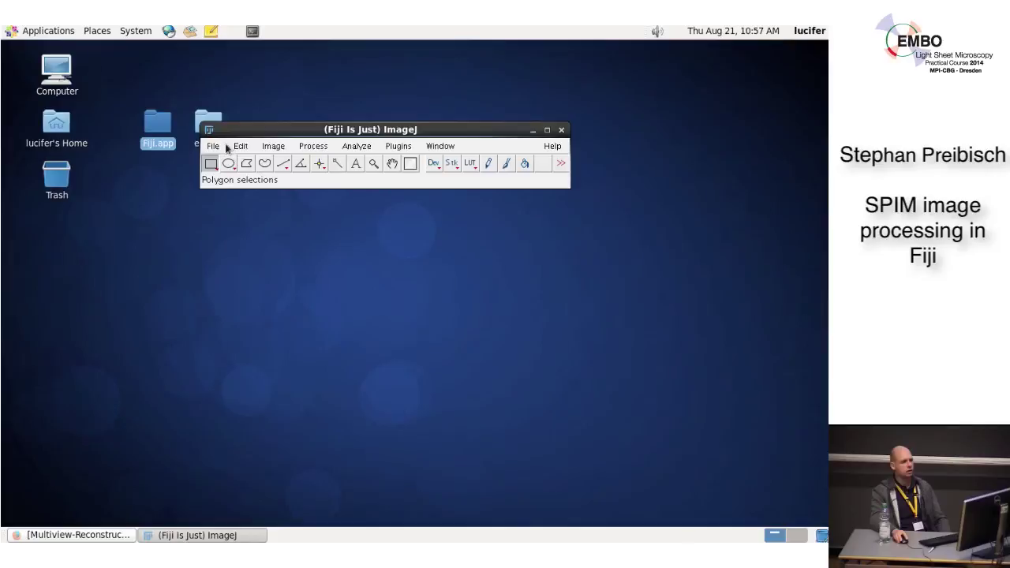
{"action": "left_click", "coordinate": [237, 147]}
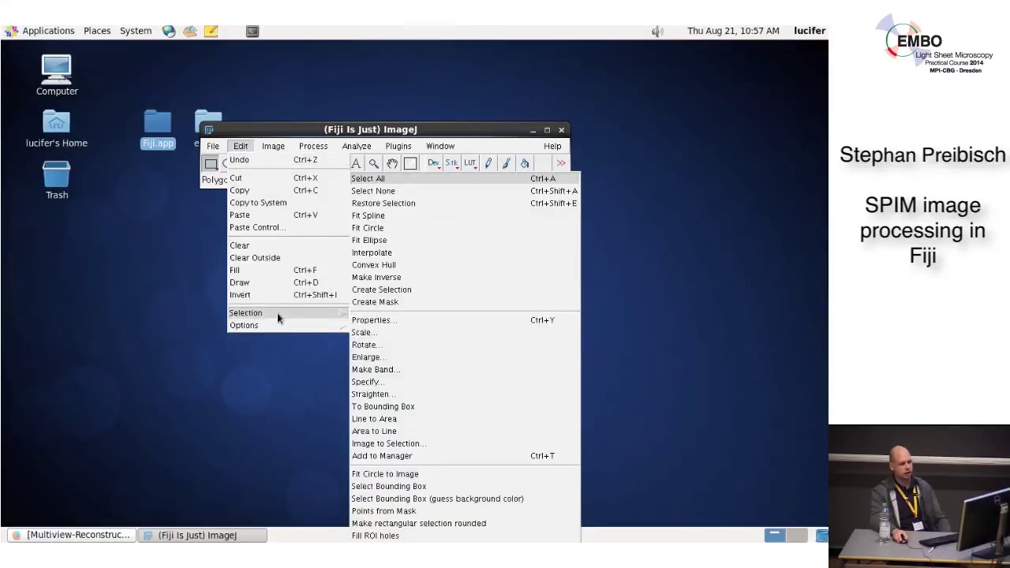
{"action": "mouse_move", "coordinate": [290, 324]}
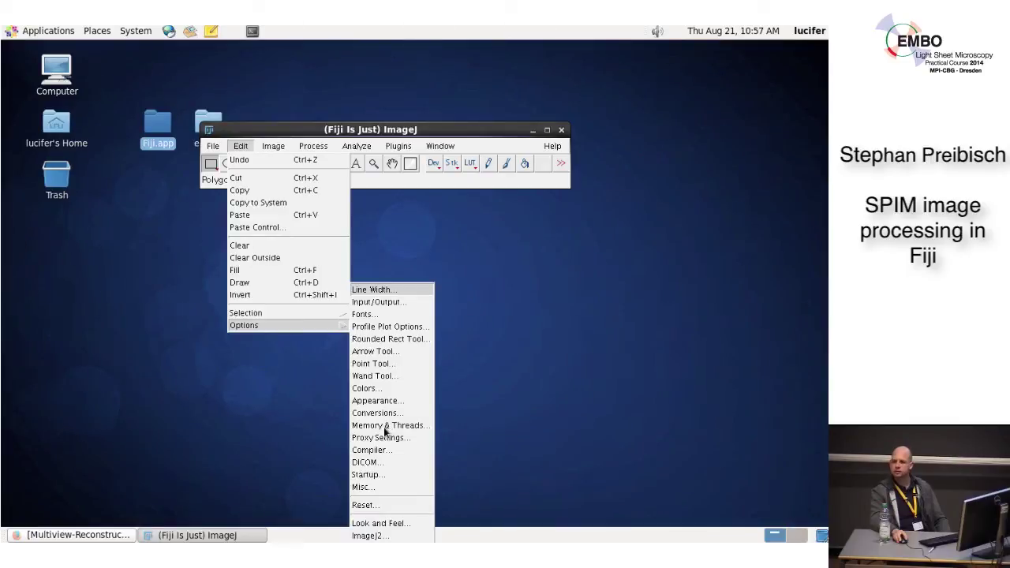
{"action": "left_click", "coordinate": [403, 183]}
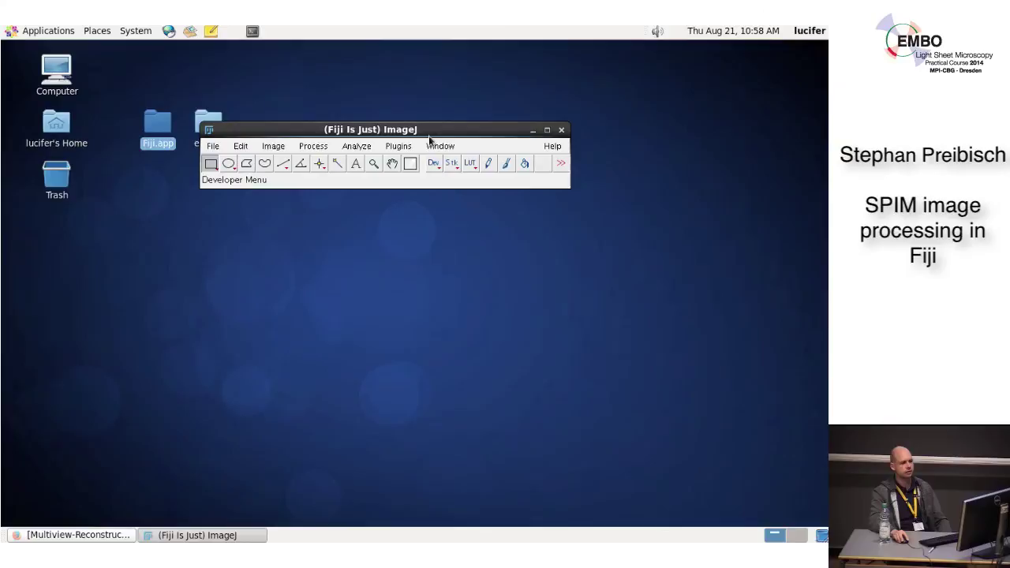
Start Define Multi-View Dataset from the Multiview Reconstruction plugins and look through the available dataset types
{"action": "left_click_drag", "start_coordinate": [428, 134], "coordinate": [435, 67]}
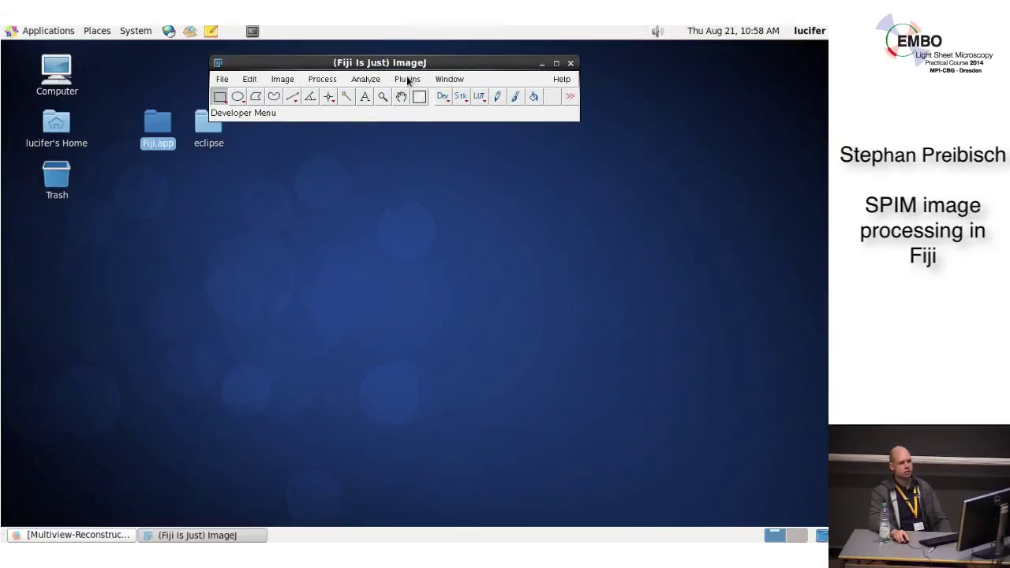
{"action": "left_click", "coordinate": [407, 79]}
{"action": "mouse_move", "coordinate": [442, 320]}
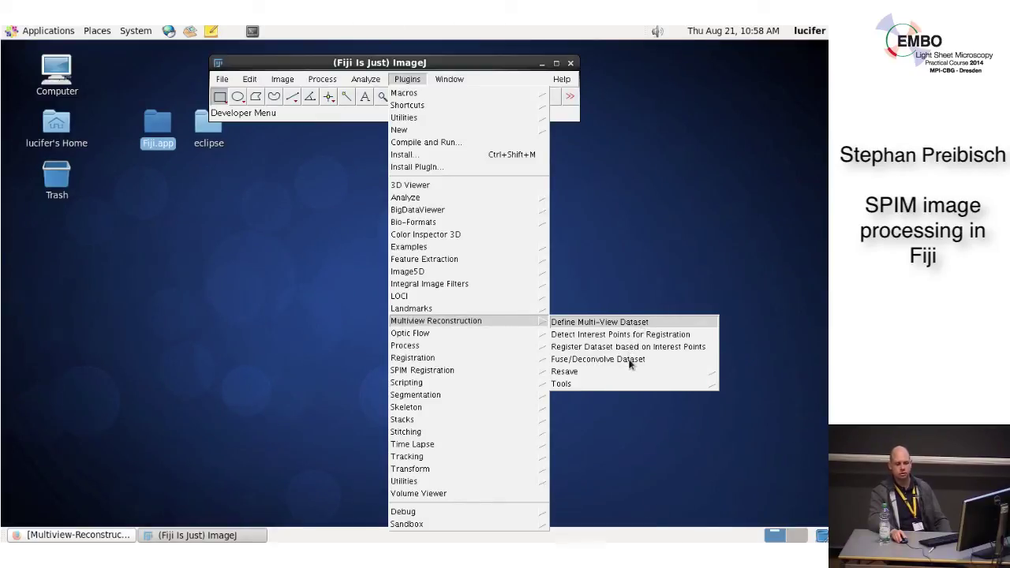
{"action": "mouse_move", "coordinate": [603, 373]}
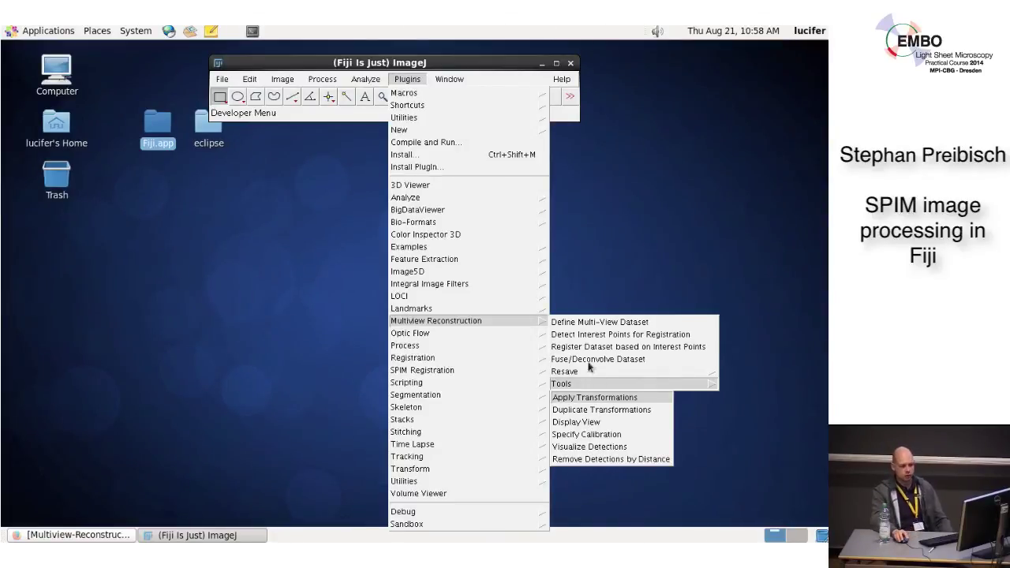
{"action": "mouse_move", "coordinate": [554, 316]}
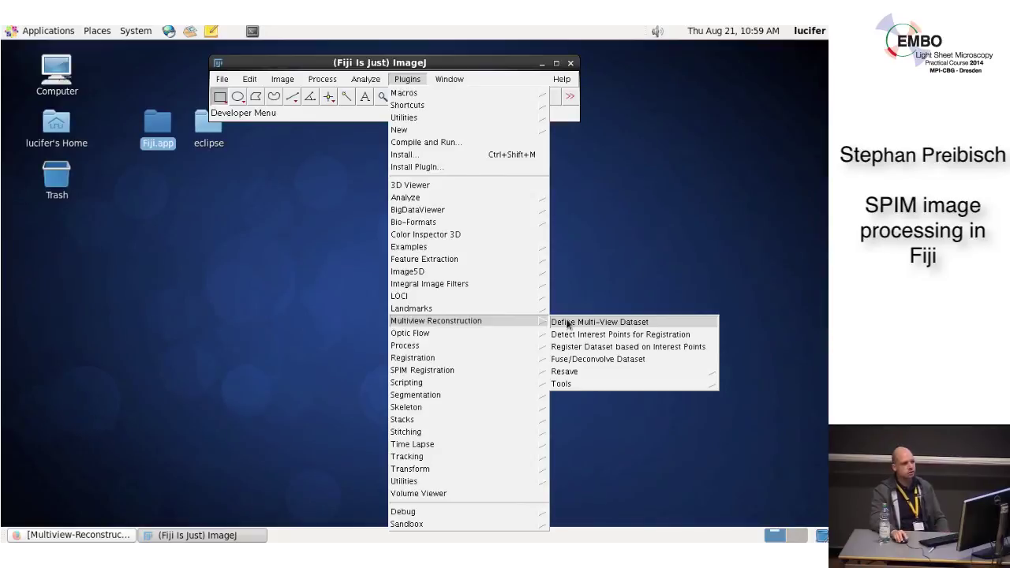
{"action": "left_click", "coordinate": [571, 324]}
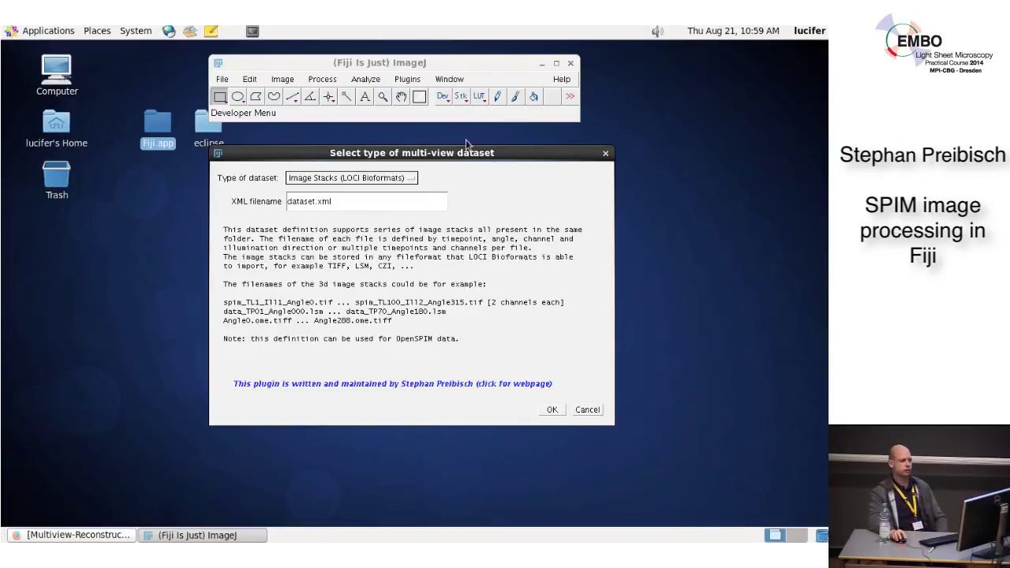
{"action": "left_click", "coordinate": [395, 179]}
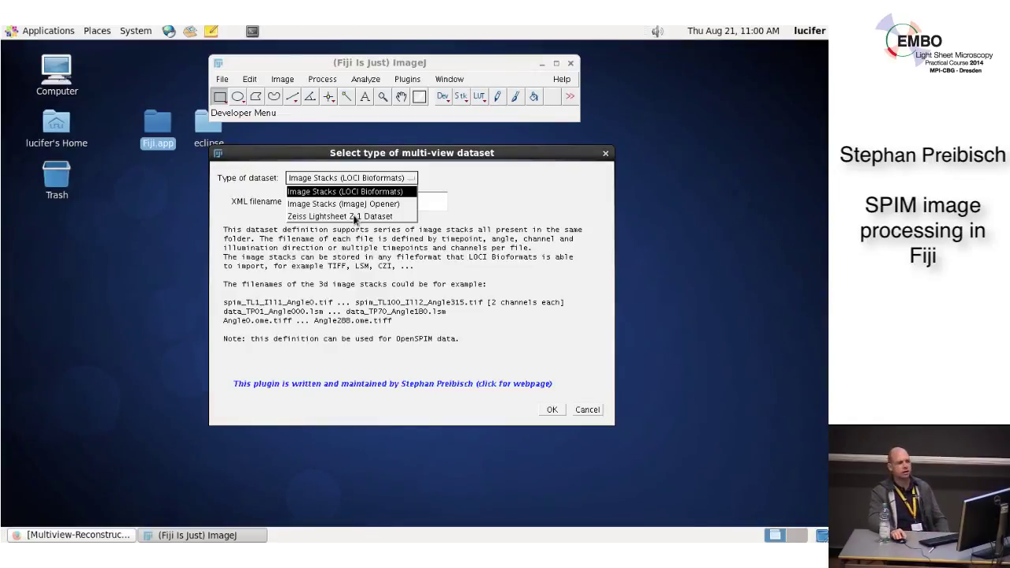
{"action": "left_click", "coordinate": [95, 242]}
Inspect the image stacks in the HisYFP folder under Documents as a detailed list, and return to the dataset type dialog
{"action": "double_click", "coordinate": [56, 124]}
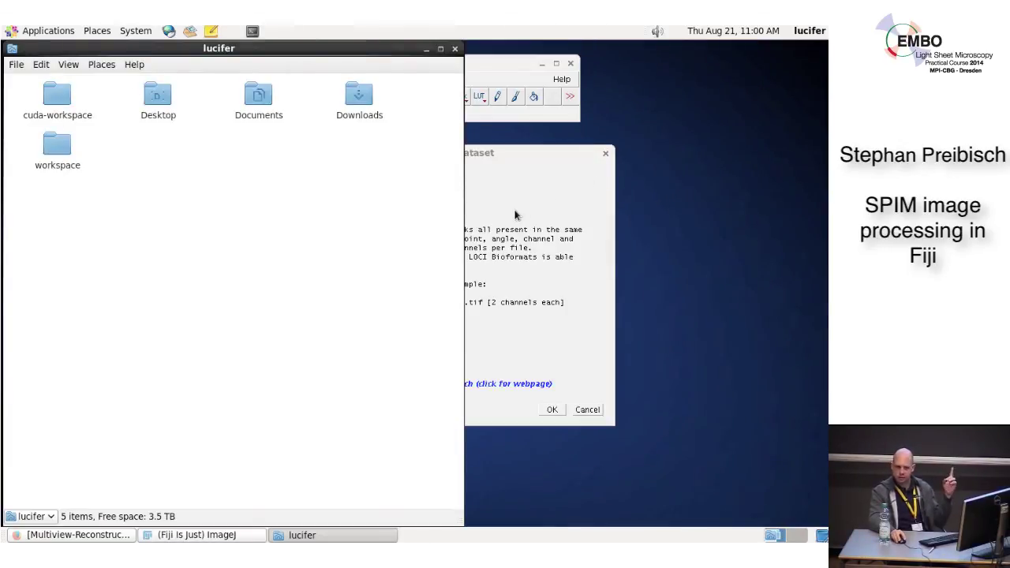
{"action": "double_click", "coordinate": [259, 98]}
{"action": "double_click", "coordinate": [139, 122]}
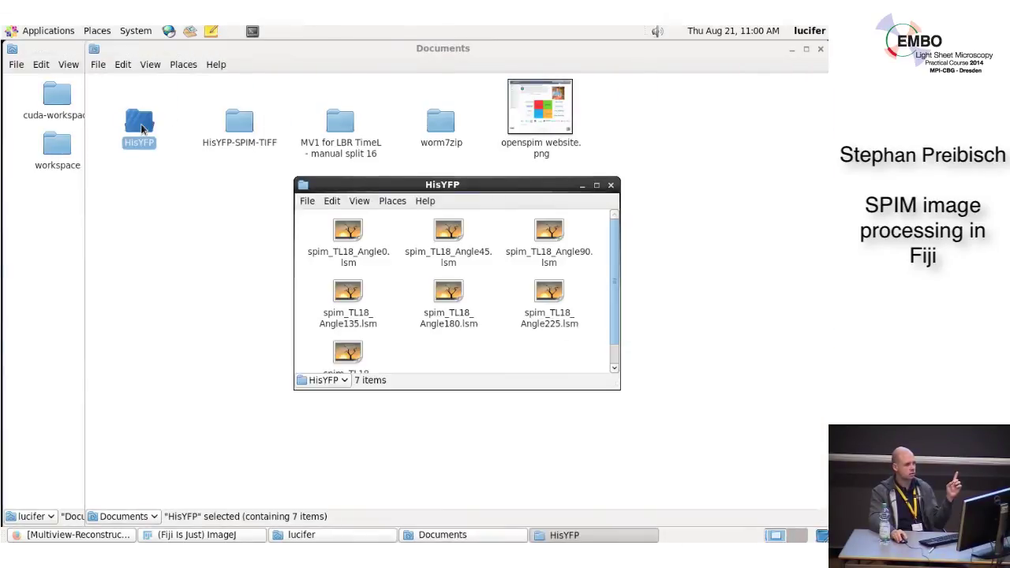
{"action": "left_click_drag", "start_coordinate": [605, 378], "coordinate": [800, 485]}
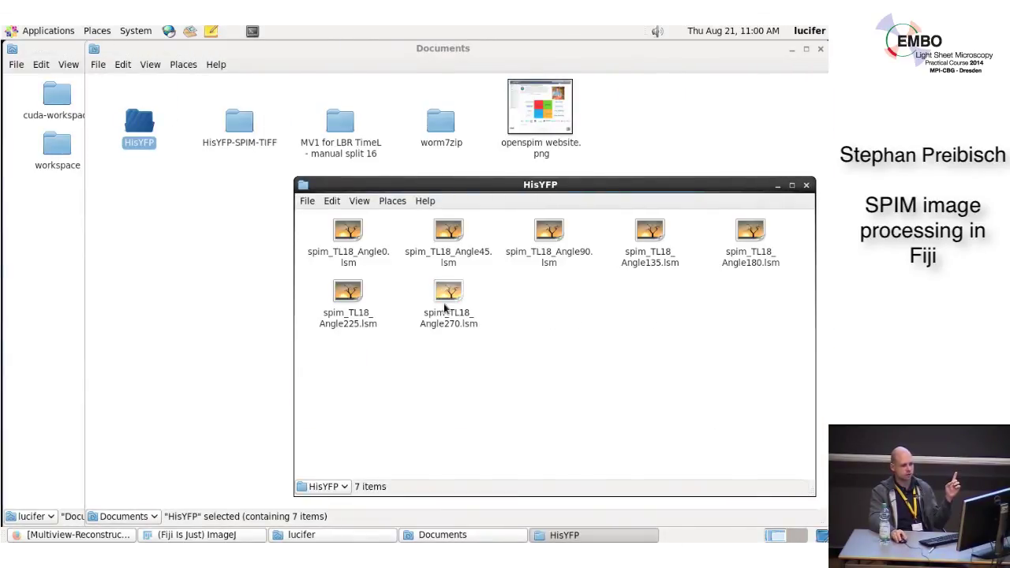
{"action": "left_click", "coordinate": [359, 202]}
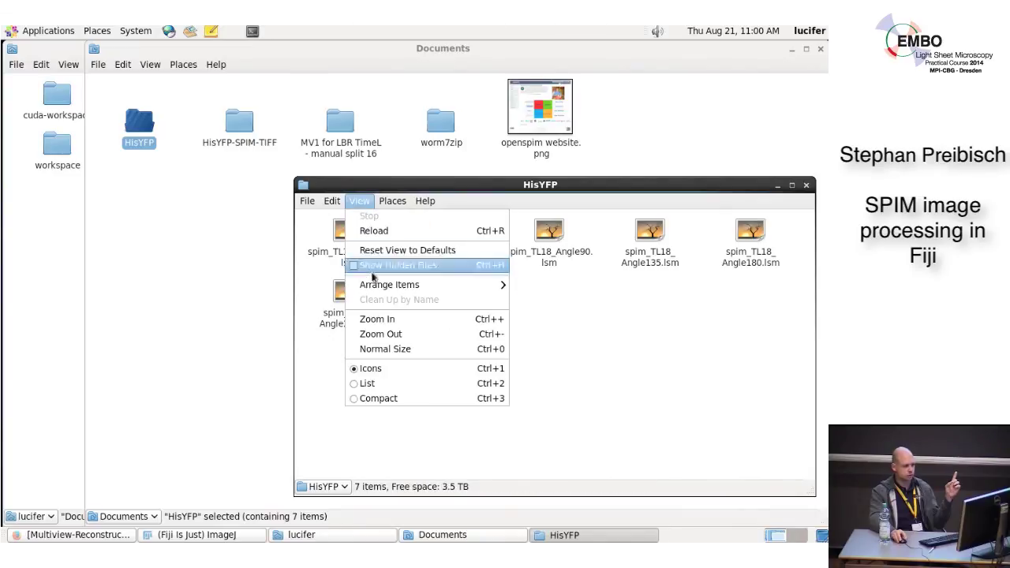
{"action": "left_click", "coordinate": [377, 381]}
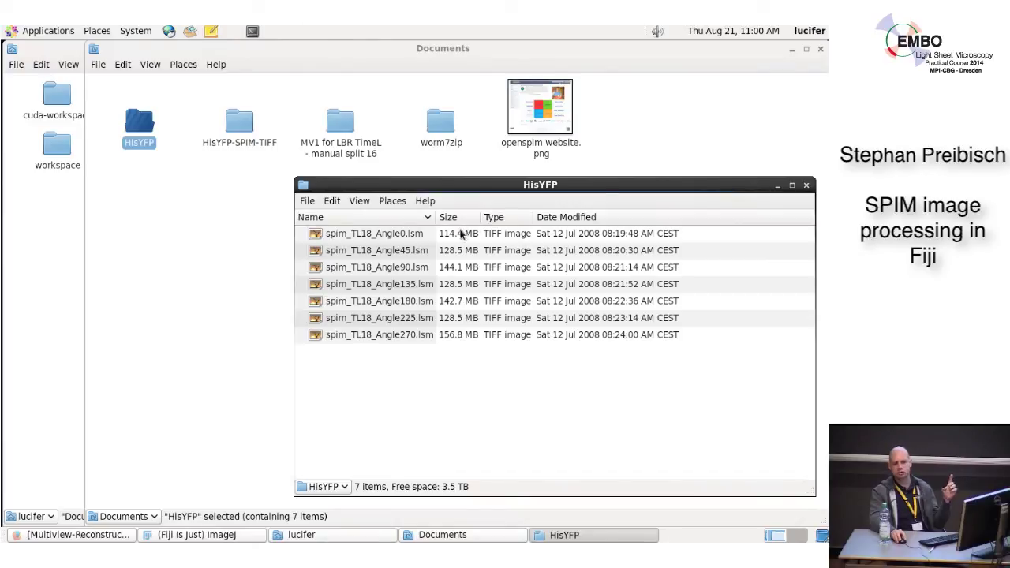
{"action": "left_click", "coordinate": [164, 537]}
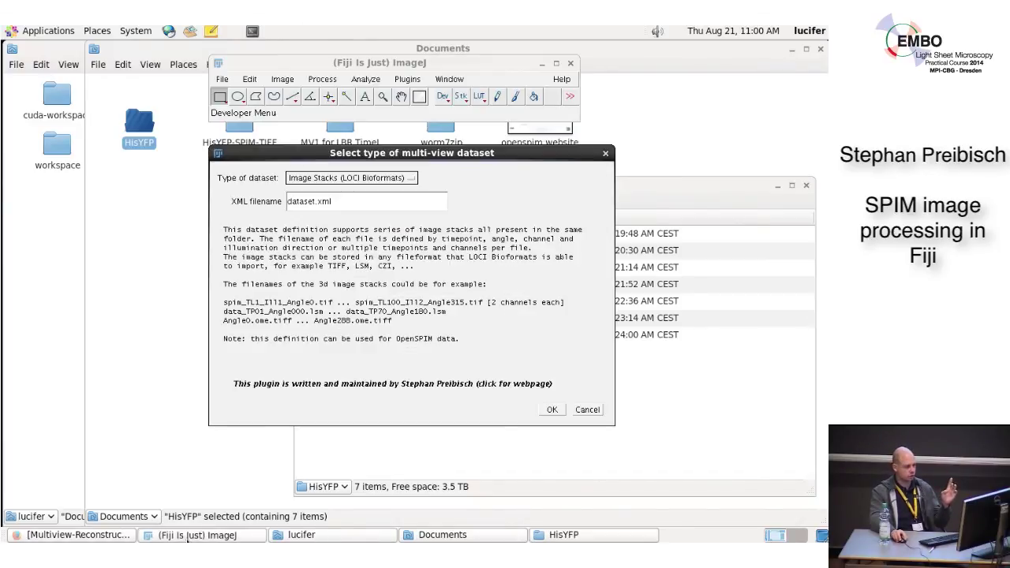
Cancel the dataset type dialog, open spim_TL18_Angle0.lsm in ImageJ, browse through its slices and close the image
{"action": "left_click", "coordinate": [595, 410]}
{"action": "left_click_drag", "start_coordinate": [380, 235], "coordinate": [353, 105]}
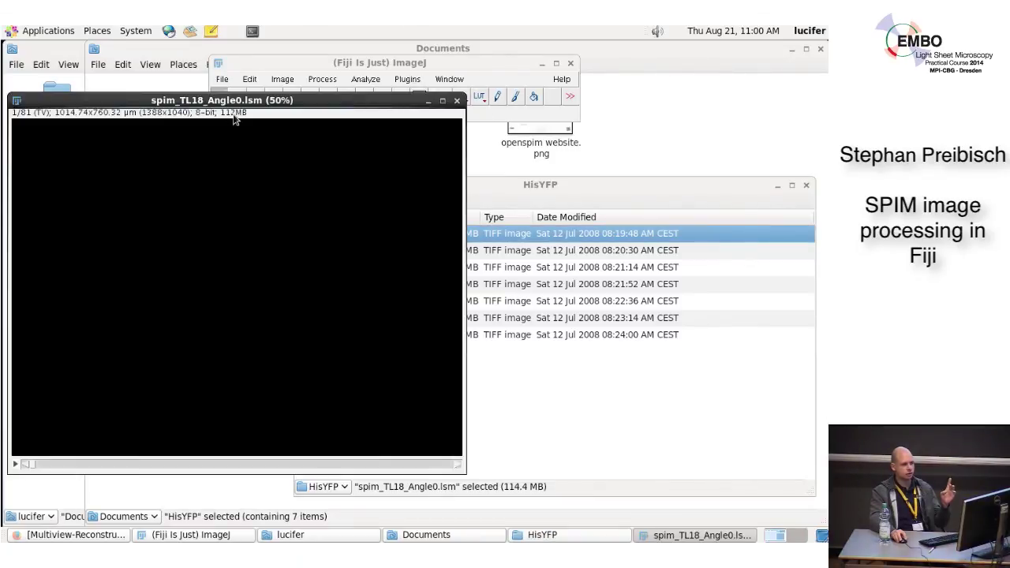
{"action": "scroll", "coordinate": [117, 354], "scroll_direction": "down", "scroll_amount": 20}
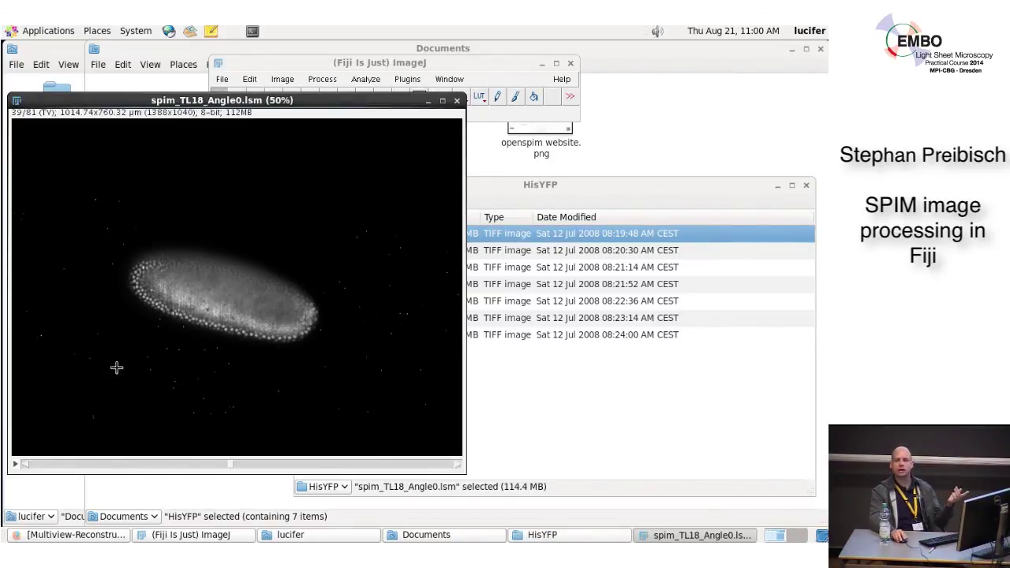
{"action": "scroll", "coordinate": [123, 365], "scroll_direction": "up", "scroll_amount": 15}
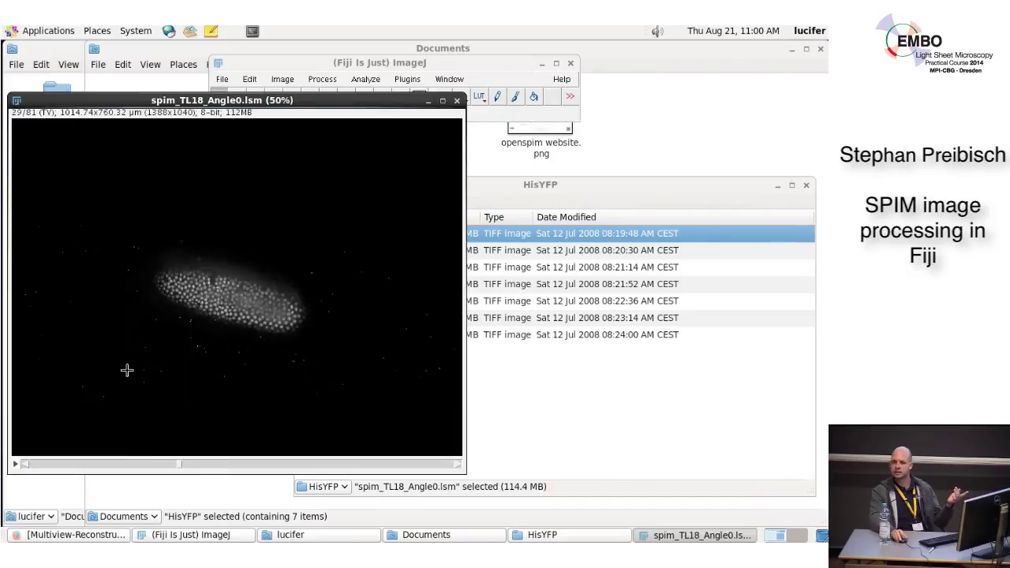
{"action": "left_click", "coordinate": [457, 101]}
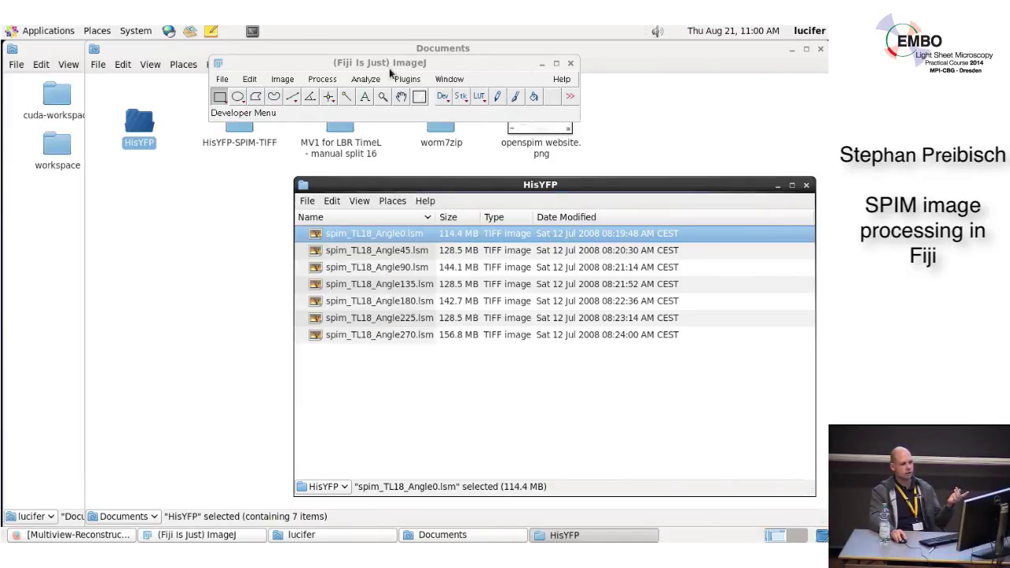
Start Define Multi-View Dataset and accept Image Stacks (LOCI Bioformats) as the dataset type with dataset.xml as the XML filename
{"action": "left_click", "coordinate": [407, 79]}
{"action": "mouse_move", "coordinate": [418, 321]}
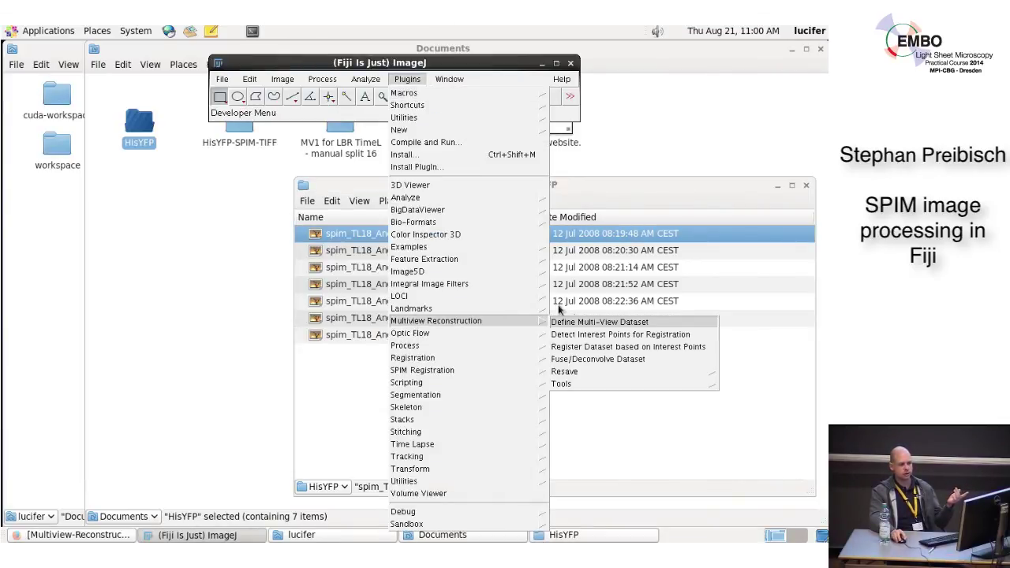
{"action": "left_click", "coordinate": [575, 324]}
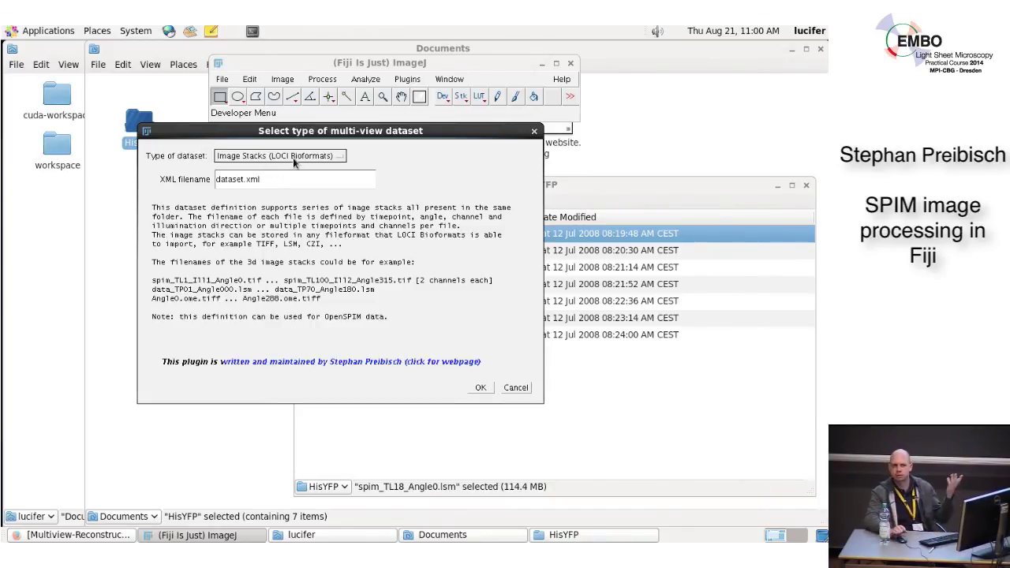
{"action": "left_click", "coordinate": [480, 388]}
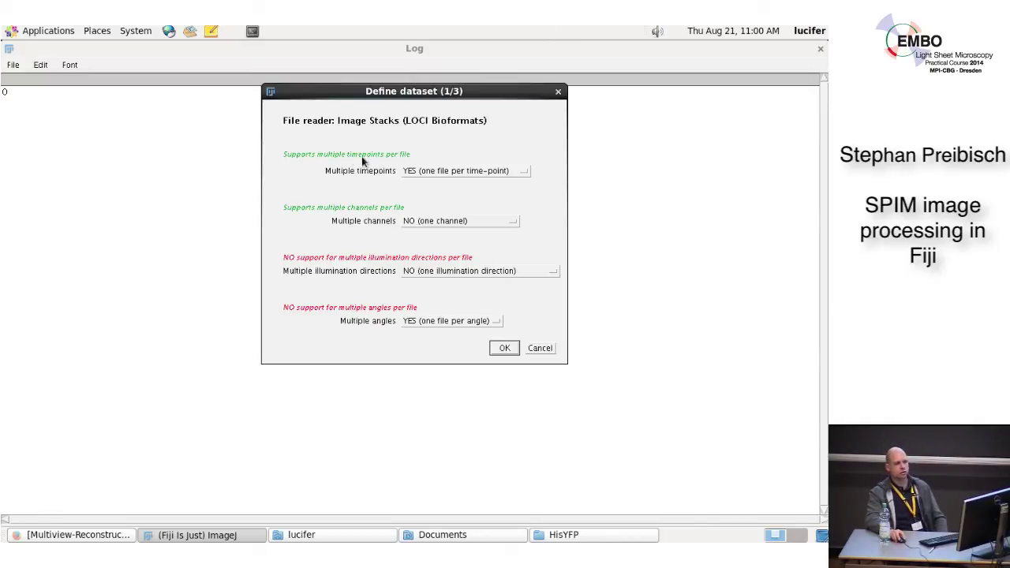
Review the multiple timepoints options, keep YES (one file per time-point), and accept the first page of the dataset definition
{"action": "left_click", "coordinate": [514, 173]}
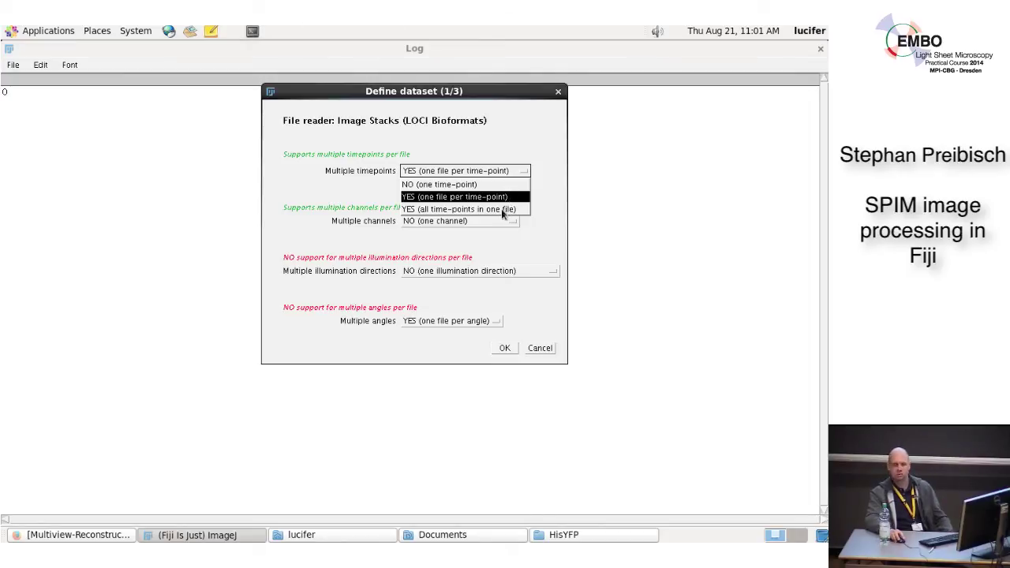
{"action": "left_click", "coordinate": [464, 197]}
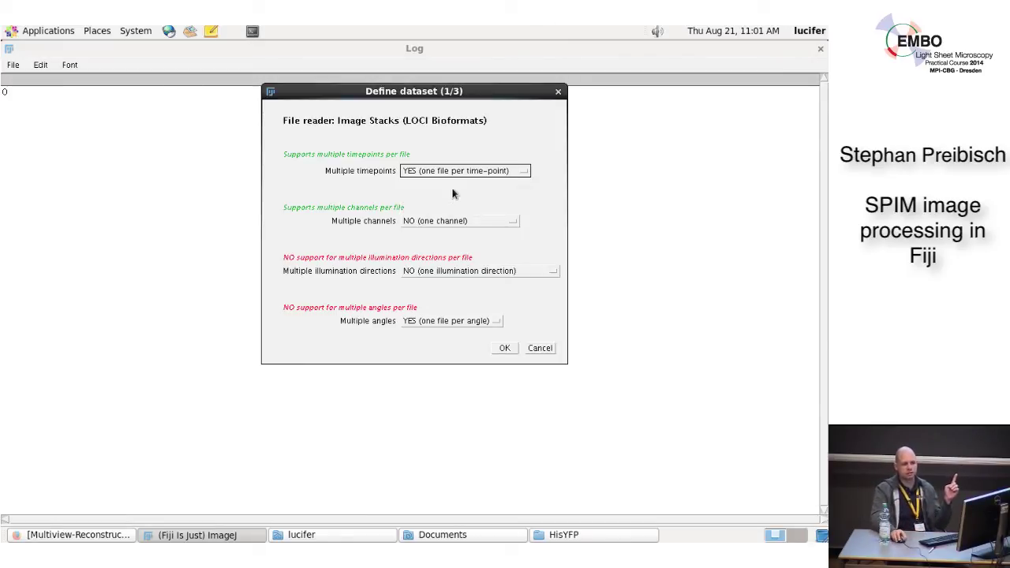
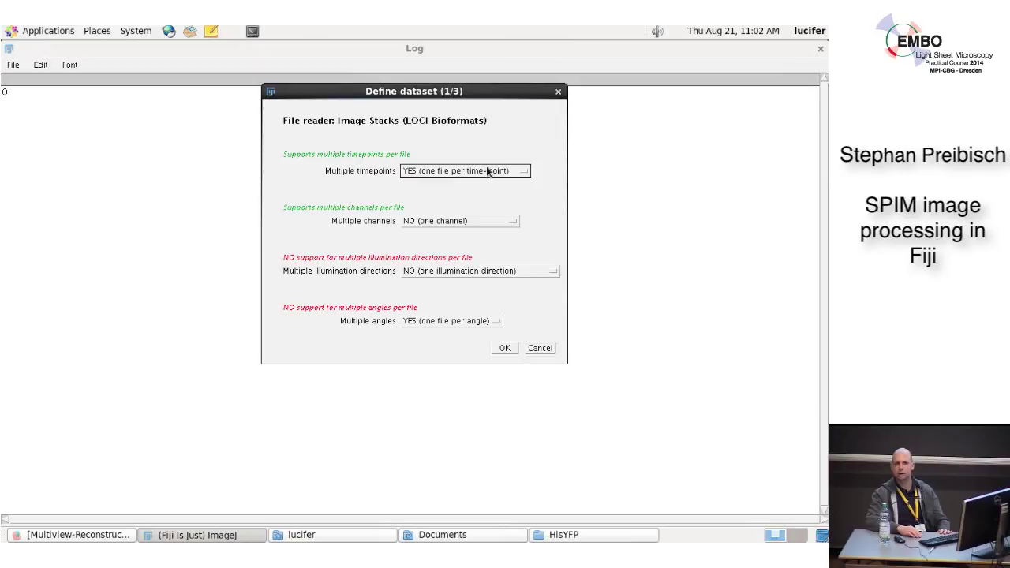
{"action": "left_click", "coordinate": [488, 171]}
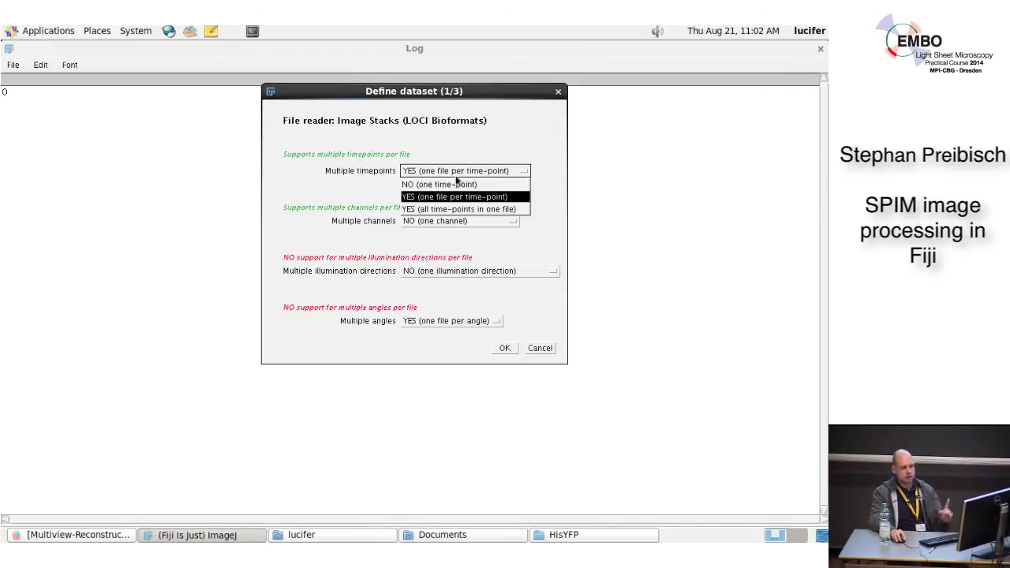
{"action": "left_click", "coordinate": [447, 179]}
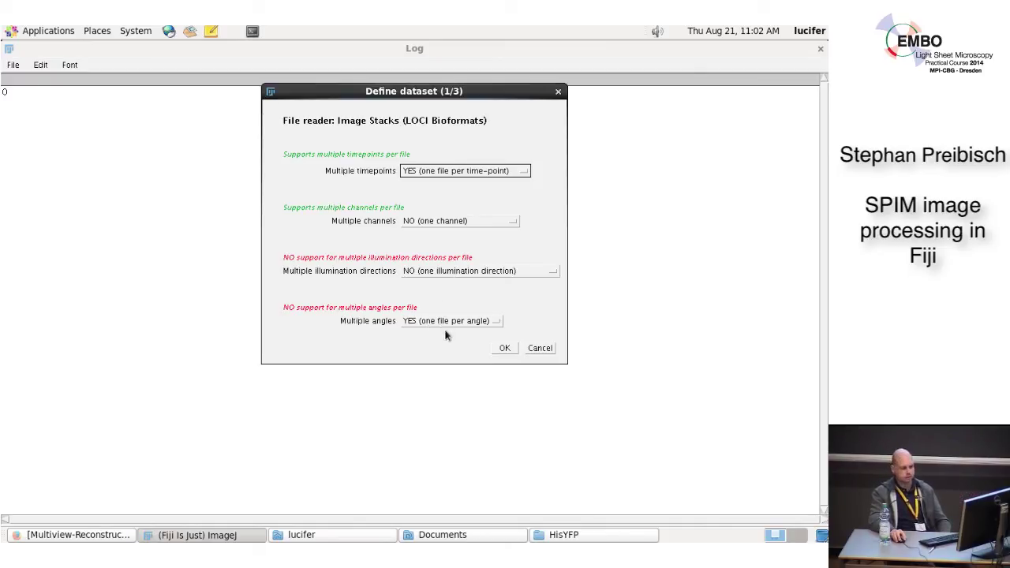
{"action": "left_click", "coordinate": [505, 349]}
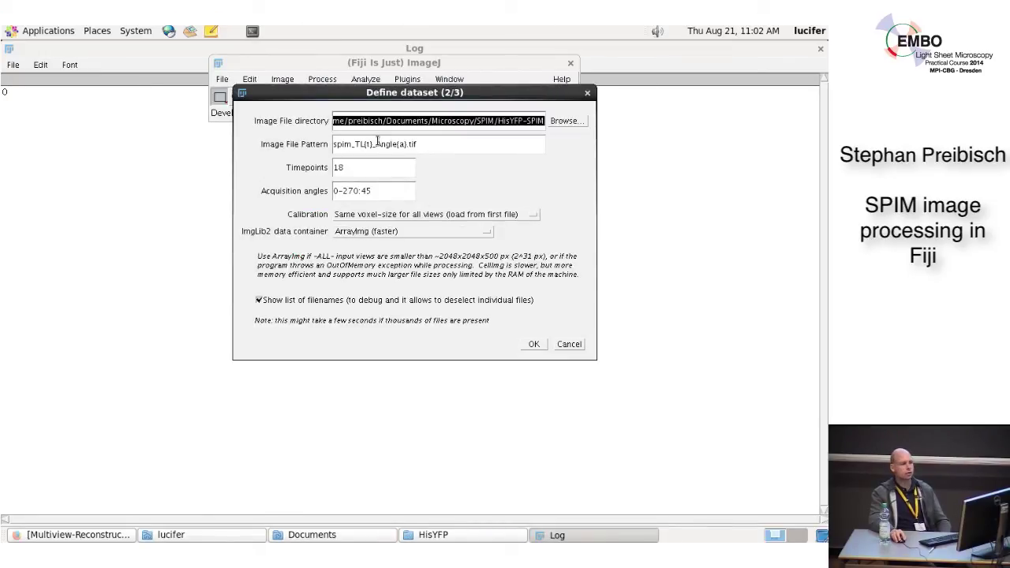
Replace the image file directory with the HisYFP folder in Documents
{"action": "left_click_drag", "start_coordinate": [395, 92], "coordinate": [408, 148]}
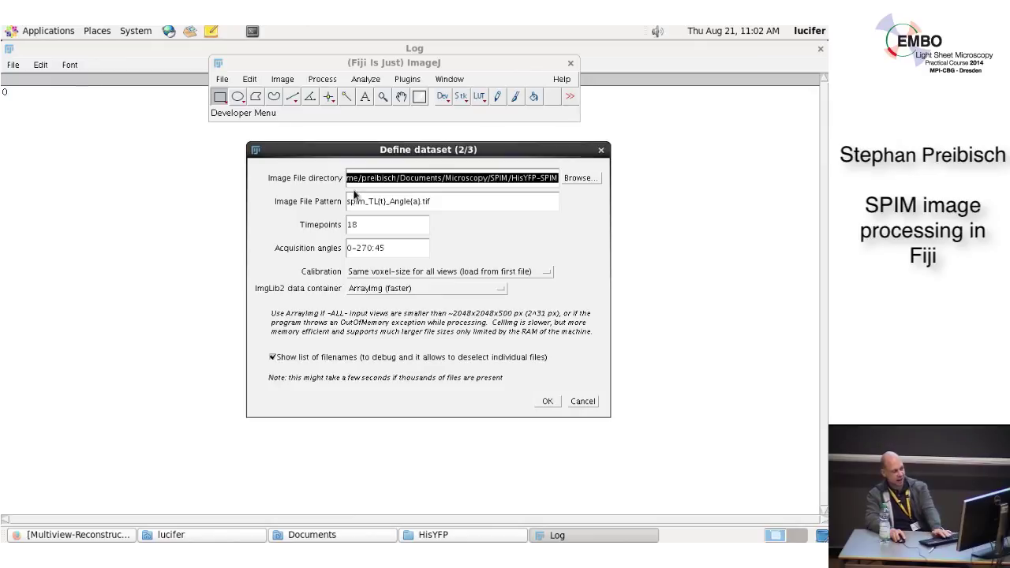
{"action": "key", "text": "BackSpace"}
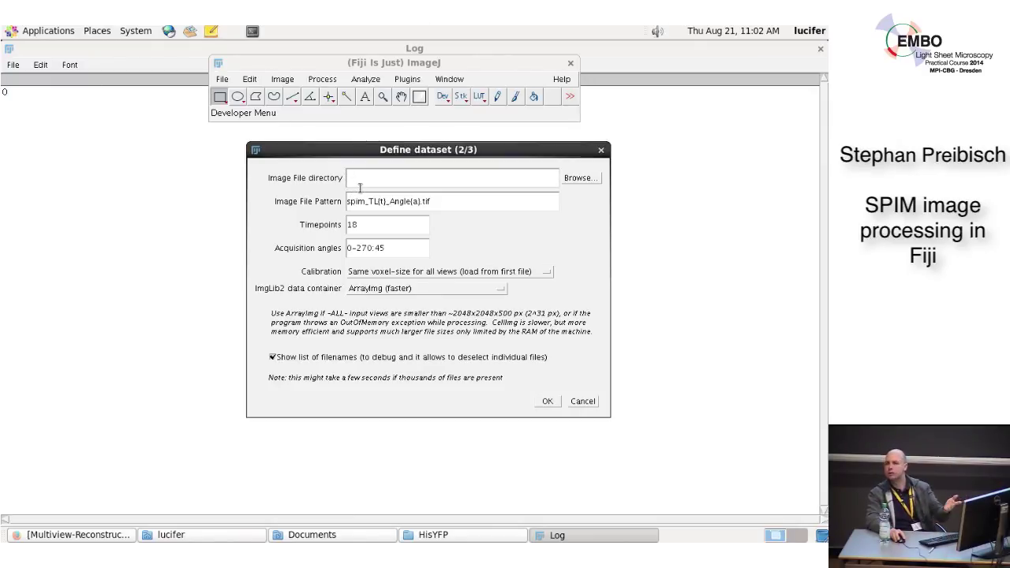
{"action": "left_click", "coordinate": [586, 181]}
{"action": "left_click", "coordinate": [300, 250]}
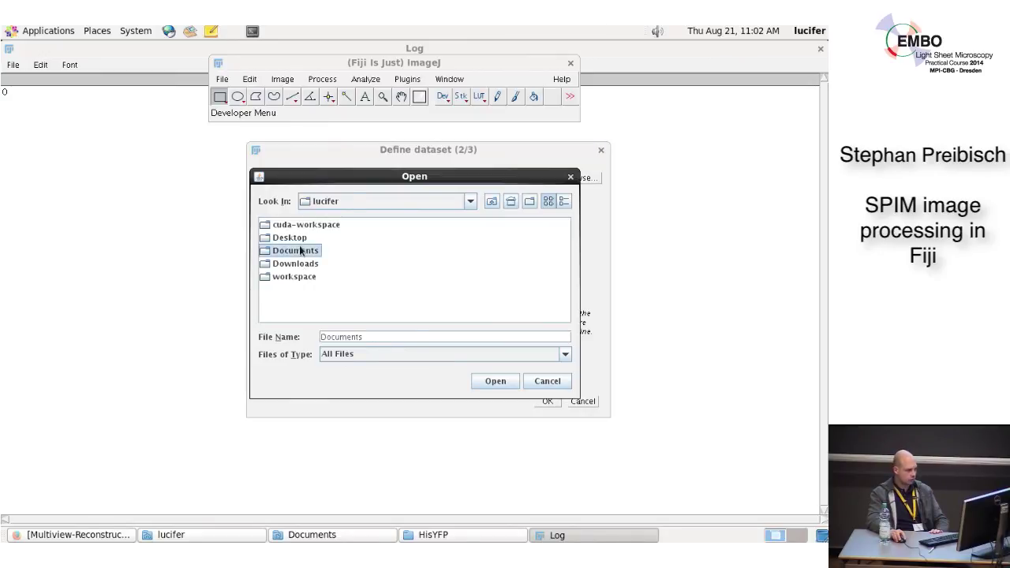
{"action": "double_click", "coordinate": [300, 250]}
{"action": "left_click", "coordinate": [291, 227]}
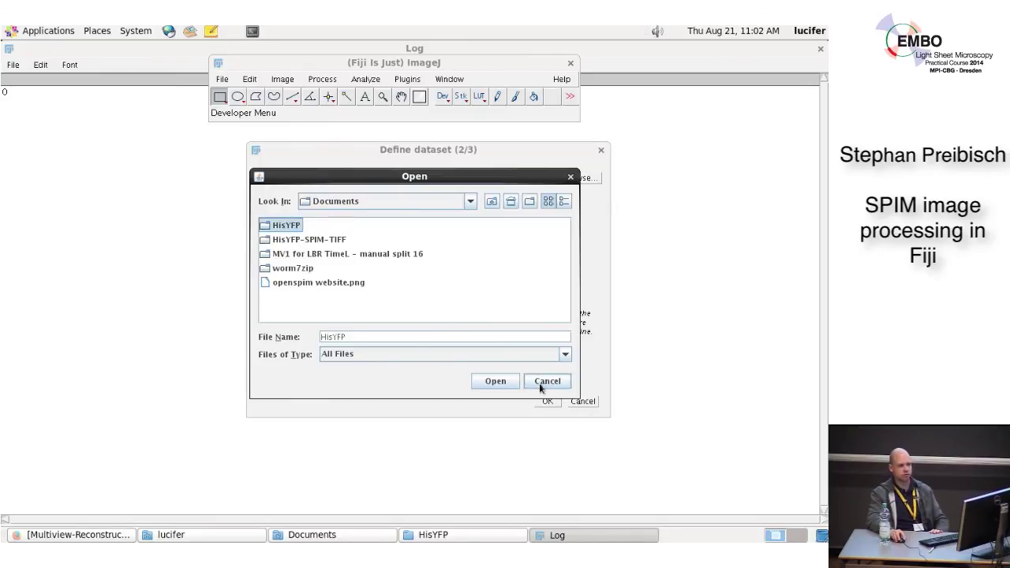
{"action": "left_click", "coordinate": [476, 382]}
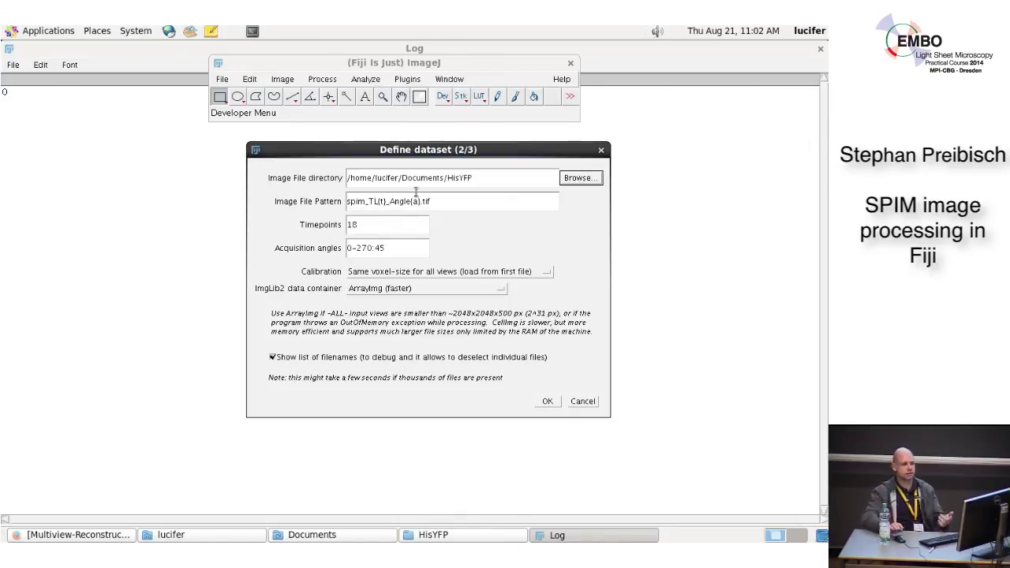
Arrange the HisYFP file list beside the Define dataset dialog so the file names can be compared with the settings
{"action": "left_click", "coordinate": [431, 537]}
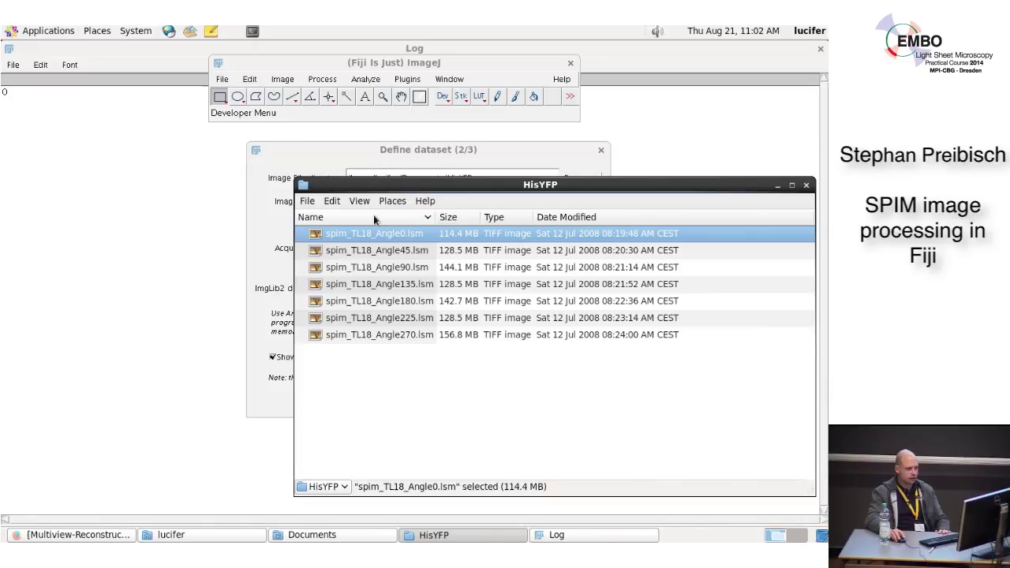
{"action": "left_click_drag", "start_coordinate": [369, 185], "coordinate": [606, 168]}
{"action": "left_click_drag", "start_coordinate": [448, 150], "coordinate": [286, 142]}
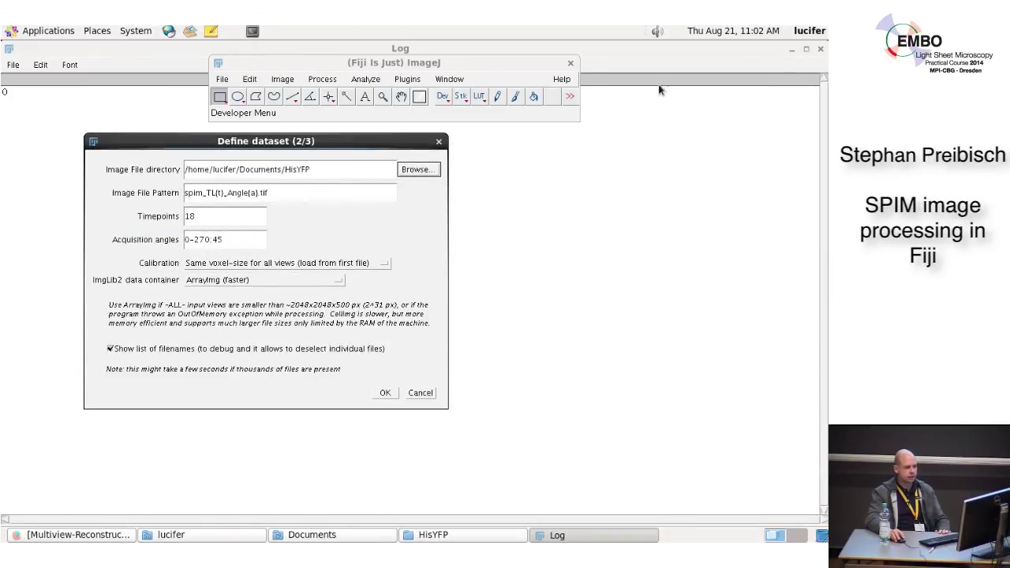
{"action": "left_click", "coordinate": [790, 49]}
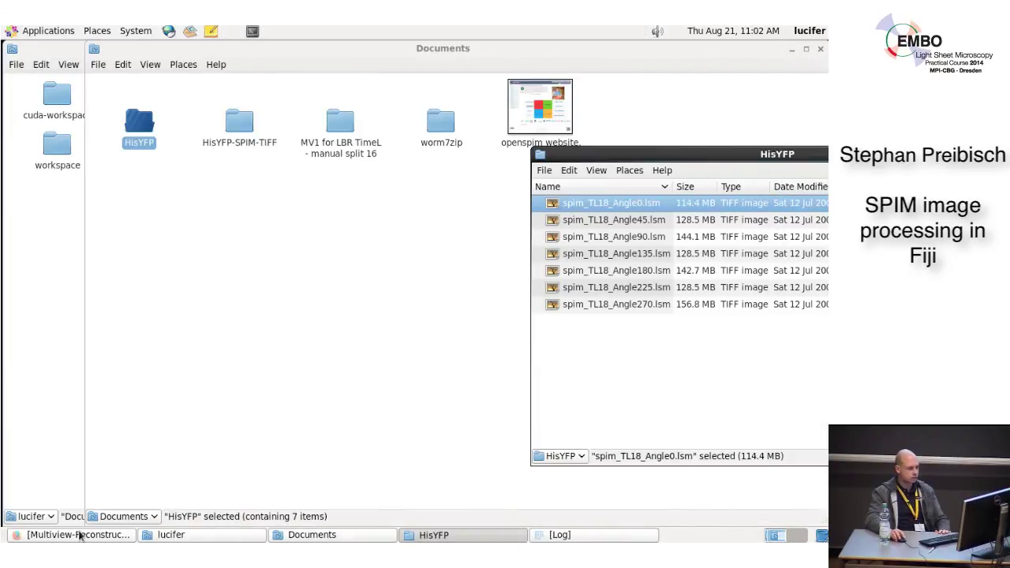
{"action": "left_click", "coordinate": [544, 534]}
{"action": "left_click", "coordinate": [543, 530]}
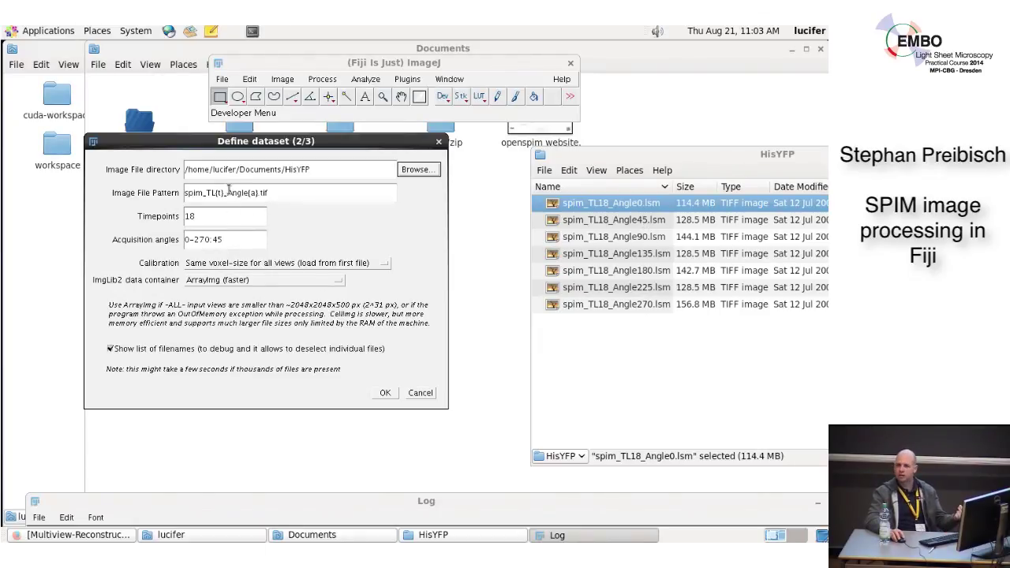
Try entering the acquisition angles as individual comma-separated values, 0,45,90,135, and clear the list back to 0
{"action": "triple_click", "coordinate": [239, 242]}
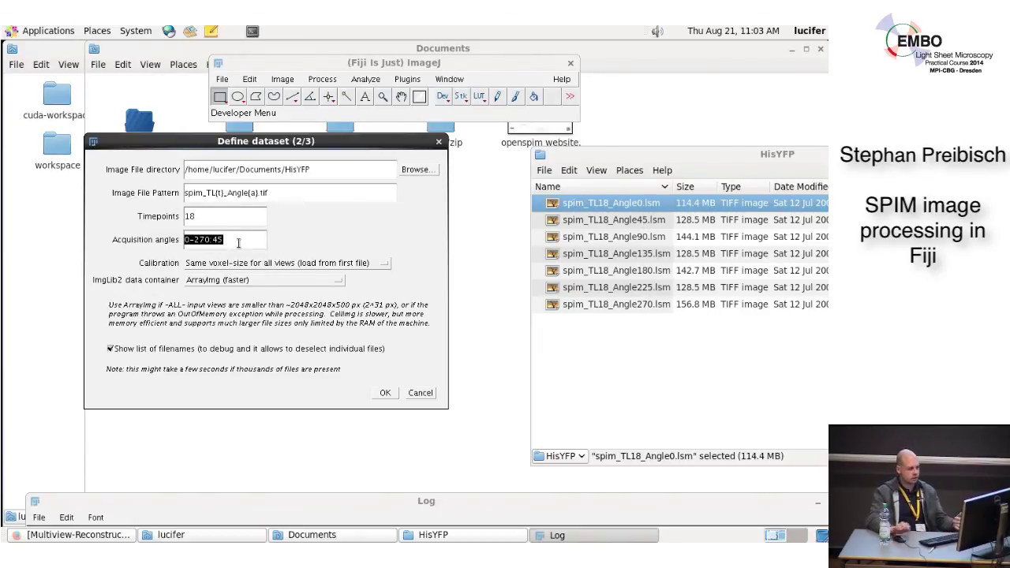
{"action": "key", "text": "BackSpace"}
{"action": "type", "text": "0,45"}
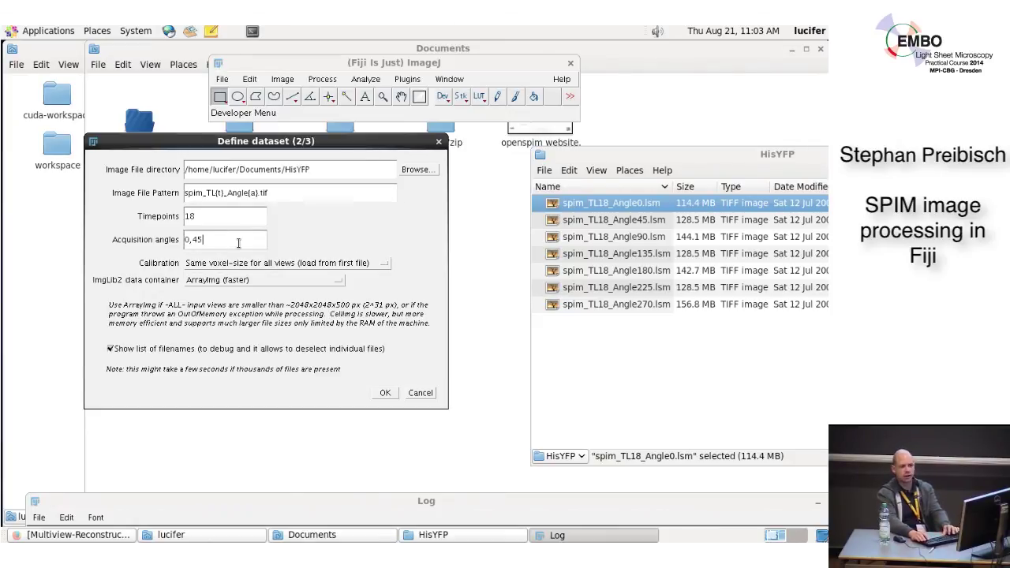
{"action": "type", "text": ",90,135,1"}
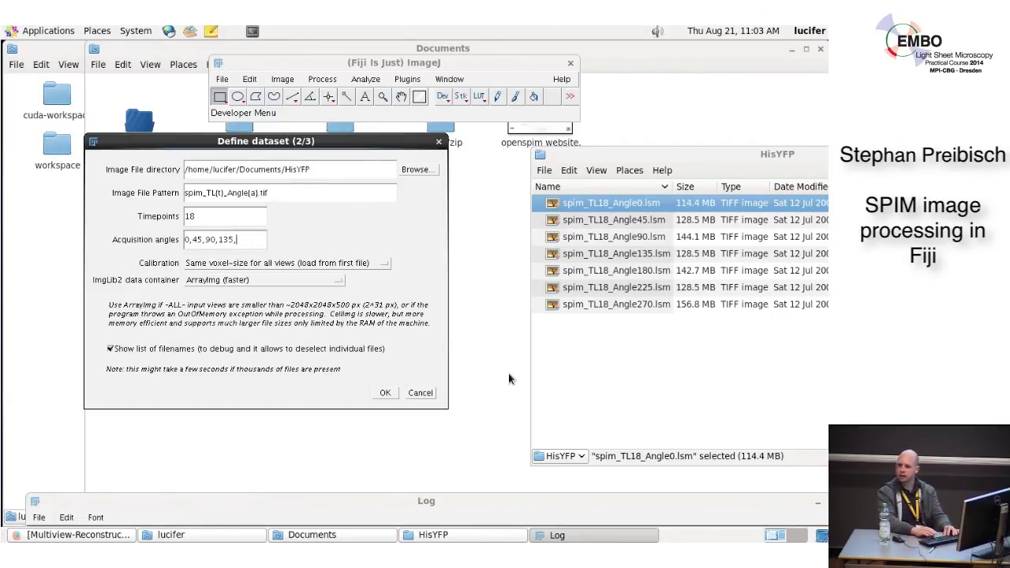
{"action": "key", "text": "BackSpace"}
{"action": "key", "text": "BackSpace"}
{"action": "key", "text": "BackSpace"}
{"action": "key", "text": "BackSpace"}
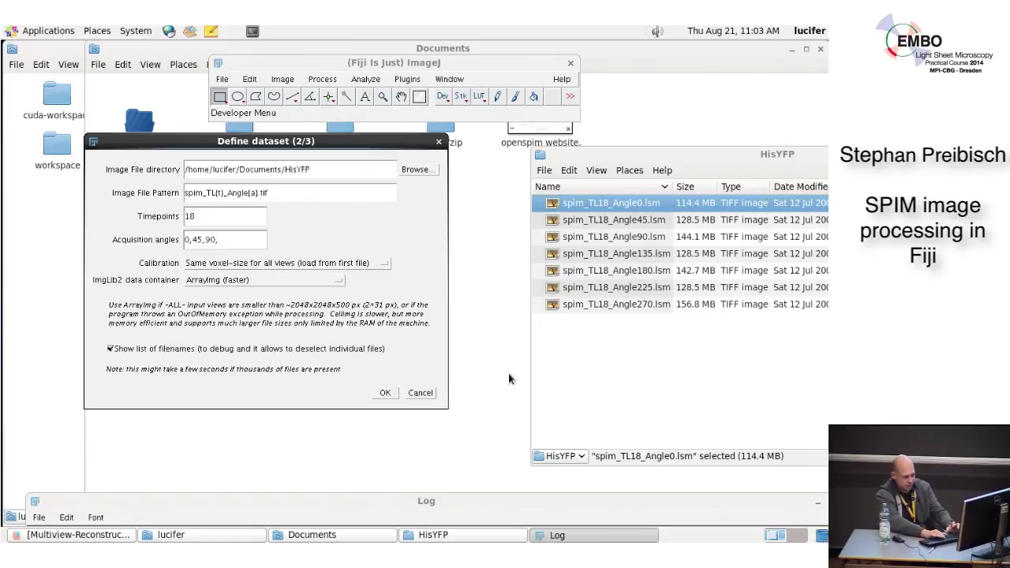
{"action": "key", "text": "BackSpace"}
{"action": "key", "text": "BackSpace"}
{"action": "key", "text": "BackSpace"}
{"action": "key", "text": "BackSpace"}
{"action": "key", "text": "BackSpace"}
{"action": "key", "text": "BackSpace"}
{"action": "key", "text": "BackSpace"}
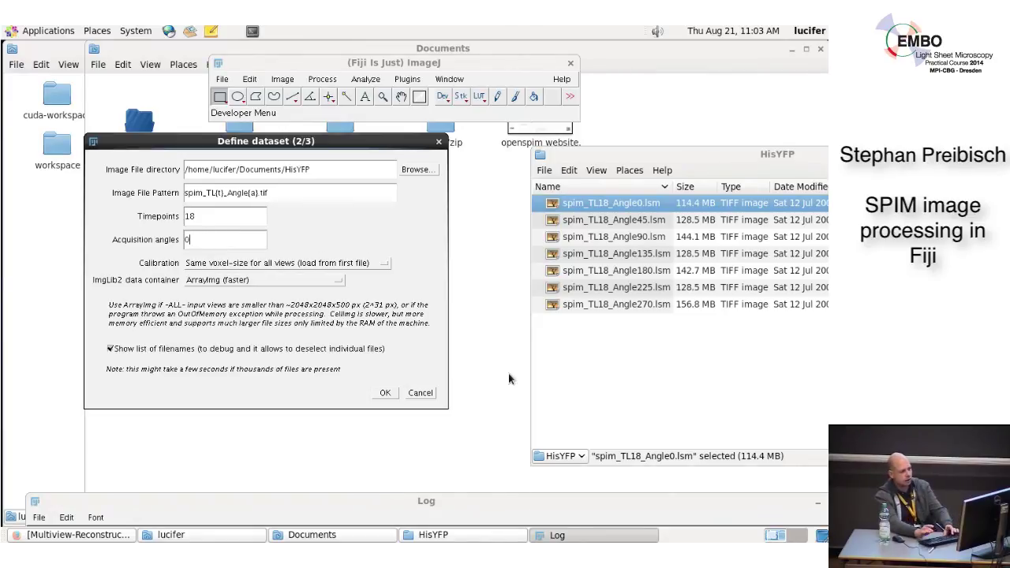
Complete the acquisition angles as a range with a step size, 0-270:45
{"action": "type", "text": "-270:4"}
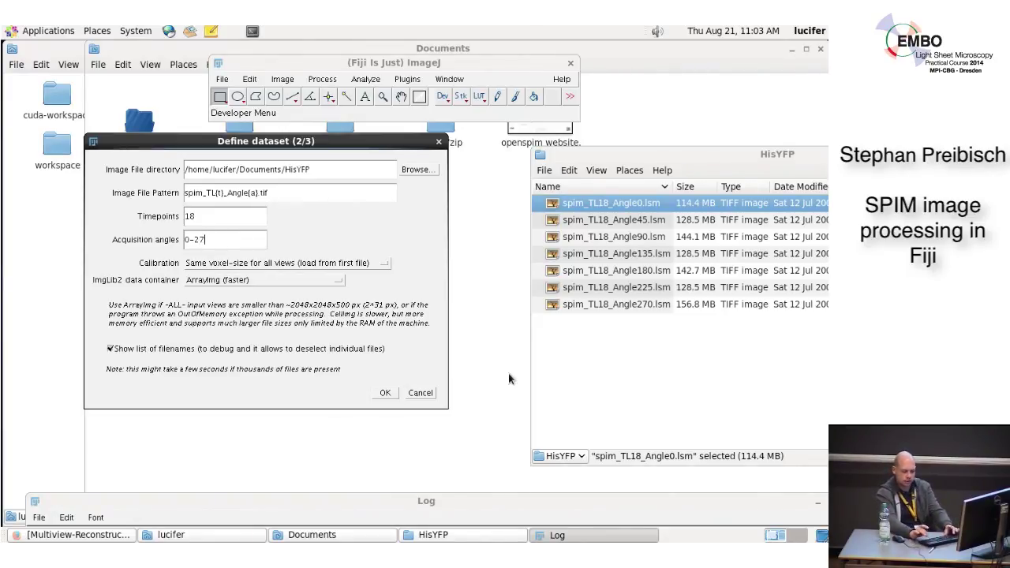
{"action": "key", "text": "BackSpace"}
{"action": "key", "text": "BackSpace"}
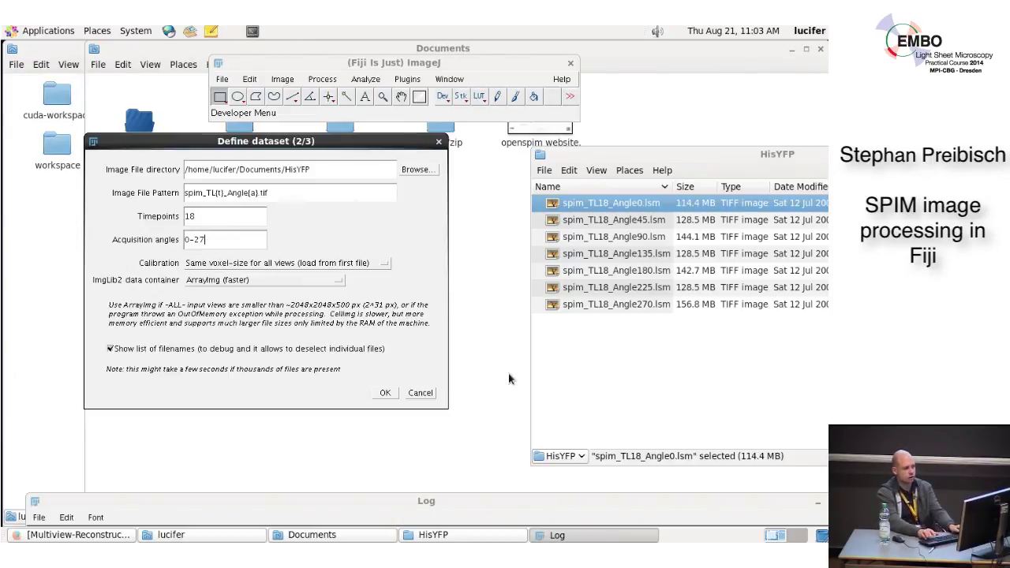
{"action": "type", "text": ":45"}
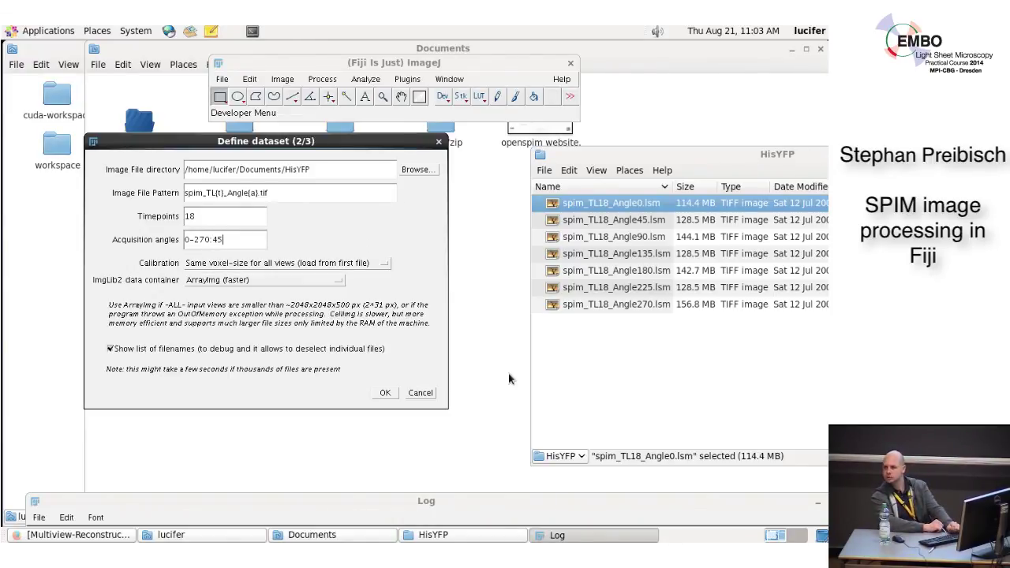
Try entering the timepoints as the range 1-100
{"action": "double_click", "coordinate": [230, 223]}
{"action": "left_click", "coordinate": [229, 222]}
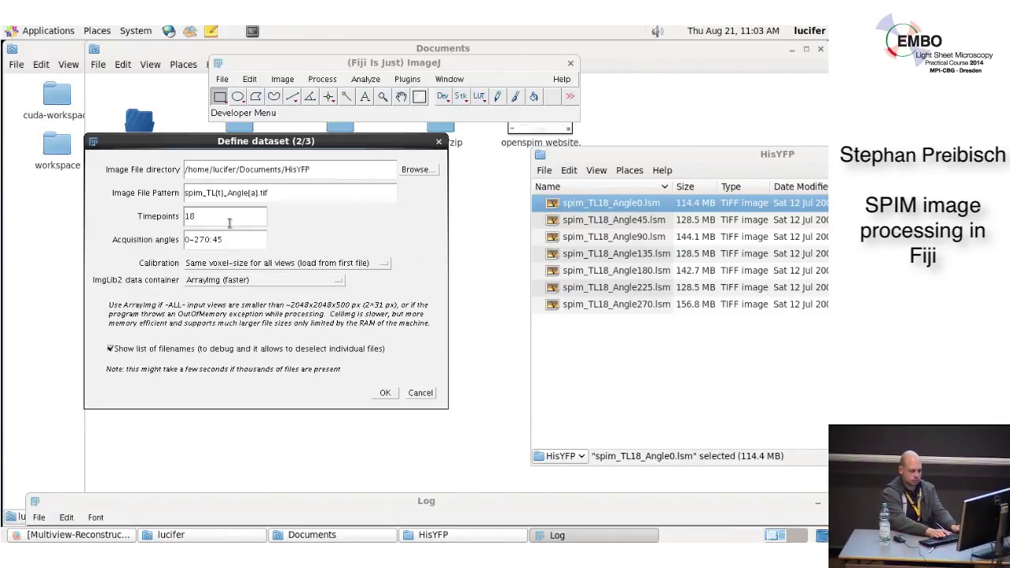
{"action": "type", "text": "-18"}
{"action": "key", "text": "BackSpace"}
{"action": "key", "text": "BackSpace"}
{"action": "key", "text": "BackSpace"}
{"action": "key", "text": "BackSpace"}
{"action": "type", "text": "-1909"}
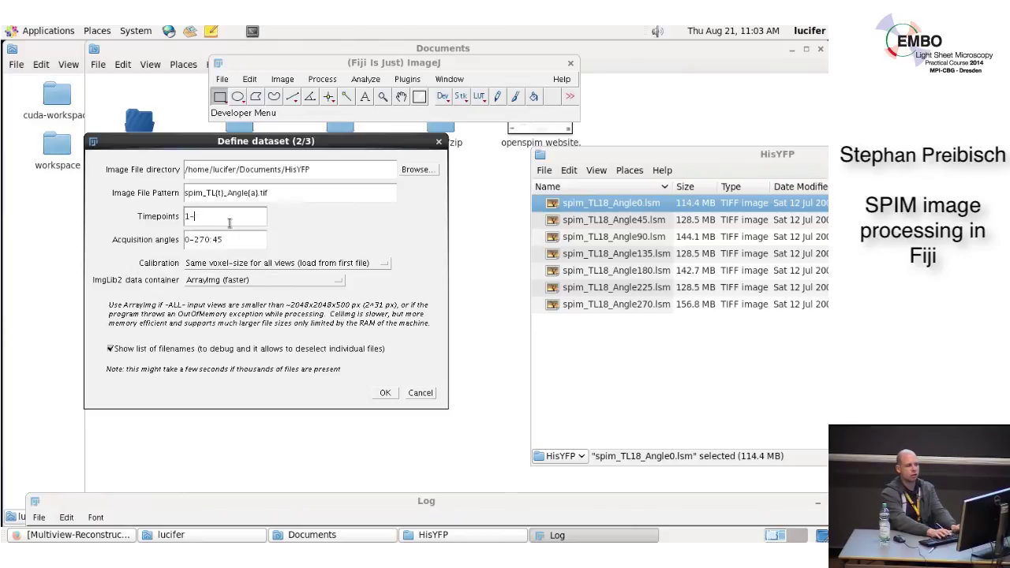
{"action": "key", "text": "BackSpace"}
{"action": "key", "text": "BackSpace"}
{"action": "key", "text": "BackSpace"}
{"action": "type", "text": "00"}
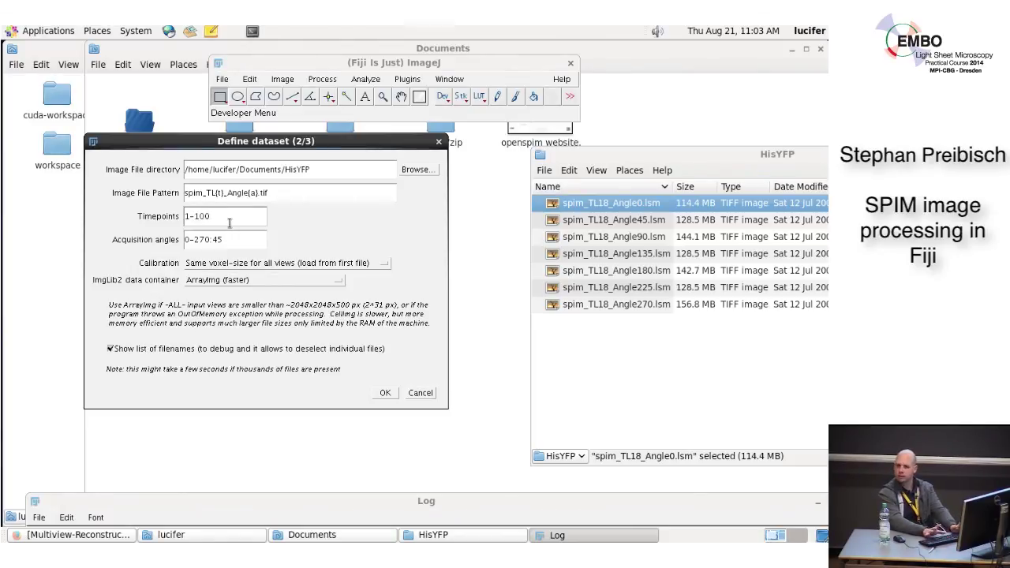
Set the timepoints back to the single value 18
{"action": "key", "text": "BackSpace"}
{"action": "key", "text": "BackSpace"}
{"action": "key", "text": "BackSpace"}
{"action": "key", "text": "BackSpace"}
{"action": "key", "text": "BackSpace"}
{"action": "type", "text": "18"}
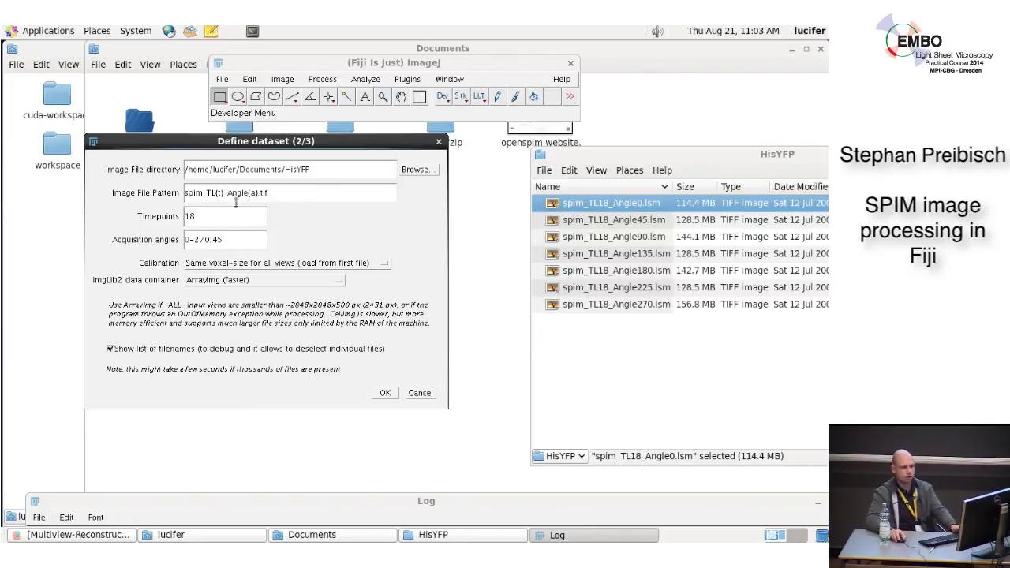
Examine the timepoint placeholder {t} and the angle placeholder {a} in the image file pattern
{"action": "left_click", "coordinate": [191, 193]}
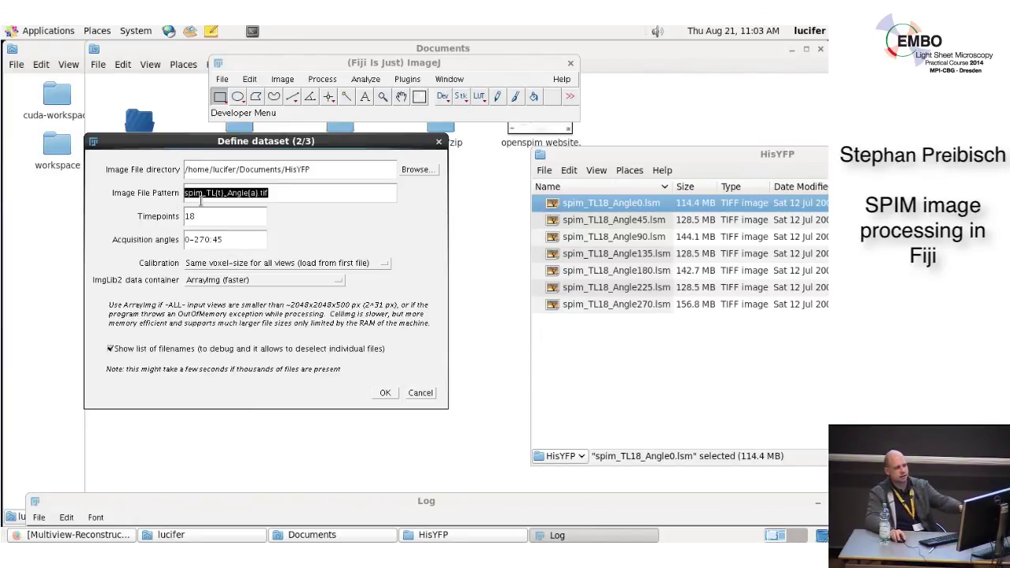
{"action": "left_click", "coordinate": [222, 197]}
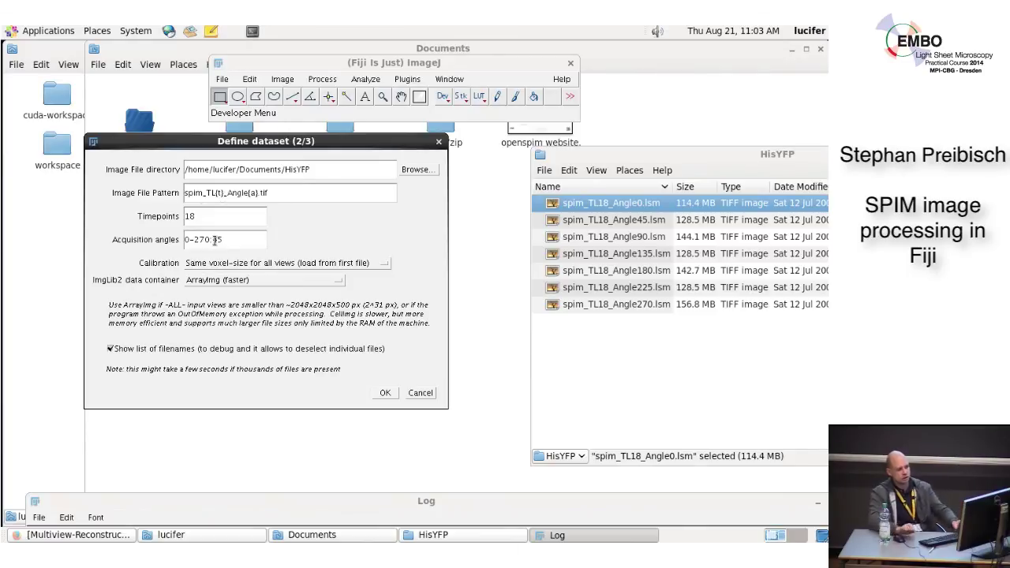
{"action": "key", "text": "Right"}
{"action": "key", "text": "Right"}
{"action": "key", "text": "shift+Left"}
{"action": "key", "text": "shift+Left"}
{"action": "key", "text": "shift+Left"}
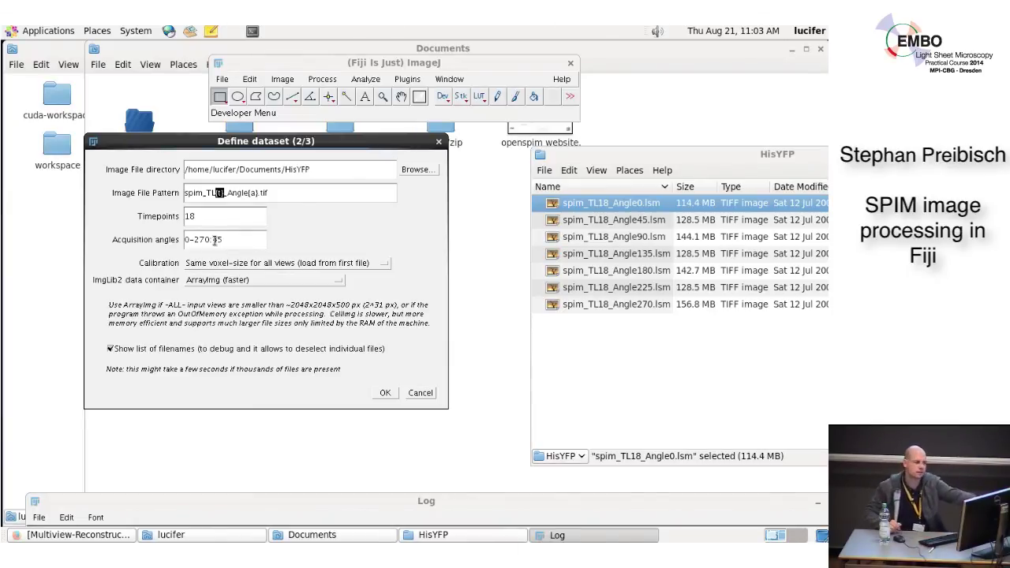
{"action": "key", "text": "Right"}
{"action": "key", "text": "shift+Right"}
{"action": "key", "text": "shift+Right"}
{"action": "key", "text": "shift+Right"}
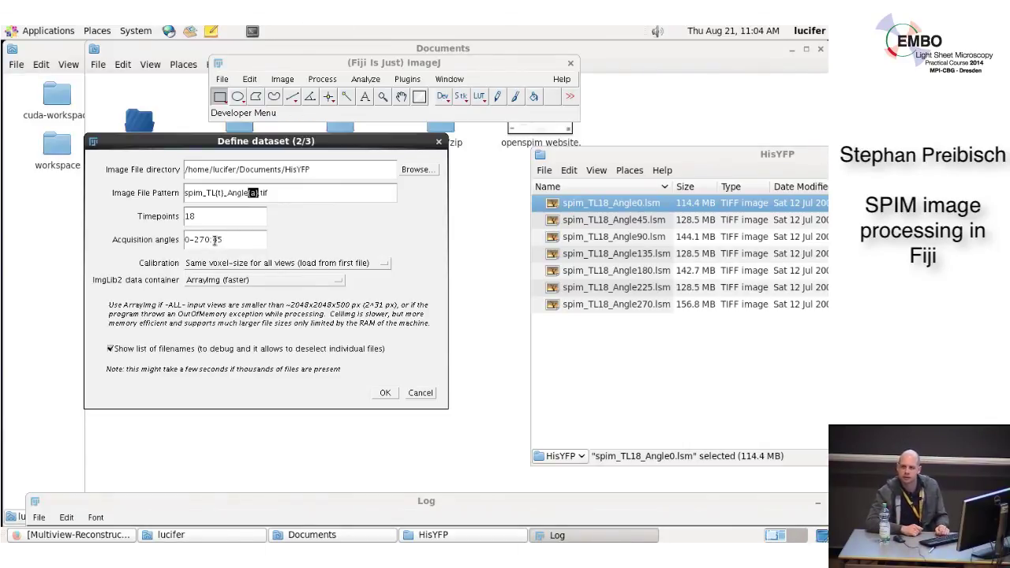
{"action": "key", "text": "Right"}
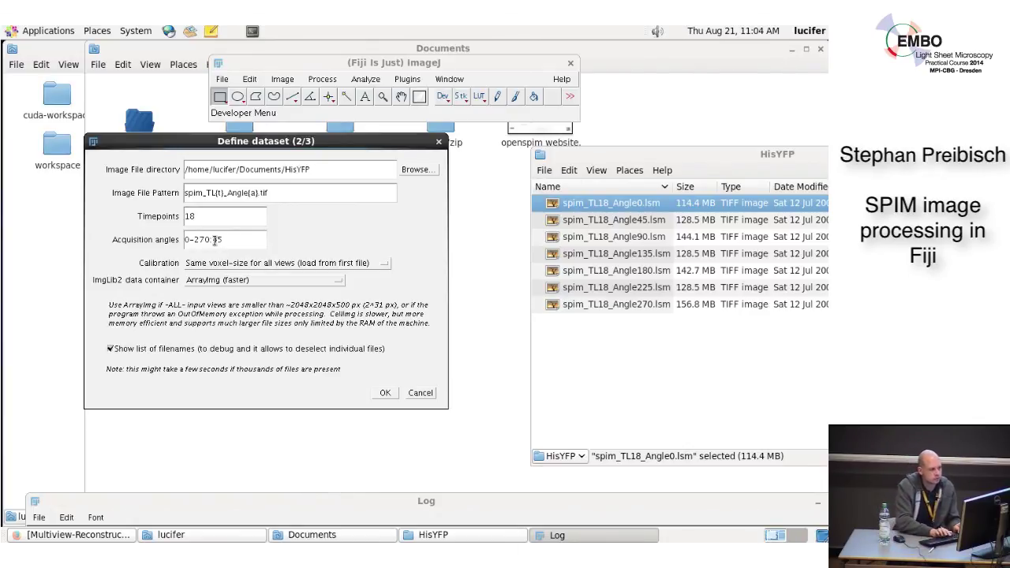
Try adding a channel placeholder, _Ch{c}, after the angle in the image file pattern, and remove it again
{"action": "type", "text": "_Channel"}
{"action": "key", "text": "BackSpace"}
{"action": "key", "text": "BackSpace"}
{"action": "key", "text": "BackSpace"}
{"action": "key", "text": "BackSpace"}
{"action": "key", "text": "BackSpace"}
{"action": "key", "text": "BackSpace"}
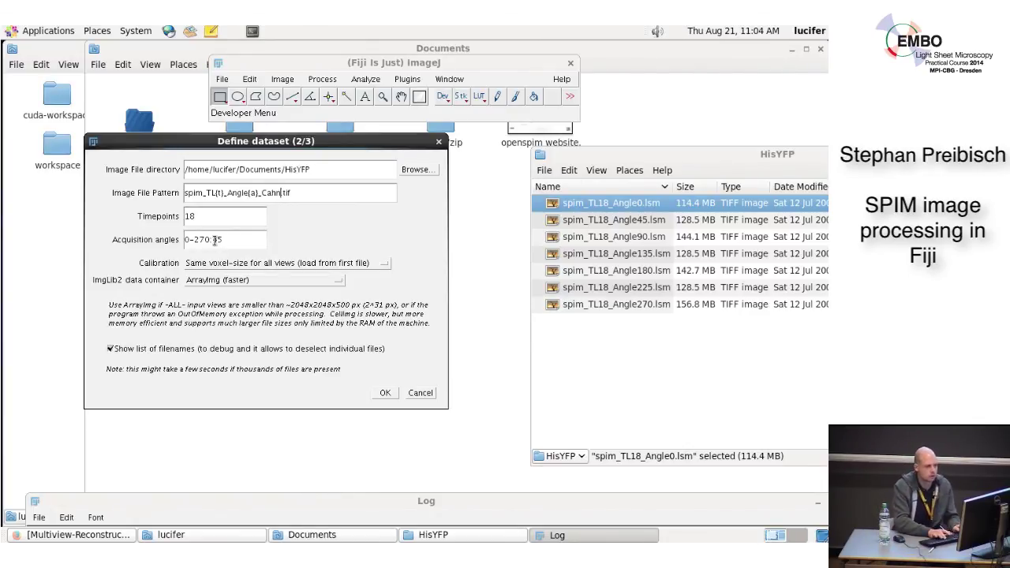
{"action": "type", "text": "h"}
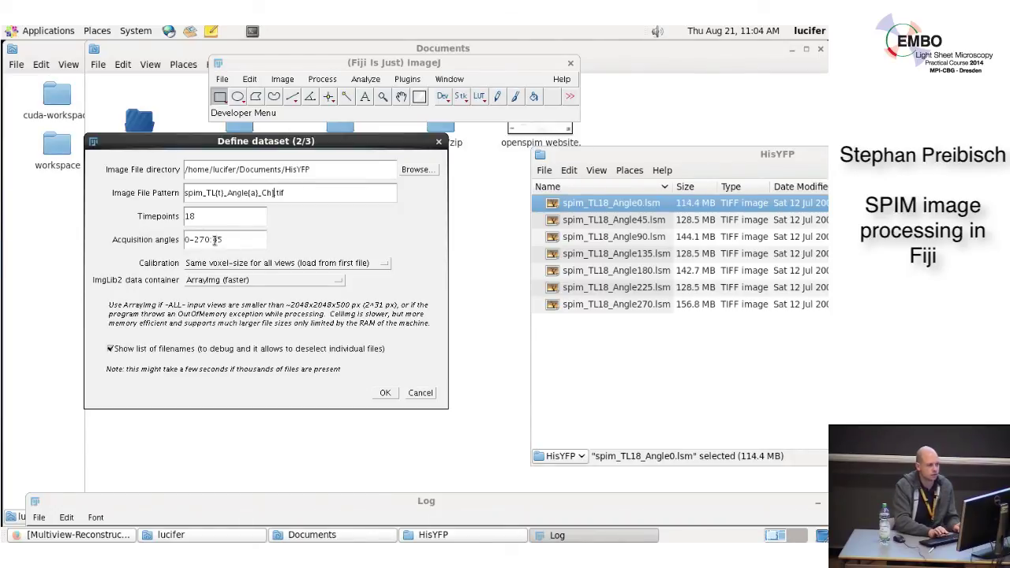
{"action": "type", "text": "{c}"}
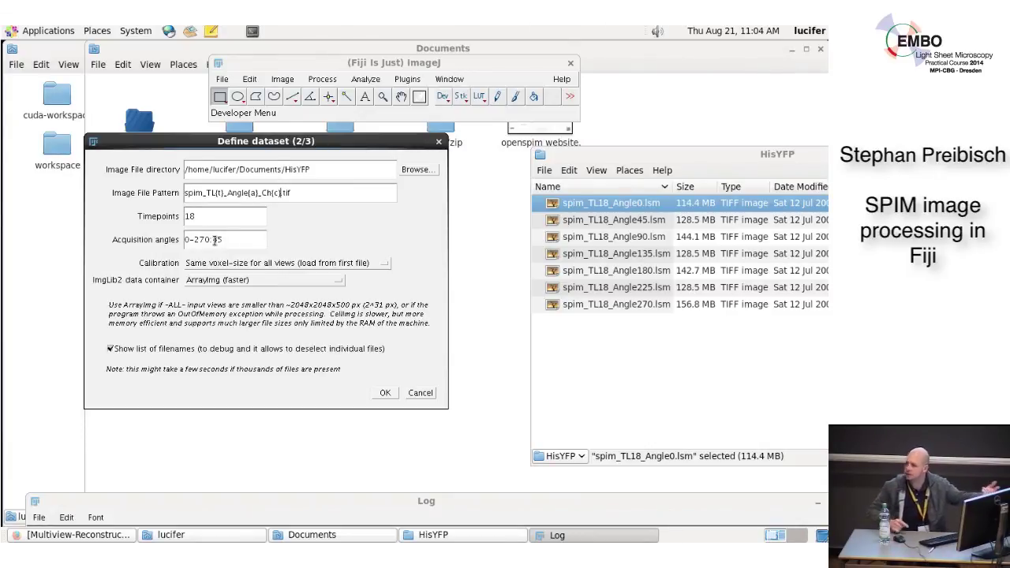
{"action": "key", "text": "BackSpace"}
{"action": "key", "text": "BackSpace"}
{"action": "key", "text": "BackSpace"}
{"action": "key", "text": "BackSpace"}
{"action": "key", "text": "BackSpace"}
{"action": "key", "text": "BackSpace"}
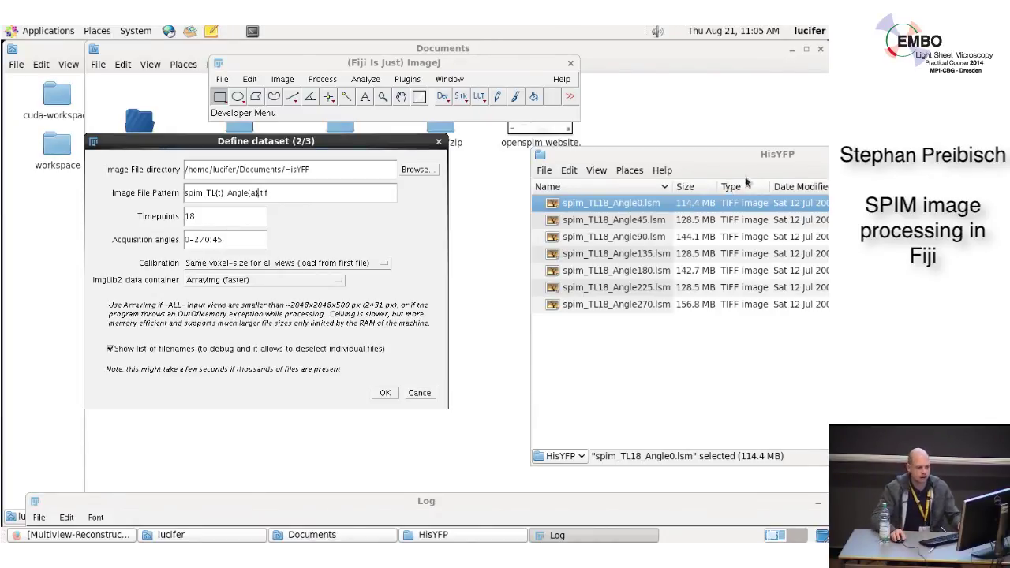
Rename spim_TL18_Angle45.lsm in the HisYFP folder as spim_TL18_Angle045.lsm
{"action": "left_click", "coordinate": [623, 221]}
{"action": "left_click", "coordinate": [623, 220]}
{"action": "key", "text": "Home"}
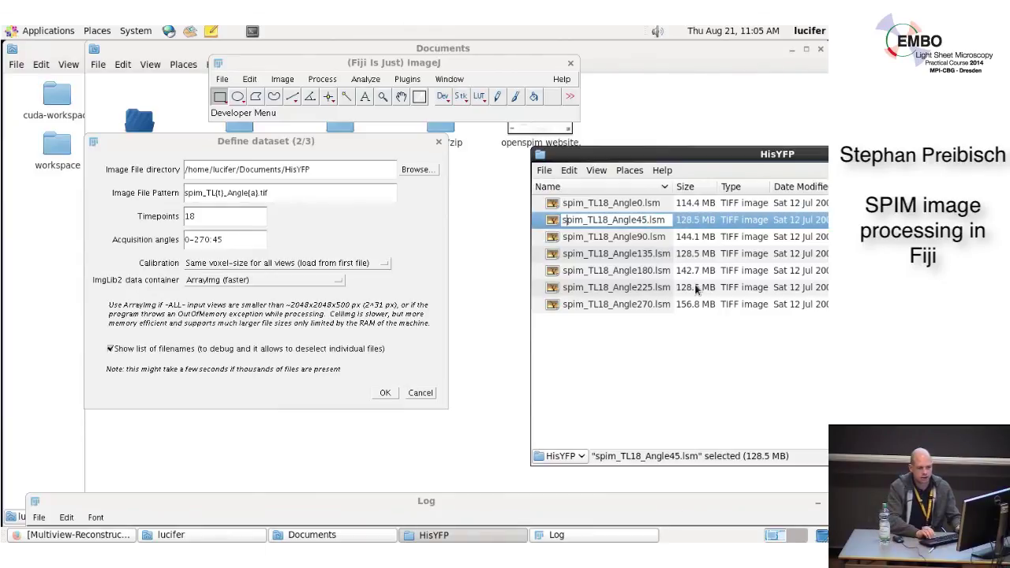
{"action": "type", "text": "0"}
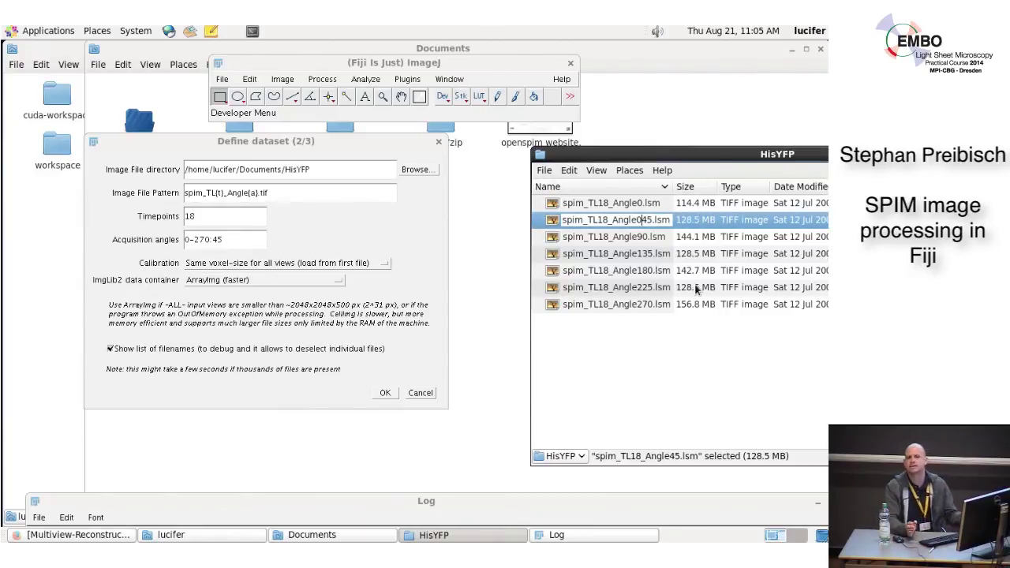
{"action": "key", "text": "Return"}
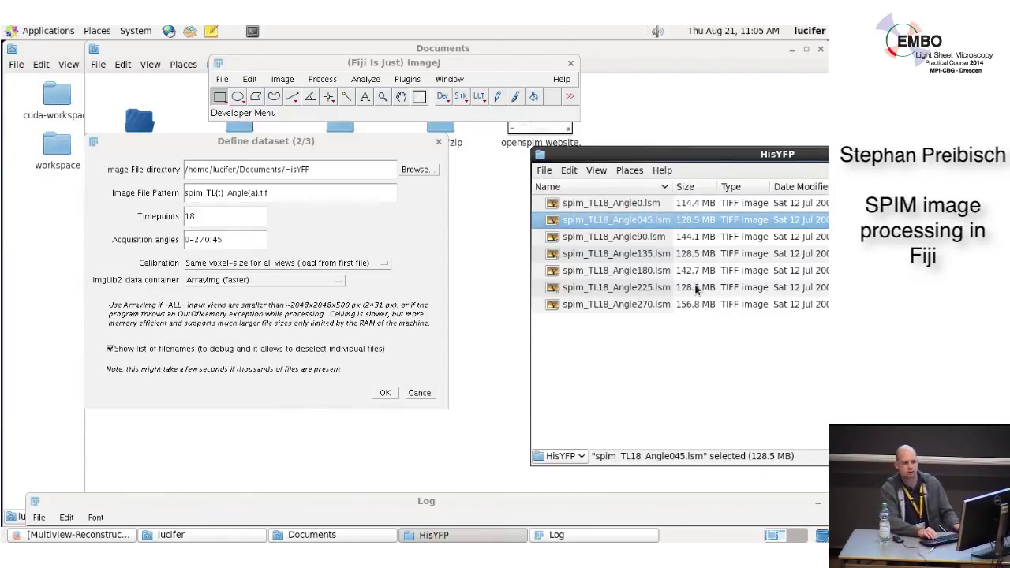
Rename spim_TL18_Angle0.lsm in the HisYFP folder as spim_TL18_Angle000.lsm
{"action": "key", "text": "Up"}
{"action": "key", "text": "F2"}
{"action": "key", "text": "Home"}
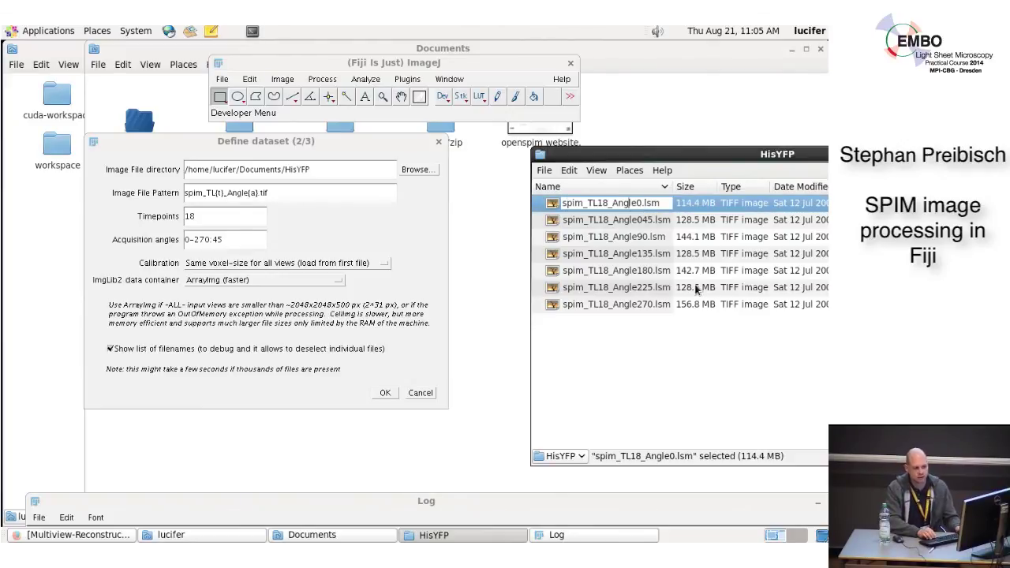
{"action": "type", "text": "00"}
{"action": "key", "text": "Return"}
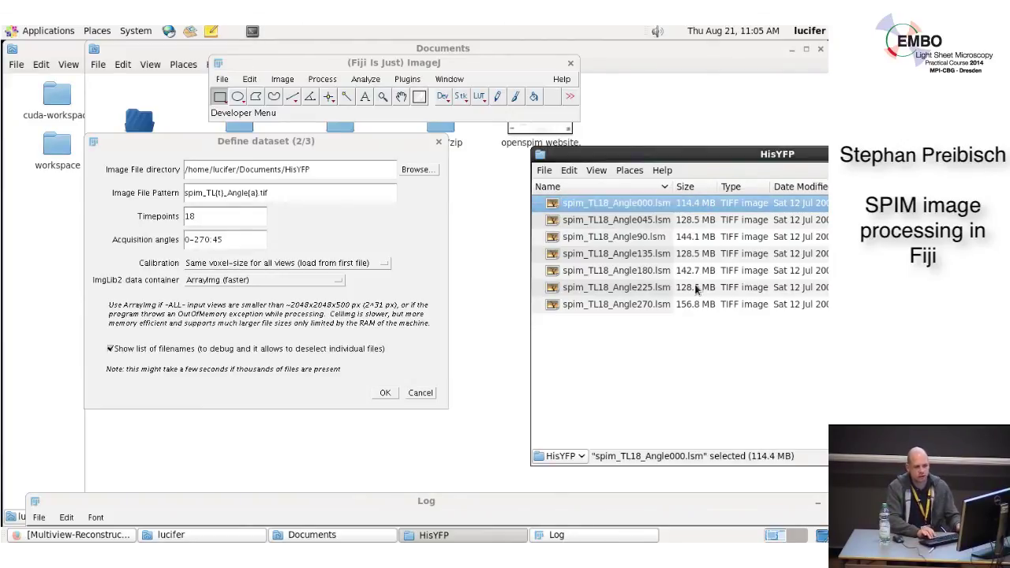
Rename spim_TL18_Angle90.lsm in the HisYFP folder as spim_TL18_Angle090.lsm
{"action": "key", "text": "Down"}
{"action": "key", "text": "Down"}
{"action": "key", "text": "F2"}
{"action": "key", "text": "Home"}
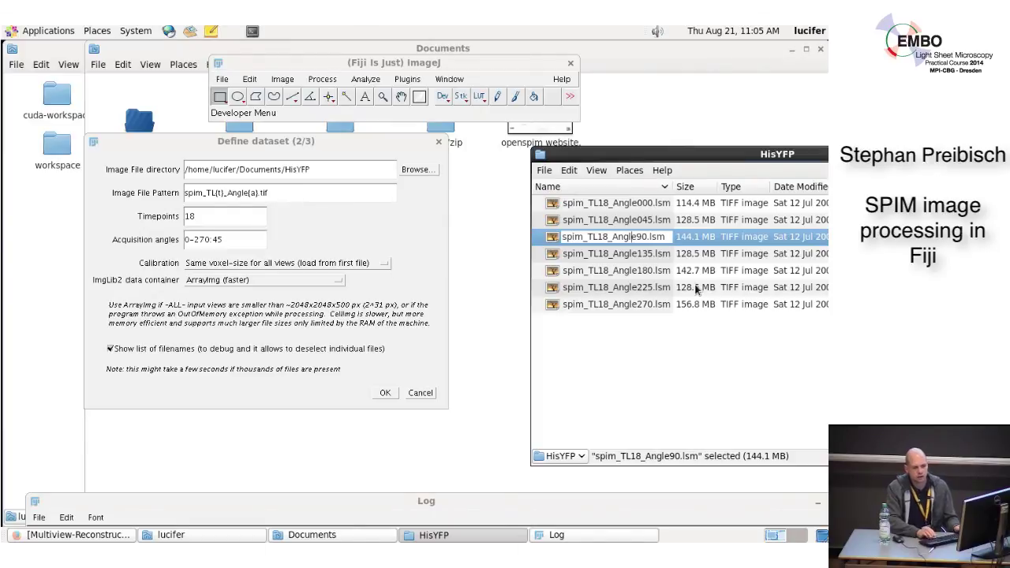
{"action": "type", "text": "0"}
{"action": "key", "text": "Return"}
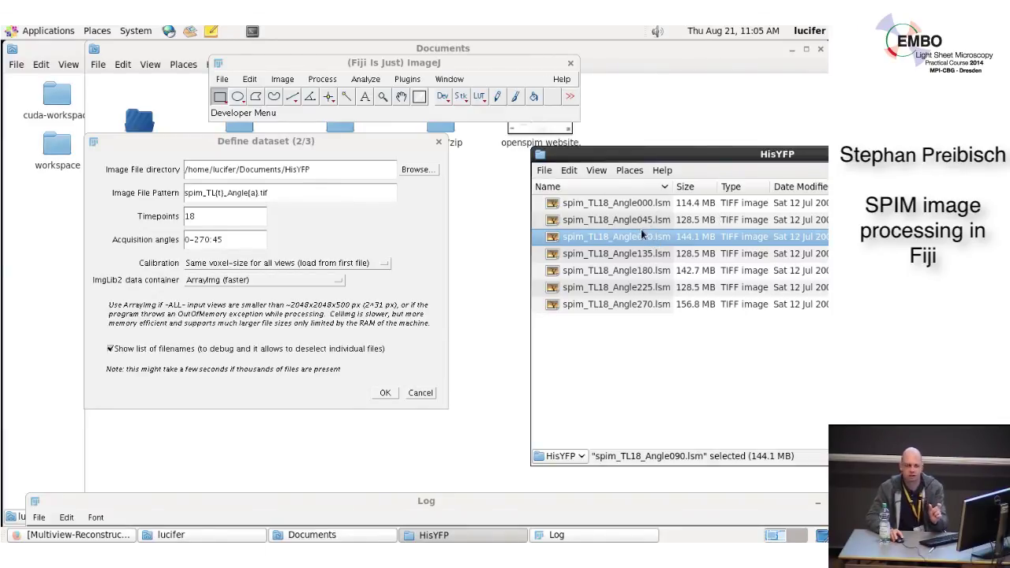
Extend the angle placeholder in the image file pattern to three digits, {aaa}
{"action": "left_click", "coordinate": [258, 197]}
{"action": "left_click", "coordinate": [259, 197]}
{"action": "type", "text": "aa"}
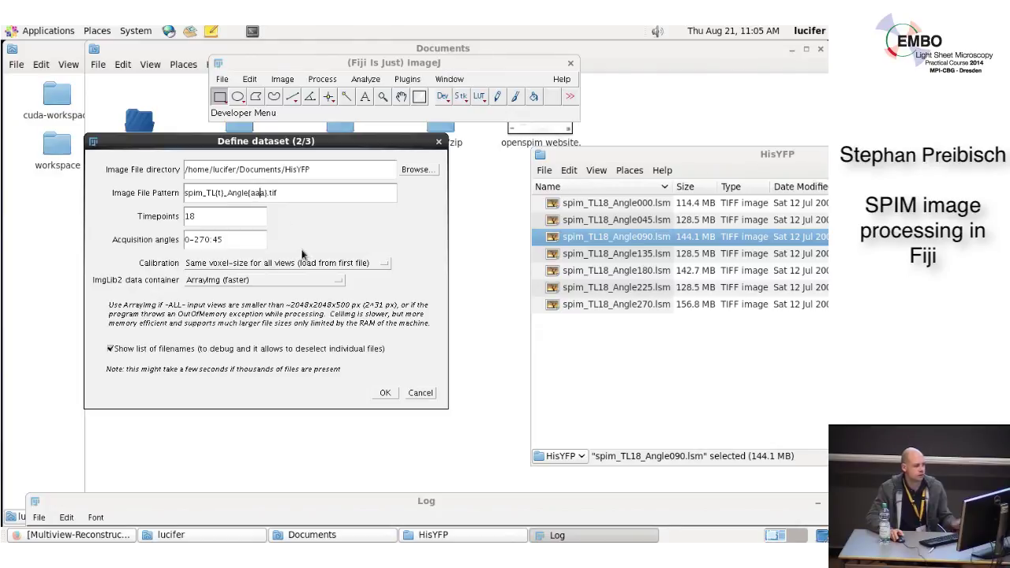
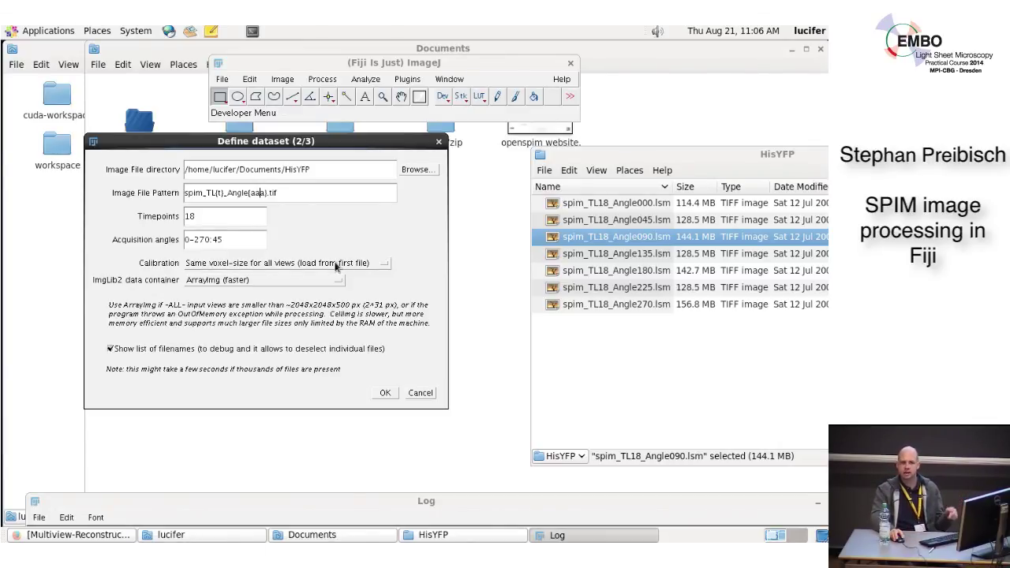
Try the user-defined calibration with the same voxel-size for all views, and return to loading it from the first file
{"action": "left_click", "coordinate": [335, 265]}
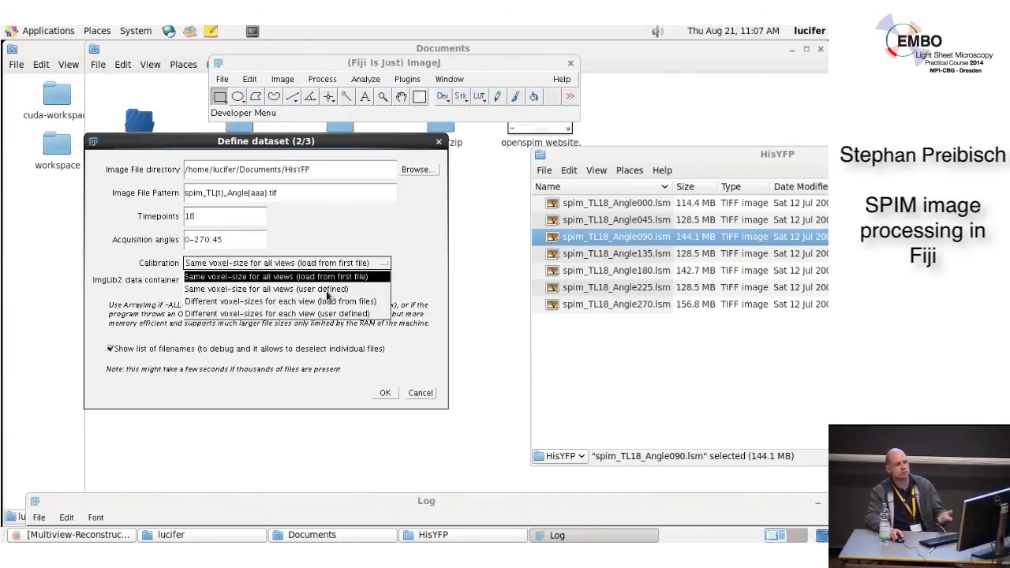
{"action": "left_click", "coordinate": [331, 289]}
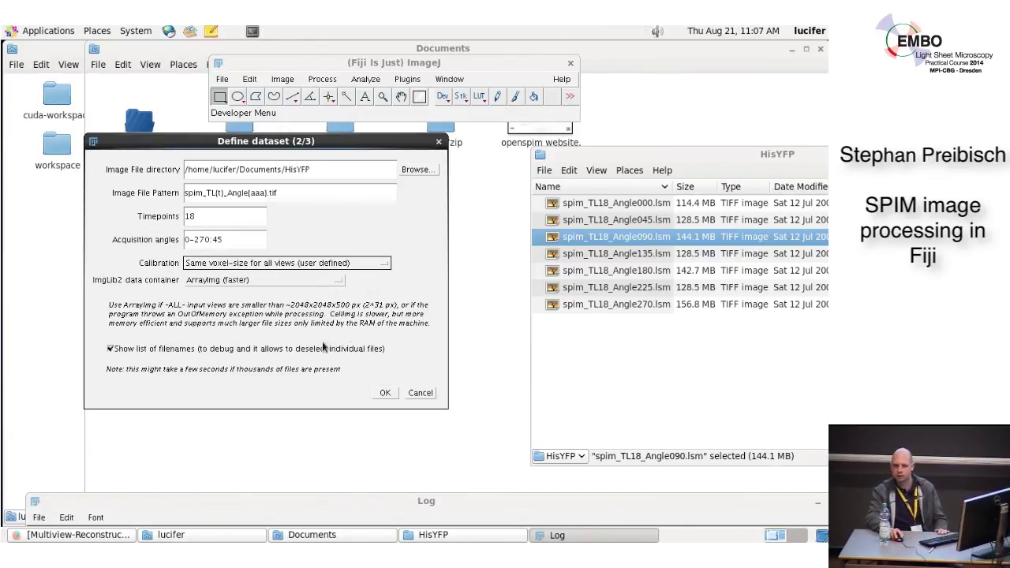
{"action": "left_click", "coordinate": [342, 267]}
{"action": "left_click", "coordinate": [330, 281]}
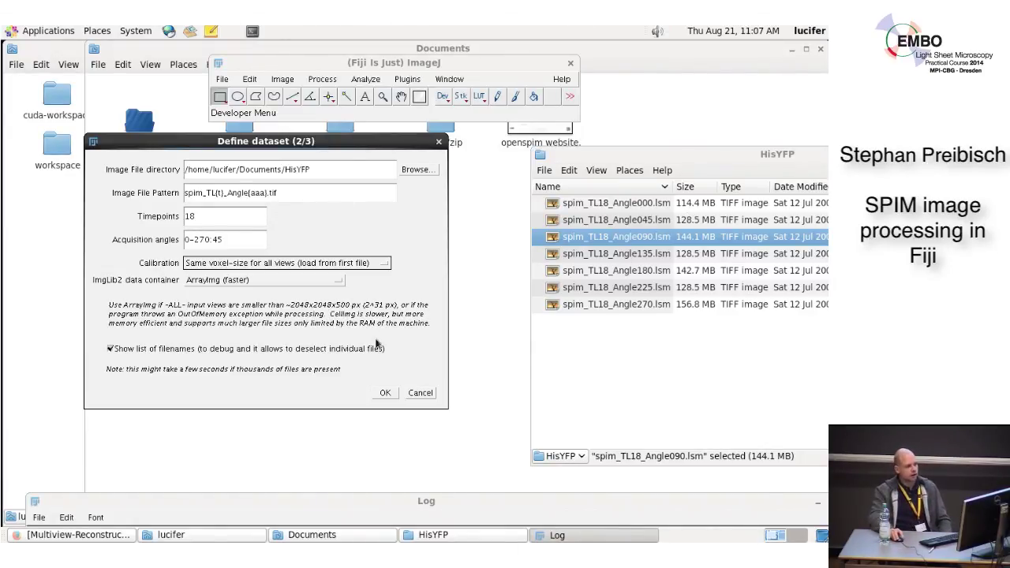
Review the available ImgLib2 data containers and keep ArrayImg (faster)
{"action": "left_click", "coordinate": [251, 281]}
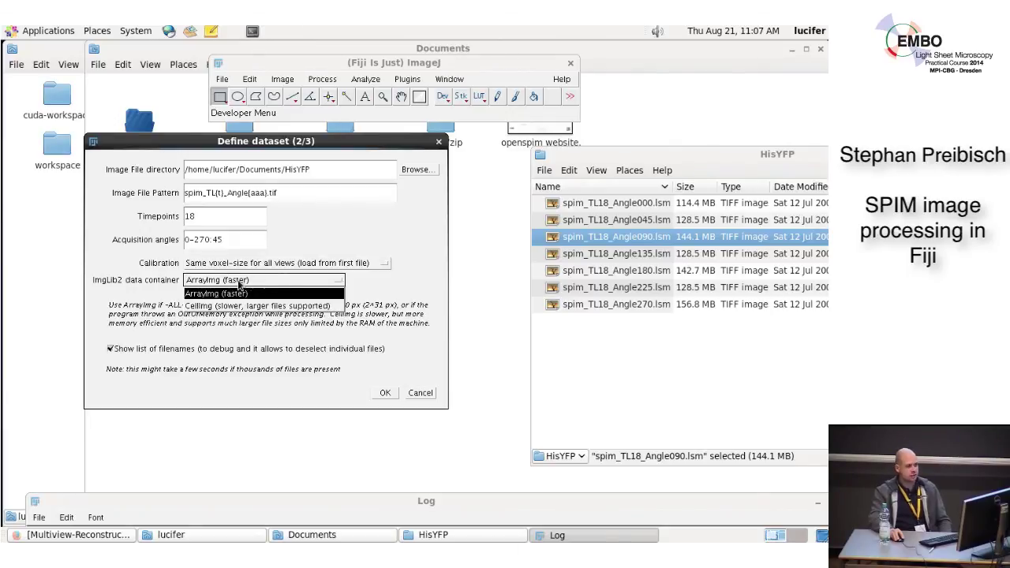
{"action": "left_click", "coordinate": [239, 286]}
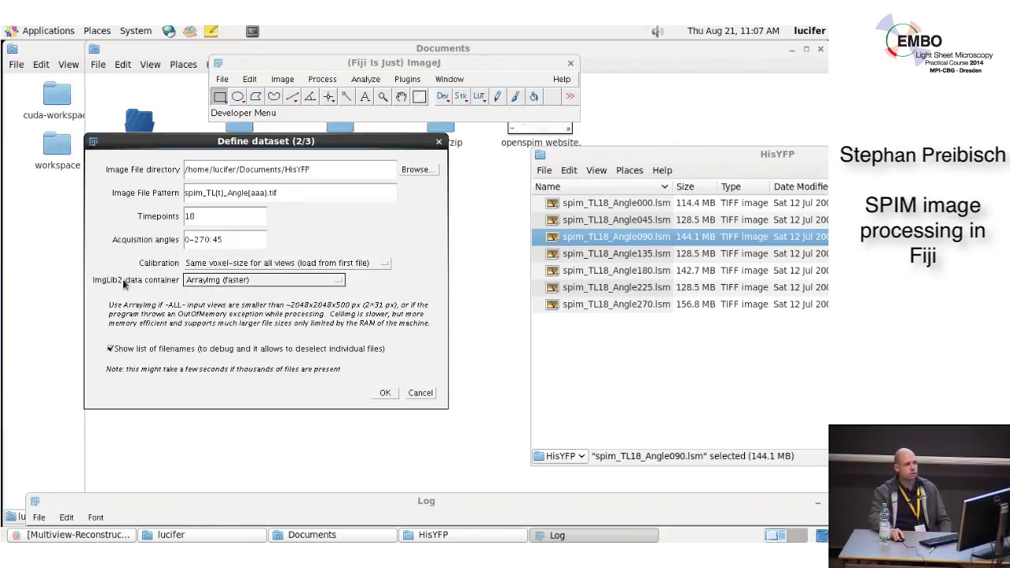
{"action": "left_click", "coordinate": [290, 281]}
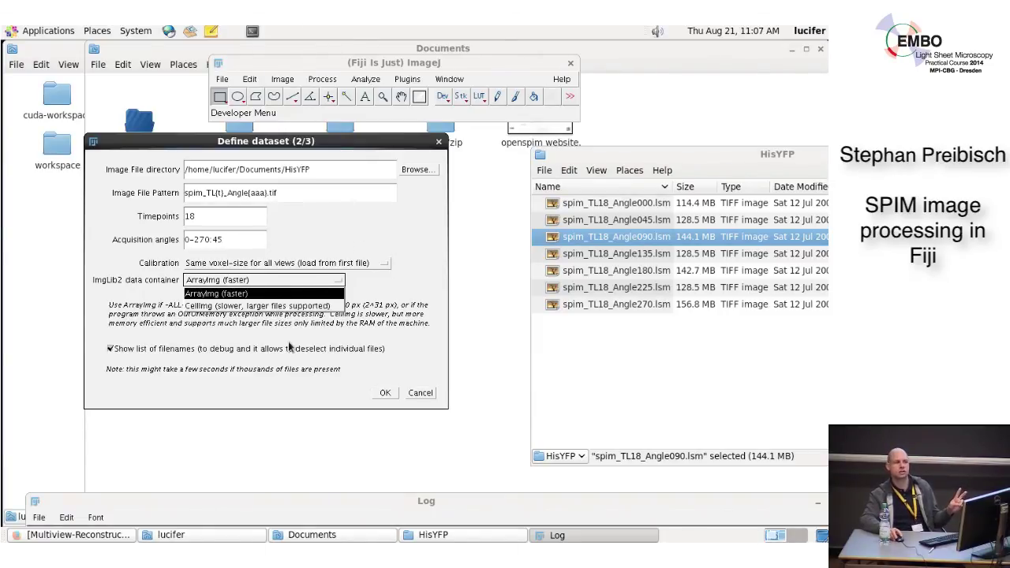
{"action": "left_click", "coordinate": [300, 293]}
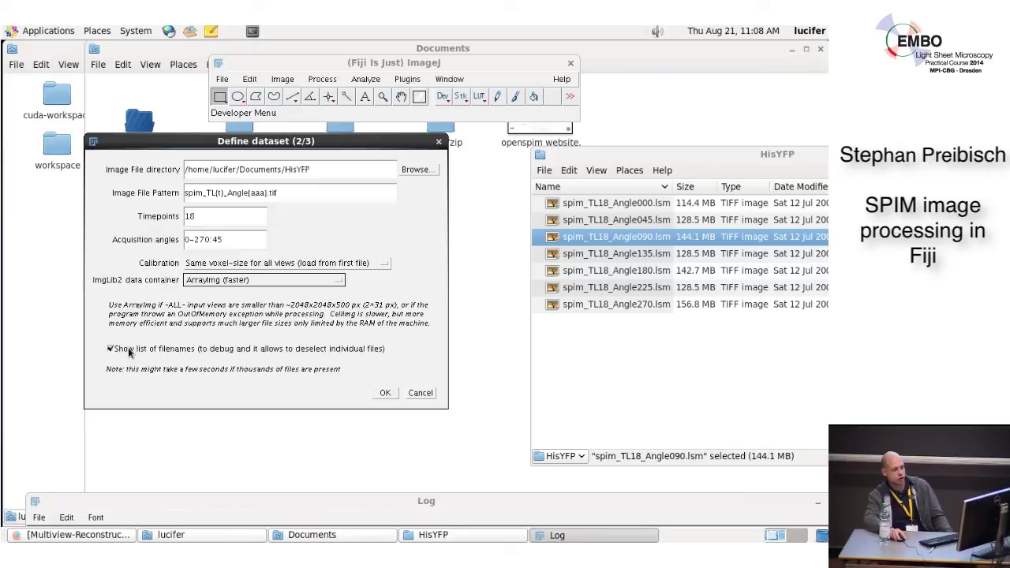
Shorten the angle placeholder in the image file pattern to {a}, check the list of matching files and cancel it
{"action": "left_click", "coordinate": [260, 204]}
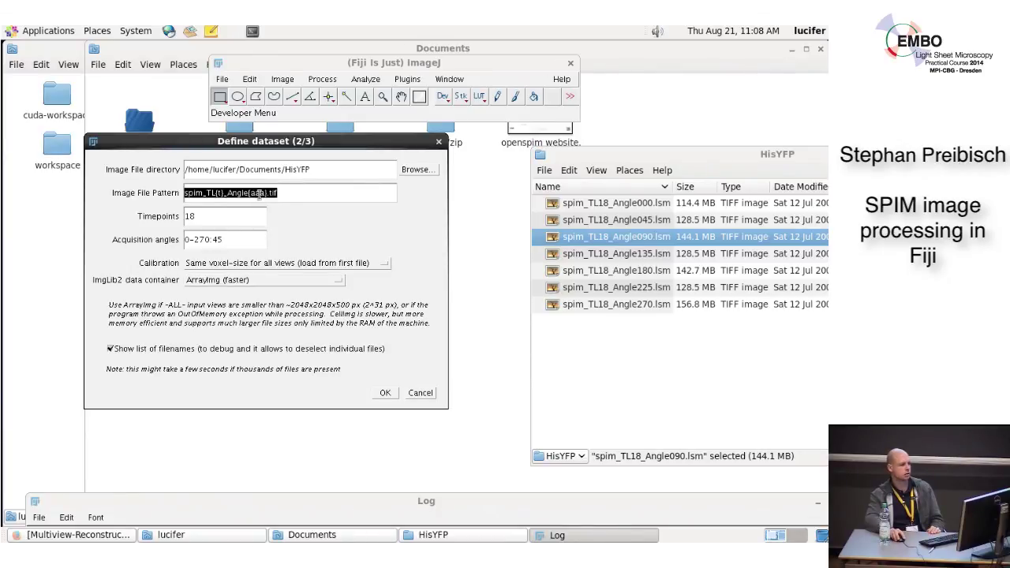
{"action": "left_click", "coordinate": [261, 195]}
{"action": "key", "text": "BackSpace"}
{"action": "key", "text": "BackSpace"}
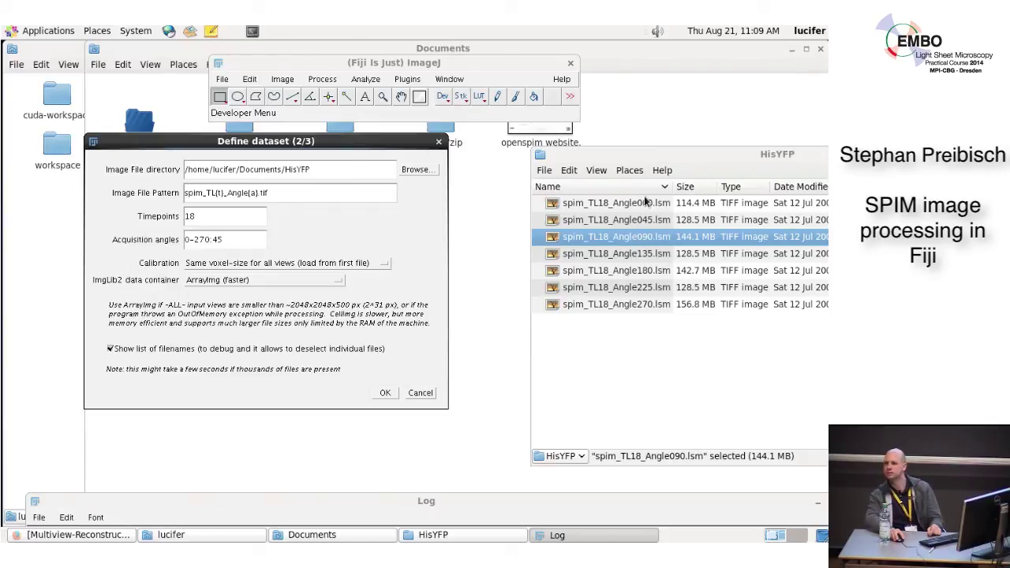
{"action": "left_click", "coordinate": [385, 393]}
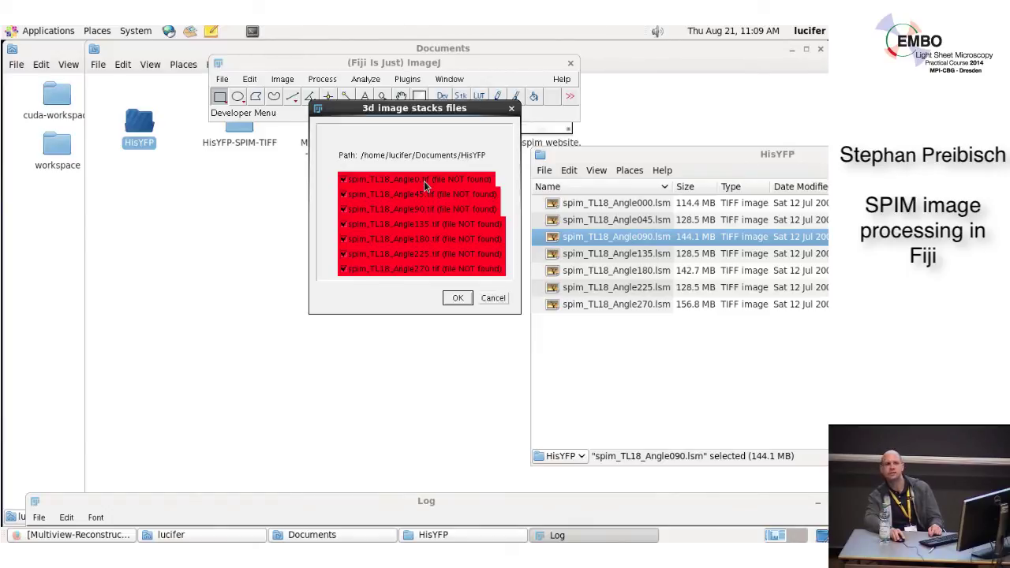
{"action": "left_click", "coordinate": [493, 299]}
Restart the multi-view dataset definition as Image Stacks (LOCI Bioformats) with dataset.xml, one file per time-point and one file per angle
{"action": "left_click", "coordinate": [408, 79]}
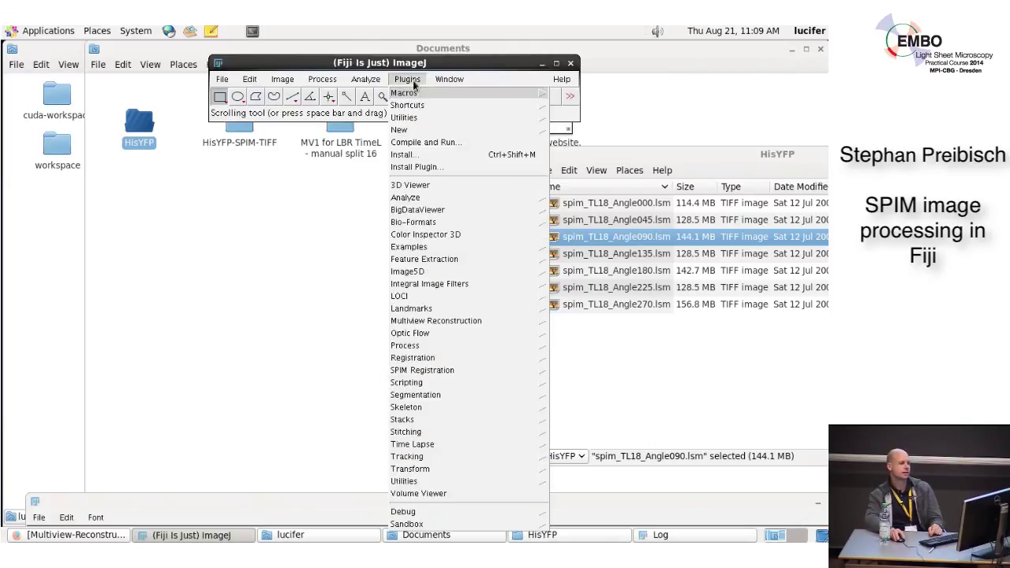
{"action": "mouse_move", "coordinate": [442, 321]}
{"action": "left_click", "coordinate": [581, 327]}
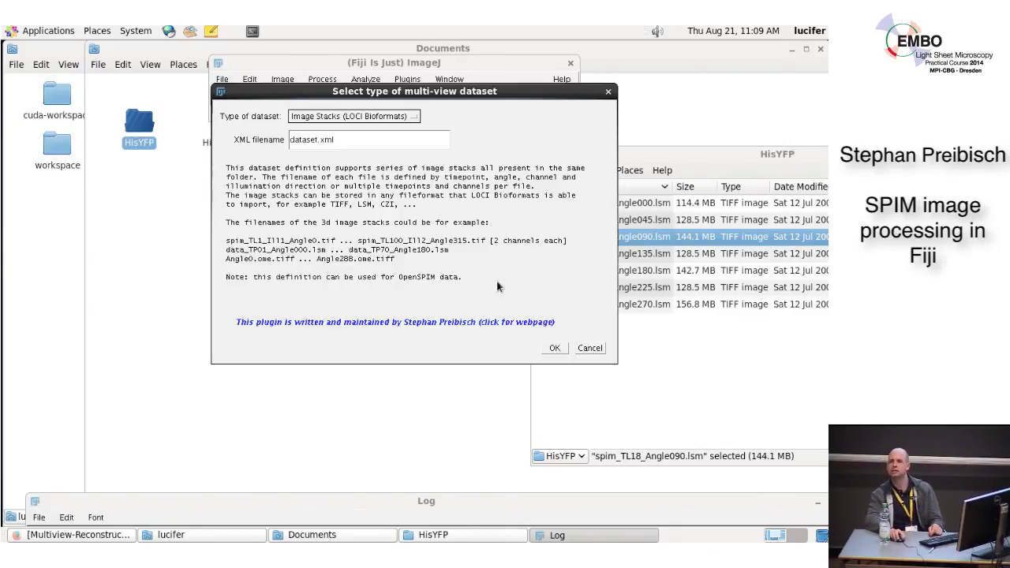
{"action": "left_click", "coordinate": [555, 348]}
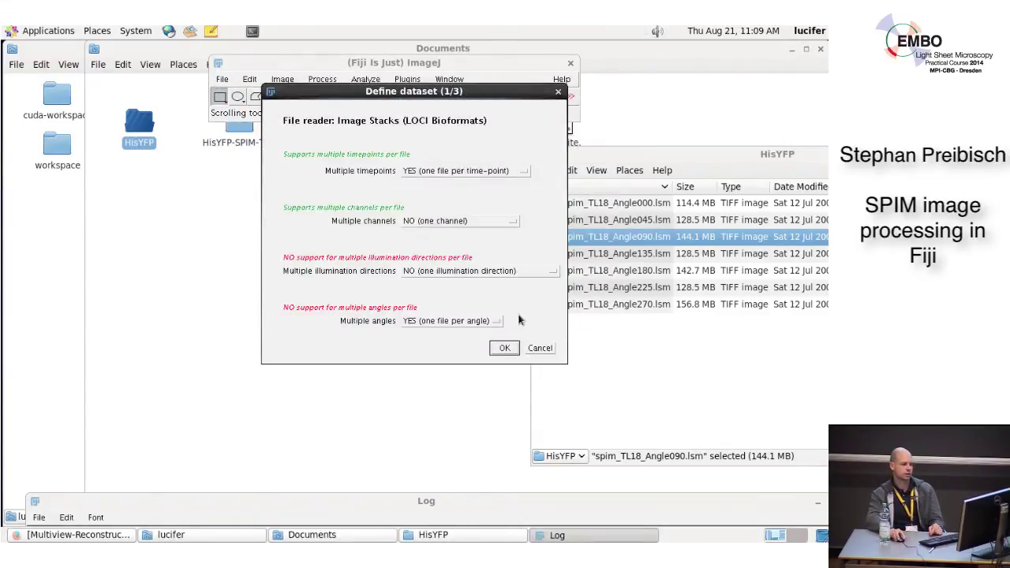
{"action": "left_click", "coordinate": [504, 348]}
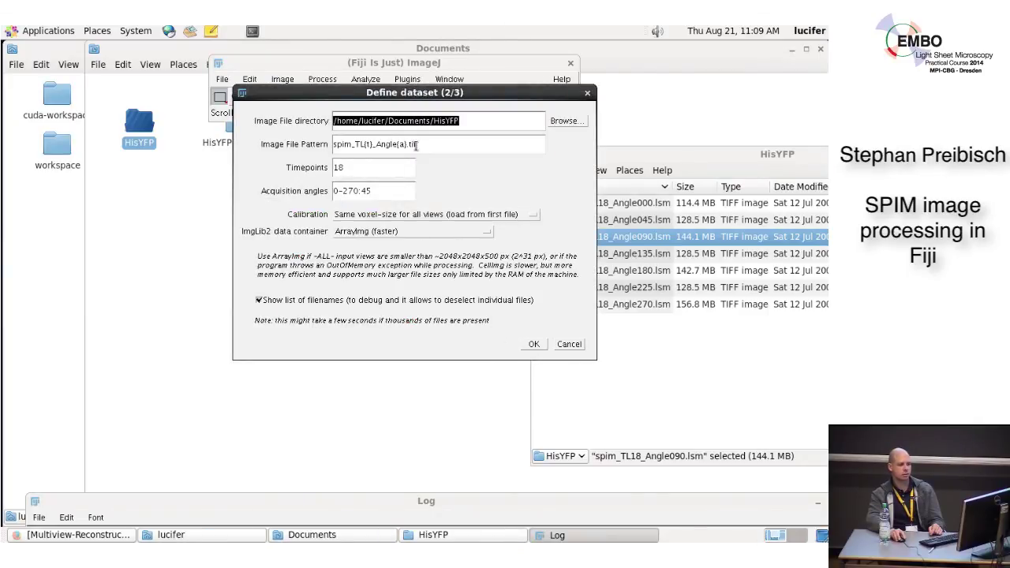
Set the image file pattern to spim_TL{t}_Angle{a}.lsm and generate the list of matching stack files
{"action": "key", "text": "Tab"}
{"action": "key", "text": "End"}
{"action": "key", "text": "BackSpace"}
{"action": "key", "text": "BackSpace"}
{"action": "key", "text": "BackSpace"}
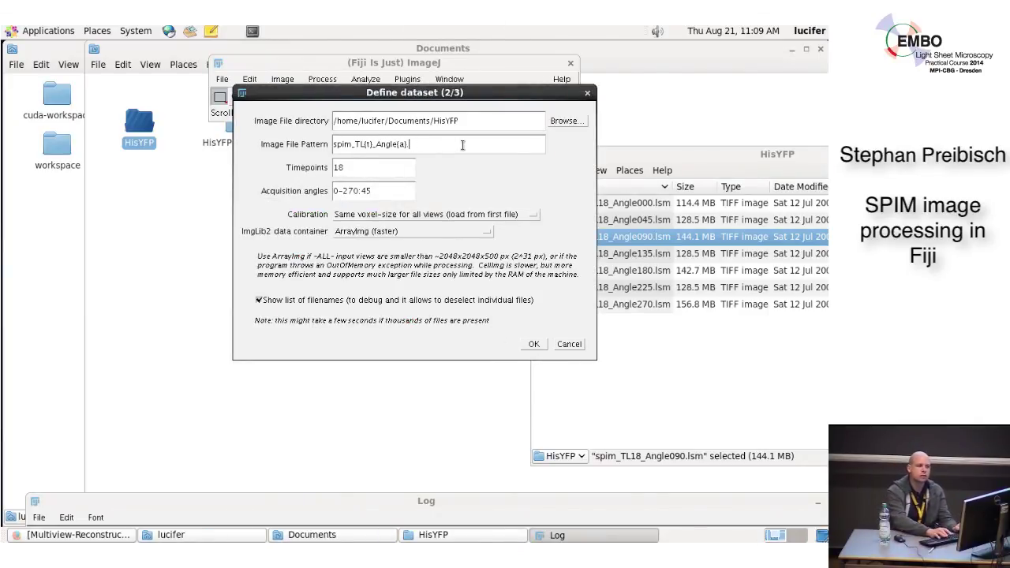
{"action": "type", "text": "ls"}
{"action": "type", "text": "m"}
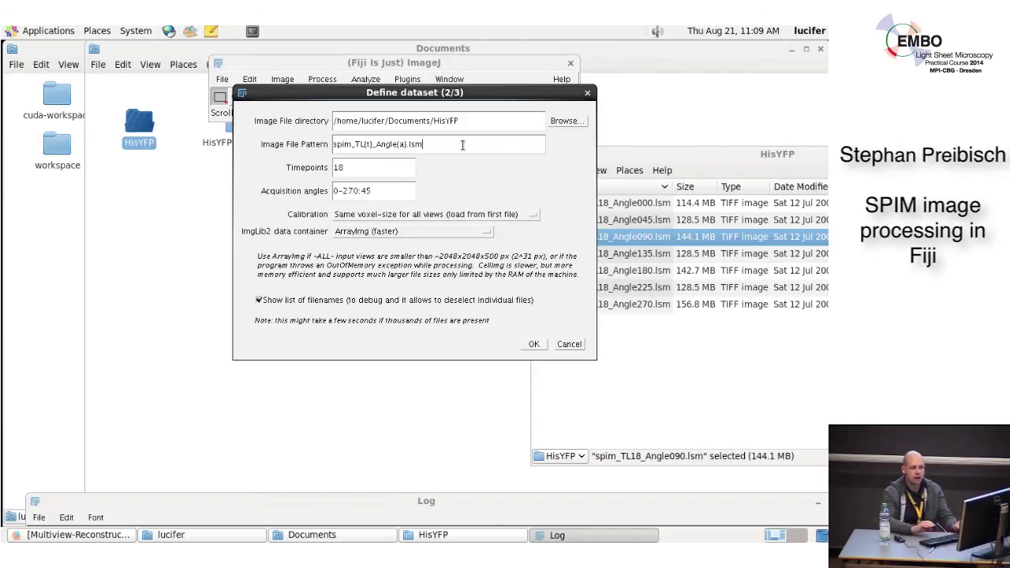
{"action": "left_click", "coordinate": [527, 344]}
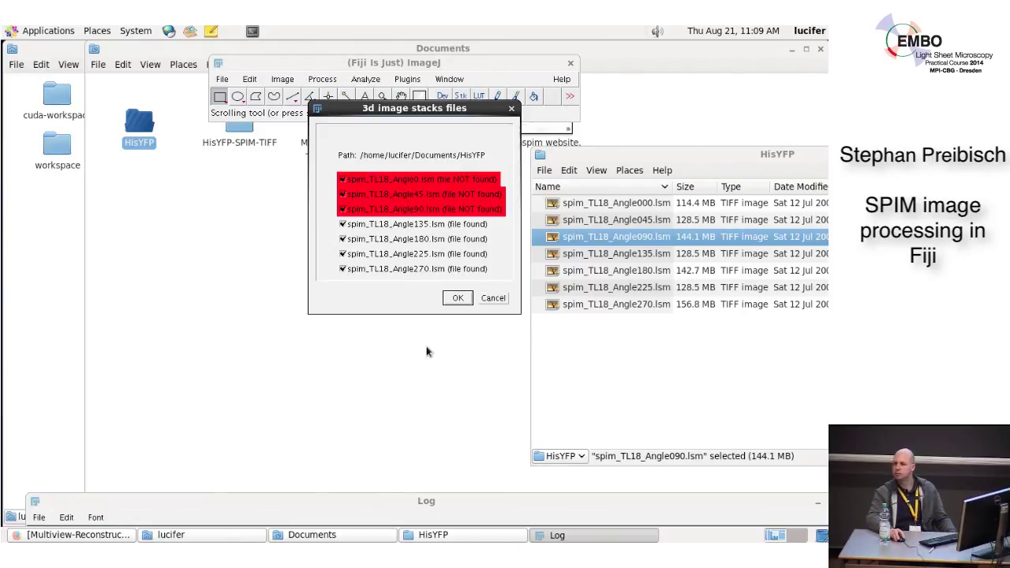
Cancel the file list and restart the multi-view dataset definition as Image Stacks (LOCI Bioformats) with dataset.xml, keeping the file layout settings
{"action": "left_click", "coordinate": [493, 298]}
{"action": "left_click", "coordinate": [407, 79]}
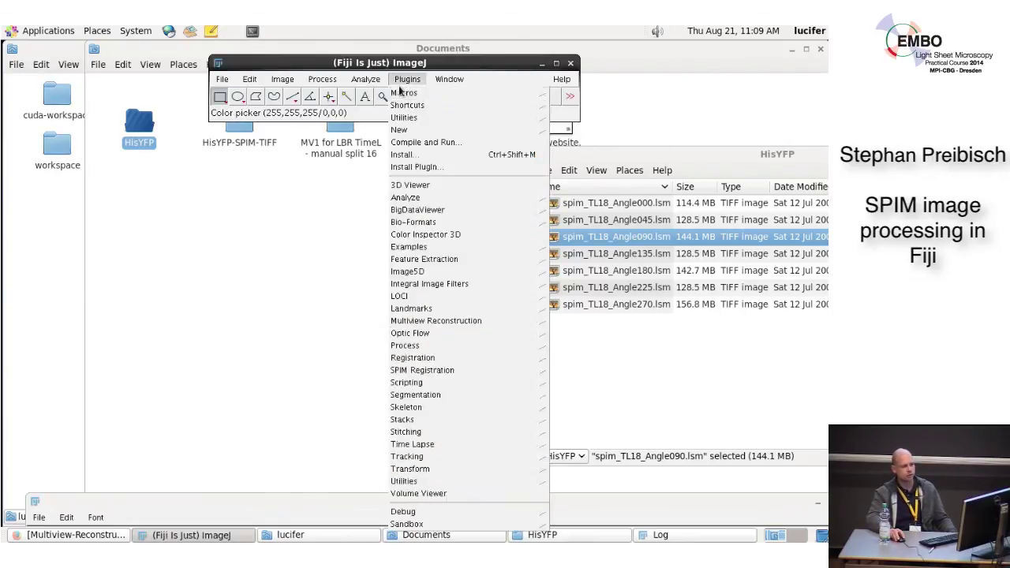
{"action": "mouse_move", "coordinate": [535, 322]}
{"action": "left_click", "coordinate": [568, 322]}
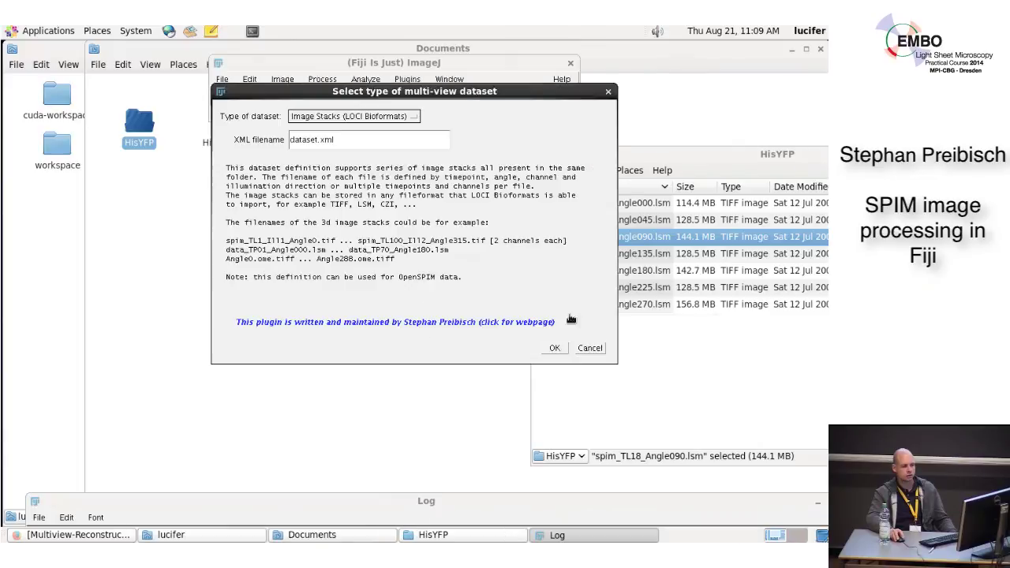
{"action": "left_click", "coordinate": [560, 357]}
{"action": "left_click", "coordinate": [504, 353]}
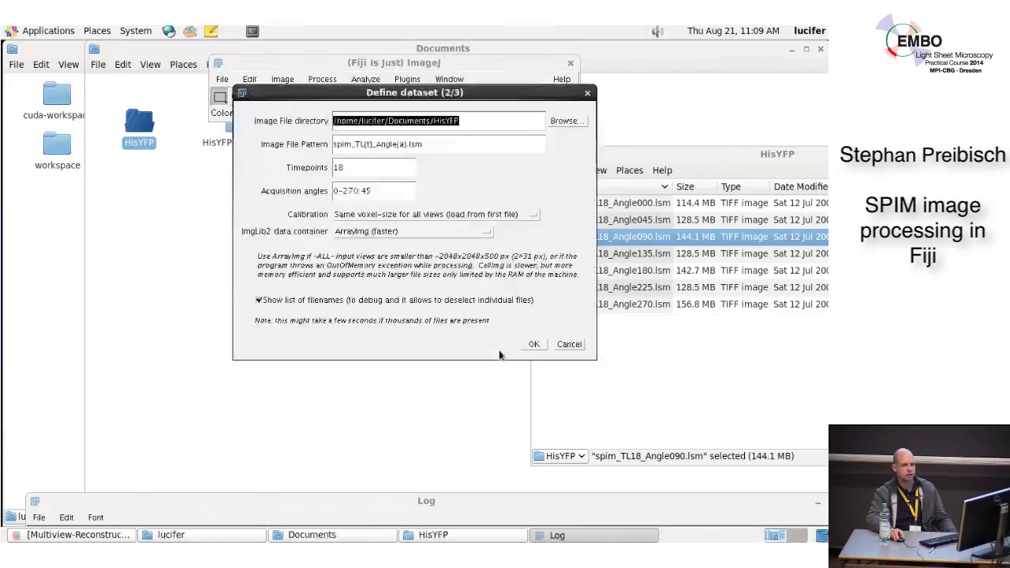
Set the image file pattern to spim_TL{t}_Angle{aaa}.lsm, generate the list of stack files and accept it
{"action": "left_click", "coordinate": [400, 145]}
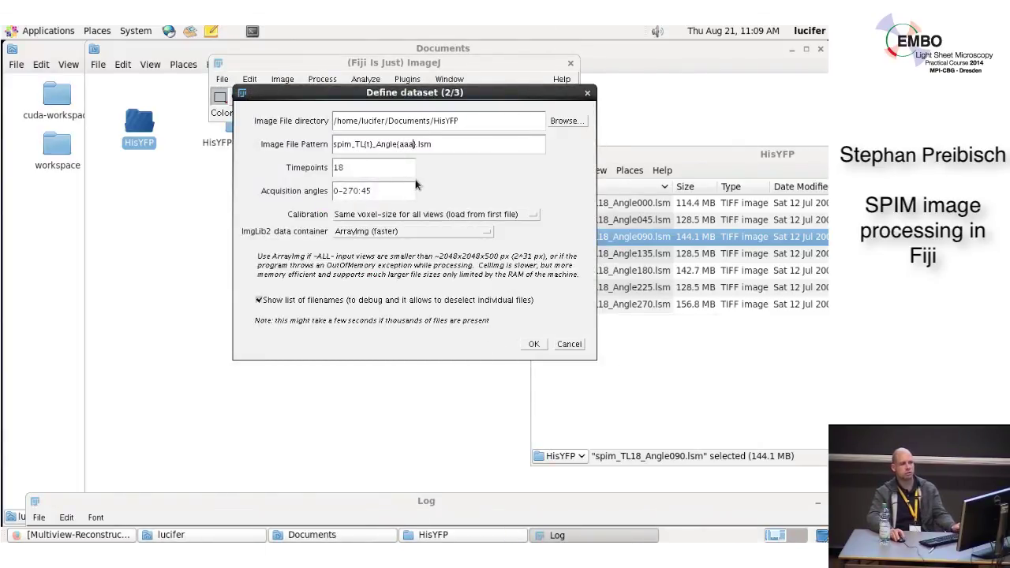
{"action": "left_click", "coordinate": [533, 344]}
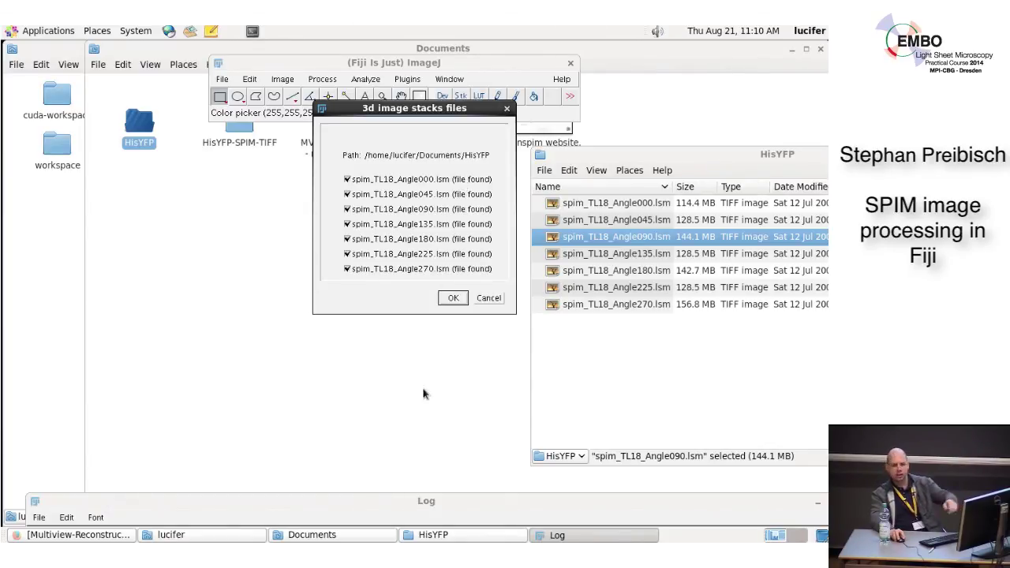
{"action": "left_click", "coordinate": [453, 297]}
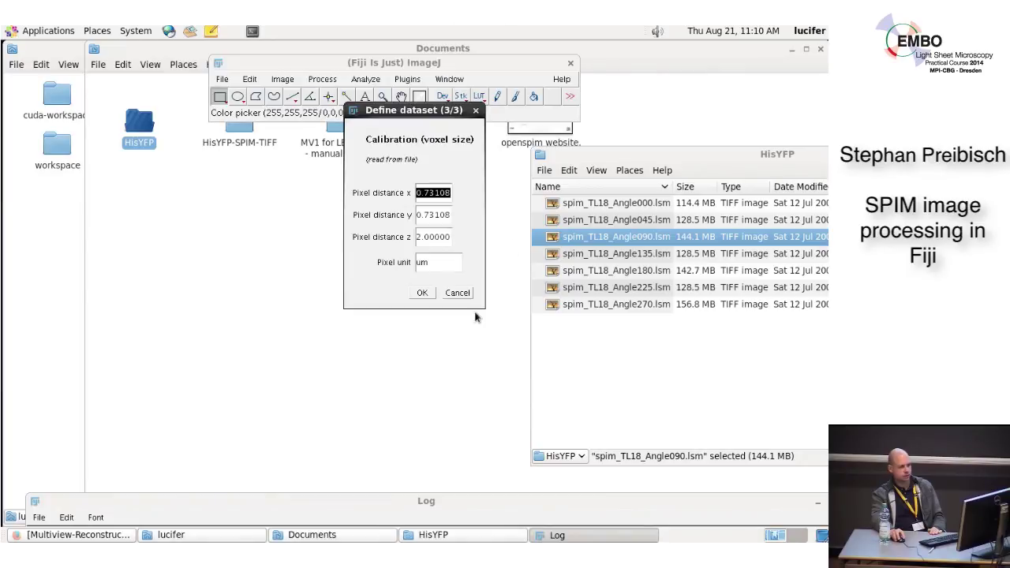
Bring the Log contents into view and accept the voxel-size calibration read from the file to save the dataset definition
{"action": "left_click_drag", "start_coordinate": [461, 496], "coordinate": [461, 311]}
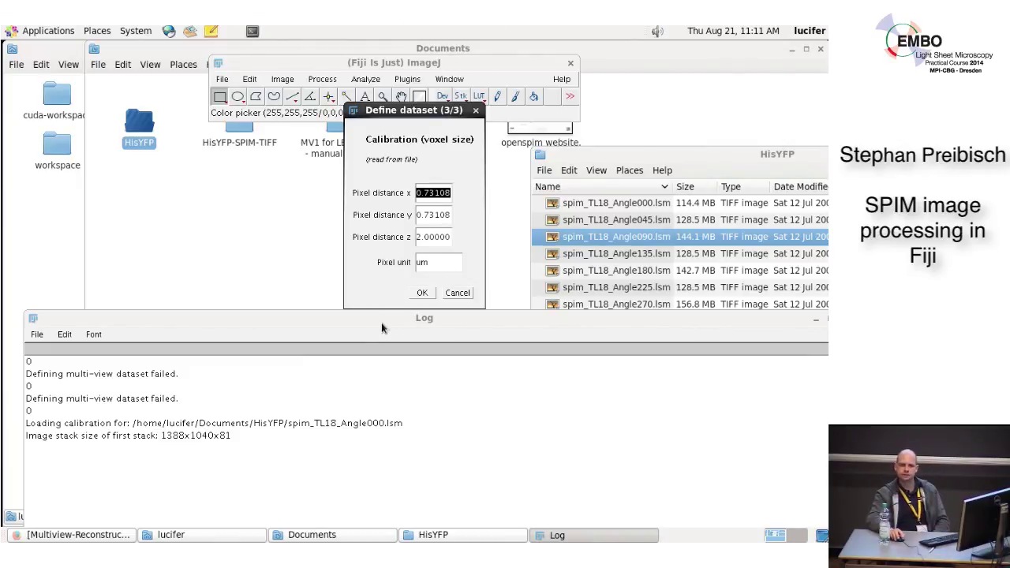
{"action": "left_click", "coordinate": [423, 295]}
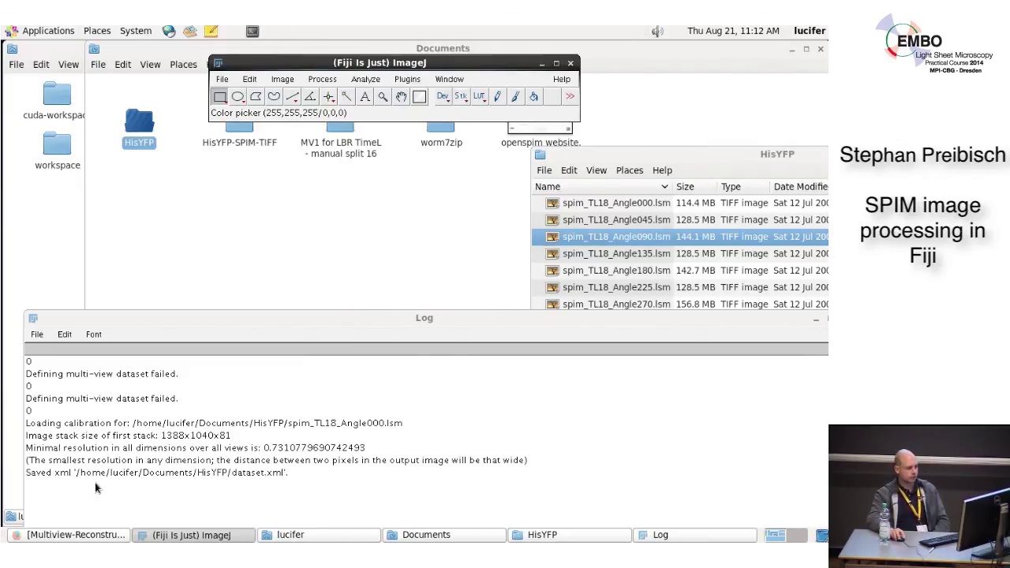
{"action": "left_click", "coordinate": [268, 473]}
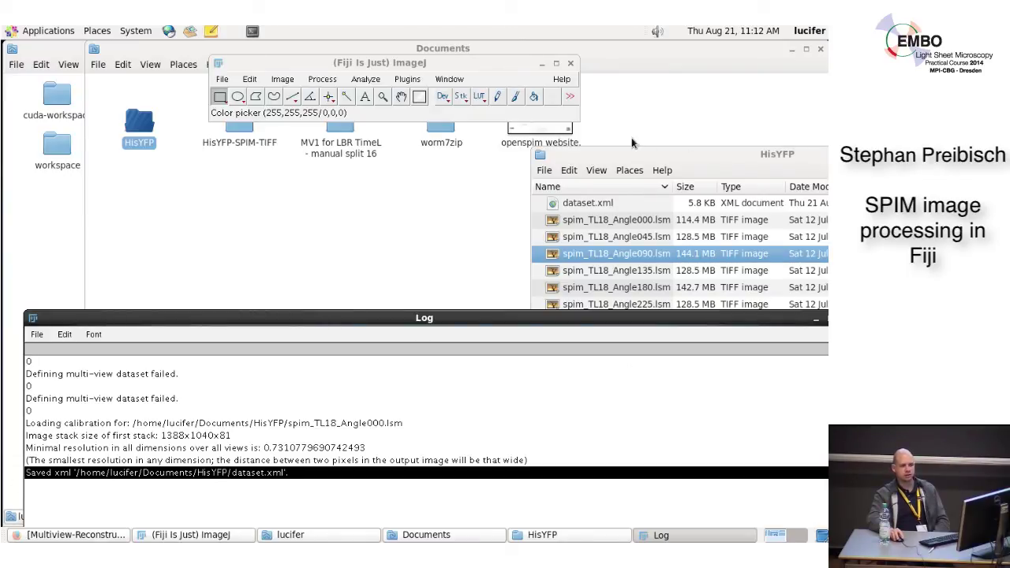
Locate dataset.xml in the HisYFP folder and open it in gedit
{"action": "left_click", "coordinate": [629, 155]}
{"action": "left_click", "coordinate": [599, 189]}
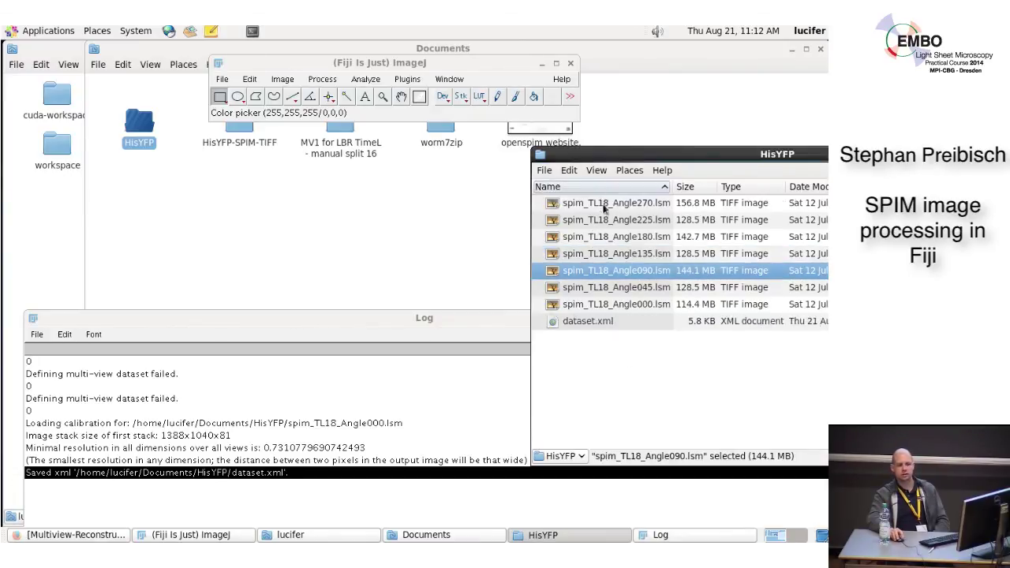
{"action": "left_click", "coordinate": [613, 192]}
{"action": "left_click", "coordinate": [602, 203]}
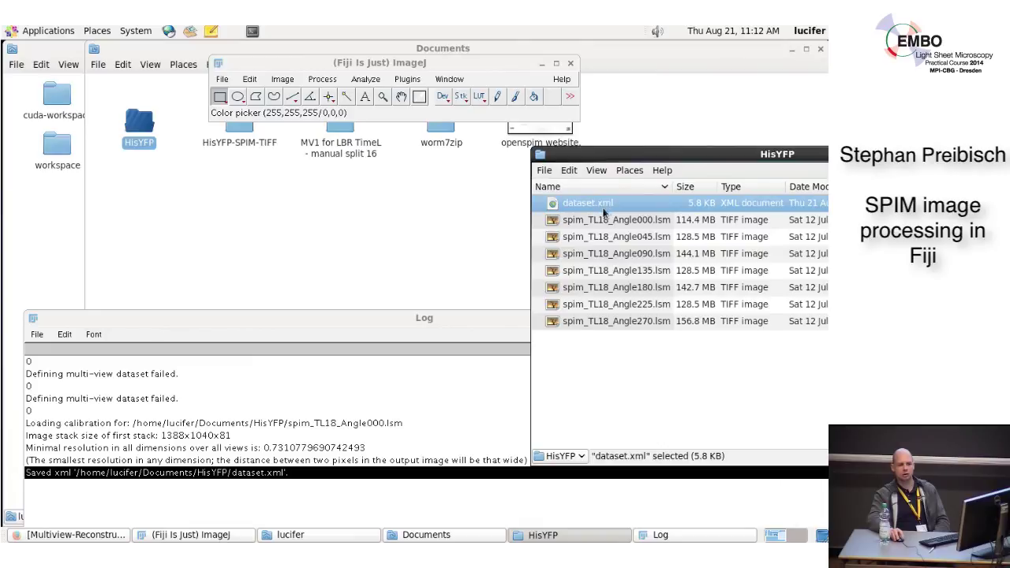
{"action": "right_click", "coordinate": [598, 204]}
{"action": "mouse_move", "coordinate": [622, 232]}
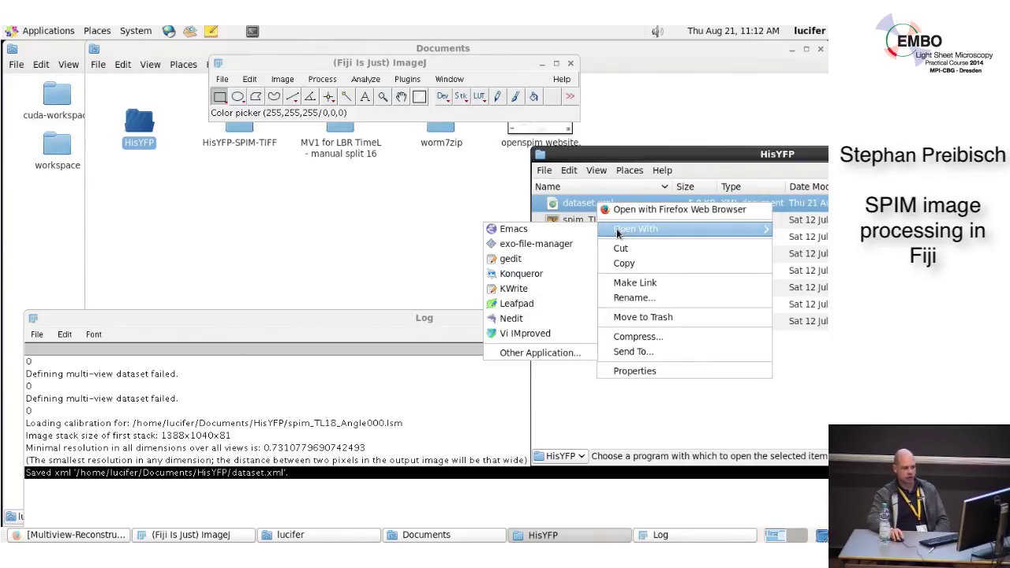
{"action": "left_click", "coordinate": [552, 260]}
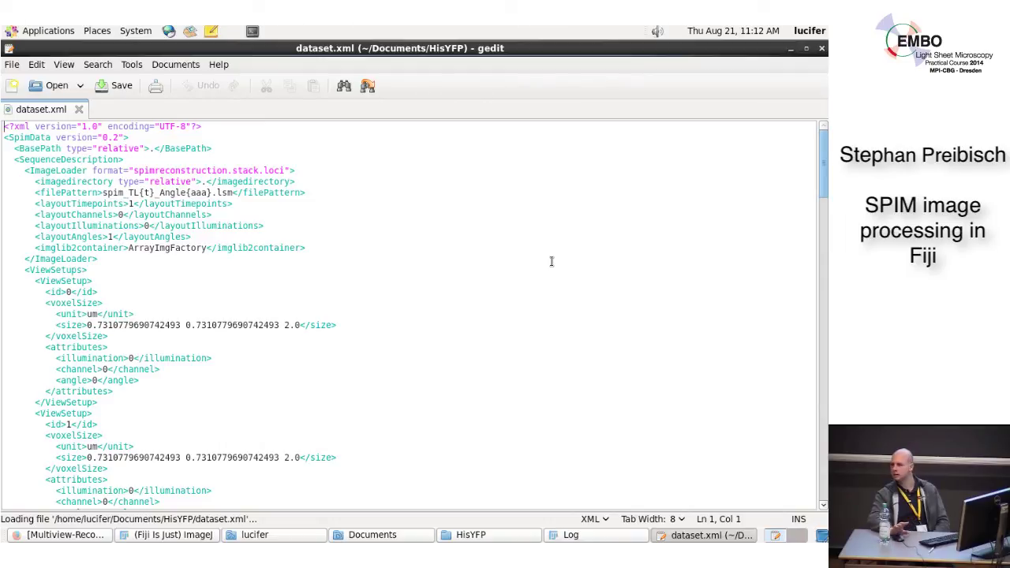
Examine the image loader section of dataset.xml, including file pattern and layout entries, and the first view setup's voxel size
{"action": "scroll", "coordinate": [206, 375], "scroll_direction": "down", "scroll_amount": 3}
{"action": "scroll", "coordinate": [206, 375], "scroll_direction": "up", "scroll_amount": 3}
{"action": "left_click_drag", "start_coordinate": [87, 325], "coordinate": [234, 325]}
{"action": "left_click", "coordinate": [253, 325]}
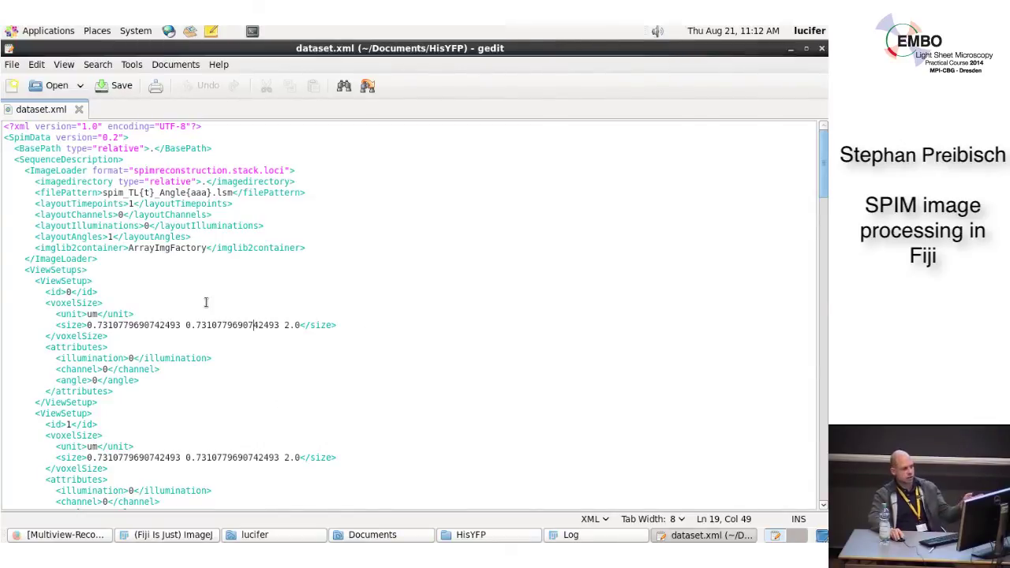
{"action": "left_click_drag", "start_coordinate": [23, 170], "coordinate": [108, 261]}
{"action": "left_click", "coordinate": [104, 192]}
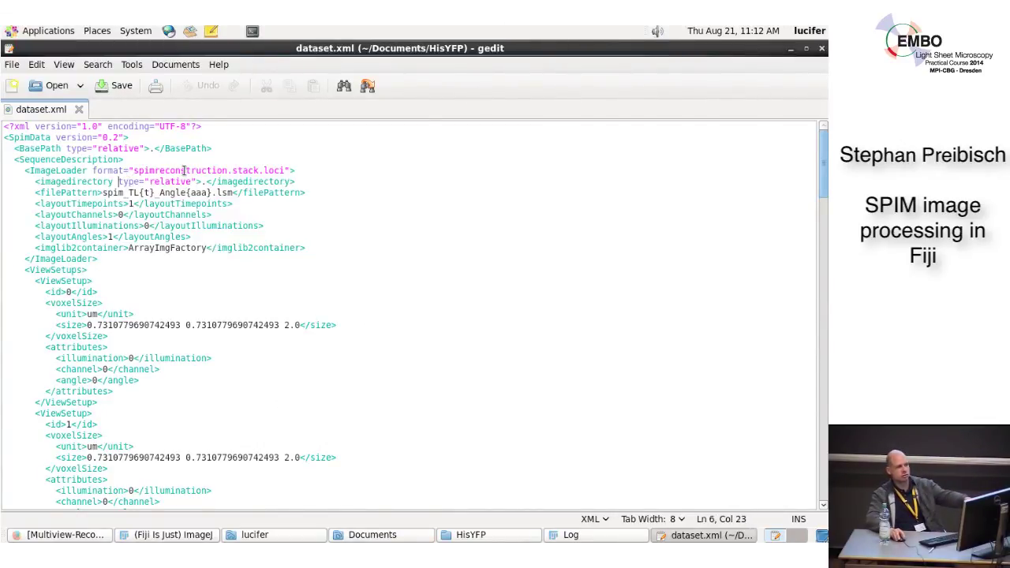
{"action": "left_click_drag", "start_coordinate": [103, 193], "coordinate": [233, 194]}
{"action": "left_click", "coordinate": [131, 203]}
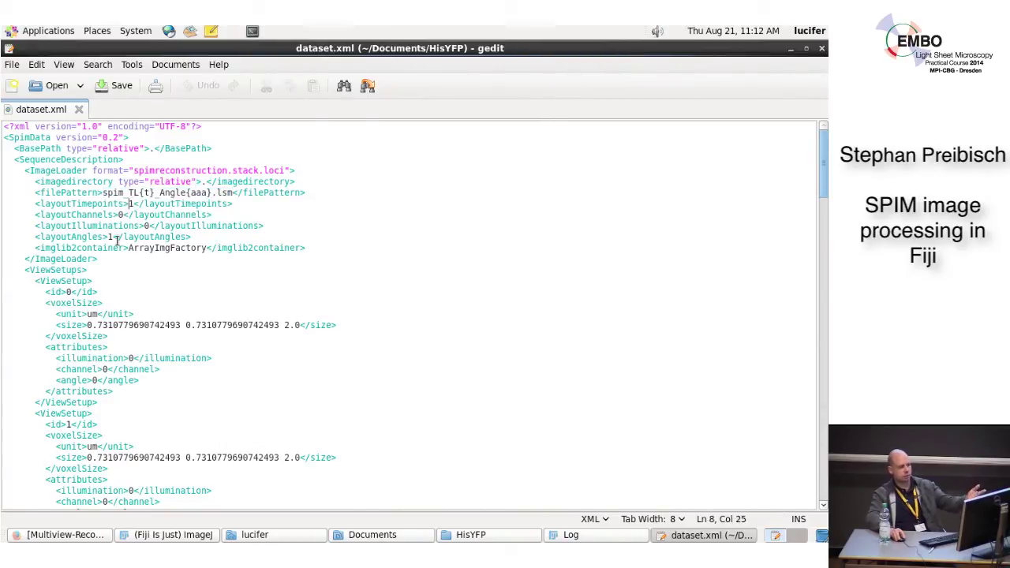
{"action": "scroll", "coordinate": [189, 251], "scroll_direction": "down", "scroll_amount": 5}
{"action": "scroll", "coordinate": [189, 251], "scroll_direction": "up", "scroll_amount": 5}
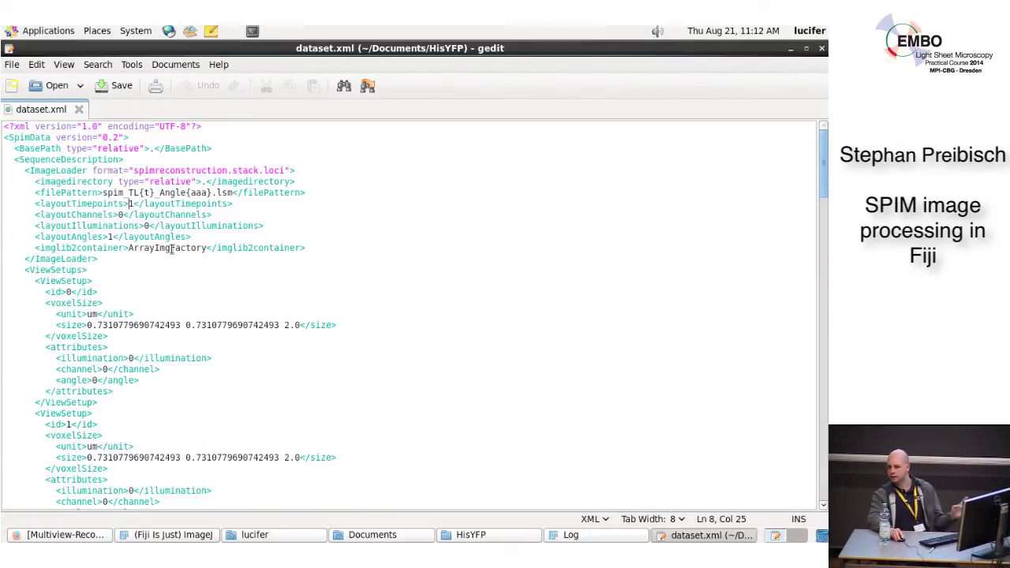
Examine the view setups, timepoints and affine calibration entries of the view registrations in dataset.xml, and close the file
{"action": "scroll", "coordinate": [192, 363], "scroll_direction": "down", "scroll_amount": 3}
{"action": "scroll", "coordinate": [192, 363], "scroll_direction": "down", "scroll_amount": 11}
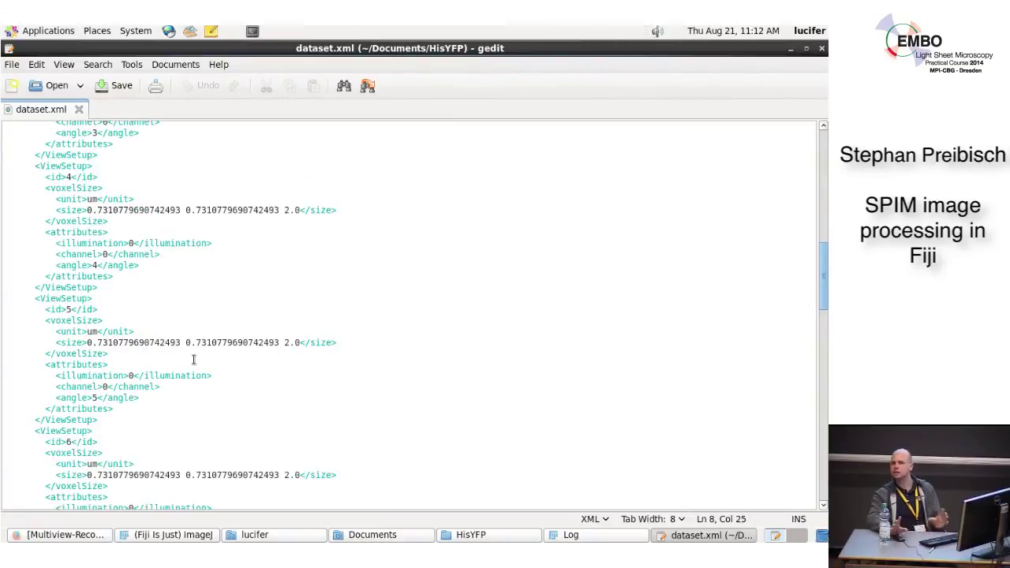
{"action": "scroll", "coordinate": [196, 363], "scroll_direction": "down", "scroll_amount": 5}
{"action": "scroll", "coordinate": [189, 355], "scroll_direction": "up", "scroll_amount": 2}
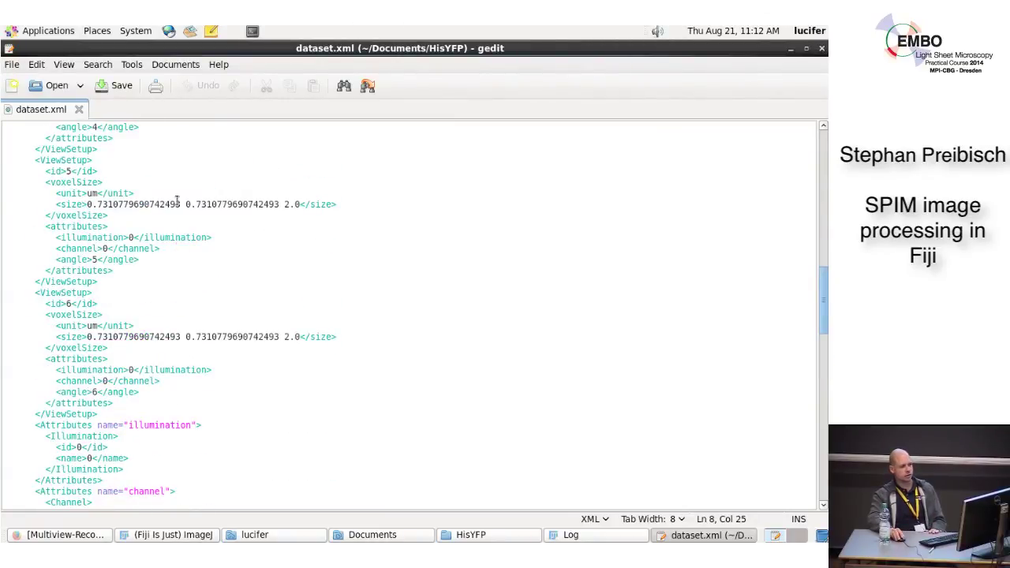
{"action": "scroll", "coordinate": [176, 199], "scroll_direction": "down", "scroll_amount": 14}
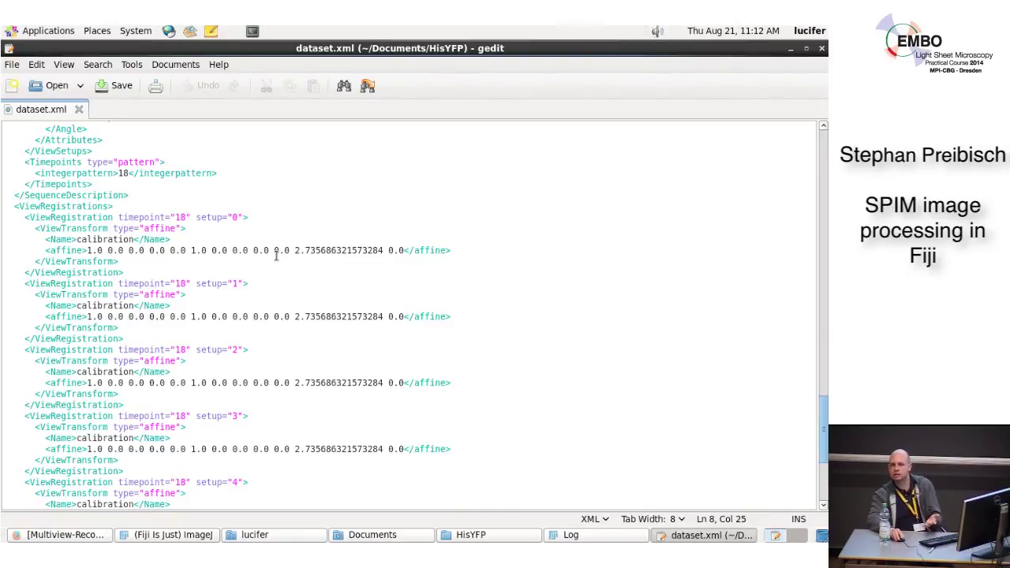
{"action": "scroll", "coordinate": [252, 268], "scroll_direction": "down", "scroll_amount": 6}
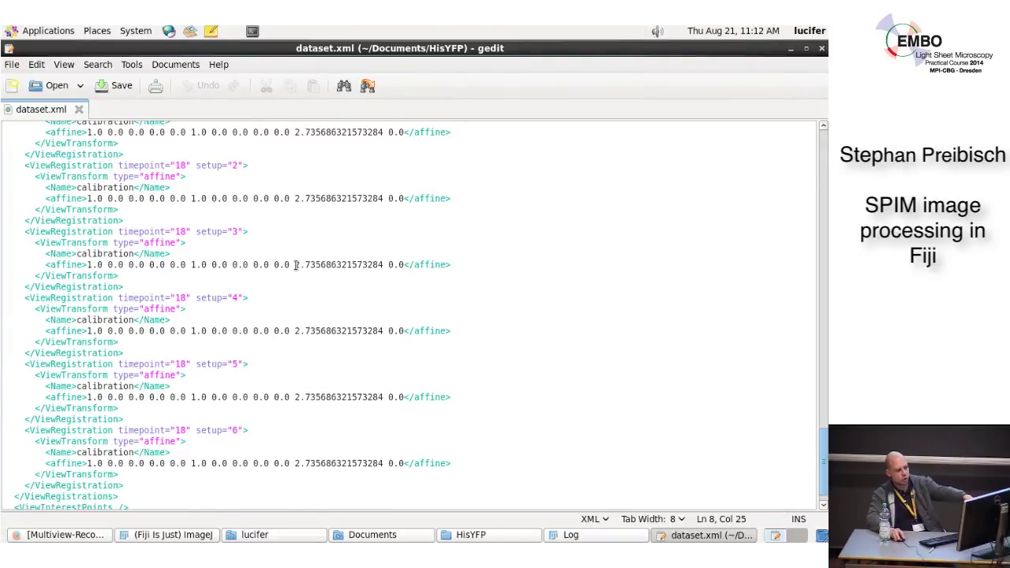
{"action": "left_click_drag", "start_coordinate": [293, 266], "coordinate": [384, 265]}
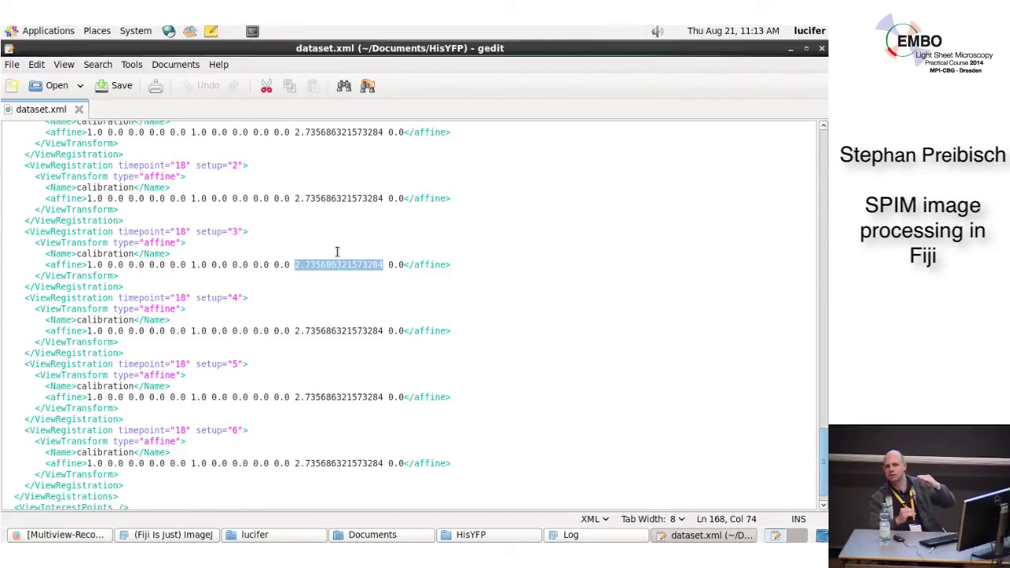
{"action": "scroll", "coordinate": [300, 340], "scroll_direction": "down", "scroll_amount": 1}
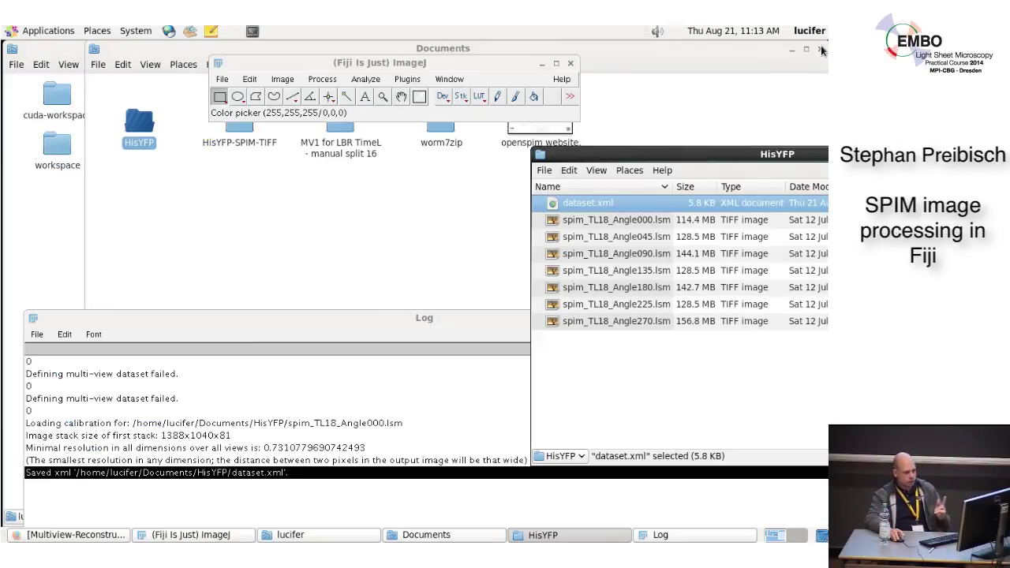
{"action": "left_click", "coordinate": [821, 48]}
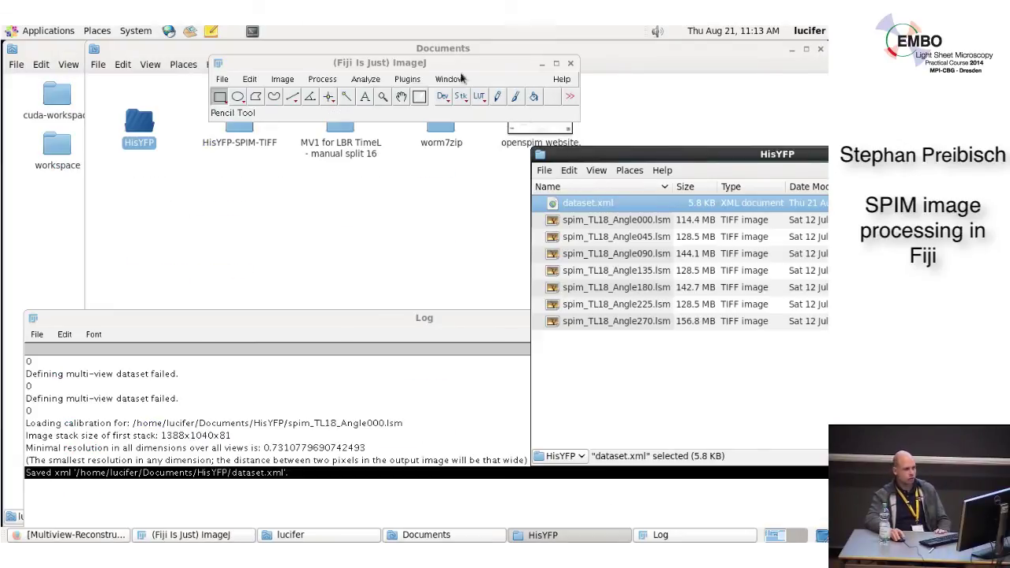
Move the Fiji main window clear of the other windows and start the Multiview Reconstruction command for resaving as HDF5
{"action": "left_click", "coordinate": [392, 62]}
{"action": "left_click_drag", "start_coordinate": [410, 63], "coordinate": [319, 52]}
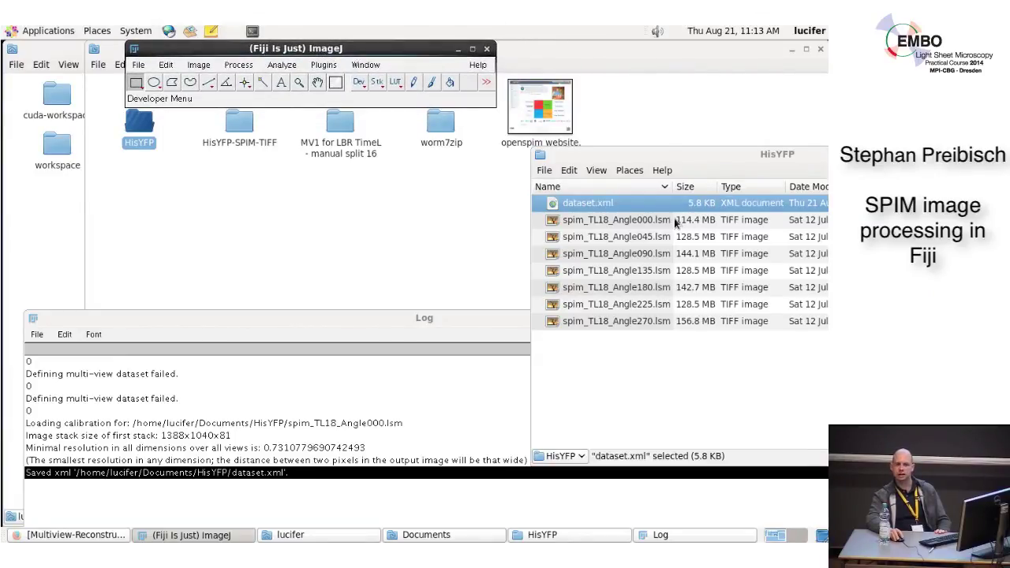
{"action": "left_click", "coordinate": [323, 67]}
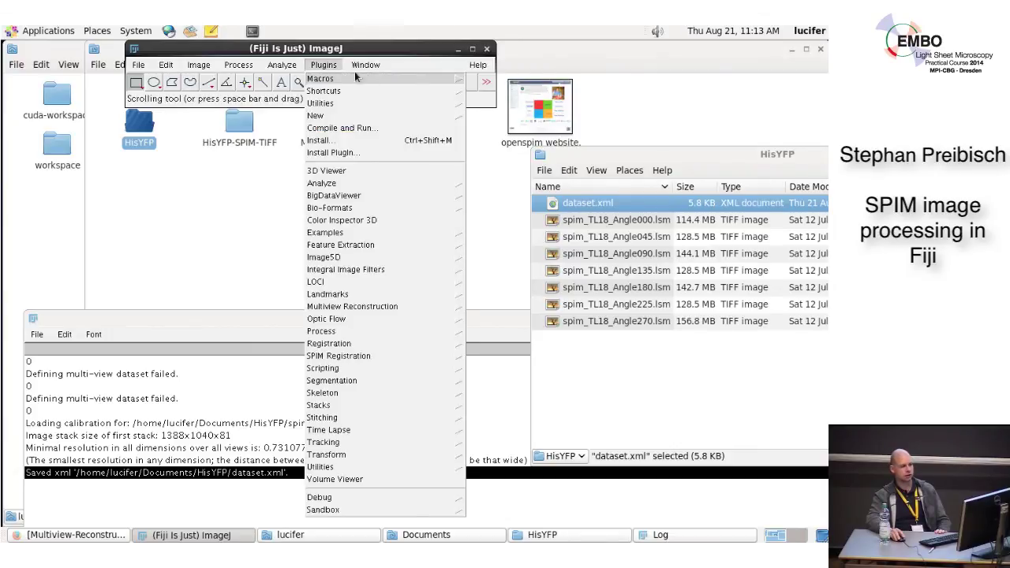
{"action": "mouse_move", "coordinate": [347, 307]}
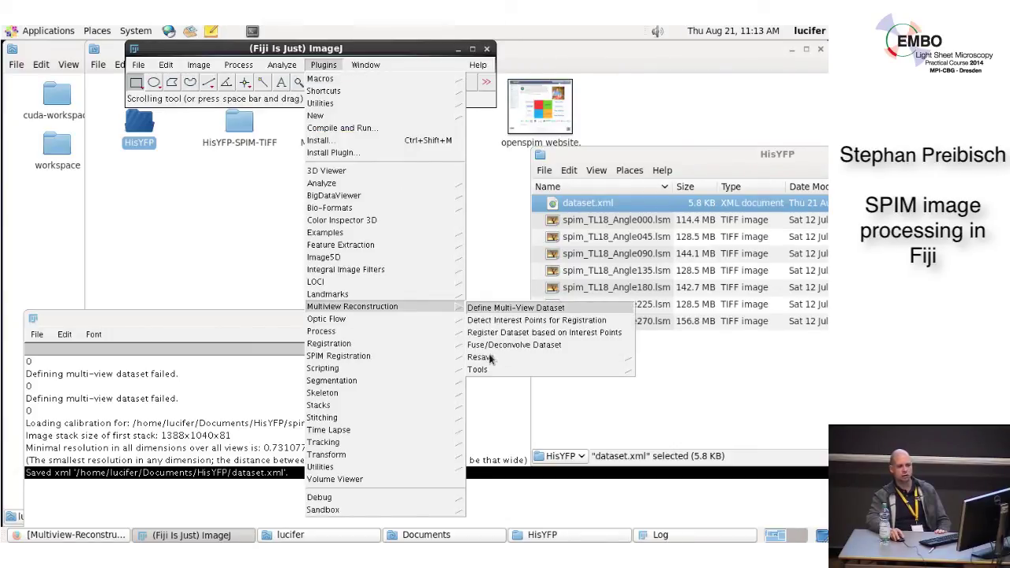
{"action": "mouse_move", "coordinate": [483, 361]}
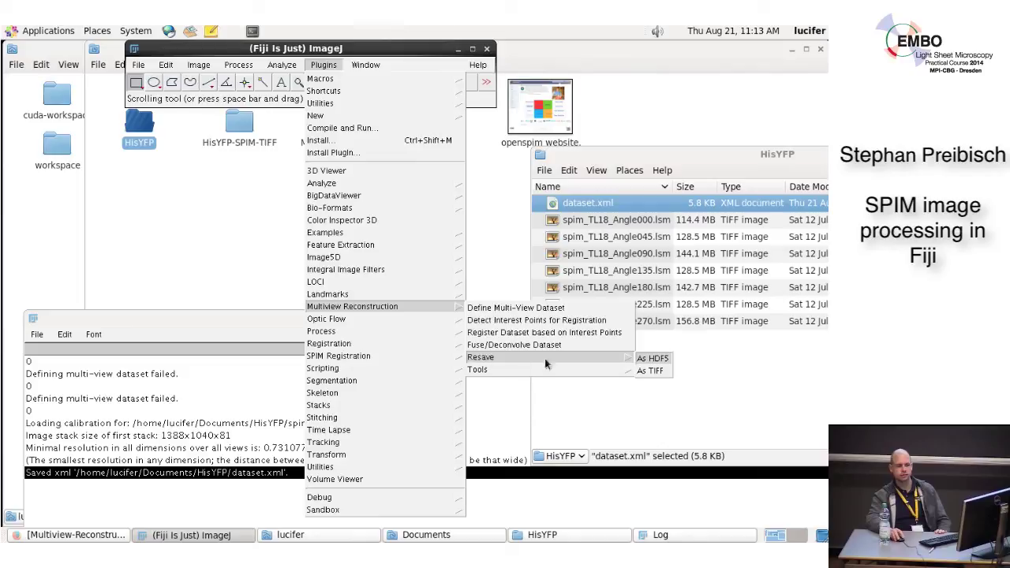
{"action": "left_click", "coordinate": [654, 358]}
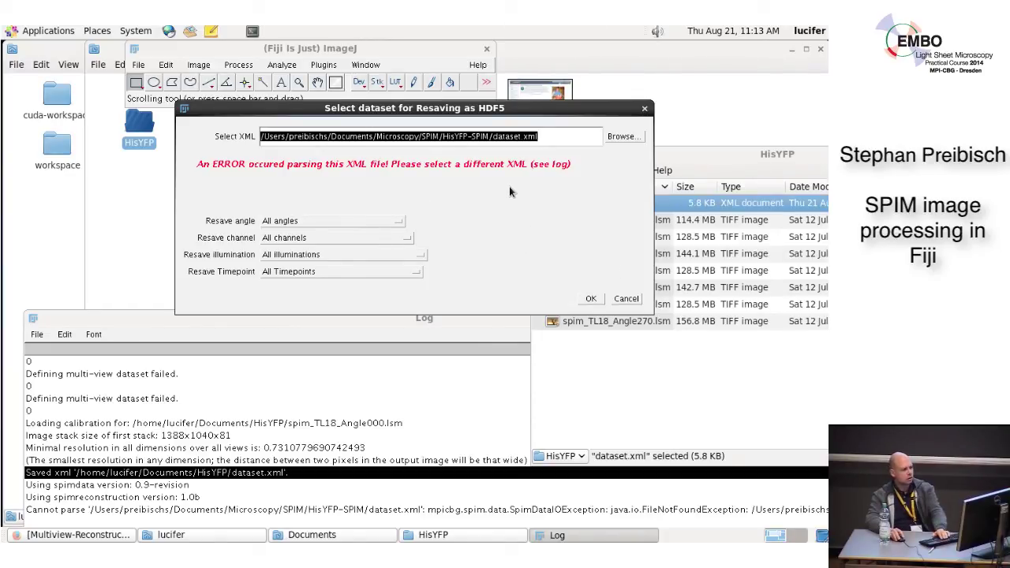
Select dataset.xml from the HisYFP folder as the dataset to resave and keep All angles after checking the angle options
{"action": "key", "text": "BackSpace"}
{"action": "left_click", "coordinate": [622, 137]}
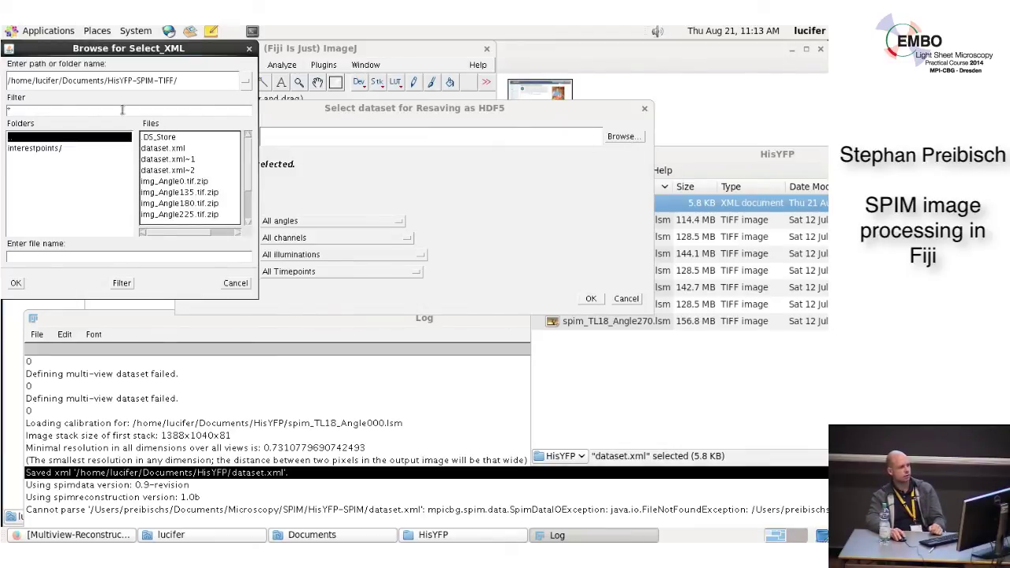
{"action": "left_click", "coordinate": [245, 82]}
{"action": "left_click", "coordinate": [92, 112]}
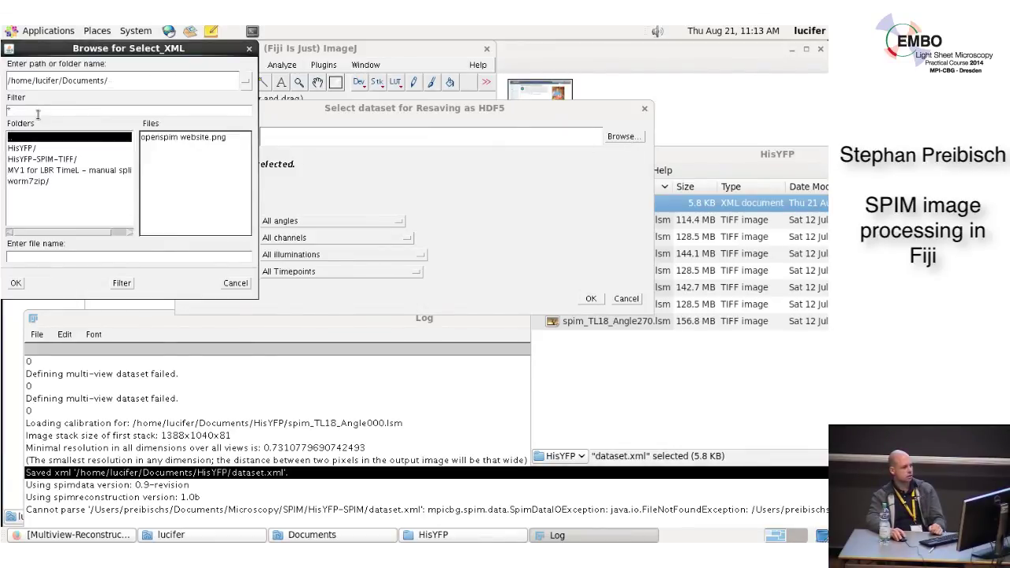
{"action": "double_click", "coordinate": [36, 148]}
{"action": "left_click", "coordinate": [181, 137]}
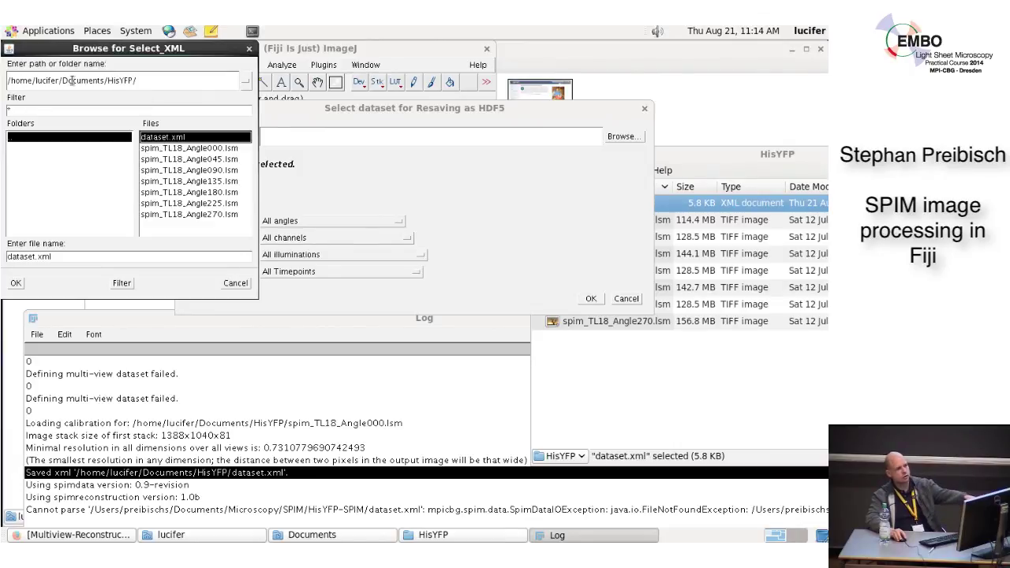
{"action": "double_click", "coordinate": [165, 140]}
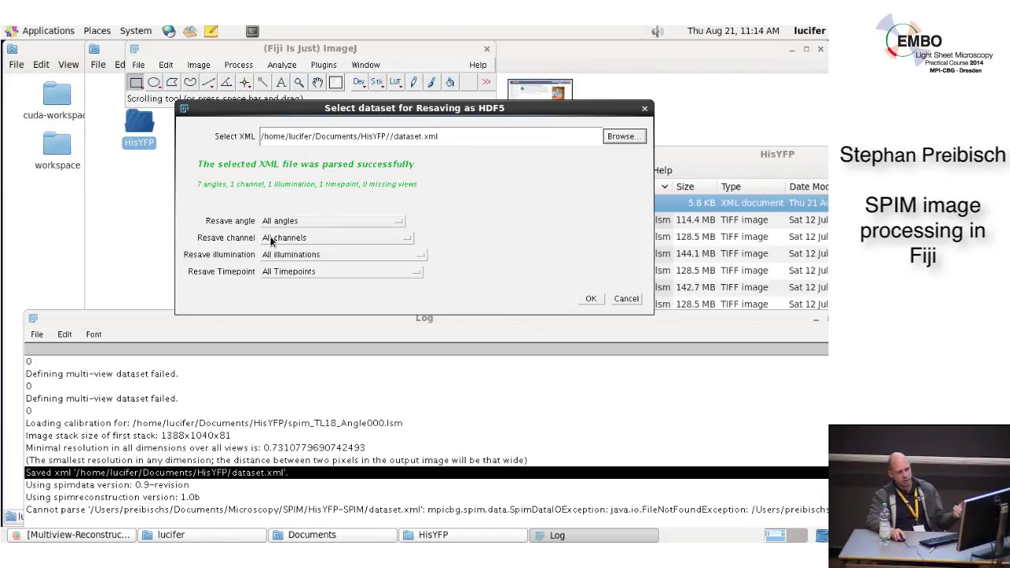
{"action": "left_click", "coordinate": [301, 223]}
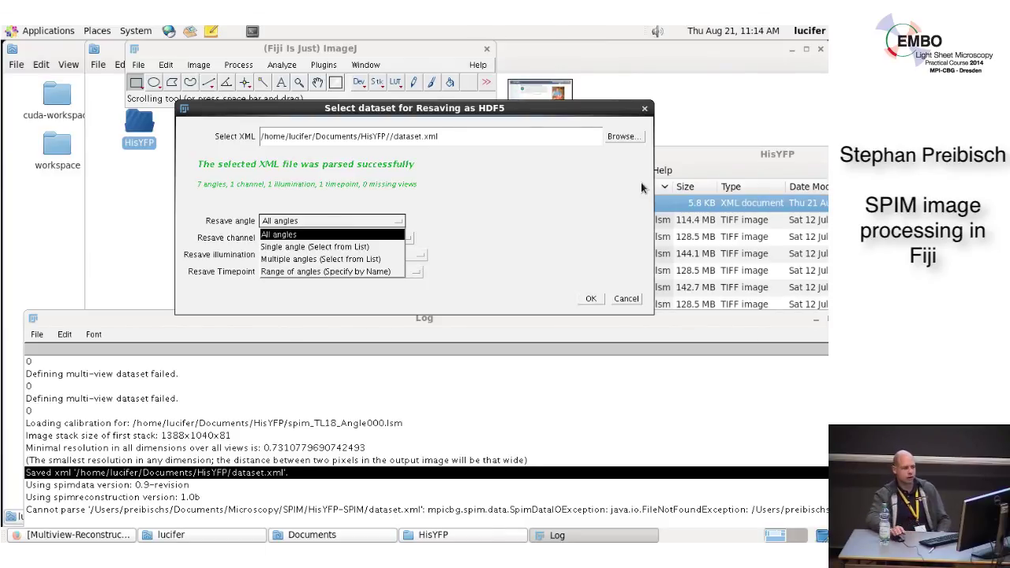
{"action": "left_click", "coordinate": [282, 235]}
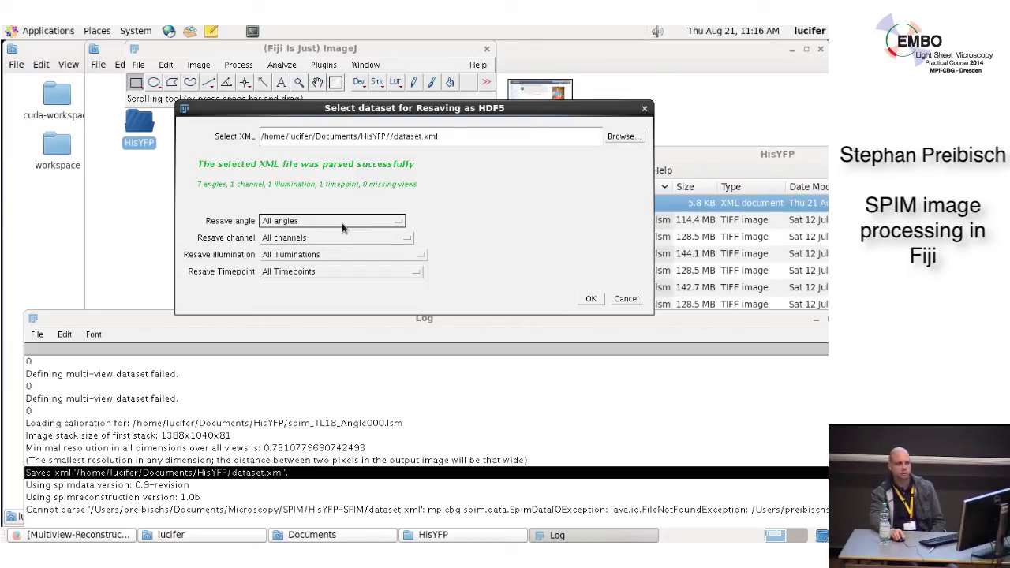
Try the single-timepoint option for the timepoints to resave and switch back to All Timepoints
{"action": "left_click", "coordinate": [317, 273]}
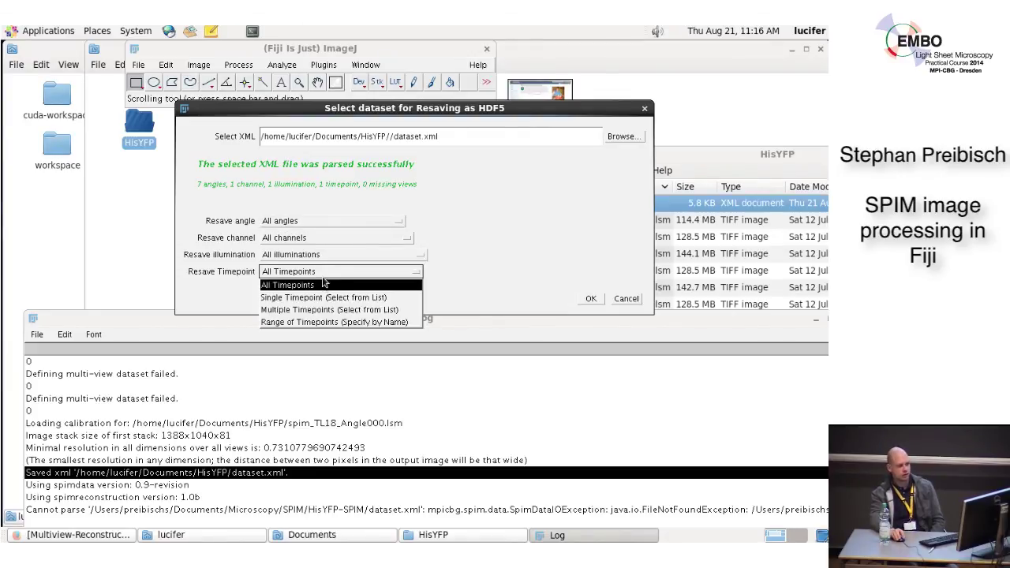
{"action": "left_click", "coordinate": [309, 297]}
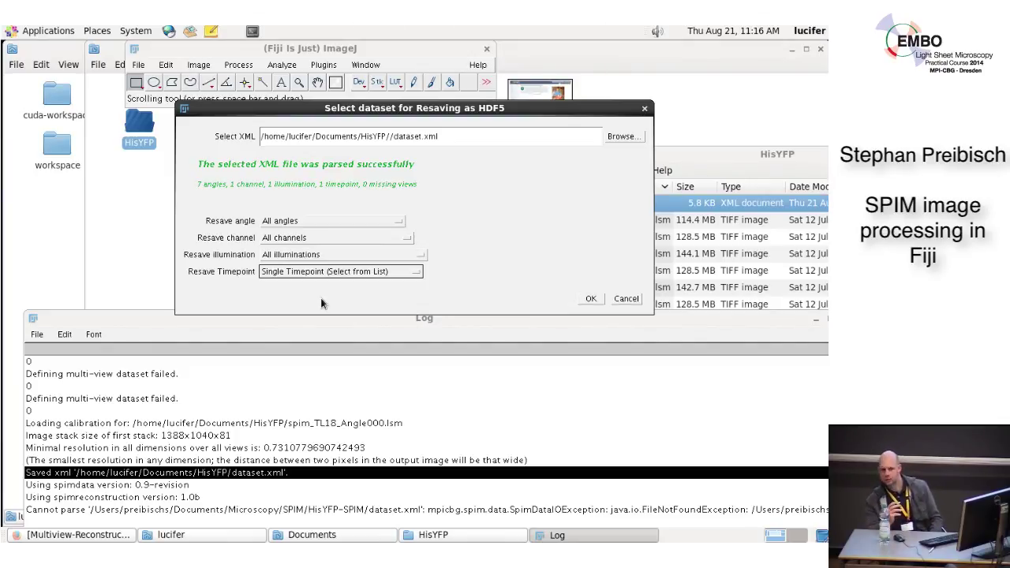
{"action": "left_click", "coordinate": [316, 273]}
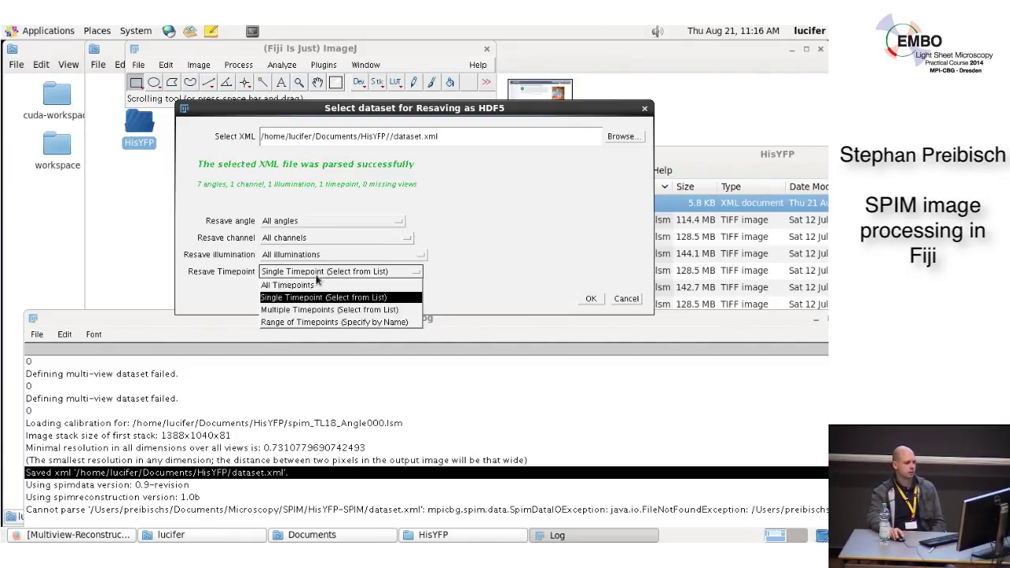
{"action": "left_click", "coordinate": [314, 285]}
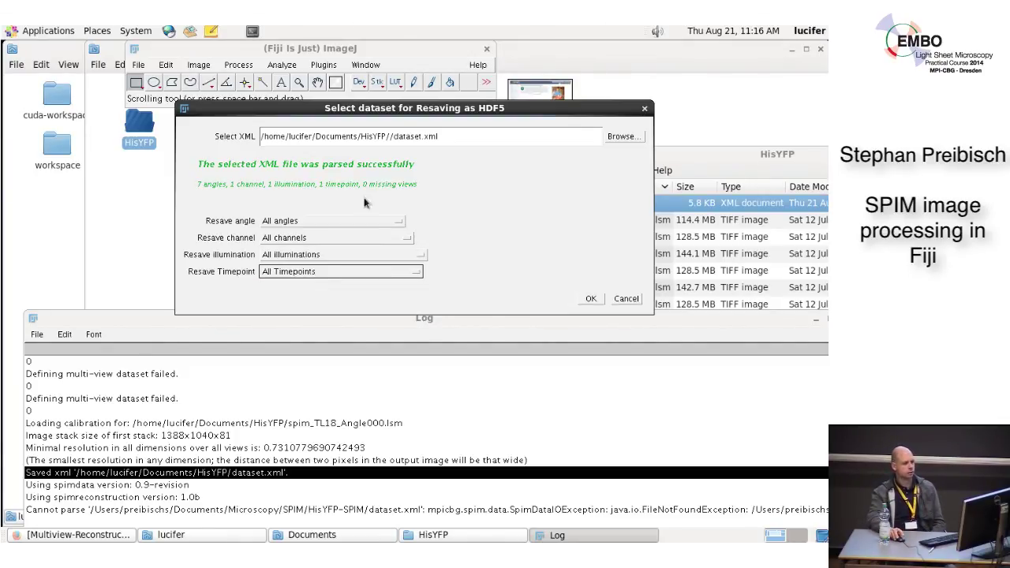
{"action": "left_click", "coordinate": [289, 275]}
{"action": "left_click", "coordinate": [291, 284]}
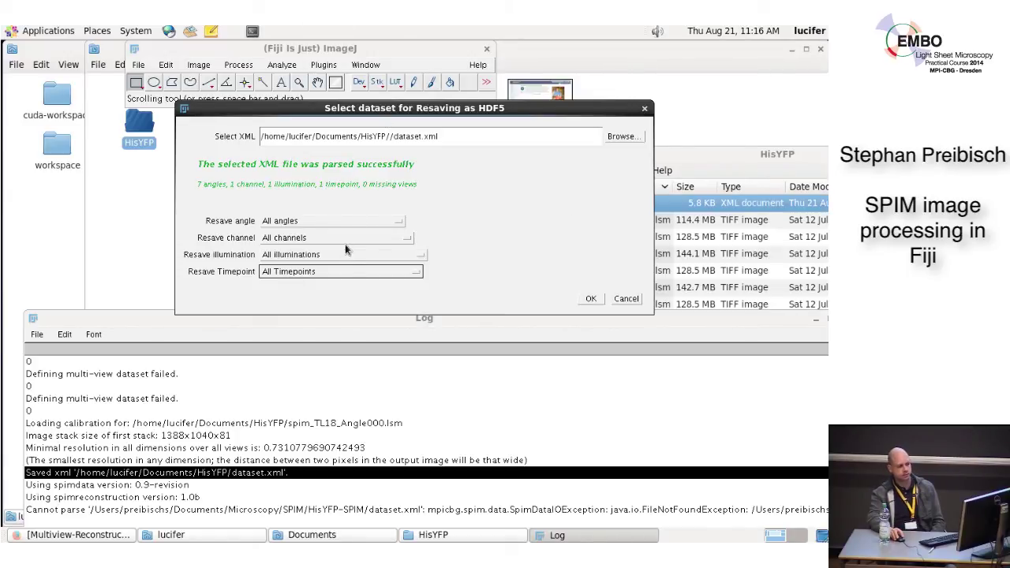
Try resaving a single timepoint, choosing Timepoint 18 from the list, and cancel at the BigDataViewer export settings
{"action": "left_click", "coordinate": [319, 278]}
{"action": "left_click", "coordinate": [321, 295]}
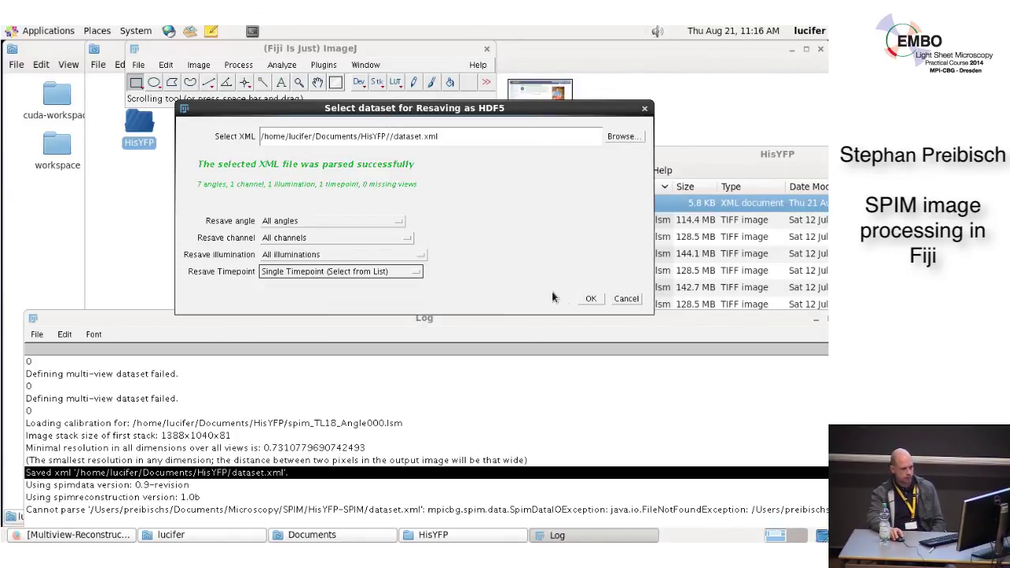
{"action": "left_click", "coordinate": [589, 299]}
{"action": "left_click", "coordinate": [466, 168]}
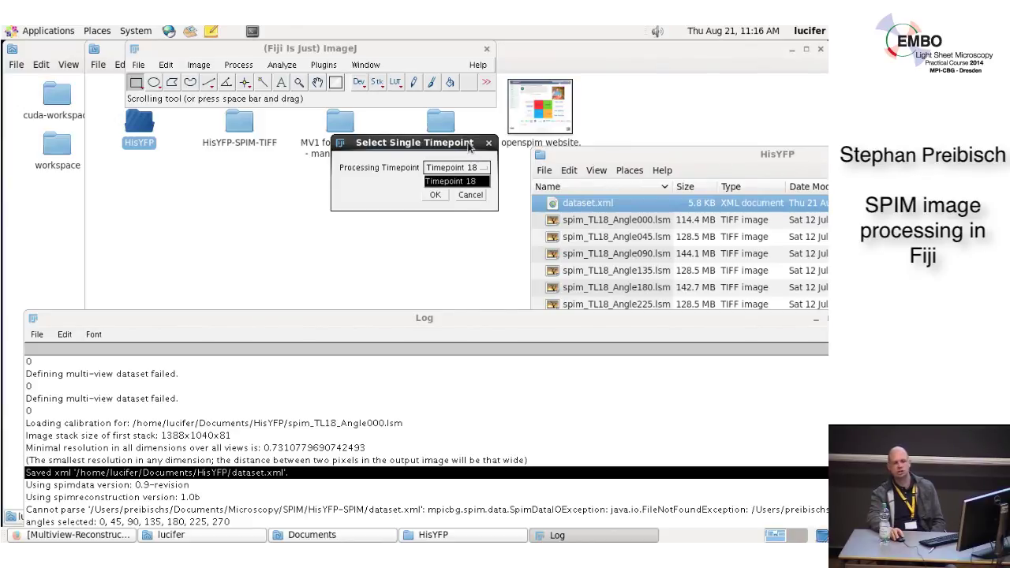
{"action": "left_click", "coordinate": [465, 179]}
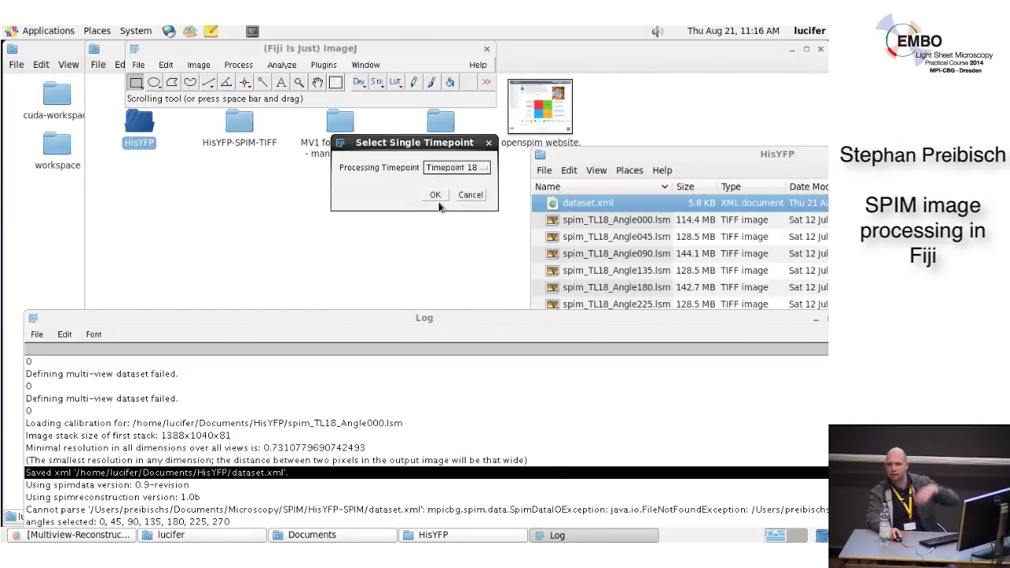
{"action": "left_click", "coordinate": [434, 195]}
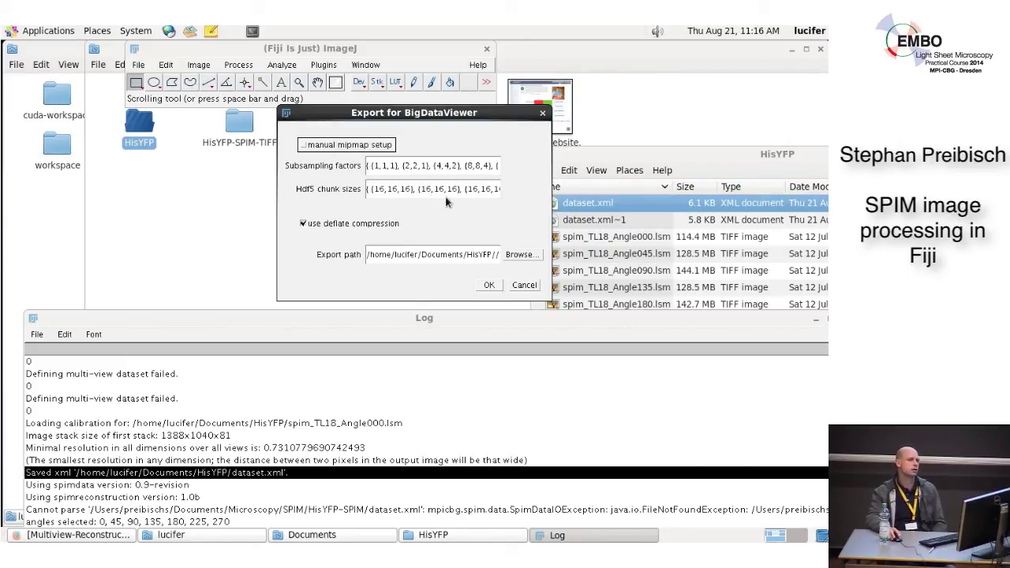
{"action": "left_click", "coordinate": [537, 286]}
Restart the HDF5 resave with Multiple Timepoints (Select from List), check the timepoint selection, and cancel it
{"action": "left_click", "coordinate": [322, 65]}
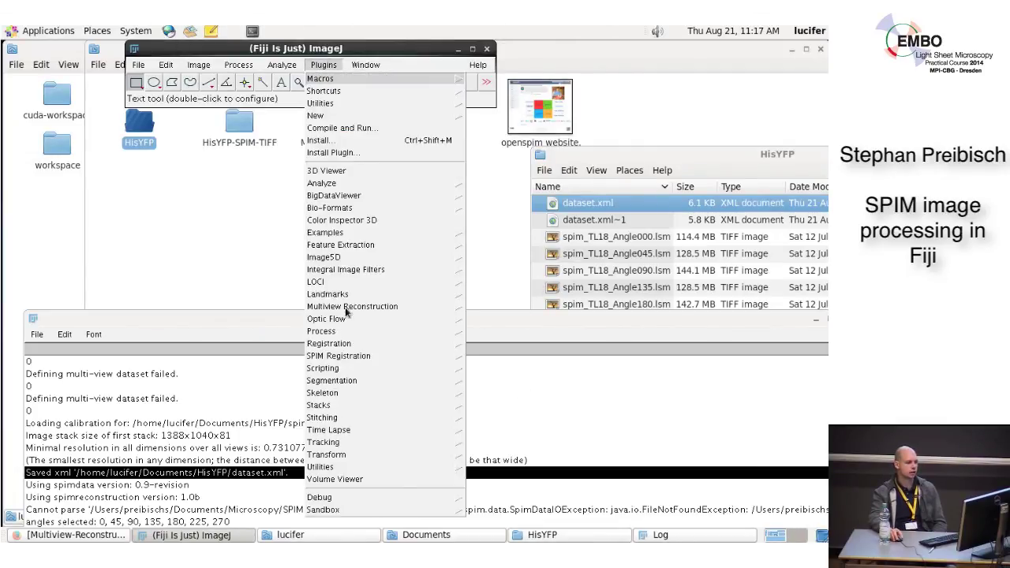
{"action": "mouse_move", "coordinate": [347, 308]}
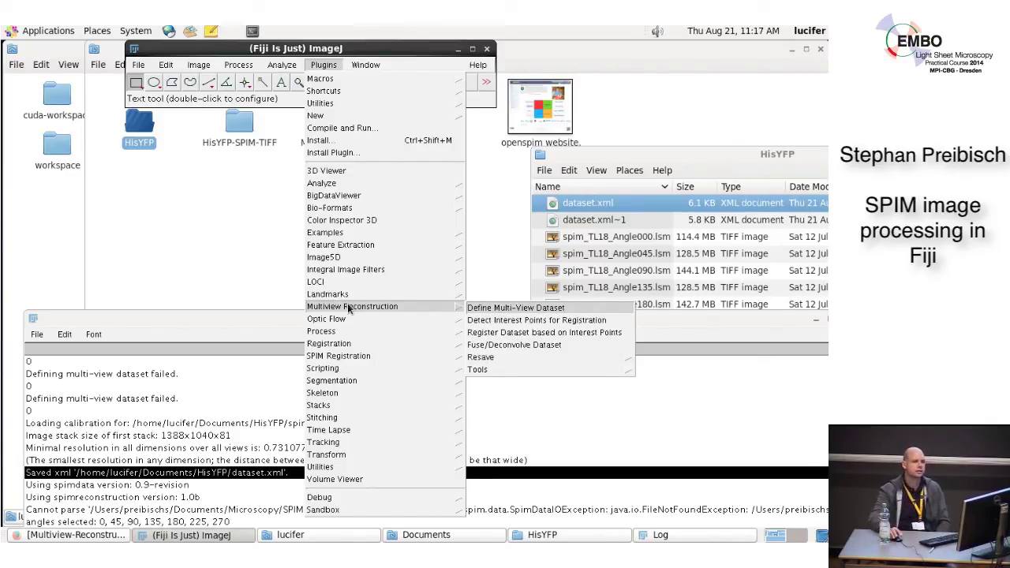
{"action": "mouse_move", "coordinate": [509, 355]}
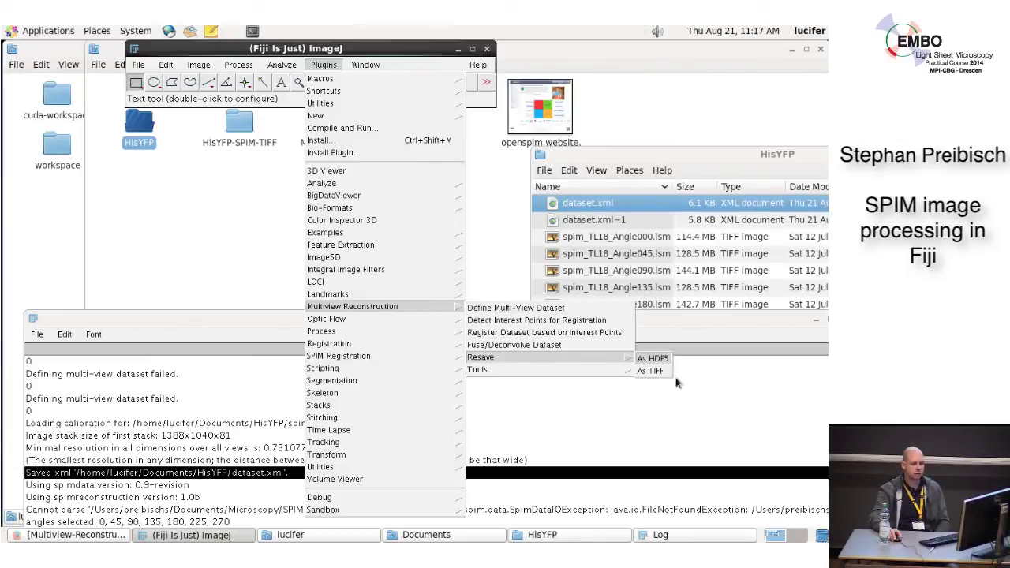
{"action": "left_click", "coordinate": [654, 359]}
{"action": "left_click", "coordinate": [280, 271]}
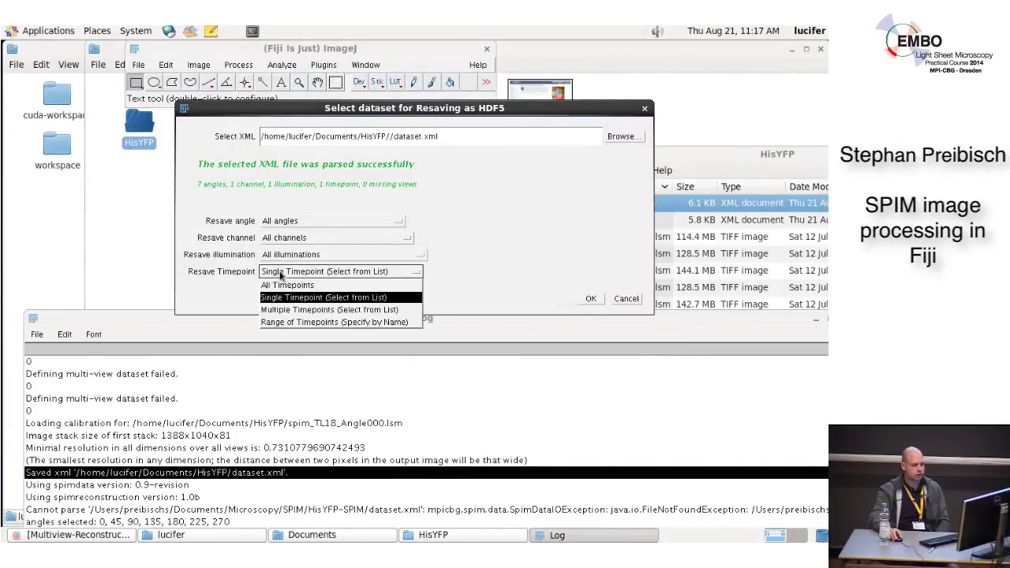
{"action": "left_click", "coordinate": [290, 309]}
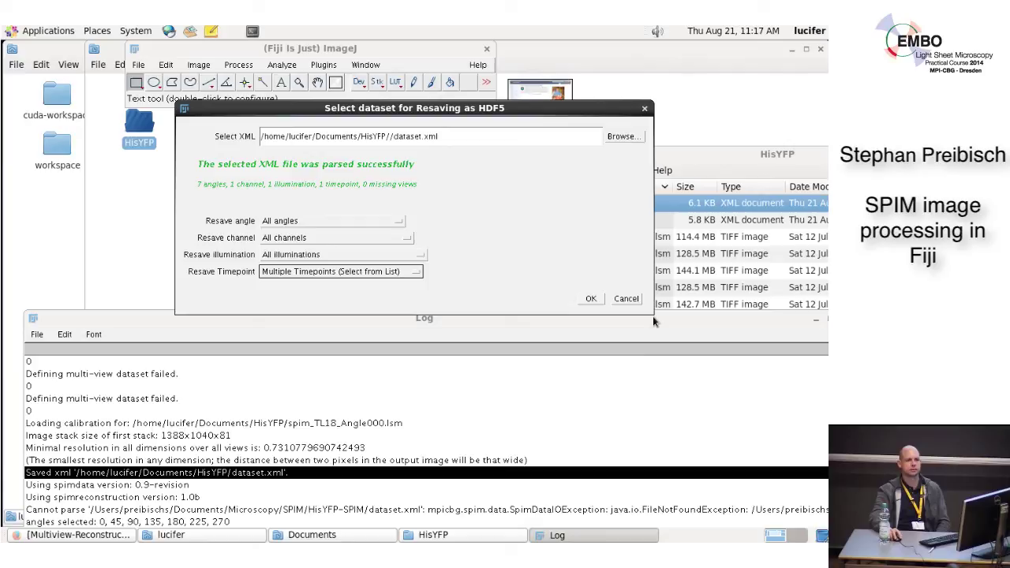
{"action": "left_click", "coordinate": [601, 297]}
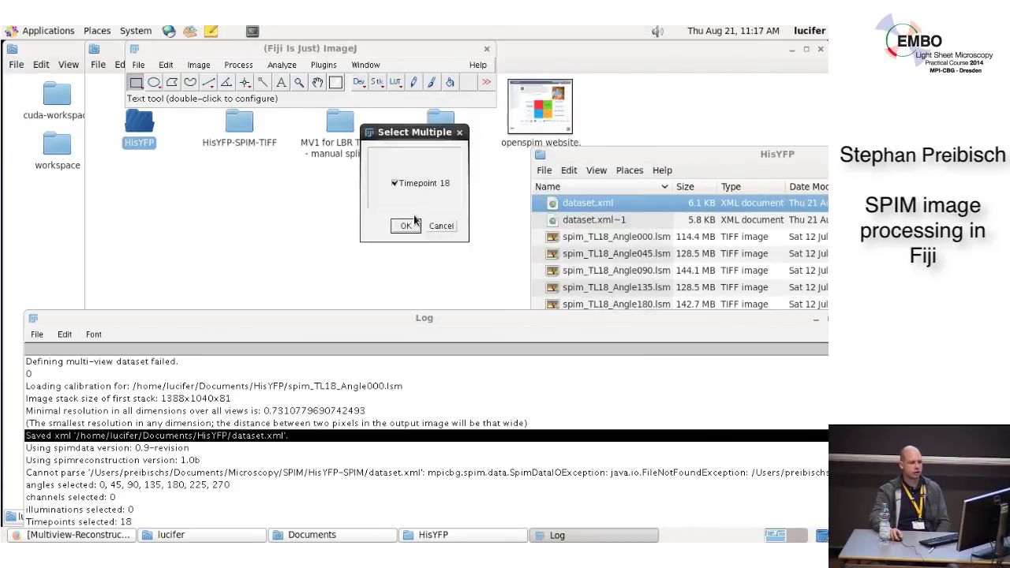
{"action": "left_click", "coordinate": [442, 227]}
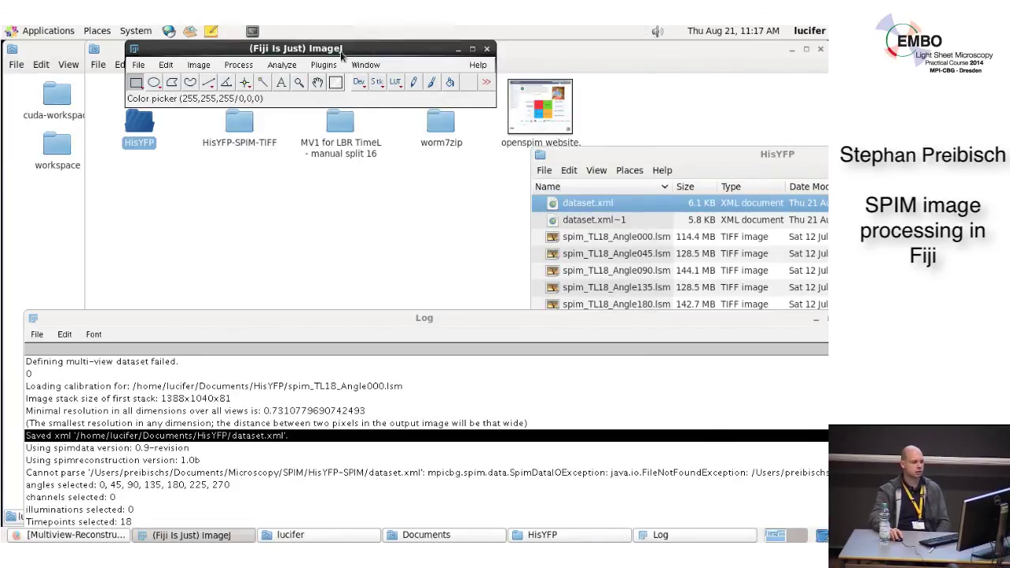
Restart the HDF5 resave of dataset.xml, try the range-of-timepoints option, and confirm the dataset selection with All Timepoints
{"action": "left_click", "coordinate": [325, 64]}
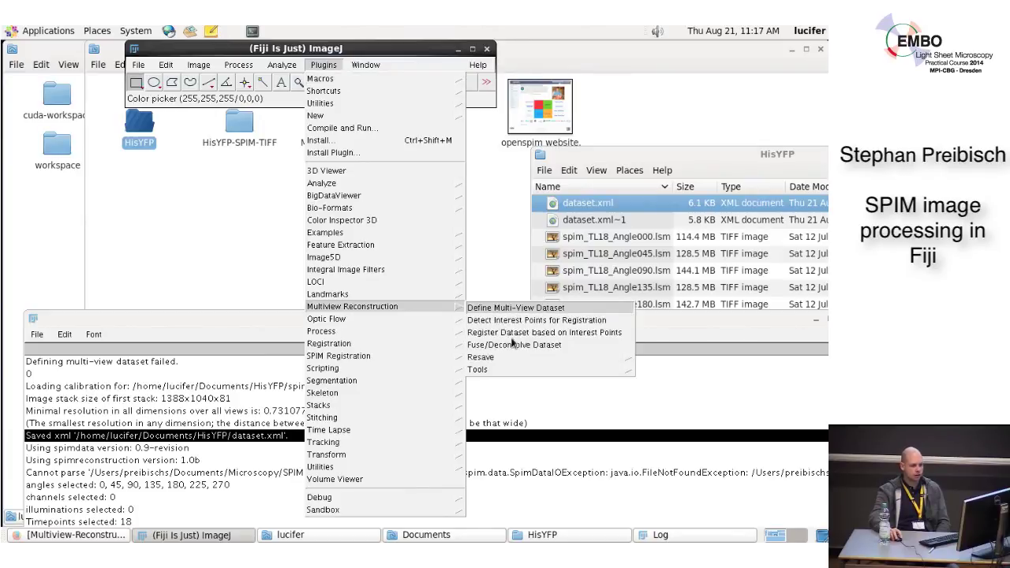
{"action": "mouse_move", "coordinate": [547, 356]}
{"action": "left_click", "coordinate": [655, 356]}
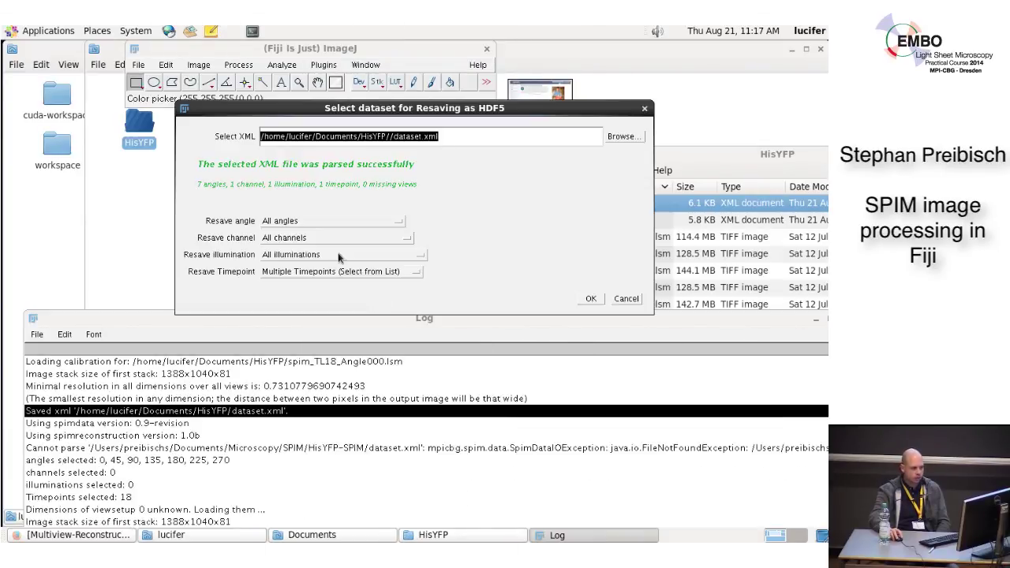
{"action": "left_click", "coordinate": [318, 272]}
{"action": "left_click", "coordinate": [302, 324]}
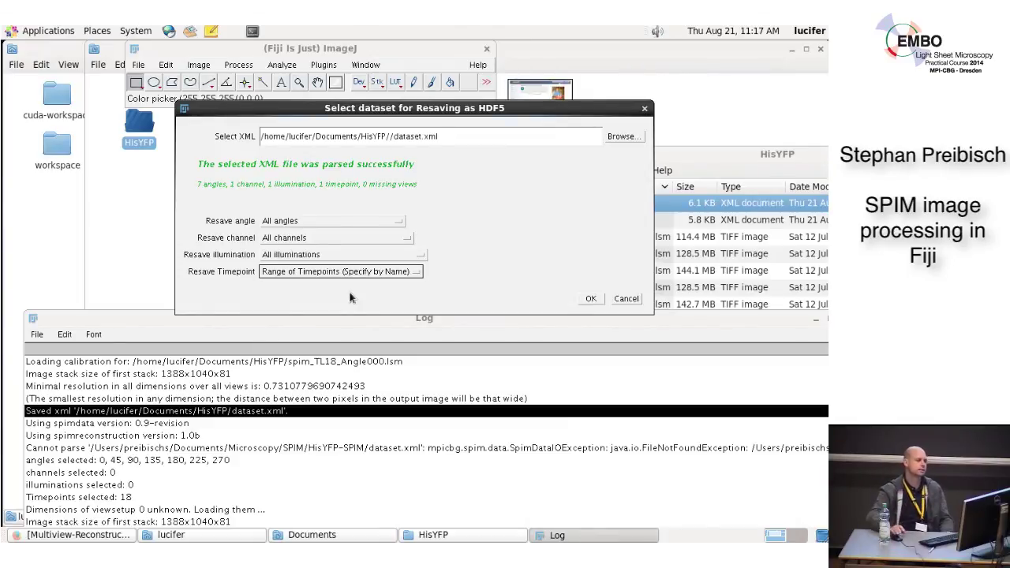
{"action": "left_click", "coordinate": [361, 272]}
{"action": "left_click", "coordinate": [359, 284]}
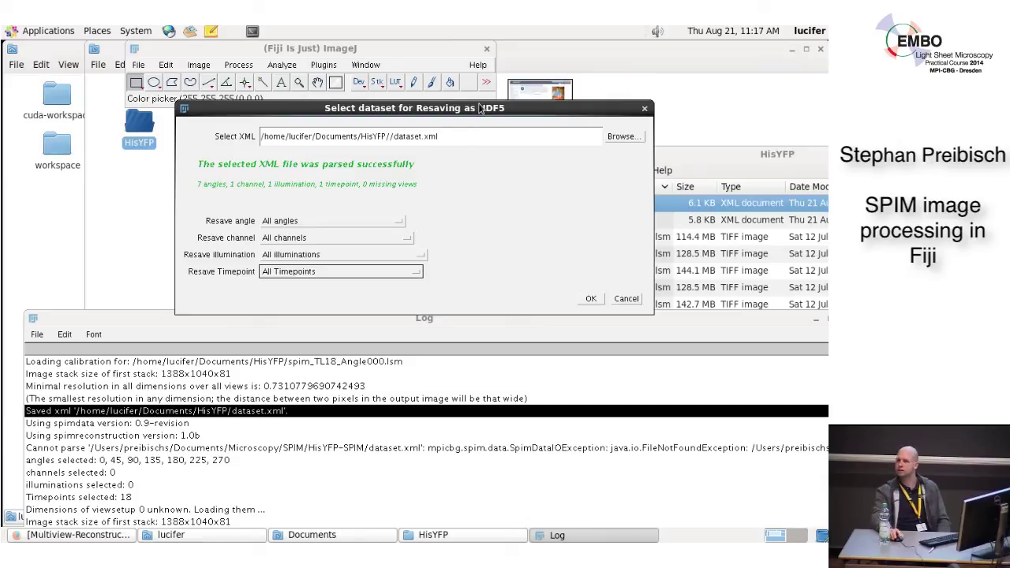
{"action": "left_click", "coordinate": [585, 300]}
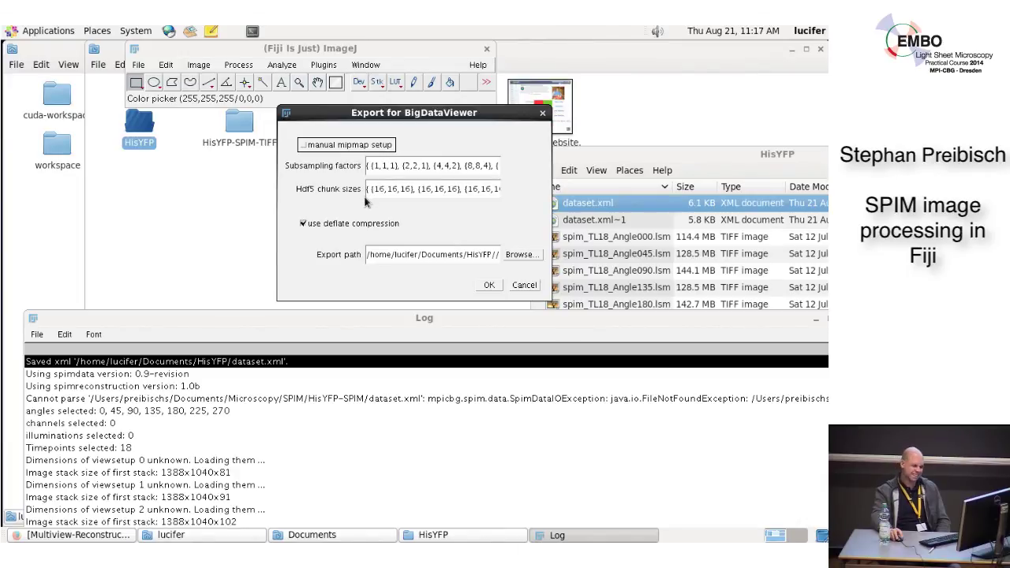
Check the export path through to dataset.xml and start the HDF5 export with deflate compression and the default mipmap settings
{"action": "left_click_drag", "start_coordinate": [367, 254], "coordinate": [460, 254]}
{"action": "left_click", "coordinate": [493, 257]}
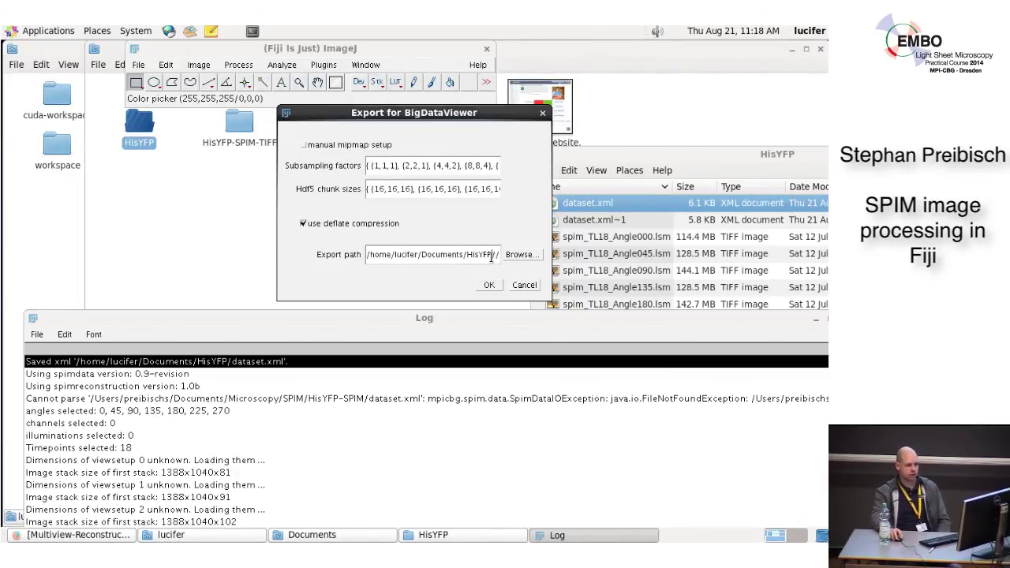
{"action": "key", "text": "Right"}
{"action": "key", "text": "Right"}
{"action": "key", "text": "Right"}
{"action": "key", "text": "Right"}
{"action": "key", "text": "Right"}
{"action": "key", "text": "Right"}
{"action": "key", "text": "Right"}
{"action": "key", "text": "Right"}
{"action": "key", "text": "Right"}
{"action": "key", "text": "Right"}
{"action": "key", "text": "Right"}
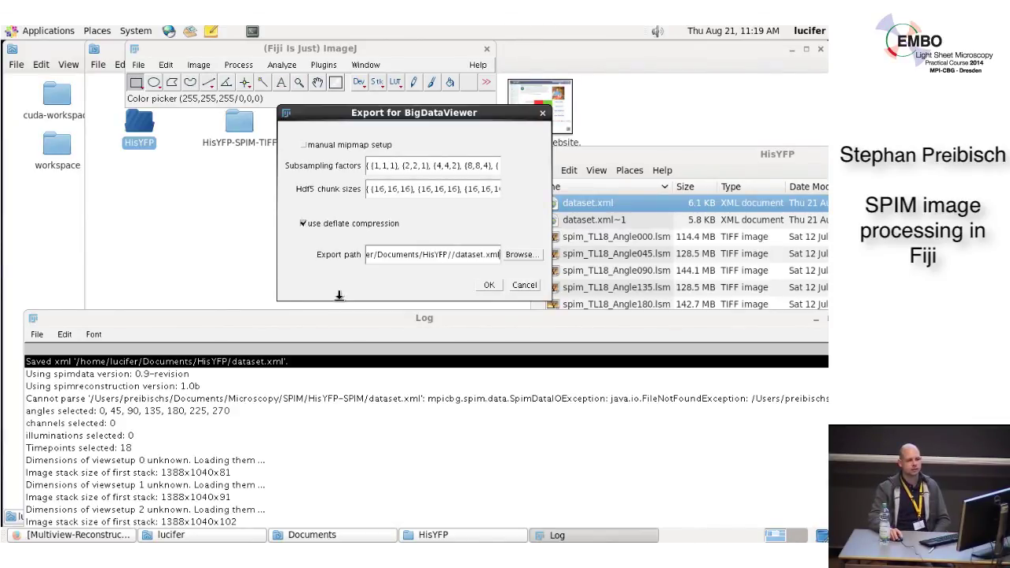
{"action": "left_click", "coordinate": [489, 285]}
Move the Log window higher to follow the export, bring the HisYFP folder forward and select dataset.h5
{"action": "left_click_drag", "start_coordinate": [419, 316], "coordinate": [419, 124]}
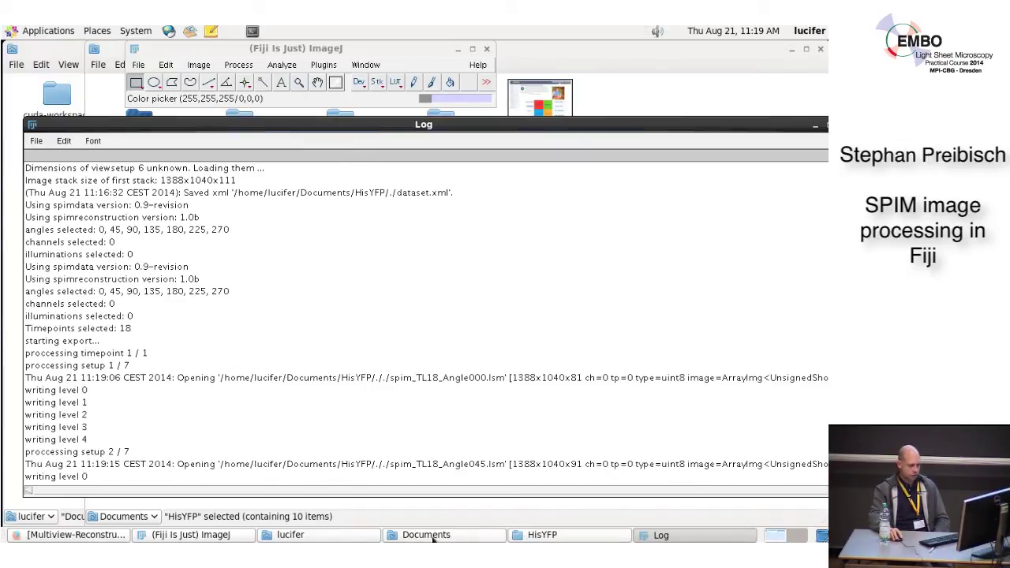
{"action": "left_click", "coordinate": [541, 536]}
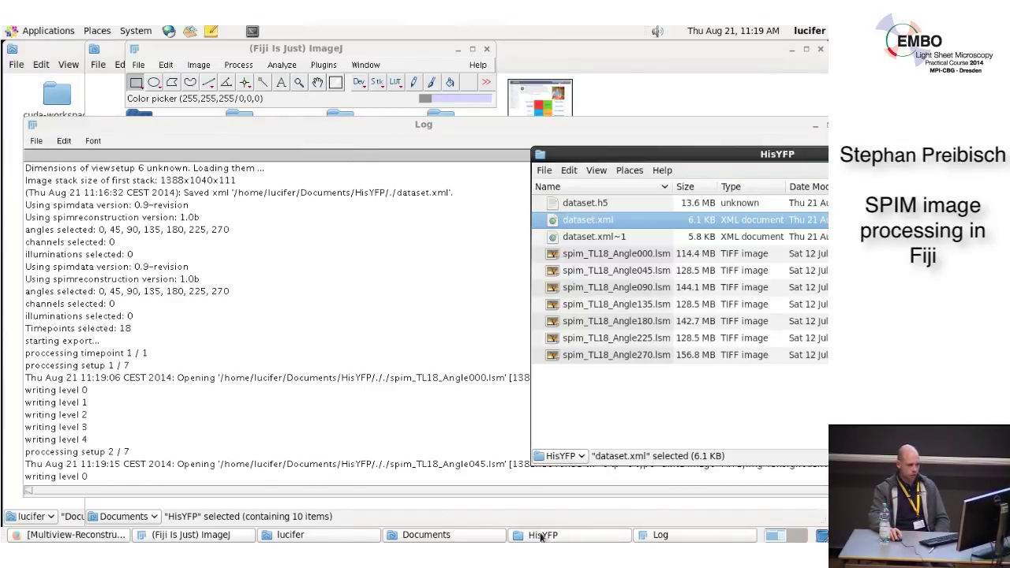
{"action": "left_click", "coordinate": [604, 207]}
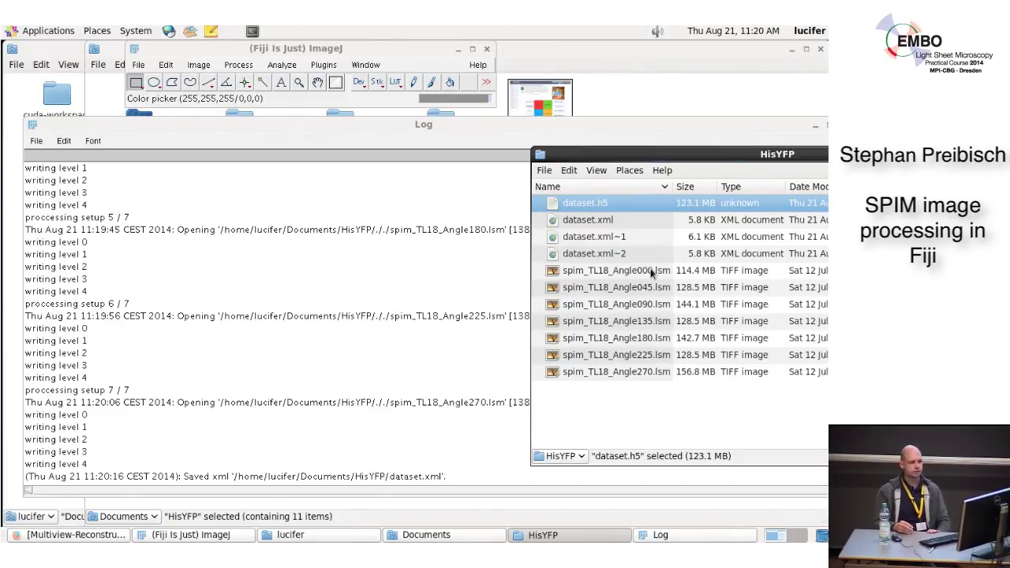
Compare dataset.xml with its backup copies dataset.xml~1 and dataset.xml~2 in the HisYFP folder
{"action": "left_click", "coordinate": [624, 237]}
{"action": "left_click", "coordinate": [620, 254]}
{"action": "left_click", "coordinate": [623, 239]}
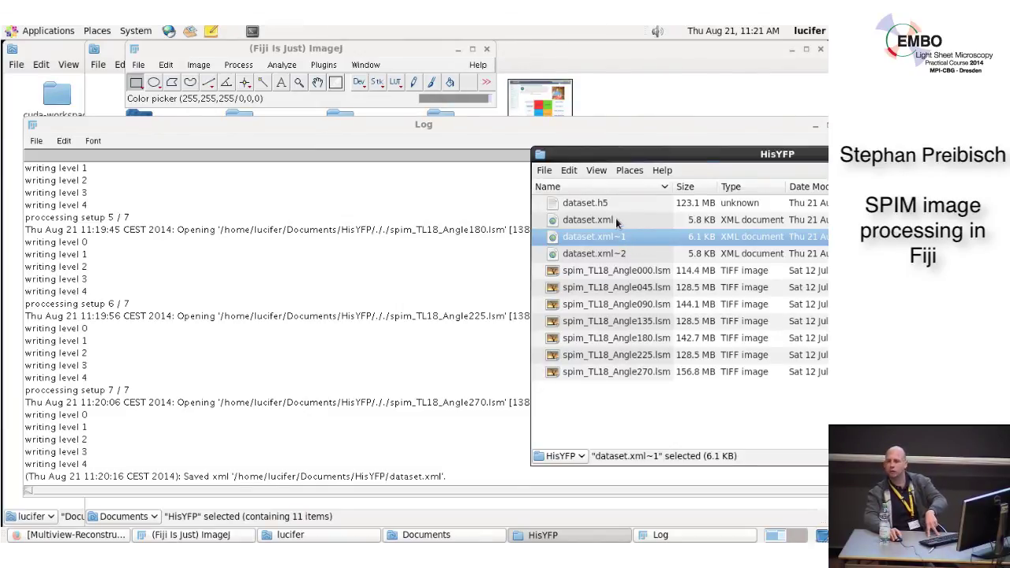
{"action": "left_click", "coordinate": [617, 221]}
{"action": "left_click", "coordinate": [615, 238]}
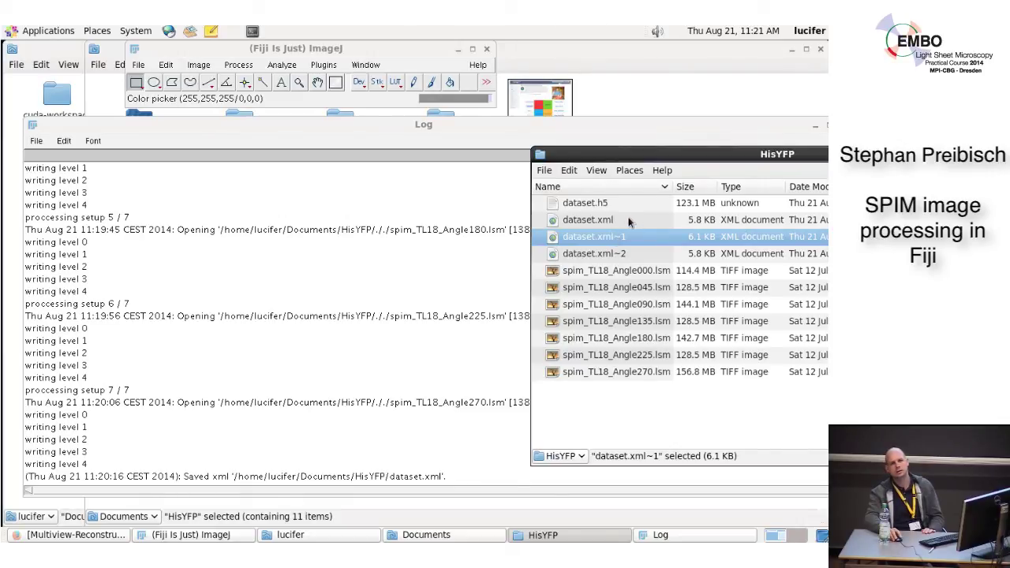
Compare the size of dataset.h5 with the original spim_TL18 .lsm stacks in the HisYFP folder
{"action": "left_click", "coordinate": [620, 207]}
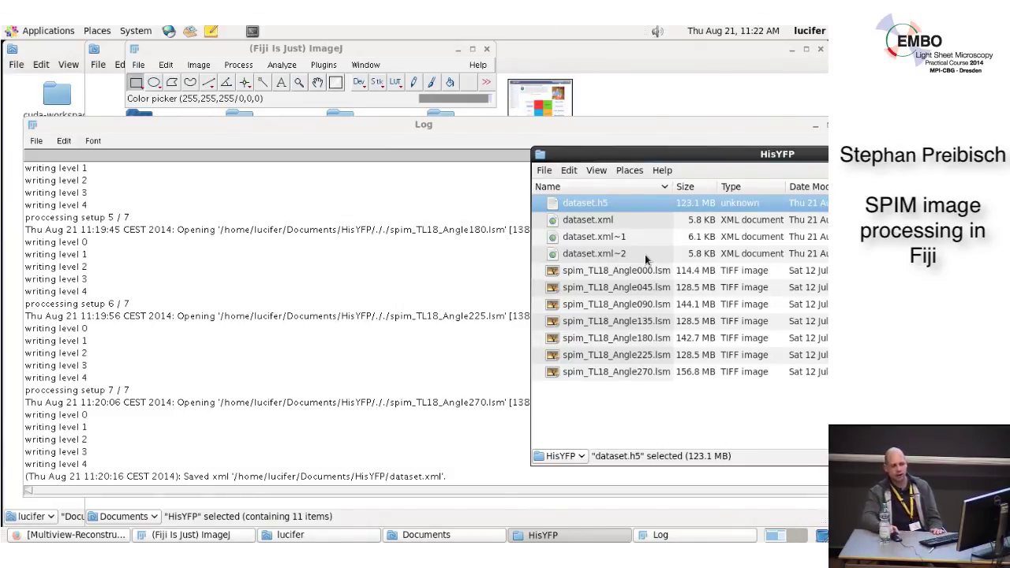
{"action": "left_click", "coordinate": [668, 273]}
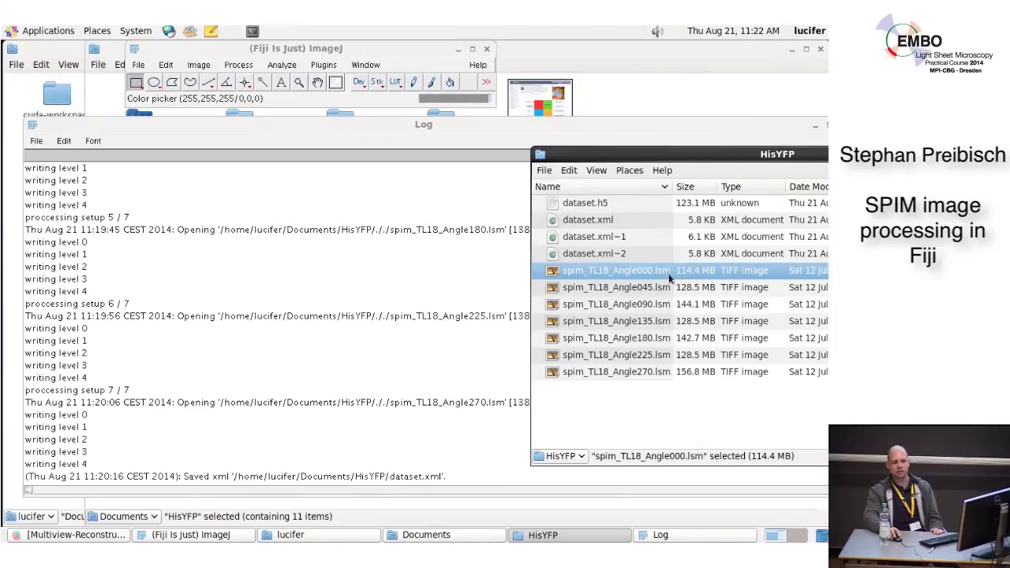
{"action": "left_click", "coordinate": [664, 290]}
{"action": "left_click", "coordinate": [654, 319]}
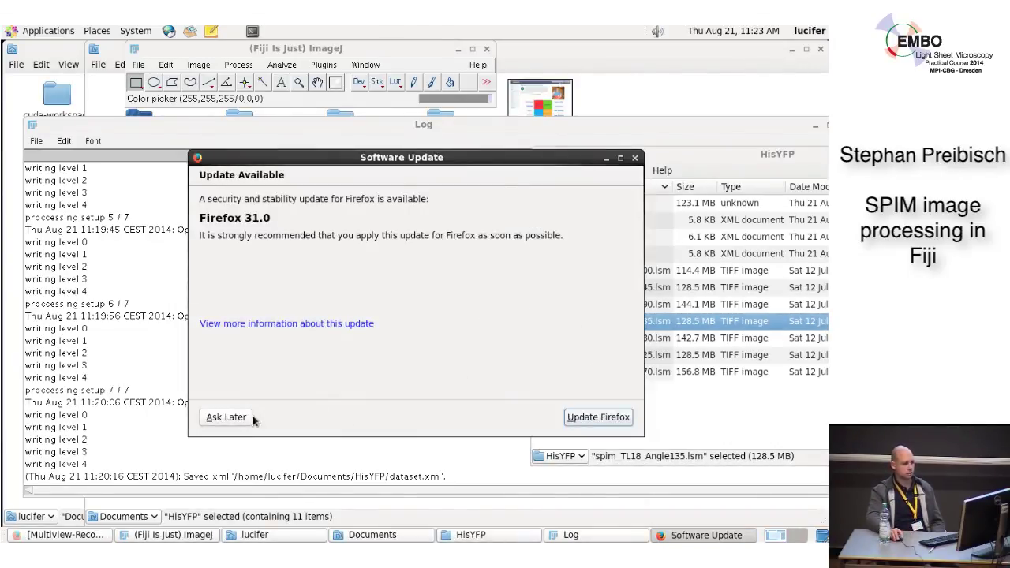
Postpone the Firefox update and move the HisYFP window to check the modification dates of dataset.xml and its backups
{"action": "left_click", "coordinate": [226, 417]}
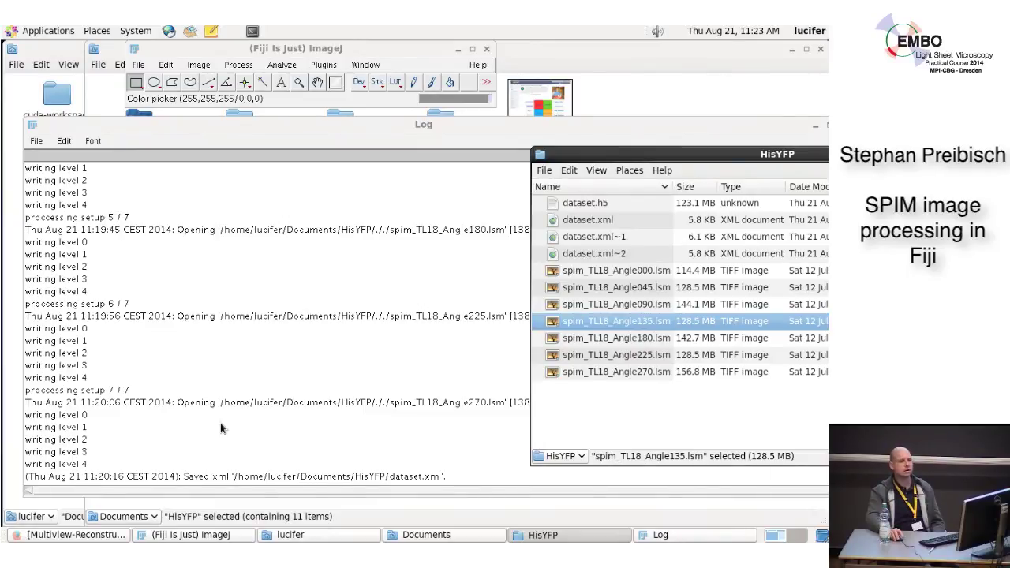
{"action": "left_click", "coordinate": [714, 258]}
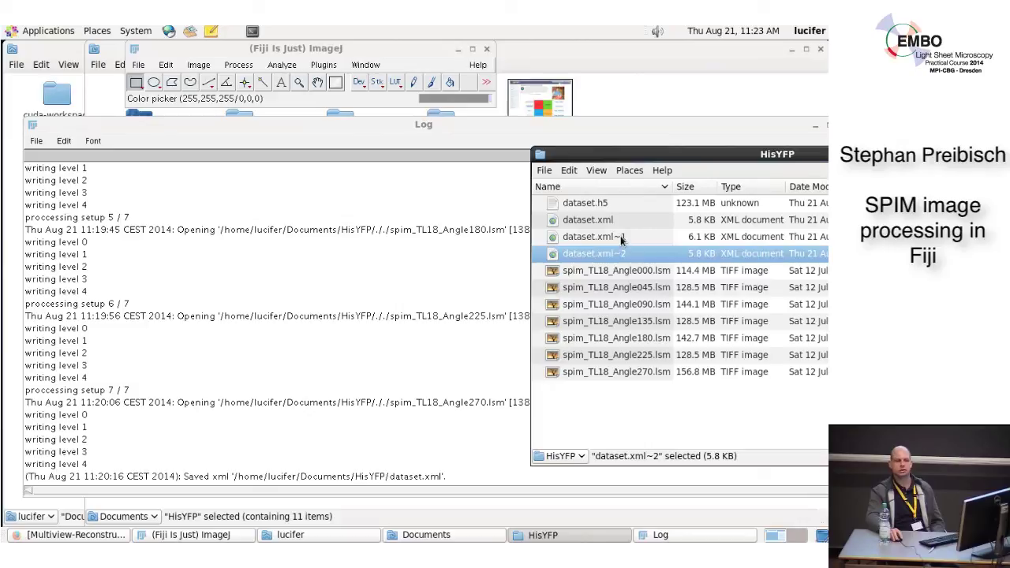
{"action": "left_click_drag", "start_coordinate": [653, 154], "coordinate": [498, 151]}
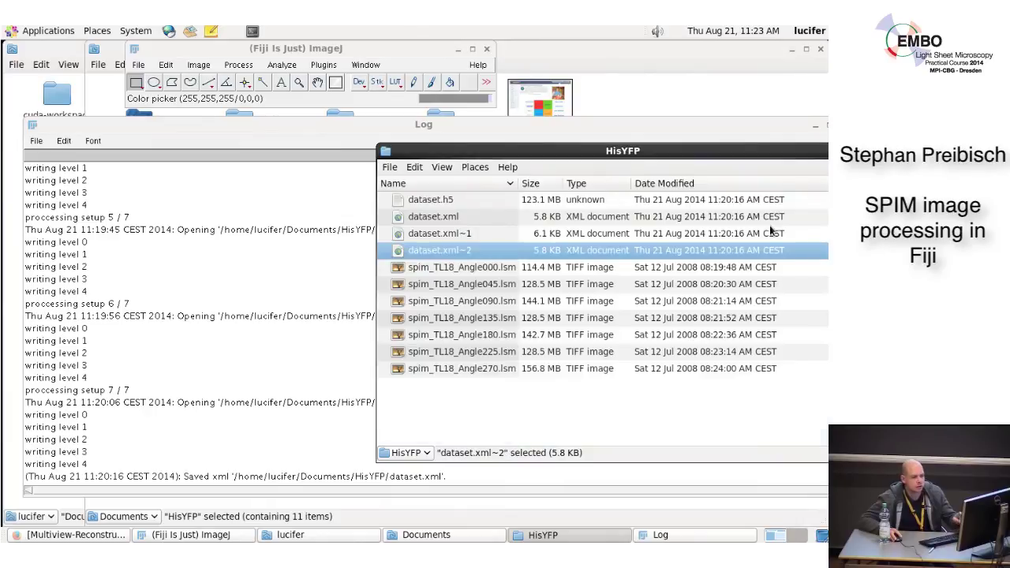
{"action": "left_click", "coordinate": [678, 233]}
{"action": "left_click", "coordinate": [678, 215]}
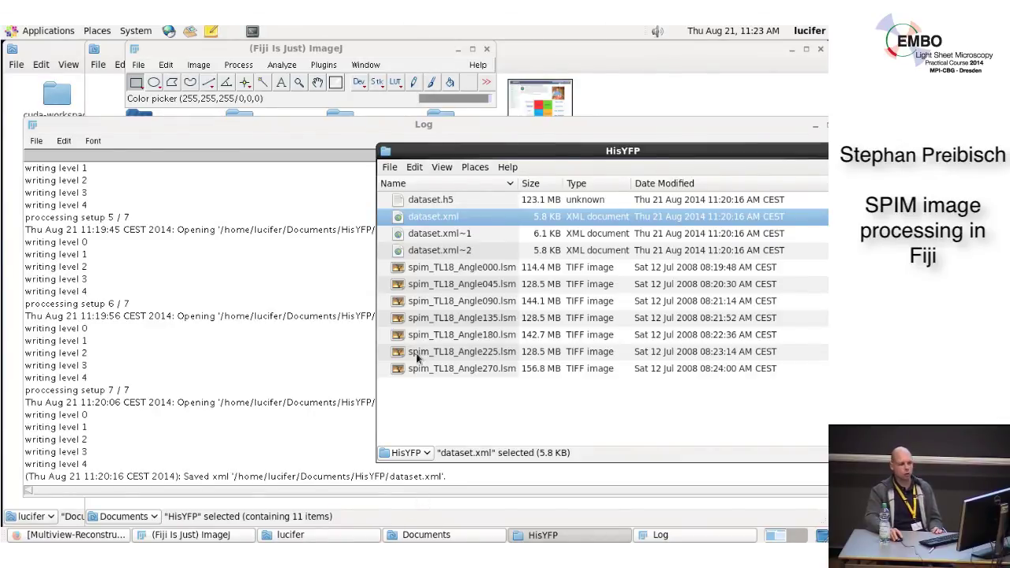
Check the dataset.xml~1 and dataset.xml~2 backups in the HisYFP folder, and close the Log window
{"action": "left_click", "coordinate": [466, 233]}
{"action": "left_click", "coordinate": [468, 251]}
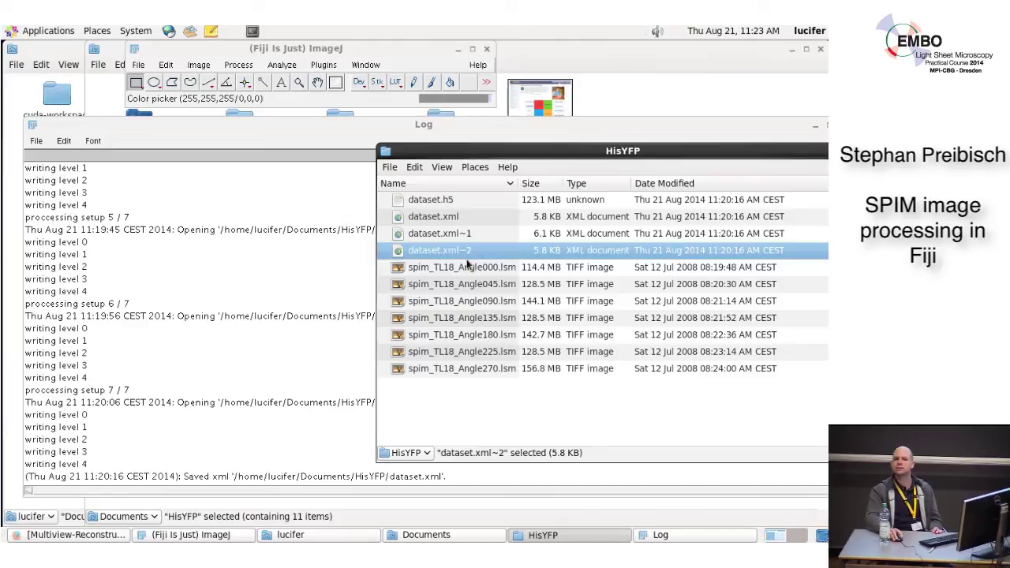
{"action": "left_click", "coordinate": [463, 142]}
{"action": "left_click_drag", "start_coordinate": [808, 123], "coordinate": [697, 129]}
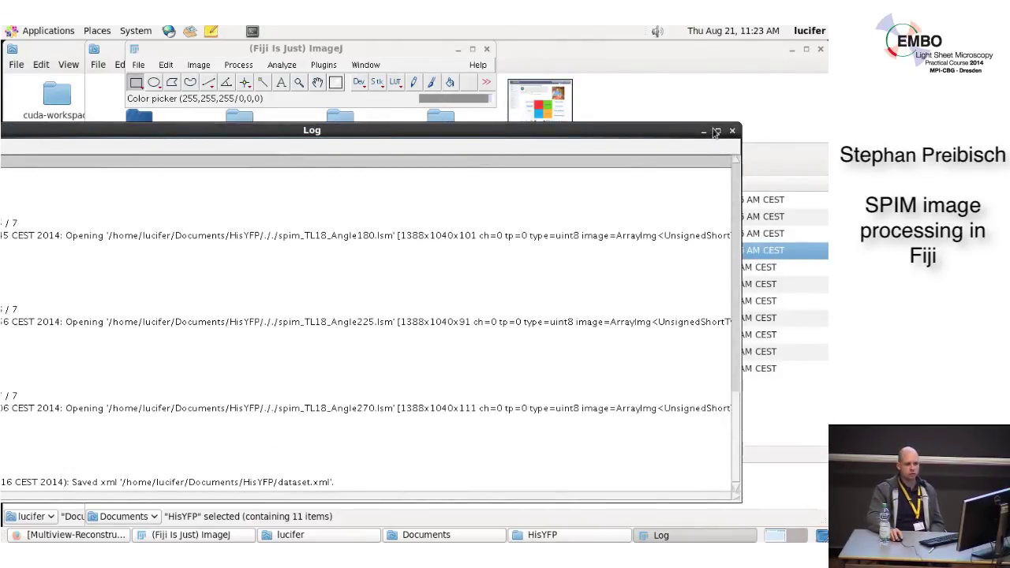
{"action": "left_click", "coordinate": [732, 131]}
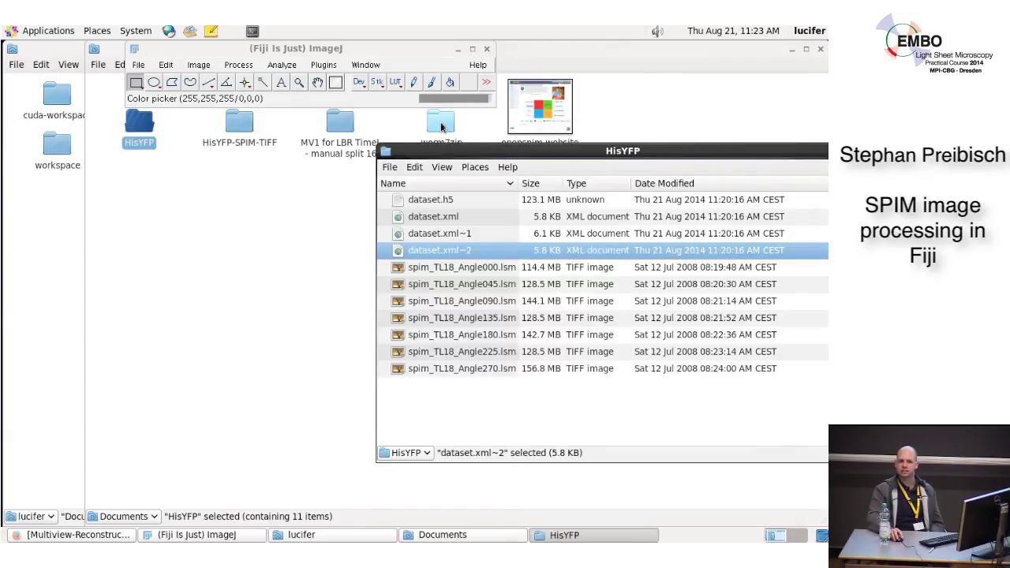
Open dataset.xml from the Documents/HisYFP folder in BigDataViewer as an XML/HDF5 dataset
{"action": "left_click", "coordinate": [304, 49]}
{"action": "left_click", "coordinate": [323, 66]}
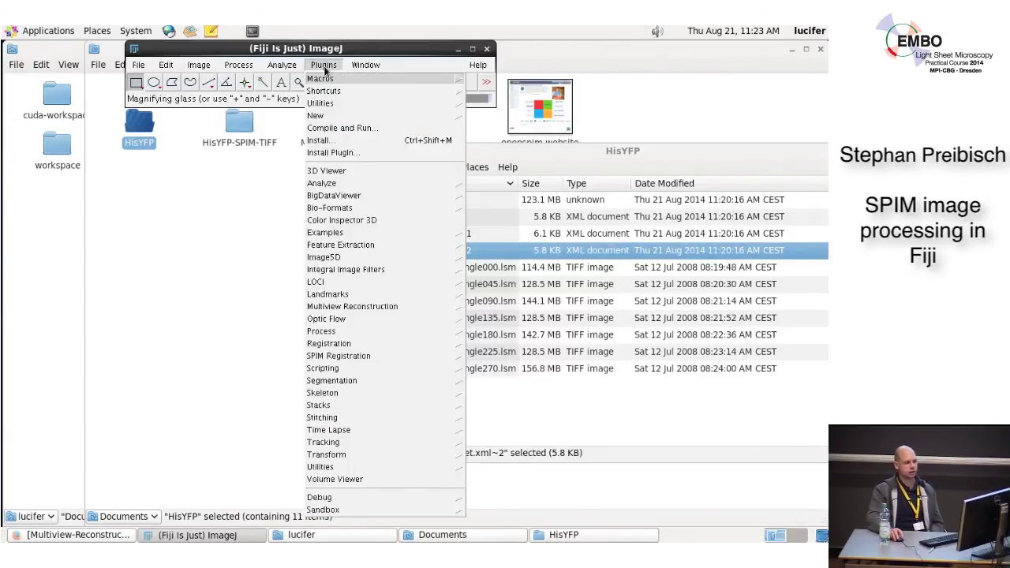
{"action": "mouse_move", "coordinate": [352, 202]}
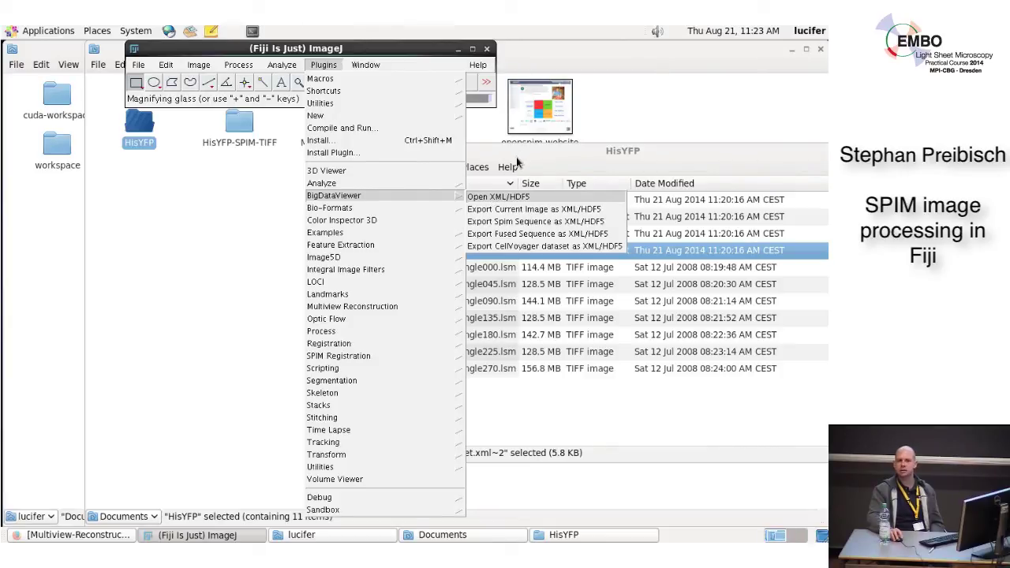
{"action": "left_click", "coordinate": [504, 194]}
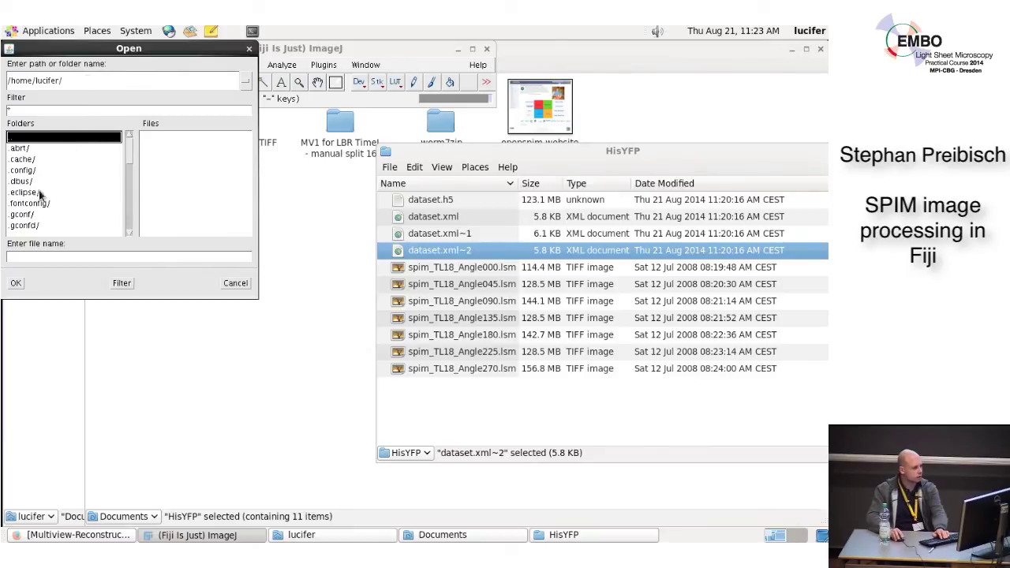
{"action": "scroll", "coordinate": [35, 198], "scroll_direction": "down", "scroll_amount": 5}
{"action": "double_click", "coordinate": [32, 213]}
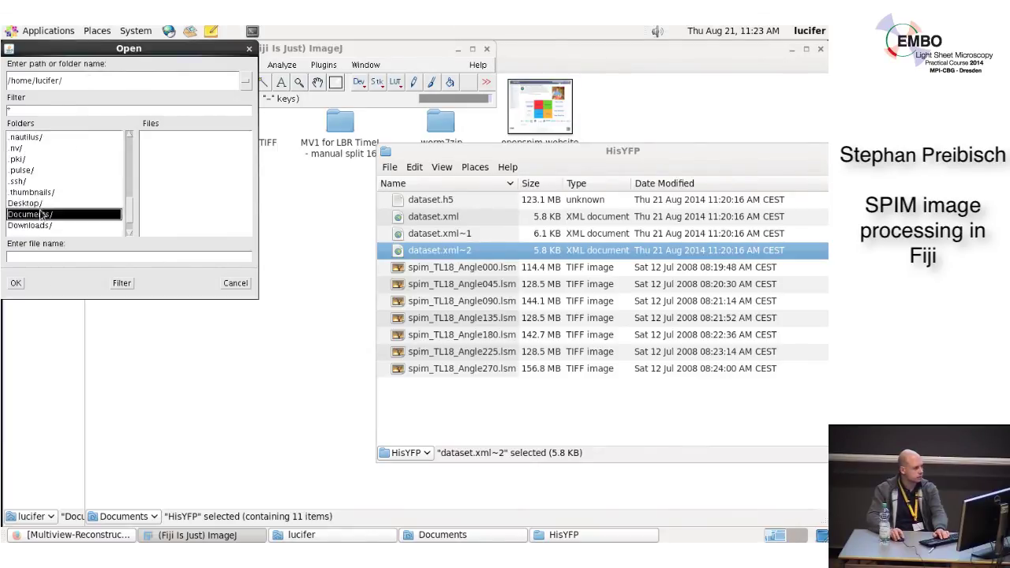
{"action": "left_click", "coordinate": [36, 148]}
{"action": "double_click", "coordinate": [35, 148]}
{"action": "double_click", "coordinate": [165, 146]}
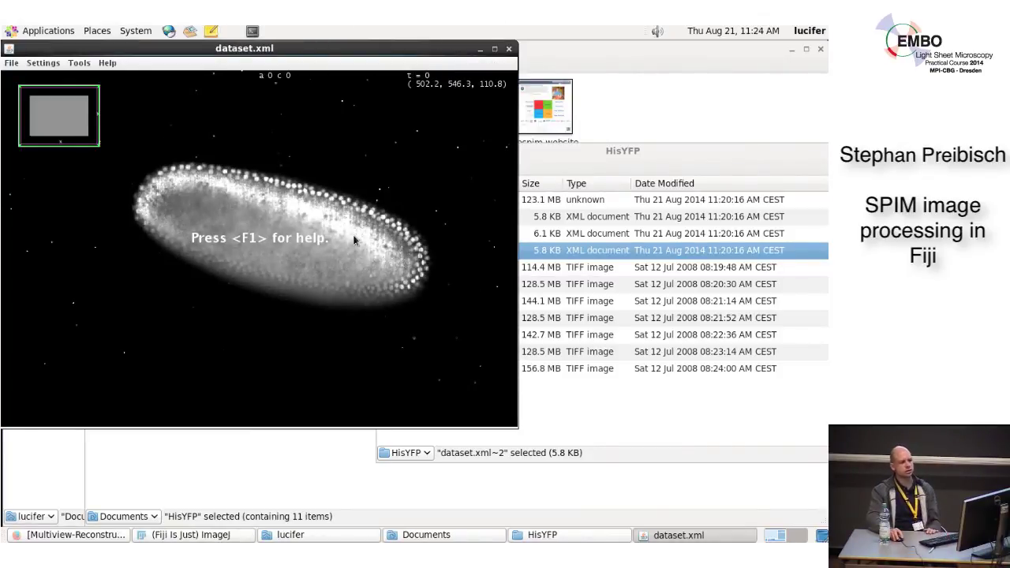
Browse through the slices of the embryo and switch between the different angle views to compare them
{"action": "mouse_move", "coordinate": [352, 235]}
{"action": "left_mouse_down"}
{"action": "mouse_move", "coordinate": [339, 251]}
{"action": "mouse_move", "coordinate": [210, 250]}
{"action": "mouse_move", "coordinate": [305, 267]}
{"action": "mouse_move", "coordinate": [325, 226]}
{"action": "mouse_move", "coordinate": [365, 232]}
{"action": "mouse_move", "coordinate": [347, 225]}
{"action": "mouse_move", "coordinate": [320, 162]}
{"action": "mouse_move", "coordinate": [310, 195]}
{"action": "mouse_move", "coordinate": [433, 217]}
{"action": "mouse_move", "coordinate": [408, 217]}
{"action": "mouse_move", "coordinate": [339, 257]}
{"action": "mouse_move", "coordinate": [332, 280]}
{"action": "mouse_move", "coordinate": [344, 254]}
{"action": "mouse_move", "coordinate": [311, 244]}
{"action": "mouse_move", "coordinate": [336, 244]}
{"action": "left_mouse_up"}
{"action": "scroll", "coordinate": [346, 239], "scroll_direction": "down", "scroll_amount": 10}
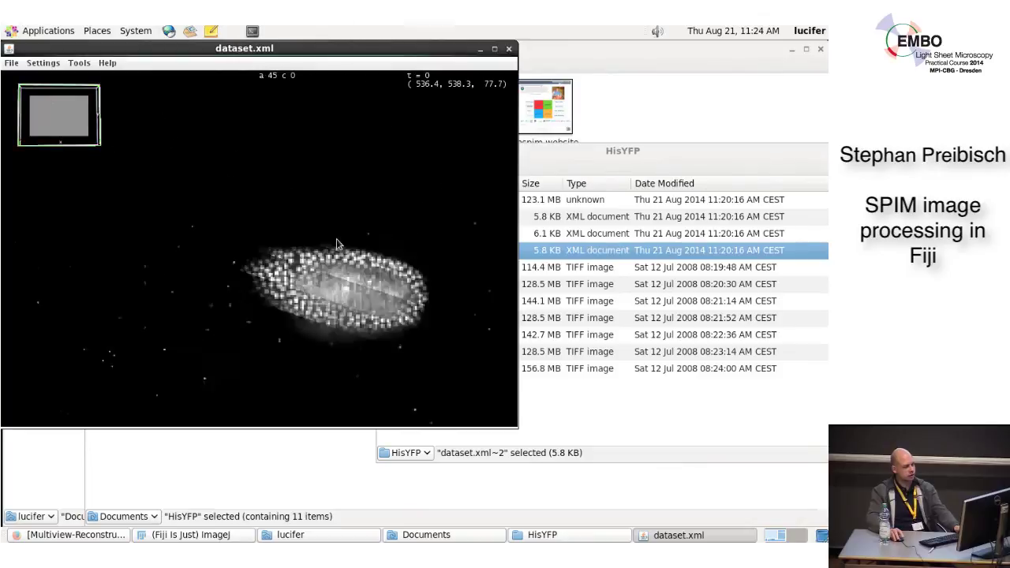
{"action": "key", "text": "3"}
{"action": "key", "text": "7"}
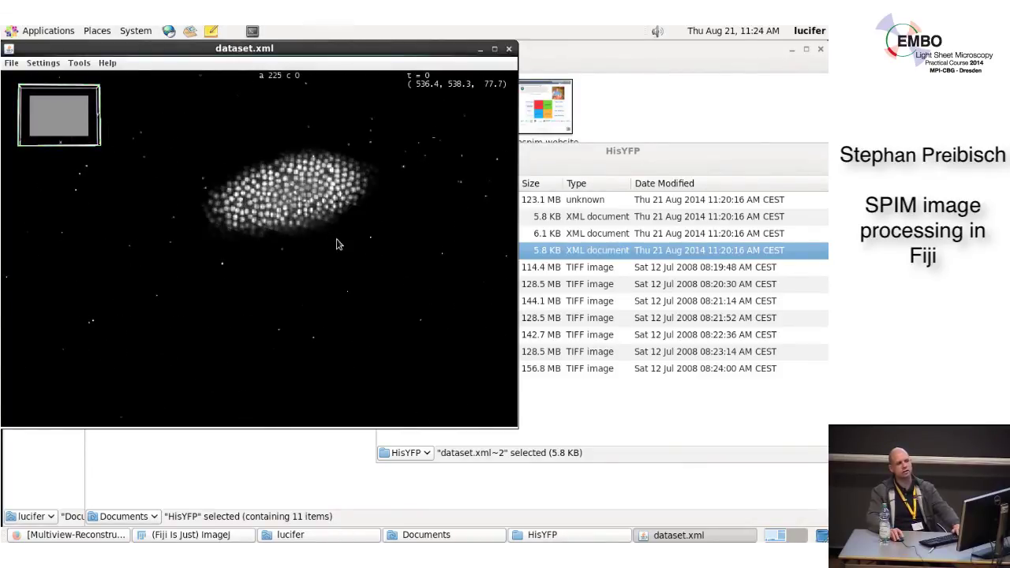
{"action": "key", "text": "2"}
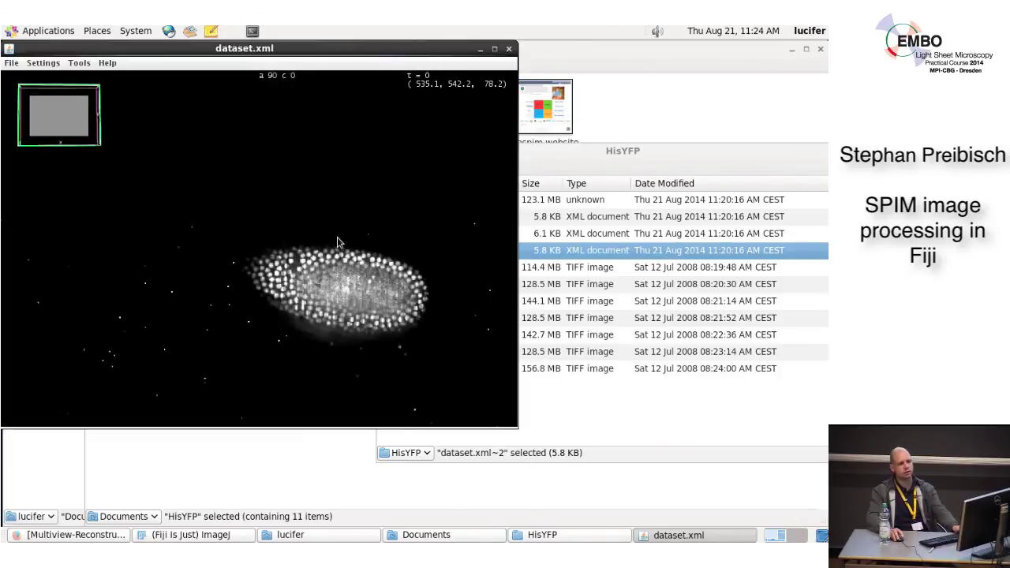
{"action": "key", "text": "6"}
{"action": "key", "text": "7"}
{"action": "key", "text": "5"}
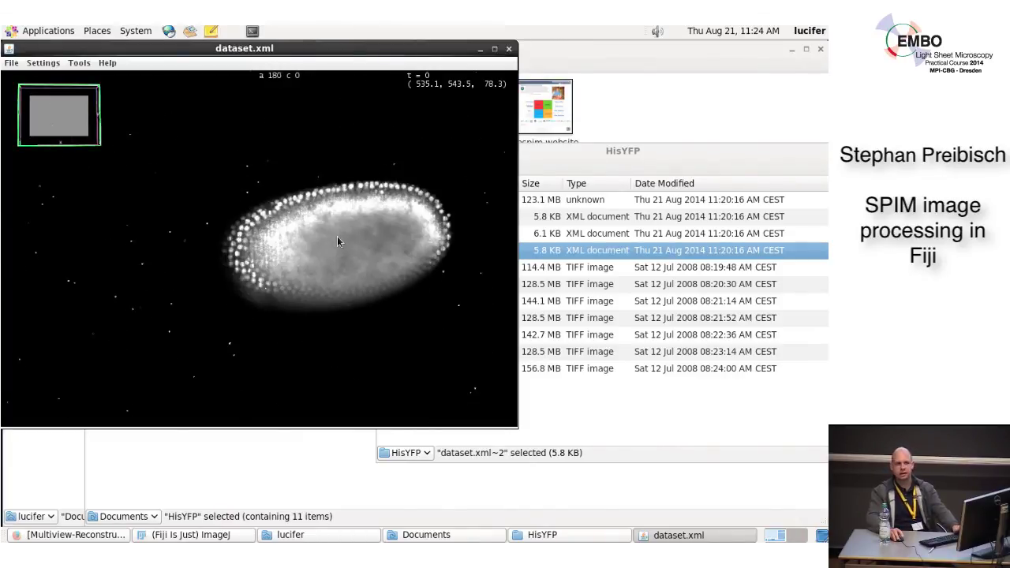
Overlay all angles in fused mode, rotate the volume and toggle the interpolation to inspect how the views overlap
{"action": "key", "text": "f"}
{"action": "left_click_drag", "start_coordinate": [369, 240], "coordinate": [355, 272]}
{"action": "key", "text": "i"}
{"action": "key", "text": "i"}
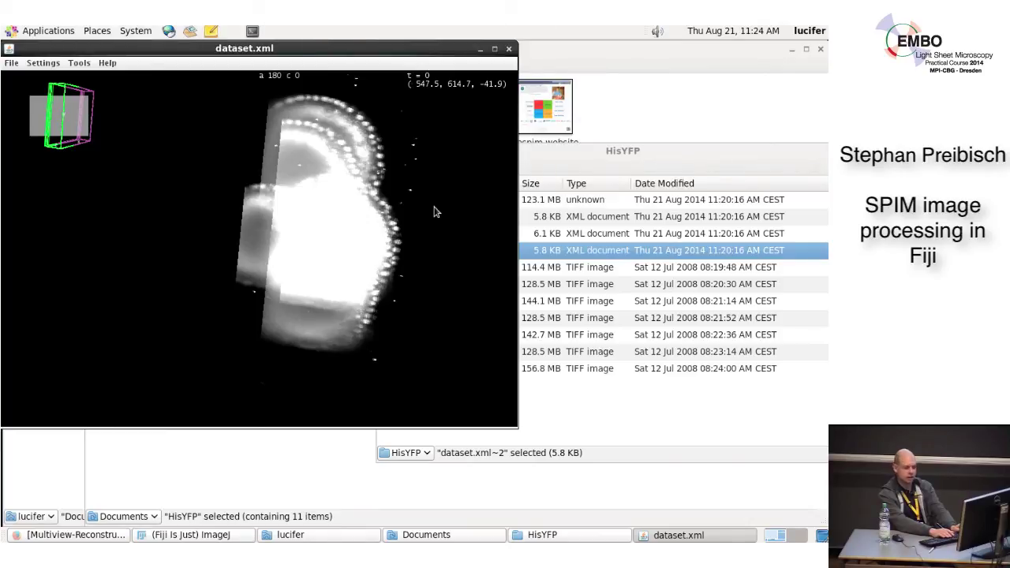
Set the display brightness maximum of all views to about 706, inspect the overlaid embryo and close the dataset viewer
{"action": "key", "text": "s"}
{"action": "left_click_drag", "start_coordinate": [273, 49], "coordinate": [728, 357]}
{"action": "mouse_move", "coordinate": [494, 396]}
{"action": "left_mouse_down"}
{"action": "mouse_move", "coordinate": [521, 396]}
{"action": "mouse_move", "coordinate": [497, 396]}
{"action": "left_mouse_up"}
{"action": "left_click", "coordinate": [315, 232]}
{"action": "mouse_move", "coordinate": [355, 228]}
{"action": "left_mouse_down"}
{"action": "mouse_move", "coordinate": [323, 242]}
{"action": "mouse_move", "coordinate": [351, 228]}
{"action": "left_mouse_up"}
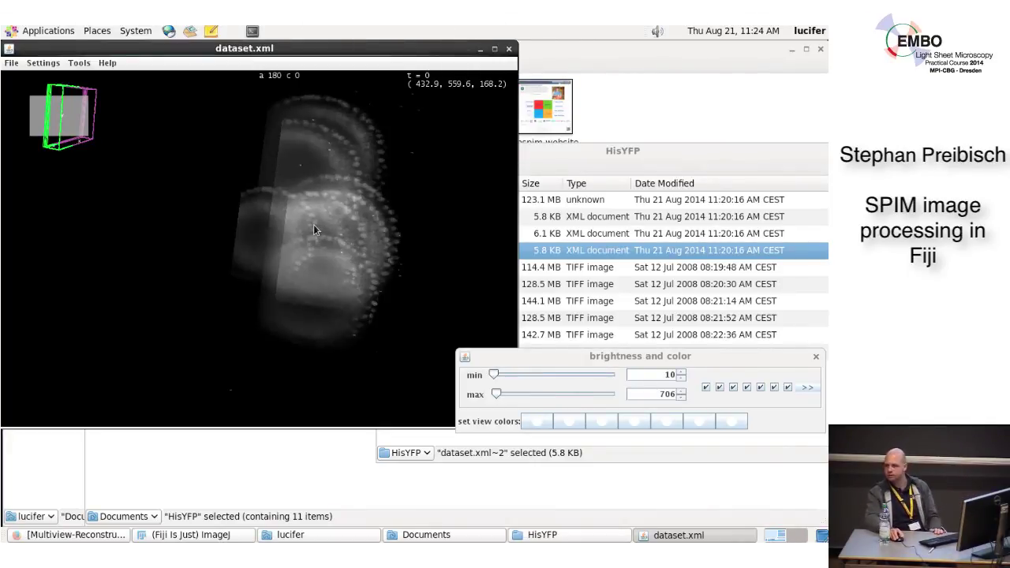
{"action": "left_click", "coordinate": [508, 48]}
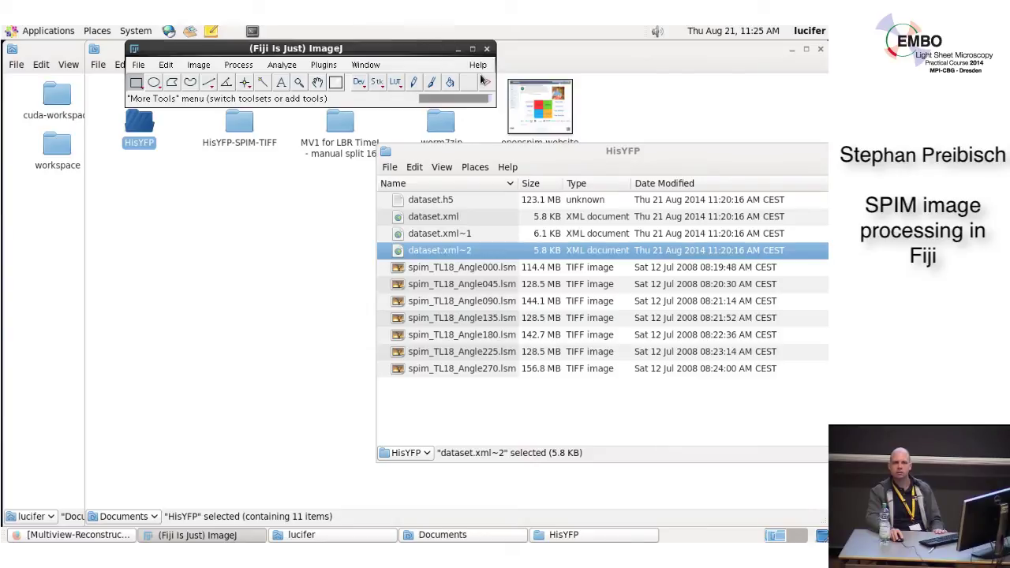
Open the original stack spim_TL18_Angle000.lsm in Fiji, browse through its slices and close it
{"action": "left_click", "coordinate": [458, 204]}
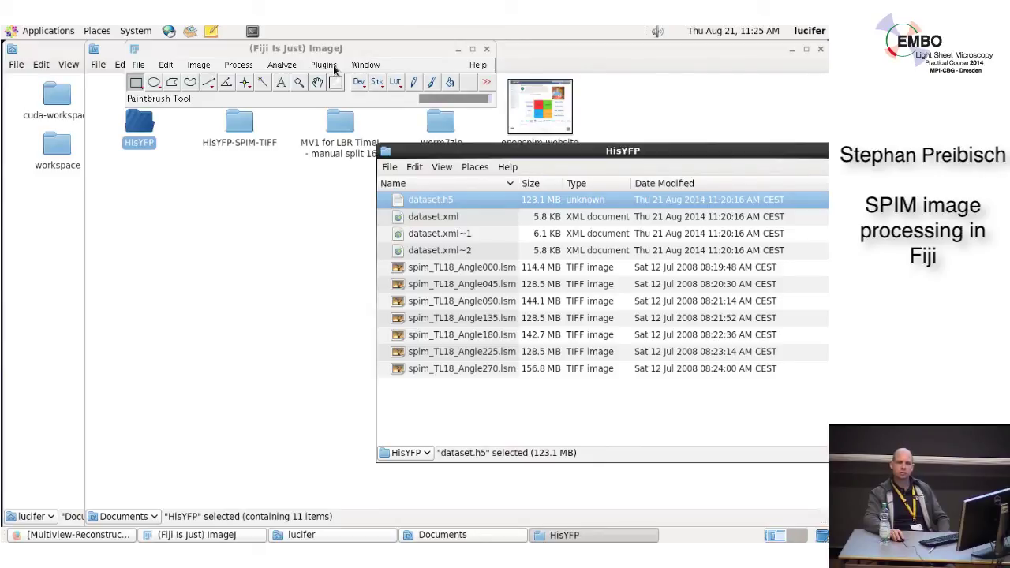
{"action": "left_click_drag", "start_coordinate": [442, 268], "coordinate": [307, 88]}
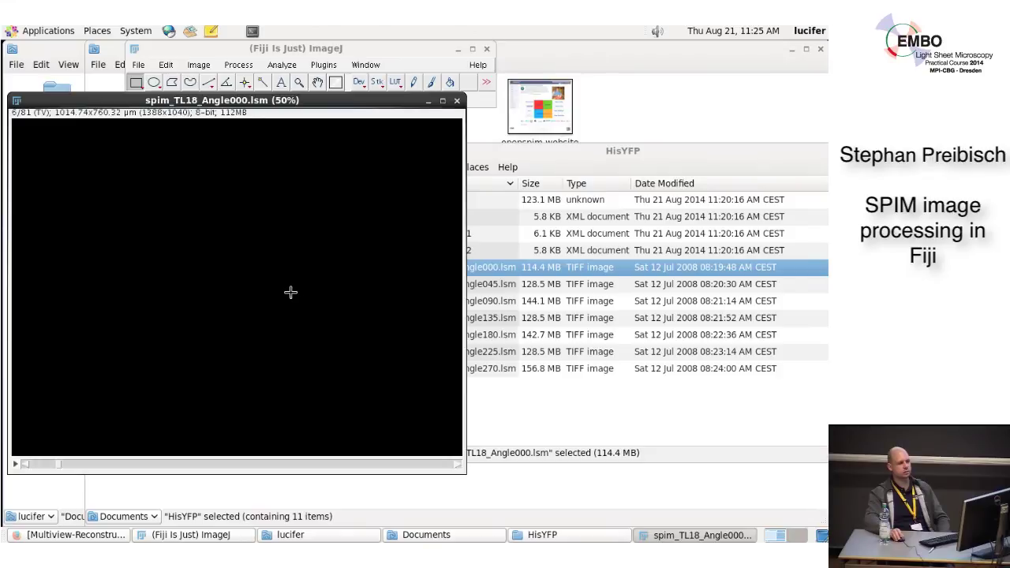
{"action": "scroll", "coordinate": [309, 176], "scroll_direction": "down", "scroll_amount": 20}
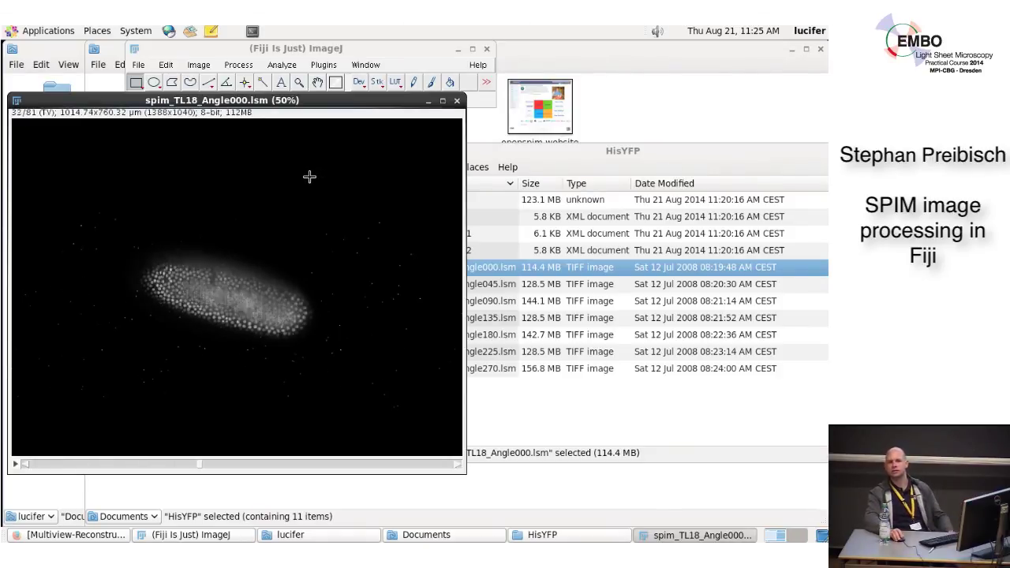
{"action": "scroll", "coordinate": [309, 176], "scroll_direction": "up", "scroll_amount": 20}
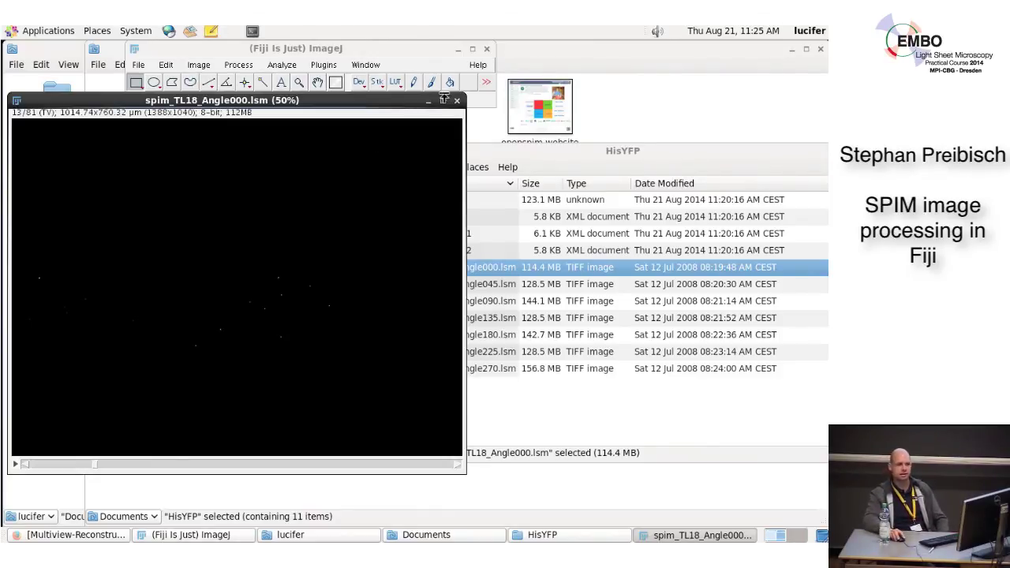
{"action": "left_click", "coordinate": [457, 100]}
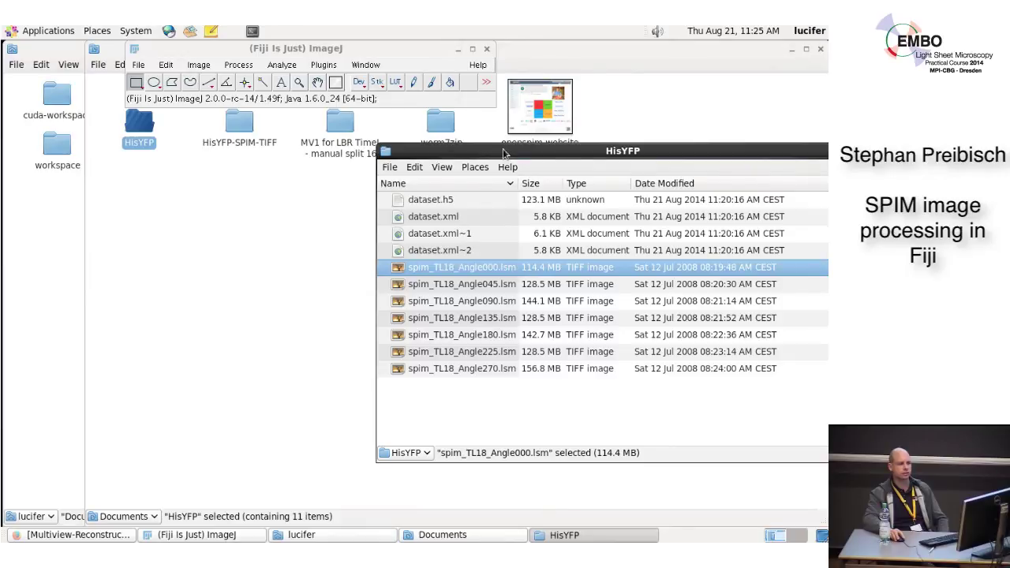
Start interest point detection for registration on dataset.xml with all angles, using Difference-of-Mean and the label beads
{"action": "left_click", "coordinate": [325, 66]}
{"action": "mouse_move", "coordinate": [352, 309]}
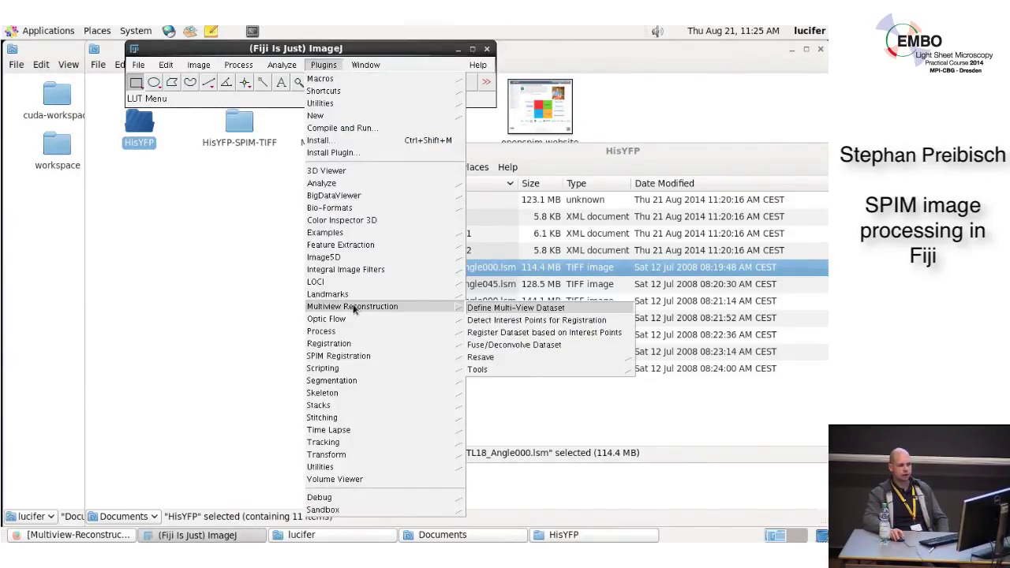
{"action": "left_click", "coordinate": [521, 320]}
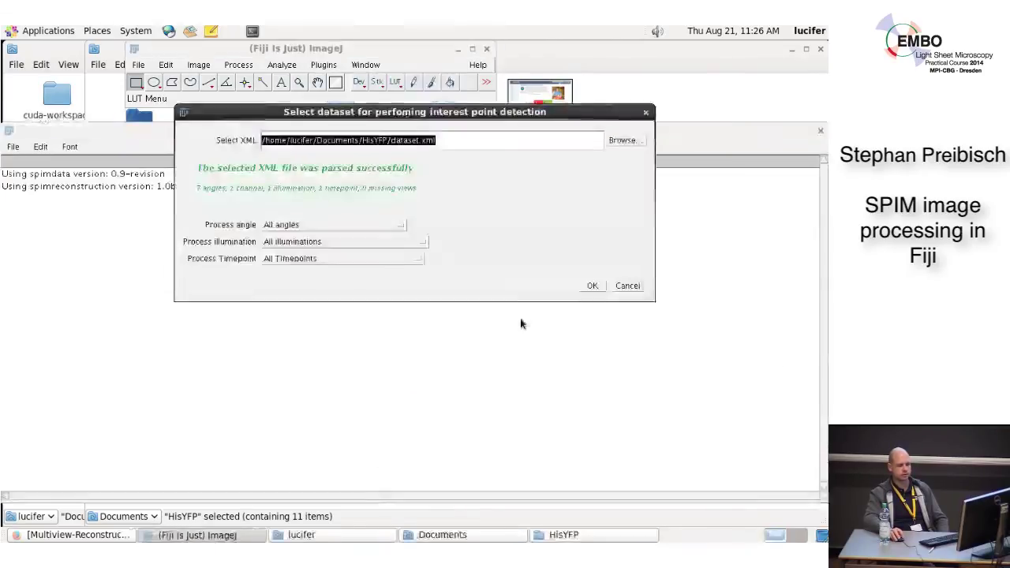
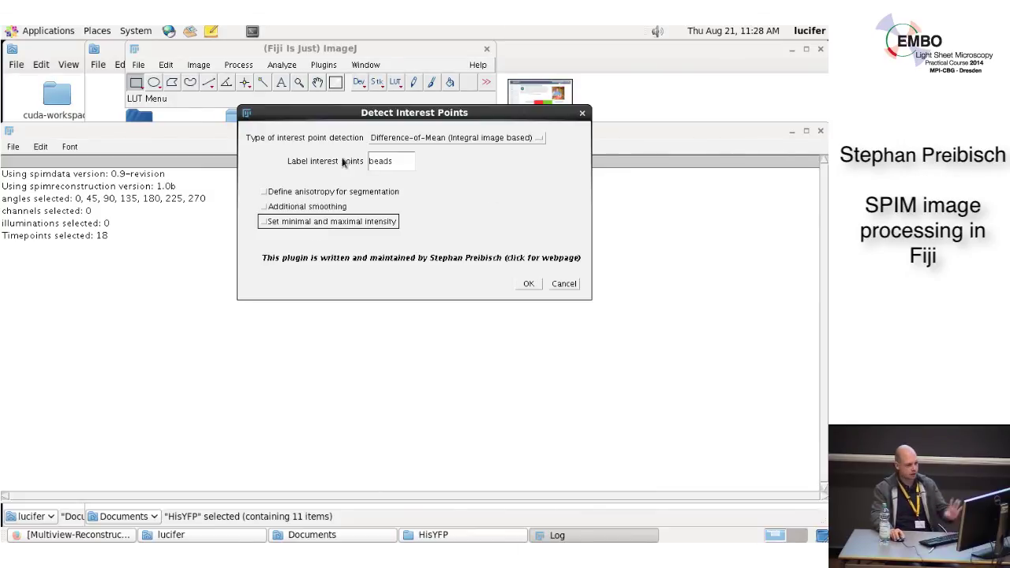
{"action": "left_click", "coordinate": [532, 283]}
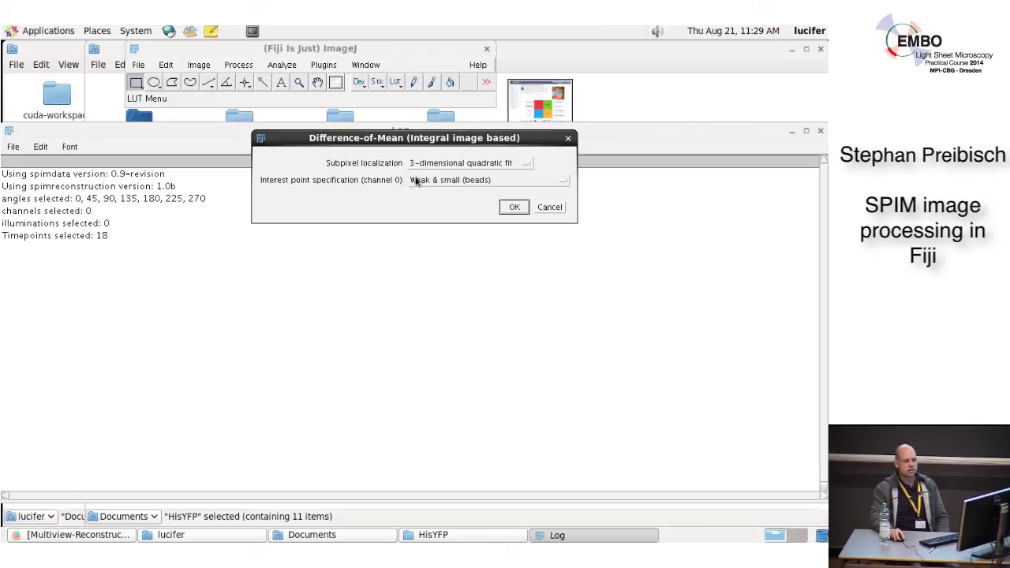
Set the subpixel localization to 3-dimensional quadratic fit and the interest point specification for channel 0 to Interactive
{"action": "left_click", "coordinate": [472, 164]}
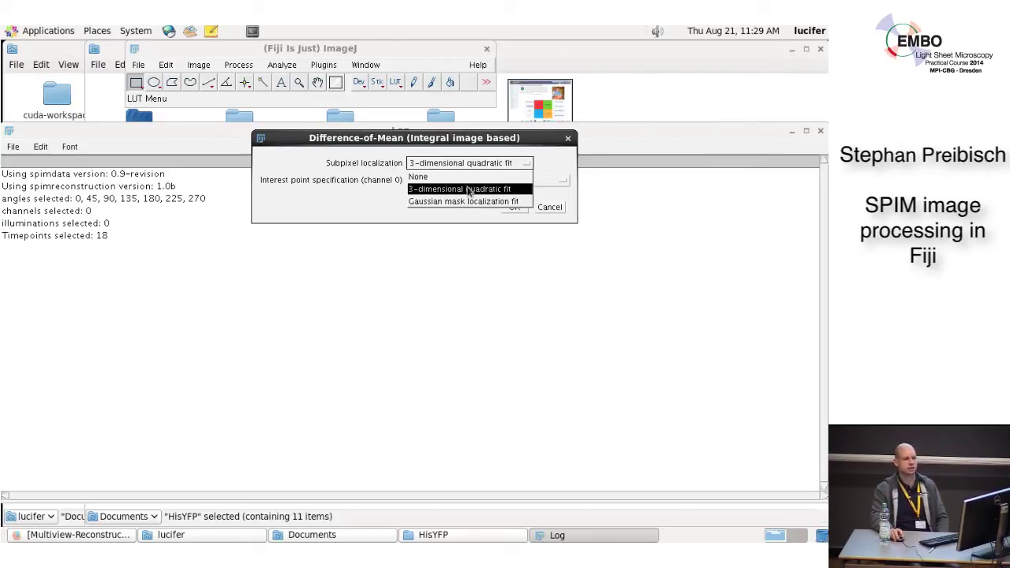
{"action": "left_click", "coordinate": [464, 190]}
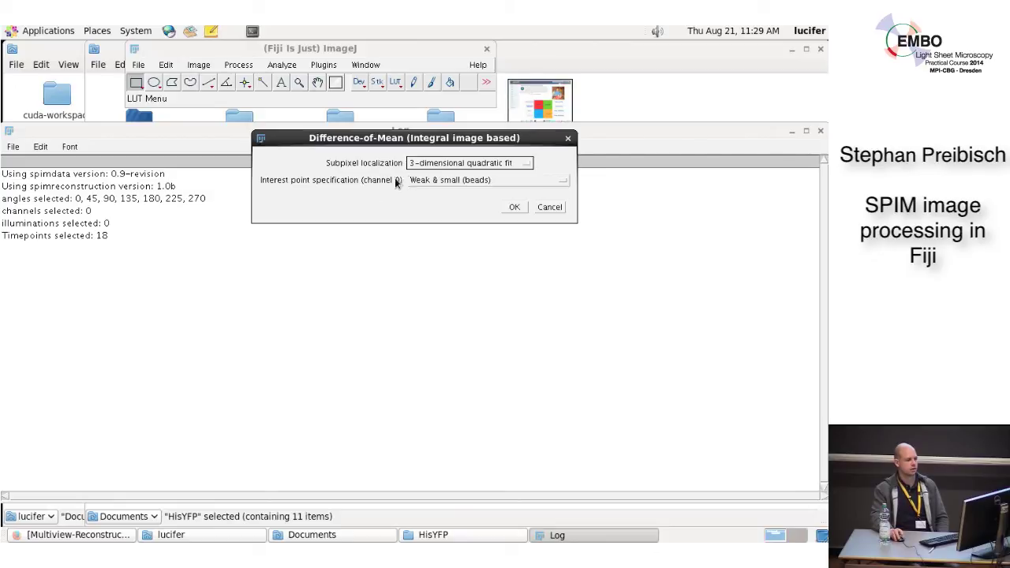
{"action": "left_click", "coordinate": [442, 180]}
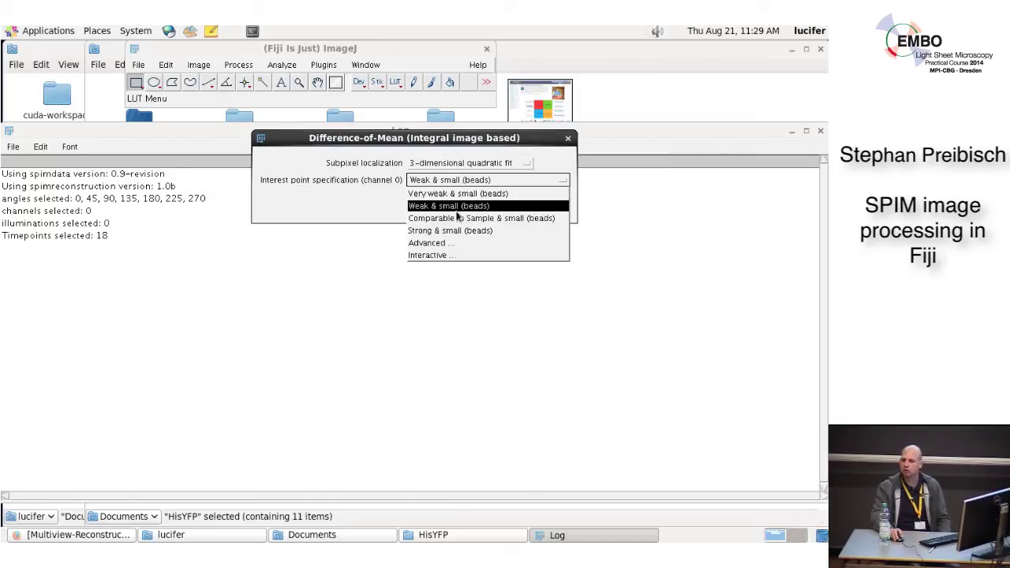
{"action": "left_click", "coordinate": [442, 256]}
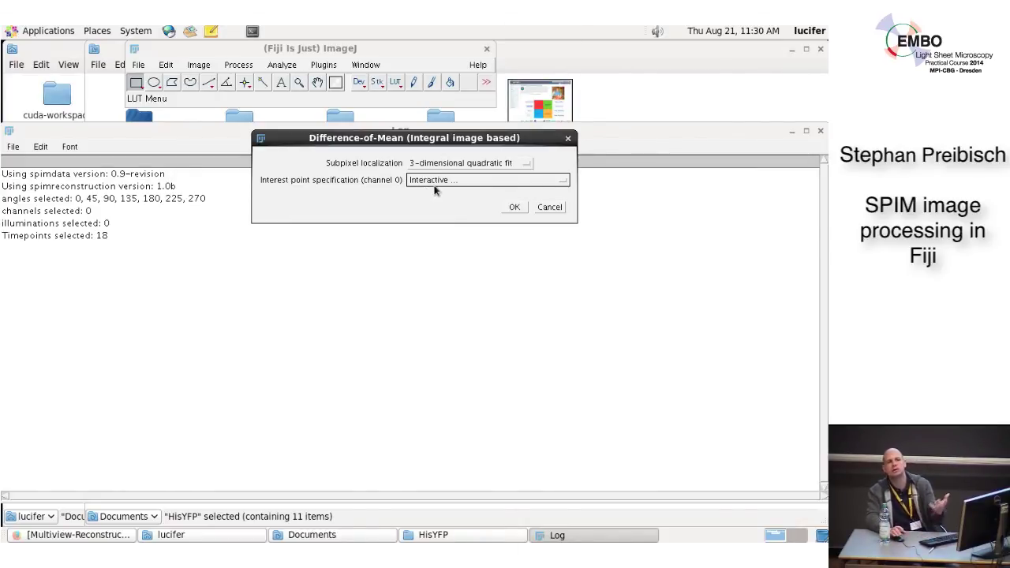
{"action": "left_click", "coordinate": [513, 208]}
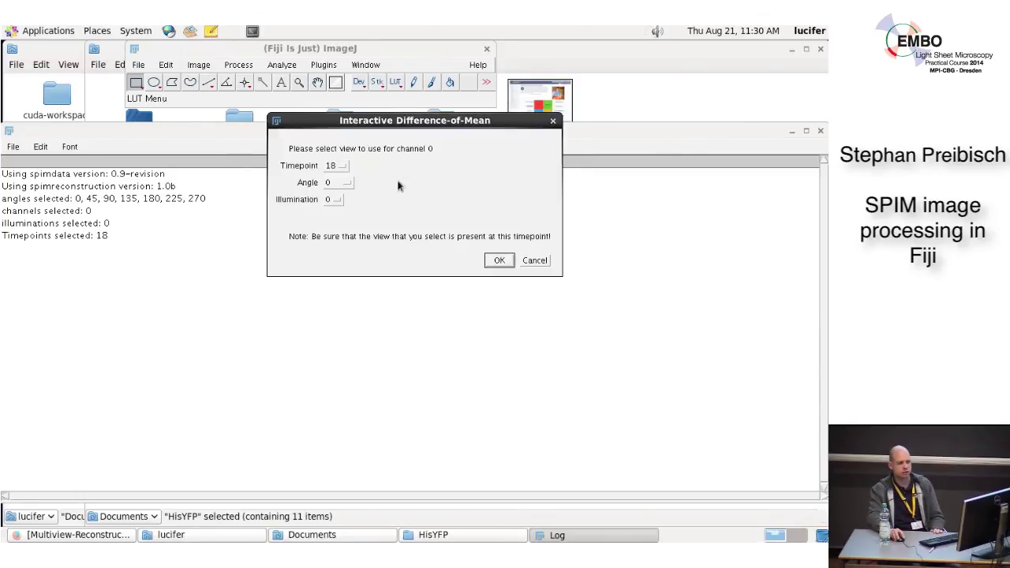
Choose timepoint 18, angle 180 and illumination 0 as the view for the interactive Difference-of-Mean
{"action": "left_click", "coordinate": [339, 166]}
{"action": "left_click", "coordinate": [341, 166]}
{"action": "left_click", "coordinate": [344, 183]}
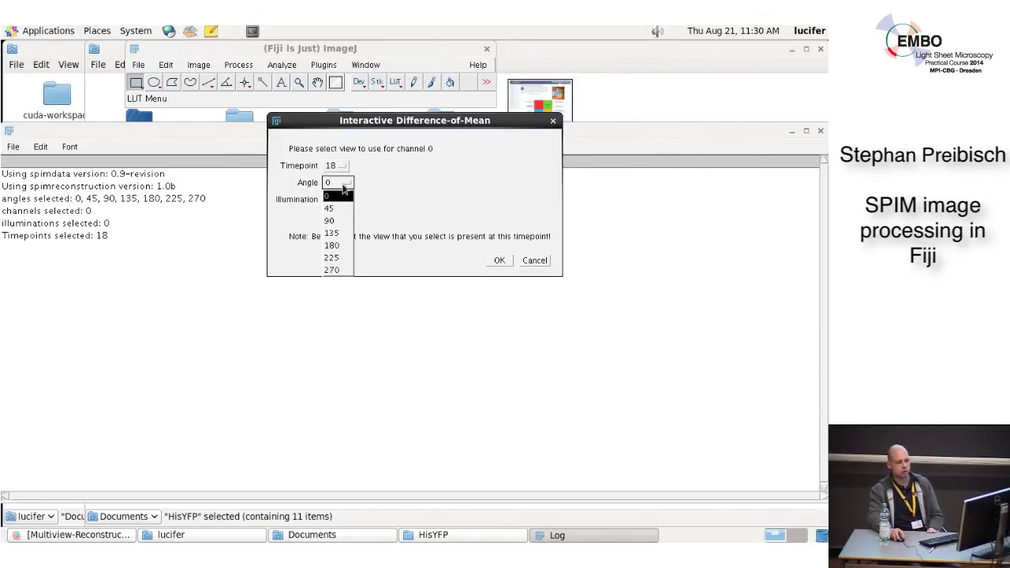
{"action": "left_click", "coordinate": [334, 244]}
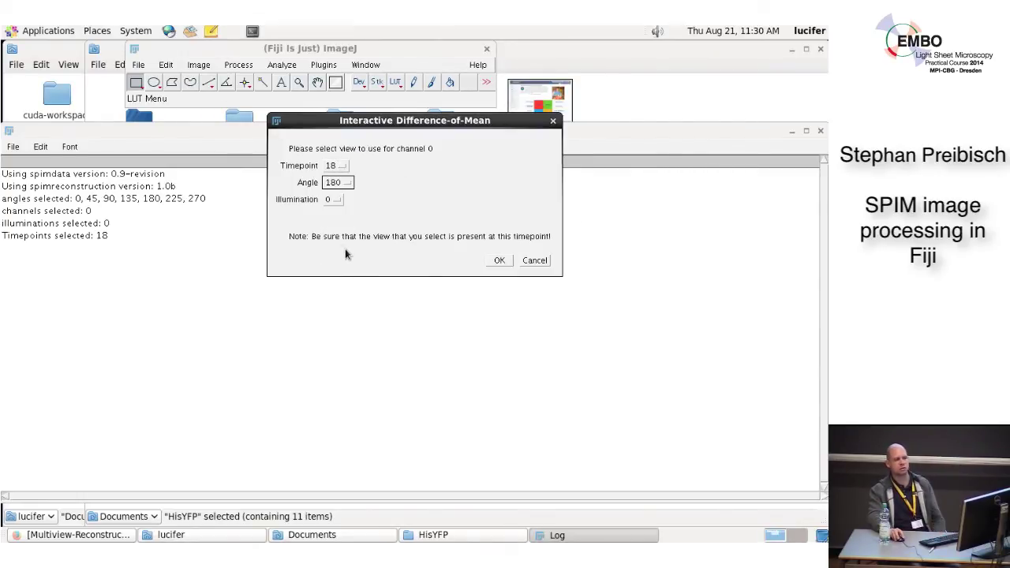
{"action": "left_click", "coordinate": [334, 199]}
{"action": "left_click", "coordinate": [340, 199]}
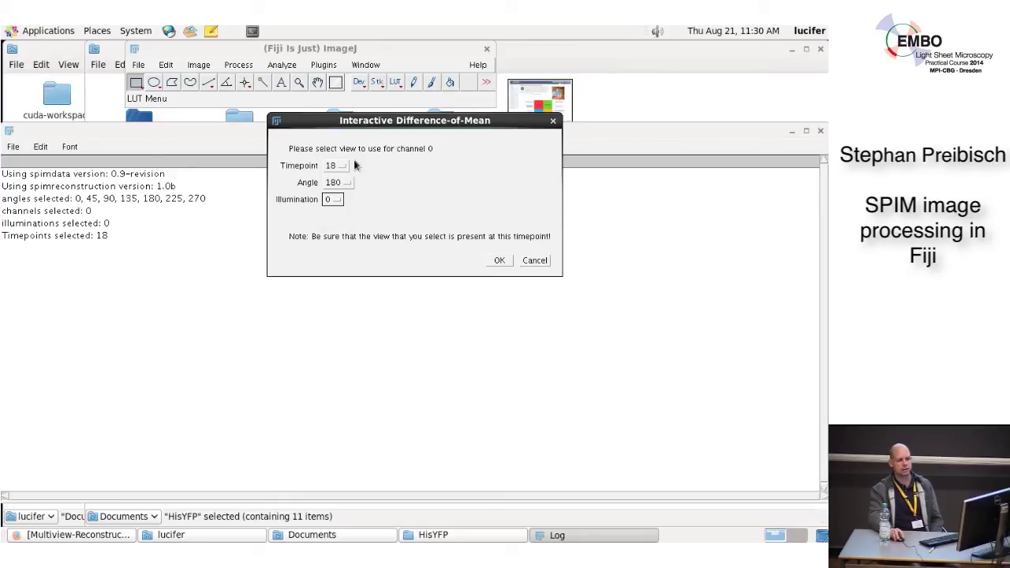
{"action": "left_click", "coordinate": [500, 261]}
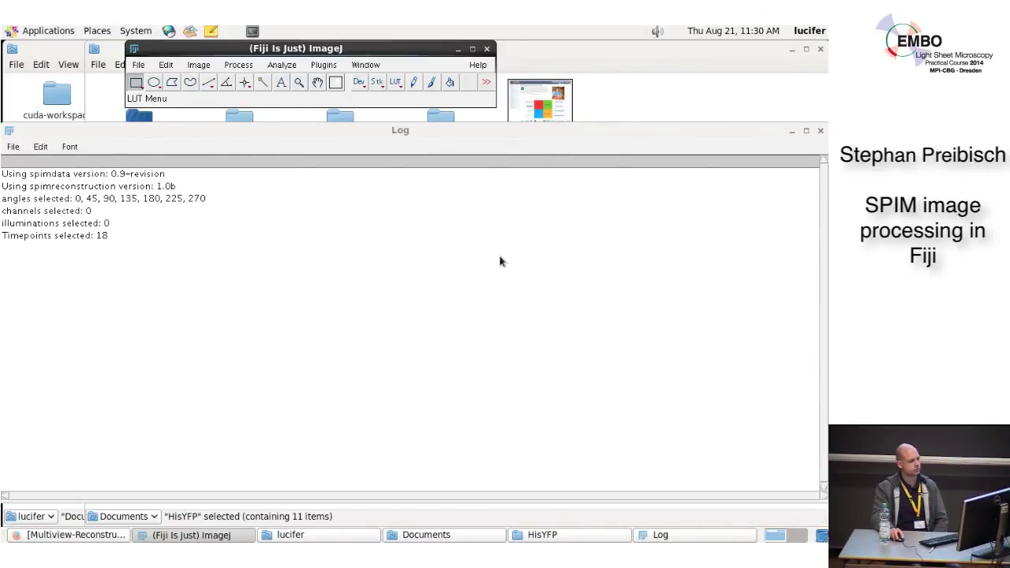
Place the view image clear of the adjustment dialog, and set the Difference-of-Mean threshold to about 0.0304 and Radius 1 to 6
{"action": "left_click", "coordinate": [139, 136]}
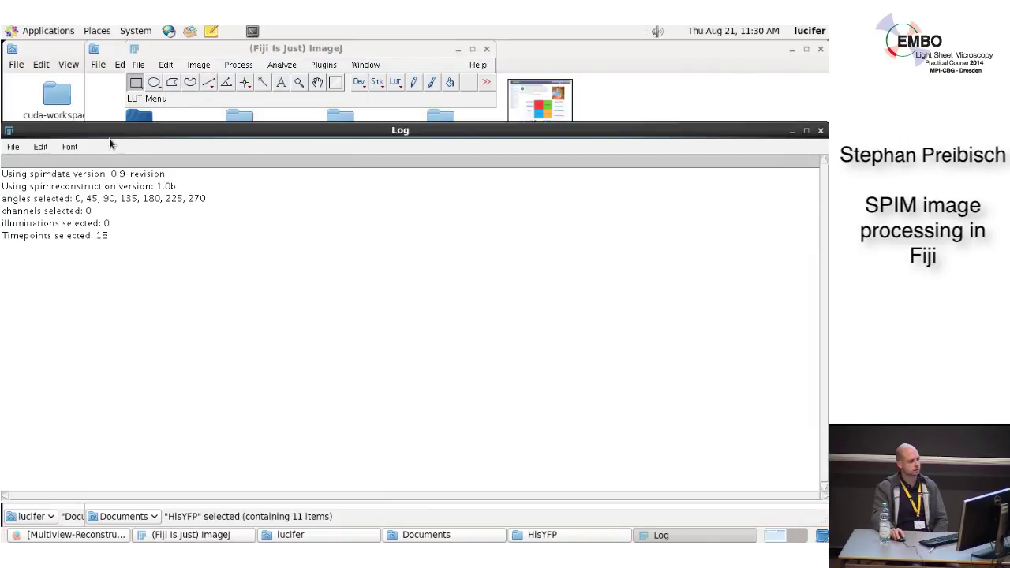
{"action": "left_click", "coordinate": [278, 52]}
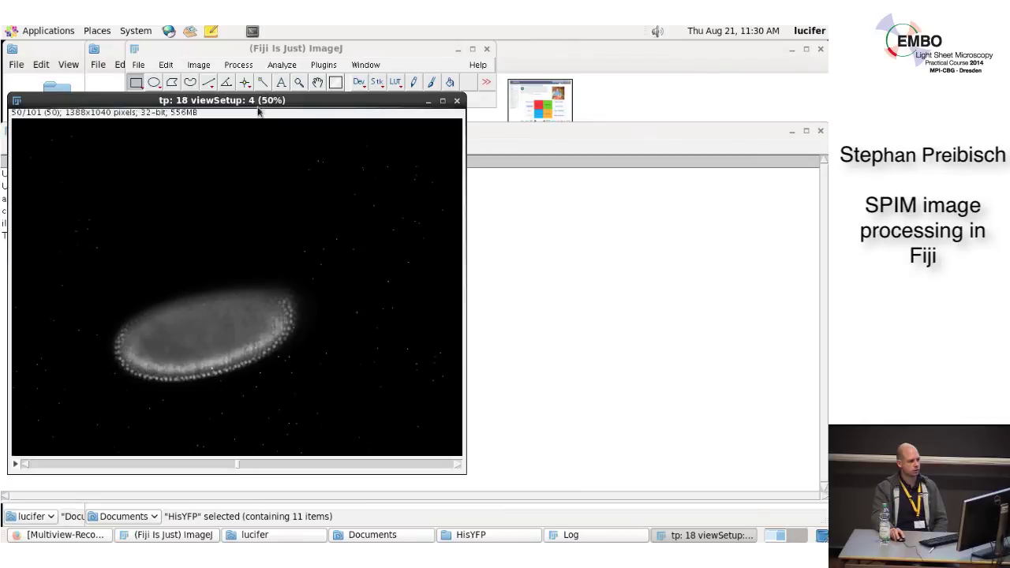
{"action": "left_click_drag", "start_coordinate": [253, 102], "coordinate": [541, 106]}
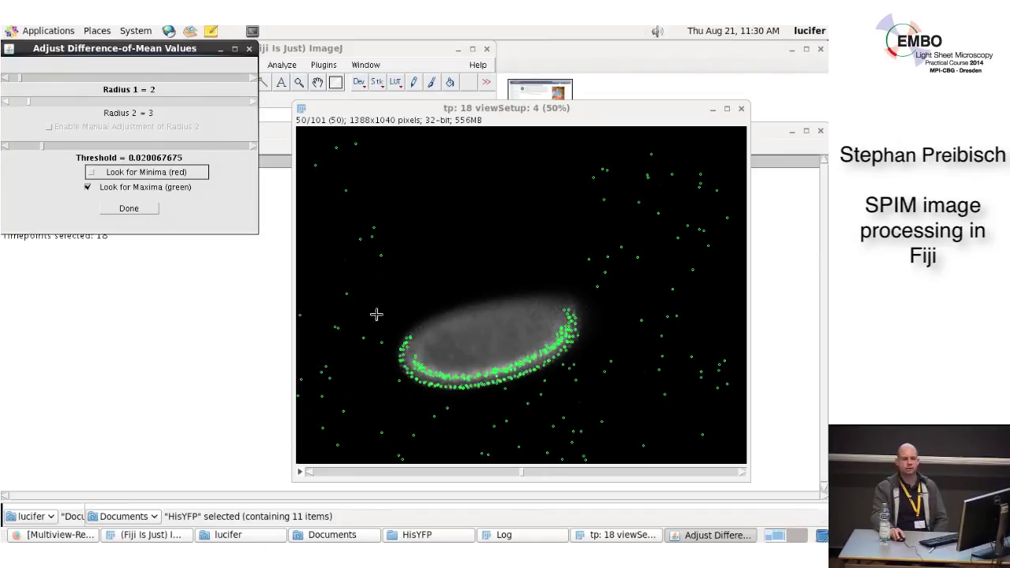
{"action": "mouse_move", "coordinate": [45, 146]}
{"action": "left_mouse_down"}
{"action": "mouse_move", "coordinate": [232, 150]}
{"action": "mouse_move", "coordinate": [1, 152]}
{"action": "mouse_move", "coordinate": [57, 152]}
{"action": "left_mouse_up"}
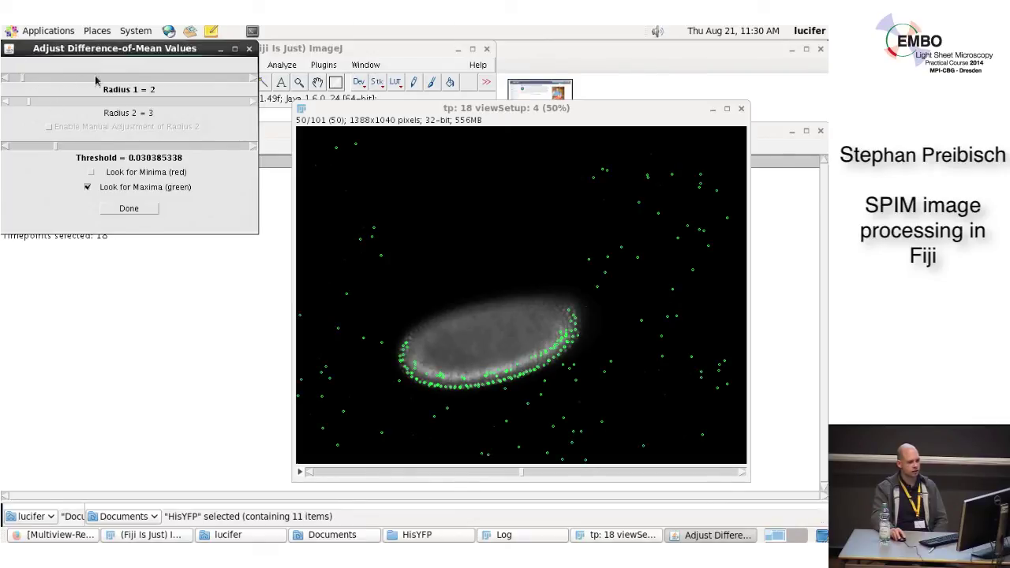
{"action": "left_click_drag", "start_coordinate": [24, 76], "coordinate": [50, 76]}
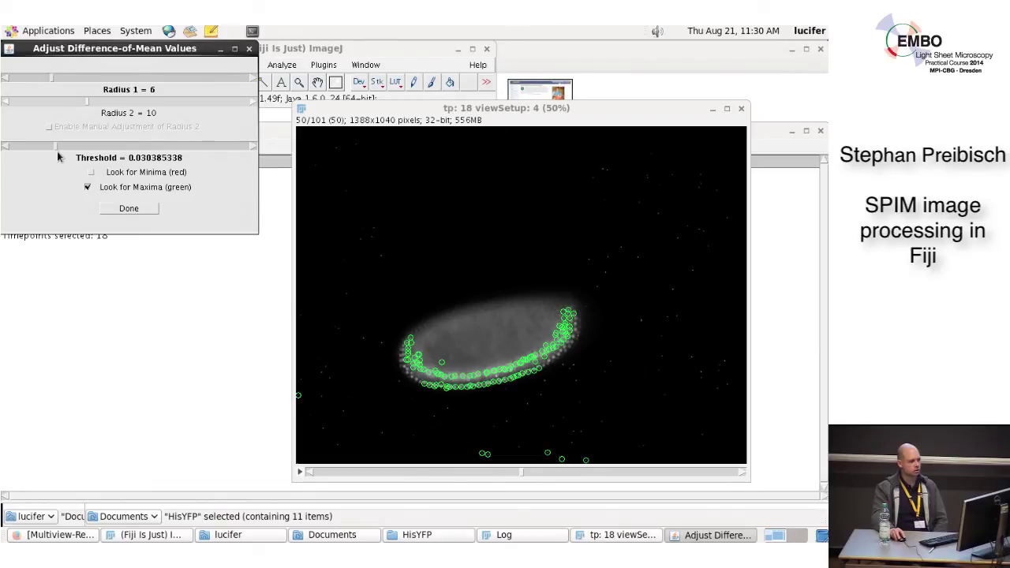
Lower the detection threshold to about 0.00736 and set Radius 1 to 2
{"action": "left_click_drag", "start_coordinate": [56, 149], "coordinate": [24, 149]}
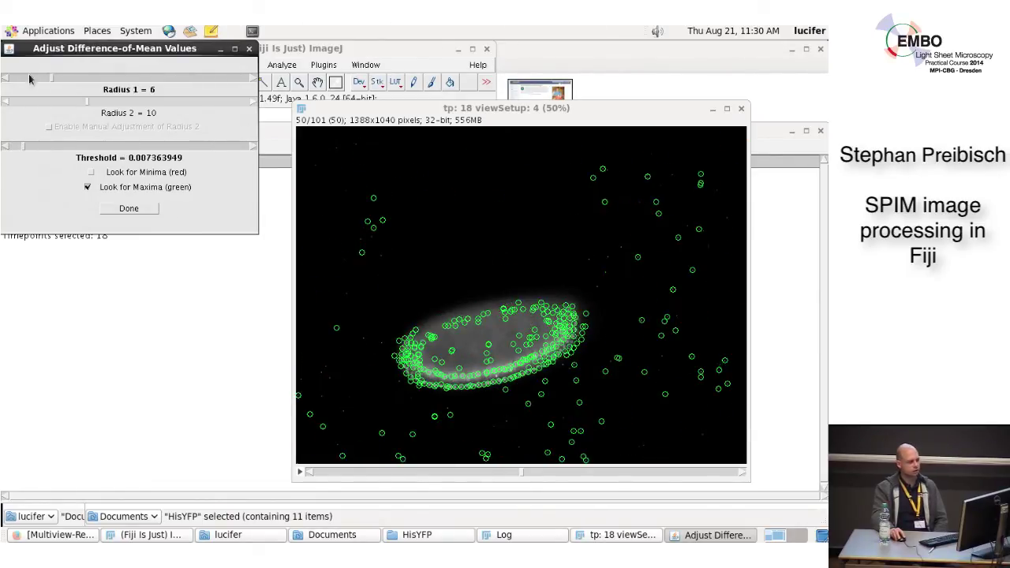
{"action": "left_click_drag", "start_coordinate": [47, 84], "coordinate": [23, 79]}
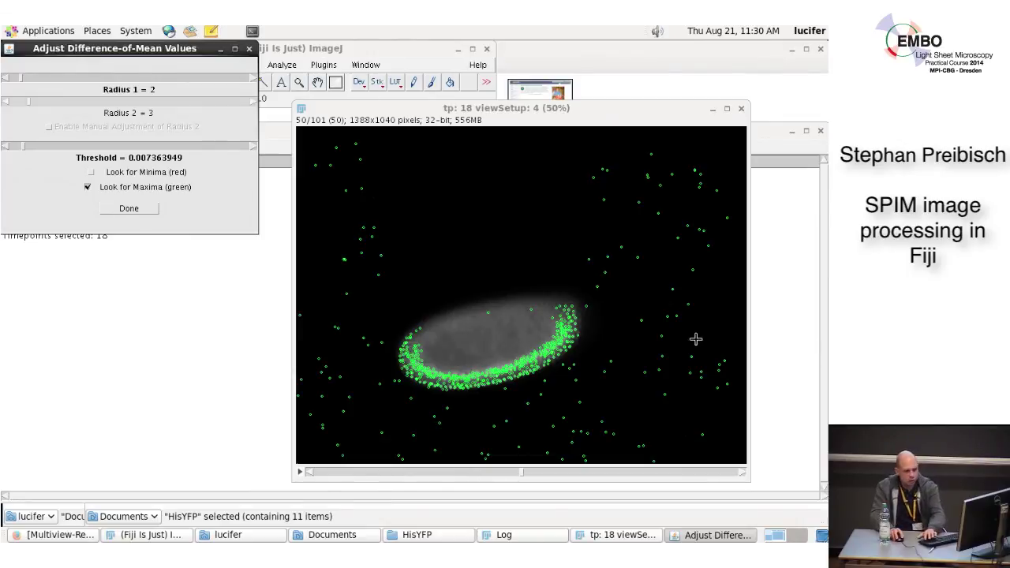
{"action": "scroll", "coordinate": [707, 273], "scroll_direction": "up", "scroll_amount": 5}
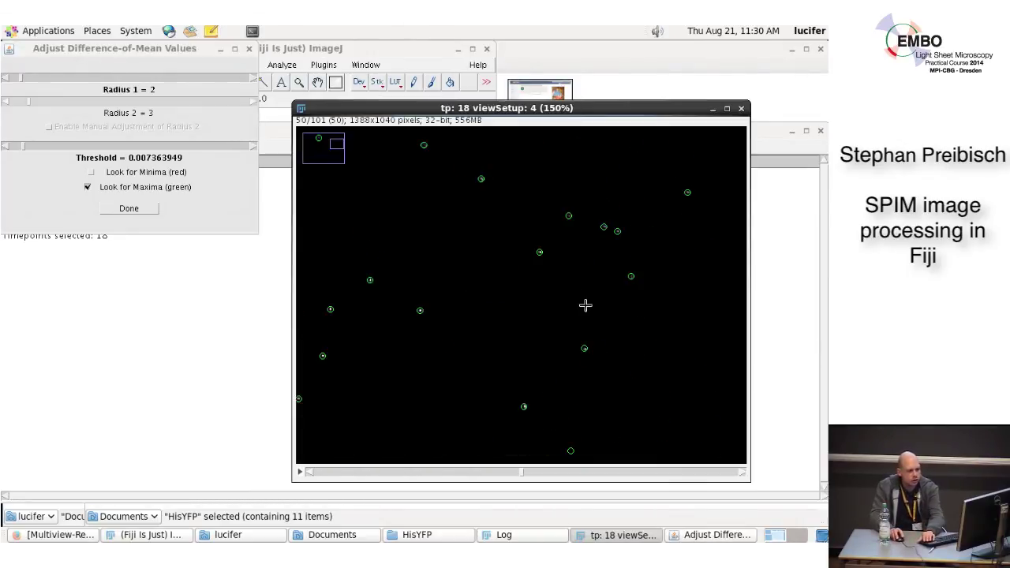
{"action": "scroll", "coordinate": [558, 301], "scroll_direction": "down", "scroll_amount": 2}
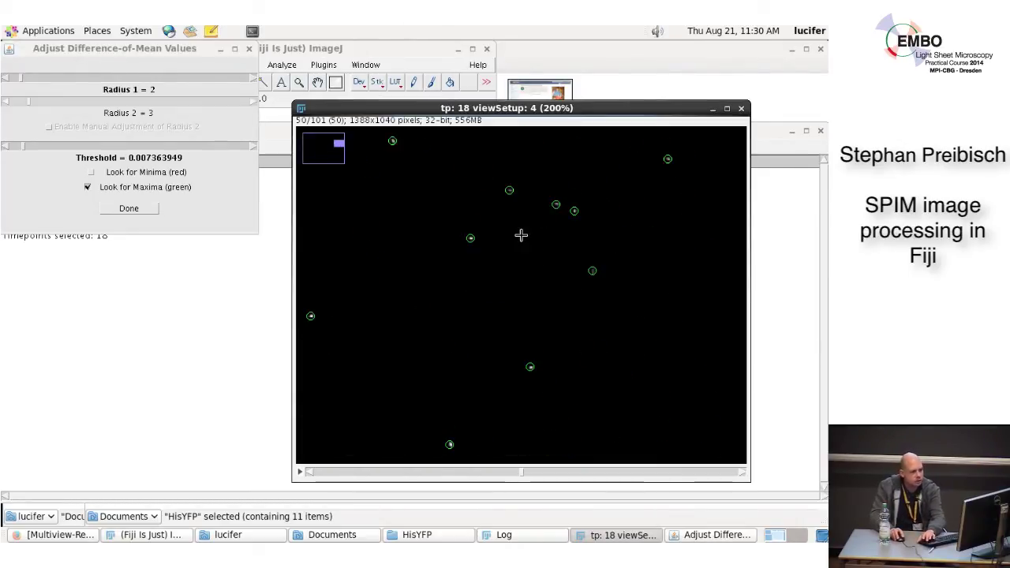
Adjust the brightness and contrast of the view, lowering the display maximum to 38 so the beads stand out
{"action": "left_click", "coordinate": [272, 67]}
{"action": "left_click", "coordinate": [203, 66]}
{"action": "mouse_move", "coordinate": [207, 95]}
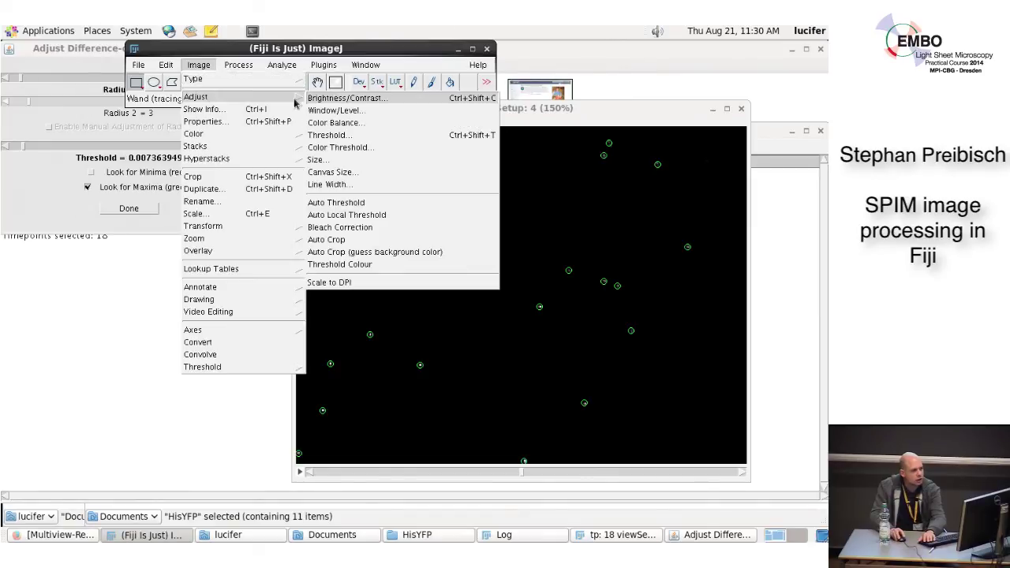
{"action": "left_click", "coordinate": [314, 100]}
{"action": "left_click_drag", "start_coordinate": [416, 110], "coordinate": [755, 131]}
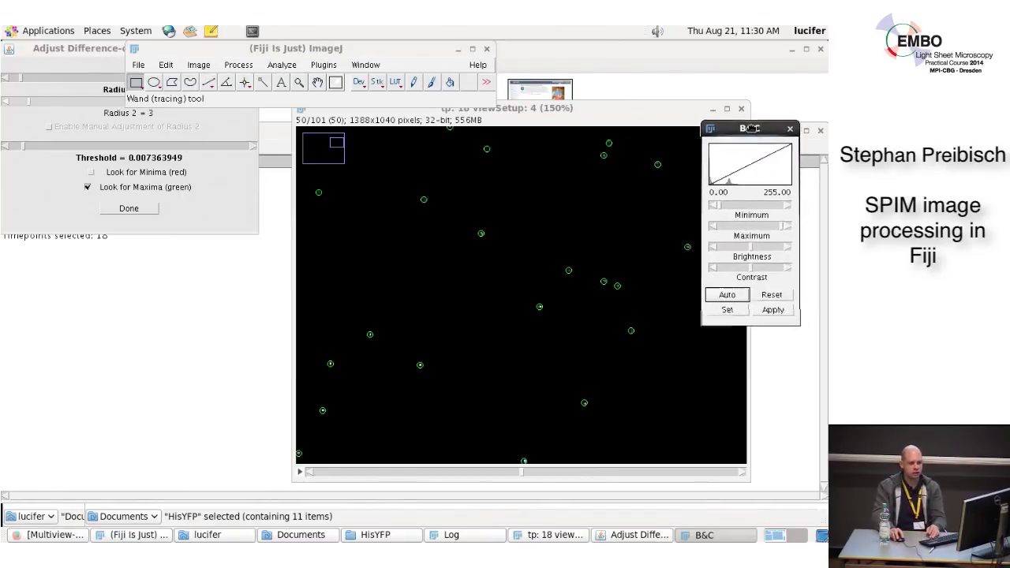
{"action": "left_click_drag", "start_coordinate": [787, 227], "coordinate": [727, 235]}
{"action": "scroll", "coordinate": [447, 239], "scroll_direction": "down", "scroll_amount": 2}
{"action": "scroll", "coordinate": [450, 302], "scroll_direction": "up", "scroll_amount": 3}
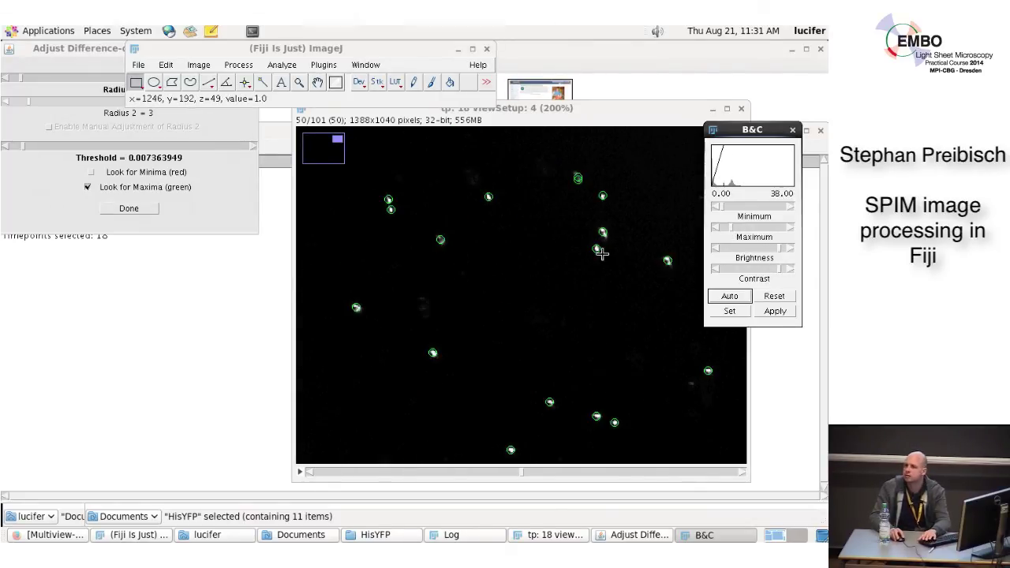
{"action": "scroll", "coordinate": [601, 252], "scroll_direction": "down", "scroll_amount": 1}
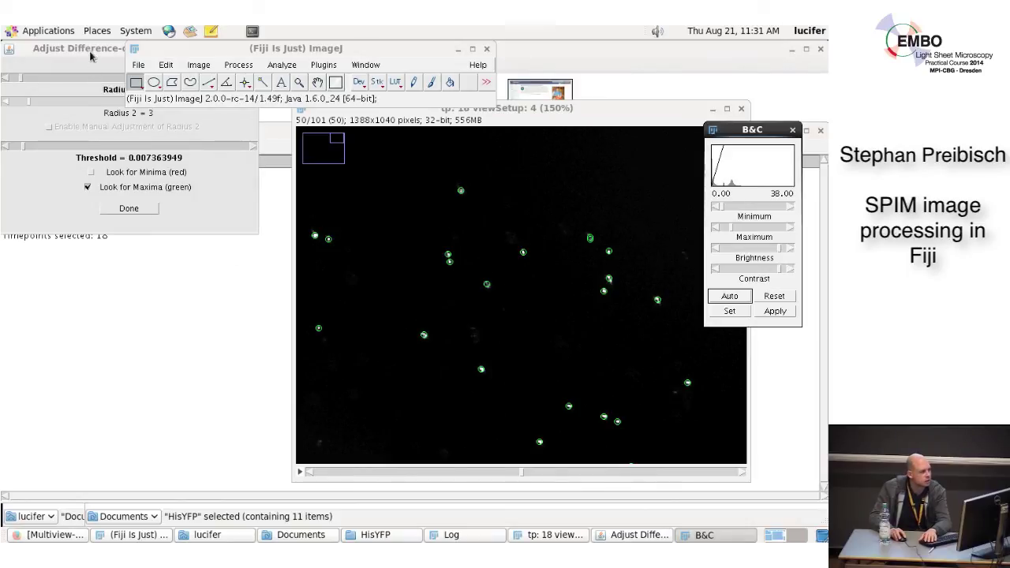
Check the bead detections on slice 43 and set the detection threshold to about 0.01075
{"action": "left_click_drag", "start_coordinate": [90, 52], "coordinate": [107, 151]}
{"action": "left_click_drag", "start_coordinate": [42, 248], "coordinate": [100, 235]}
{"action": "scroll", "coordinate": [474, 320], "scroll_direction": "up", "scroll_amount": 7}
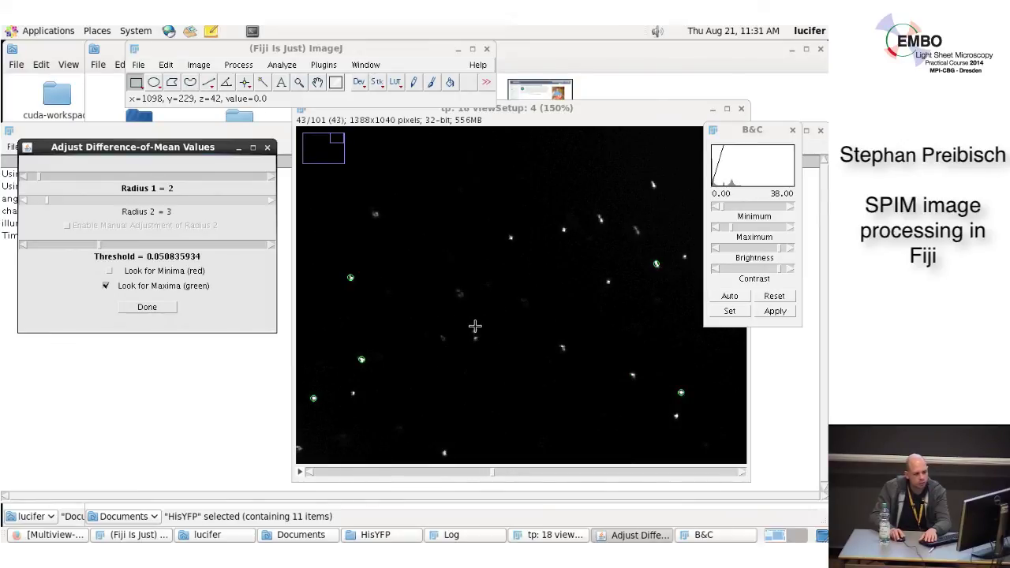
{"action": "left_click_drag", "start_coordinate": [99, 245], "coordinate": [47, 244]}
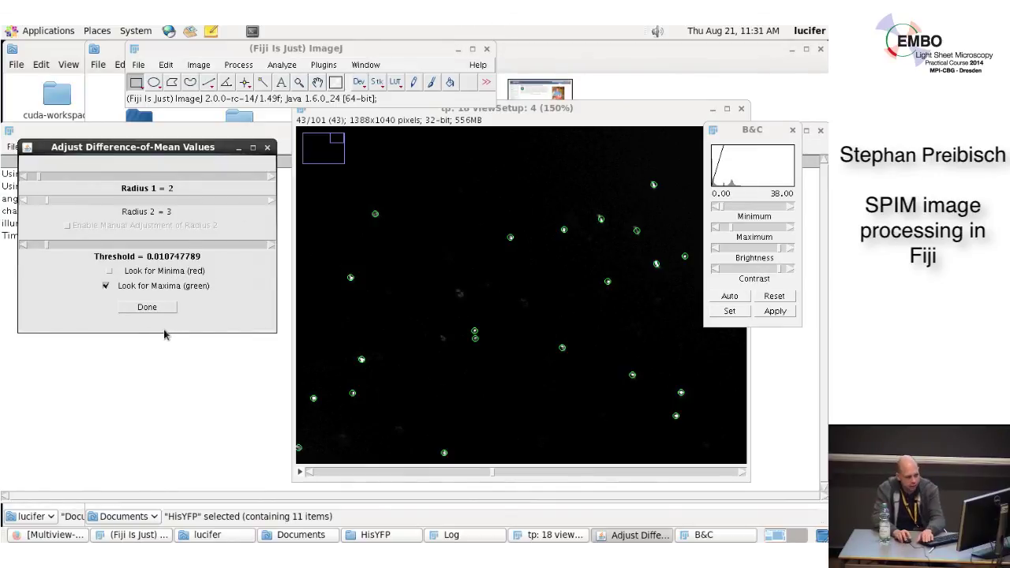
Try detecting minima instead of maxima across the whole image, and return to looking for maxima only
{"action": "left_click", "coordinate": [502, 117]}
{"action": "key", "text": "minus"}
{"action": "key", "text": "minus"}
{"action": "key", "text": "minus"}
{"action": "key", "text": "minus"}
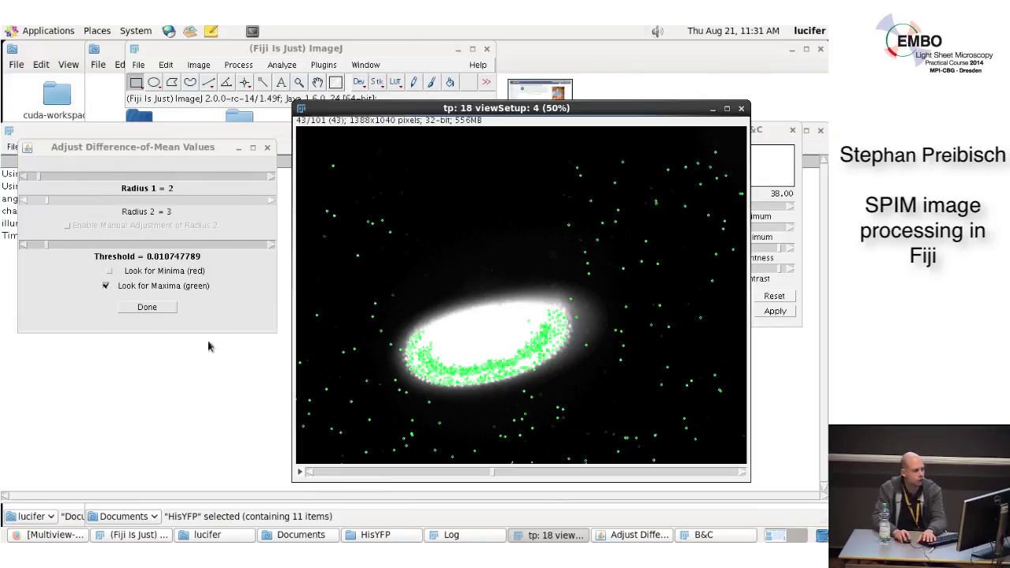
{"action": "left_click", "coordinate": [162, 274]}
{"action": "left_click", "coordinate": [154, 287]}
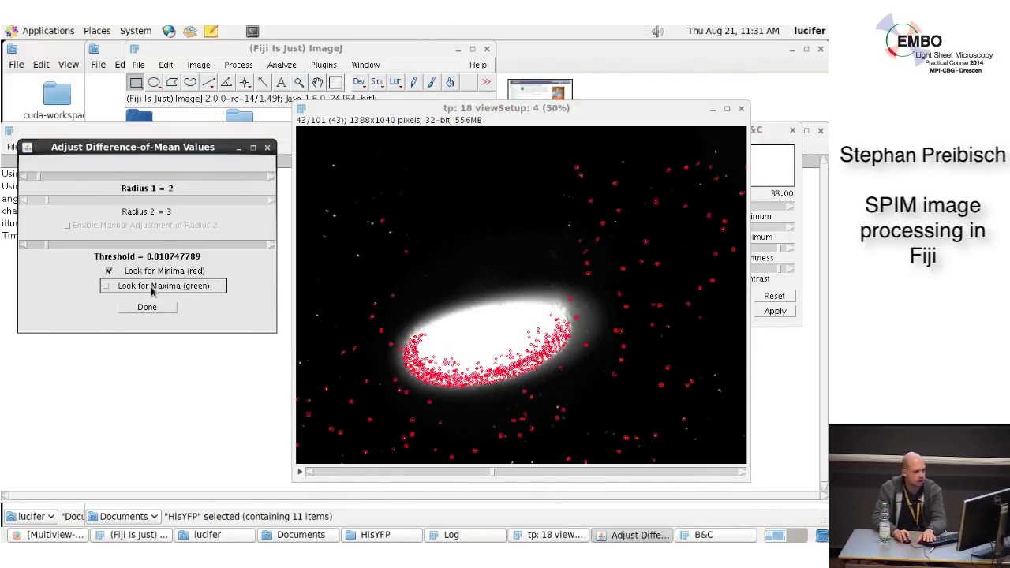
{"action": "left_click", "coordinate": [153, 273]}
{"action": "left_click", "coordinate": [153, 287]}
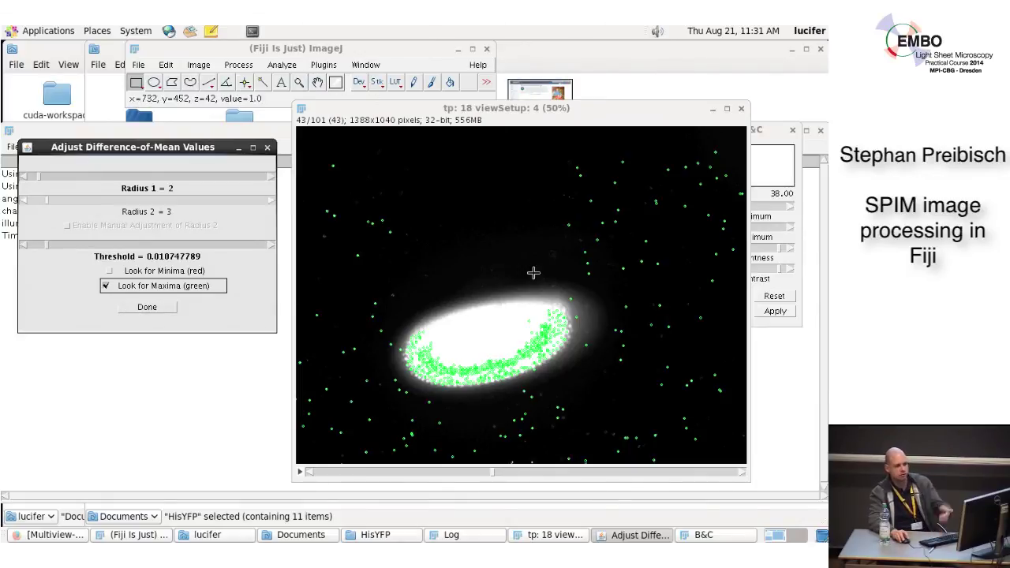
Accept the detection parameters to run the interest point detection on all views, and review the peak entries and saved XML line in the log
{"action": "left_click", "coordinate": [128, 310]}
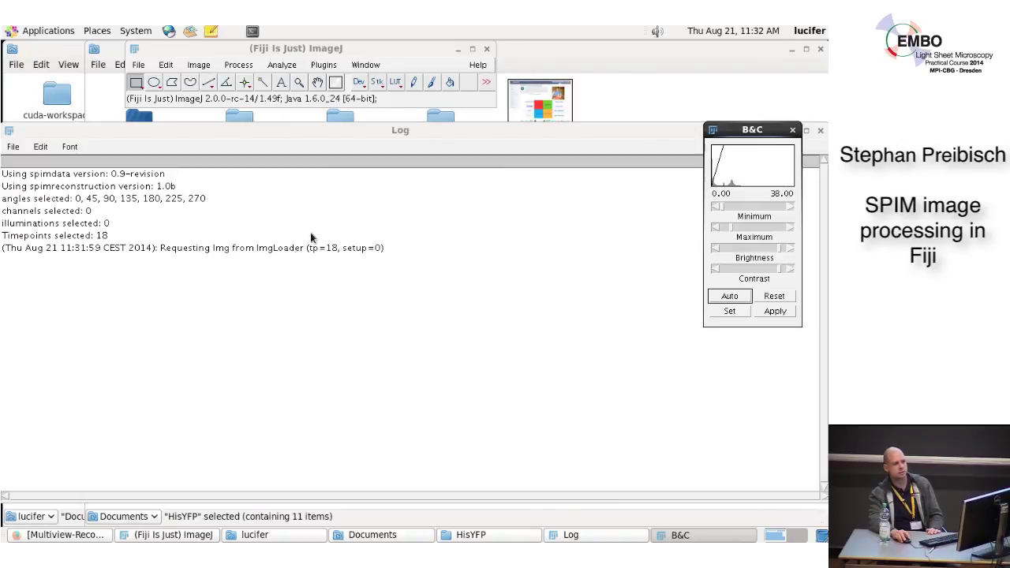
{"action": "left_click", "coordinate": [344, 131]}
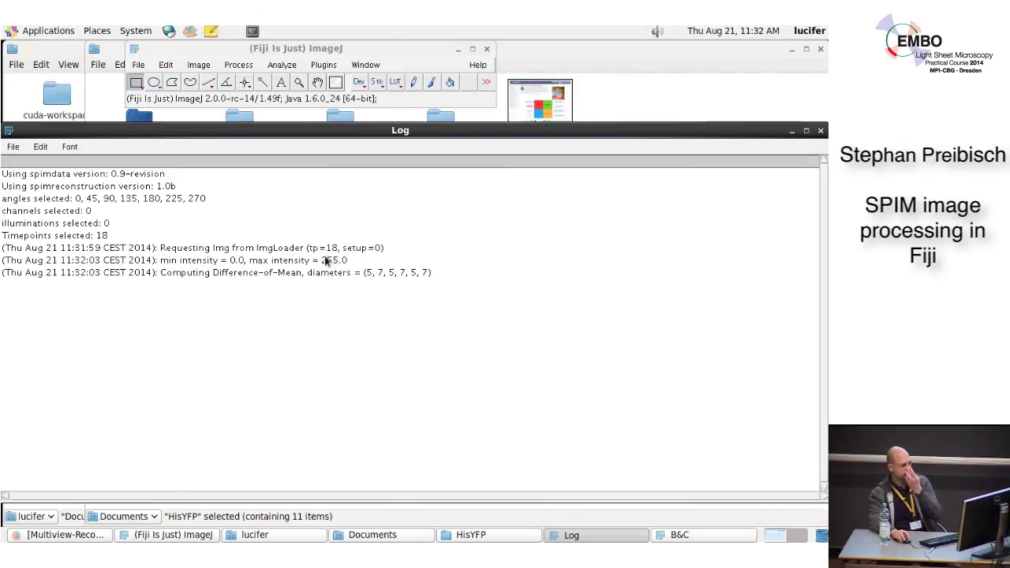
{"action": "left_click", "coordinate": [296, 265]}
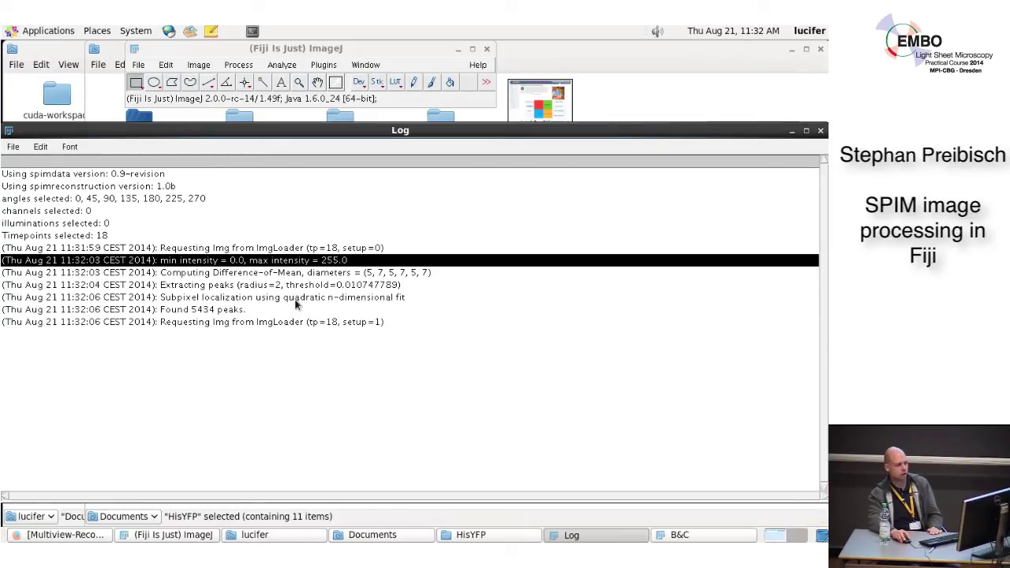
{"action": "left_click", "coordinate": [210, 309]}
{"action": "left_click", "coordinate": [241, 323]}
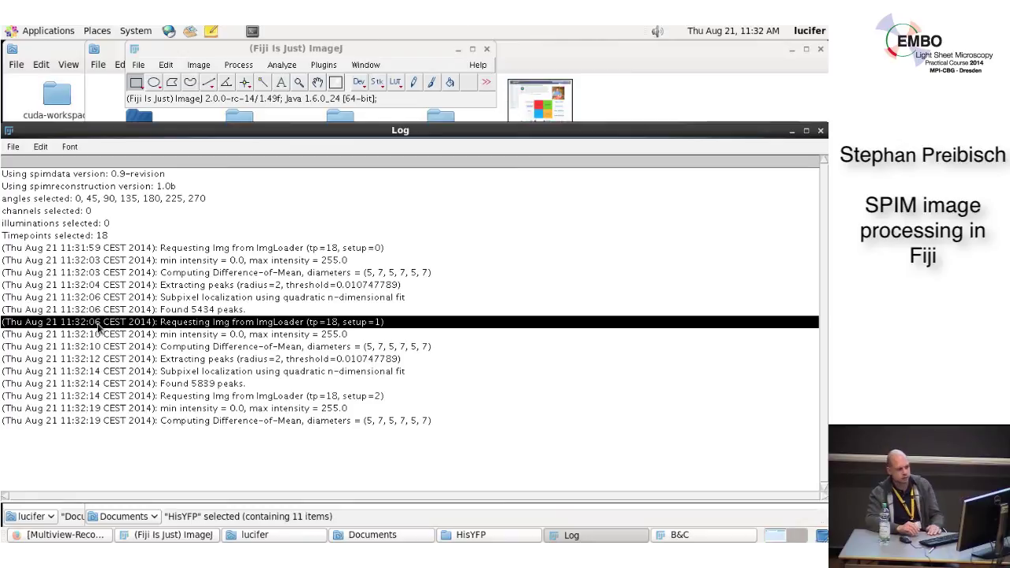
{"action": "left_click", "coordinate": [197, 312]}
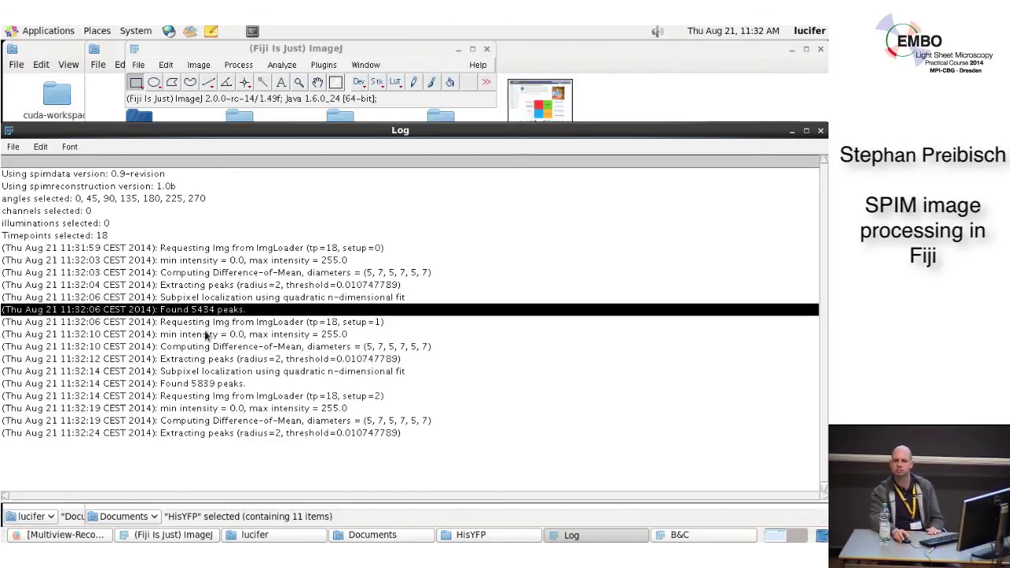
{"action": "left_click", "coordinate": [219, 383]}
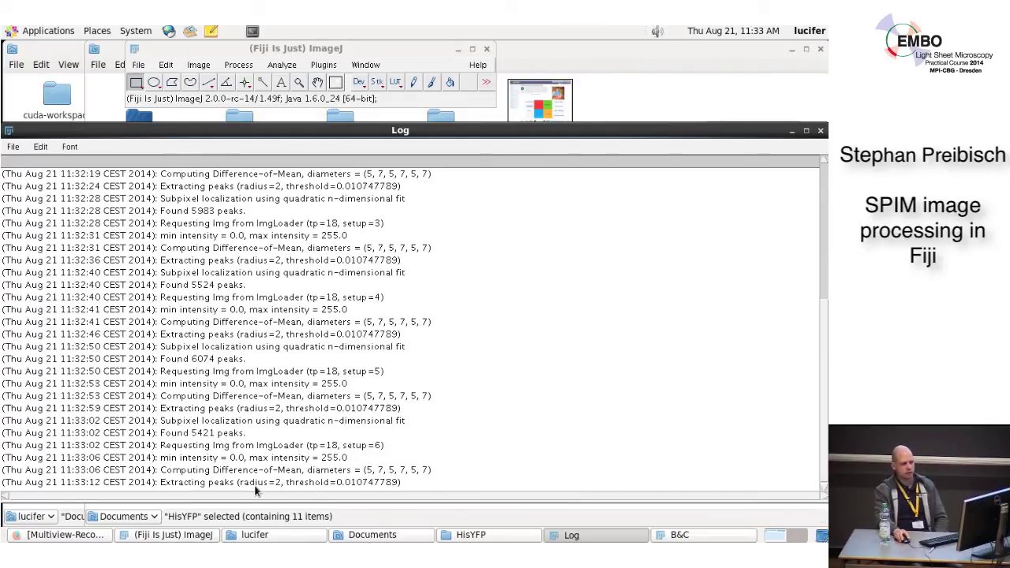
{"action": "left_click", "coordinate": [211, 436]}
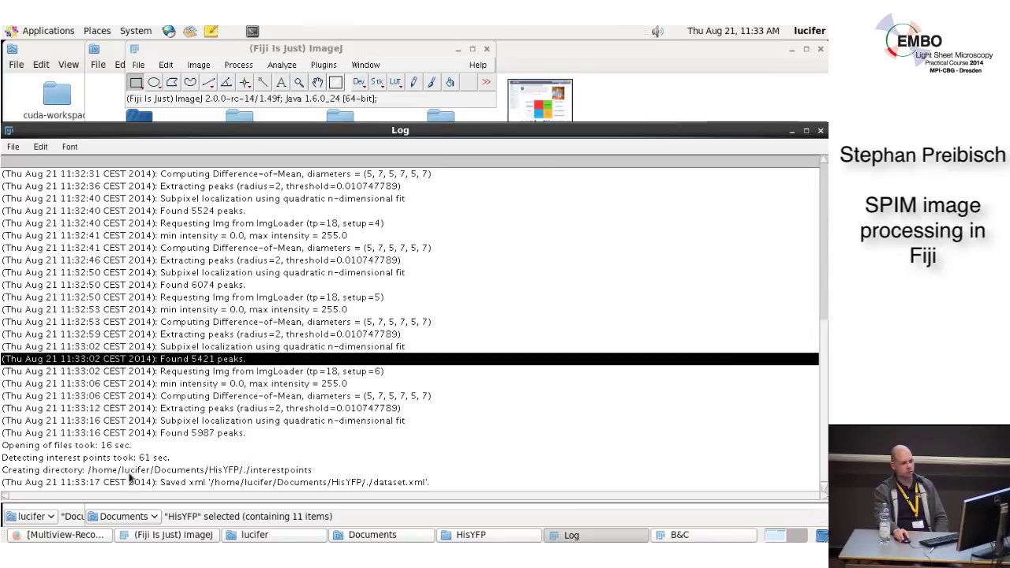
{"action": "left_click", "coordinate": [193, 482]}
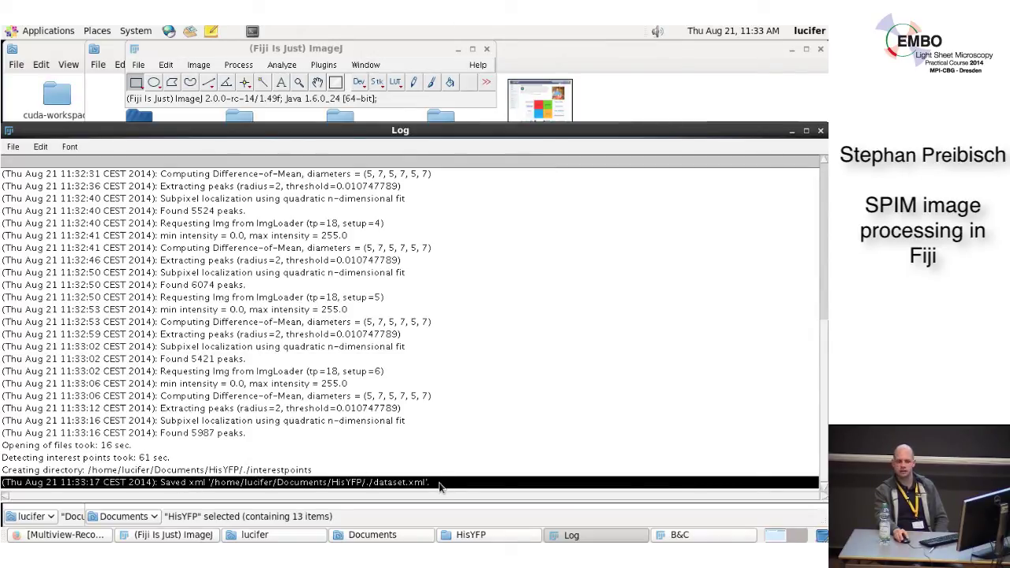
Open dataset.xml from the HisYFP folder in gedit, examine the stored interest point parameters, and close the file
{"action": "left_click", "coordinate": [71, 521]}
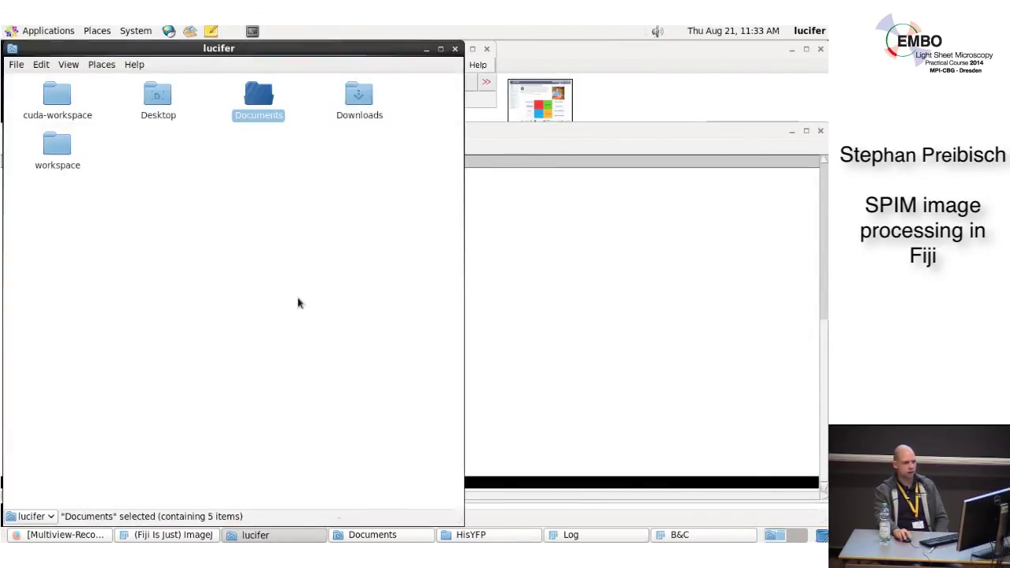
{"action": "left_click", "coordinate": [455, 49]}
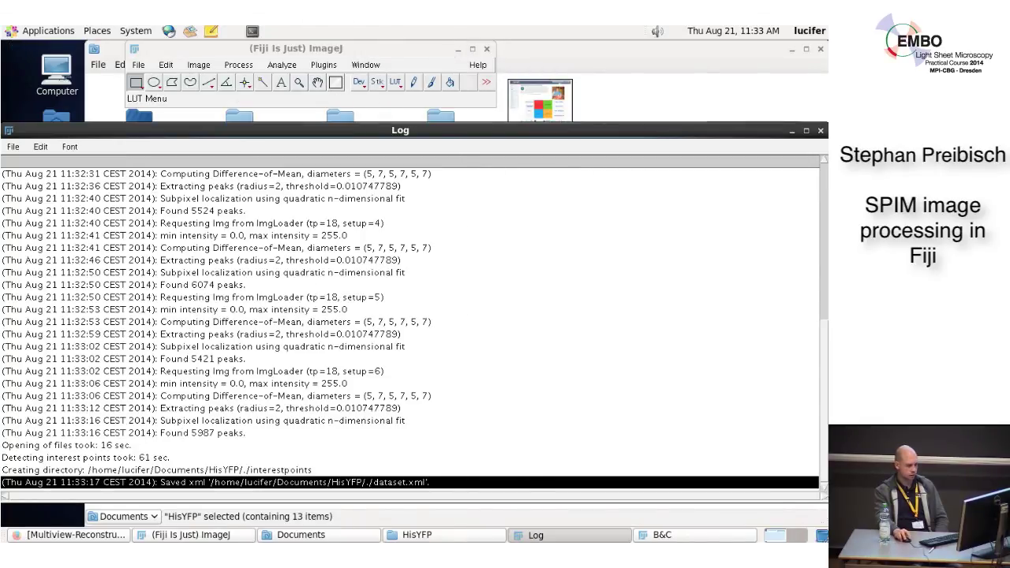
{"action": "left_click", "coordinate": [407, 534]}
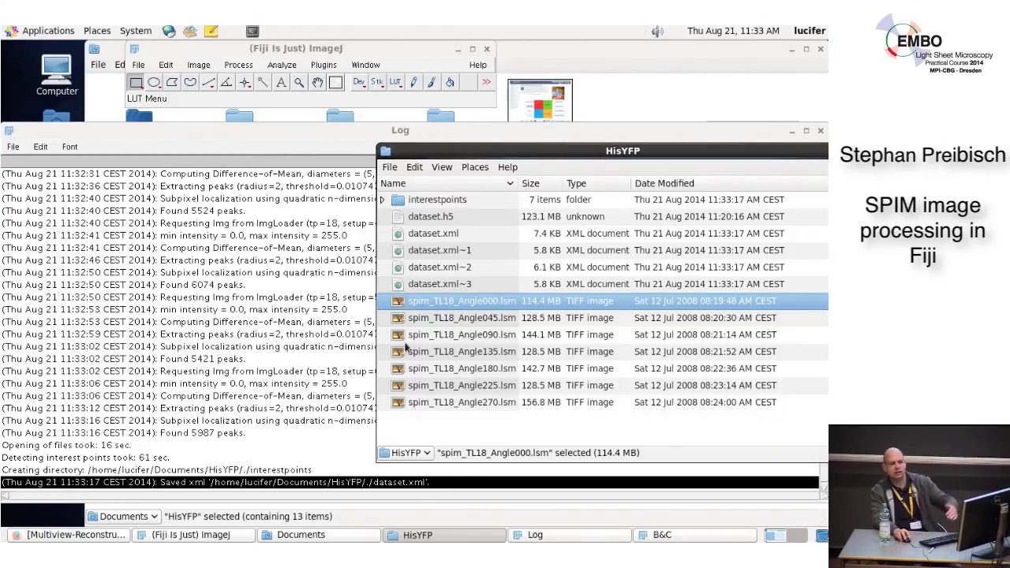
{"action": "left_click", "coordinate": [446, 239]}
{"action": "right_click", "coordinate": [445, 239]}
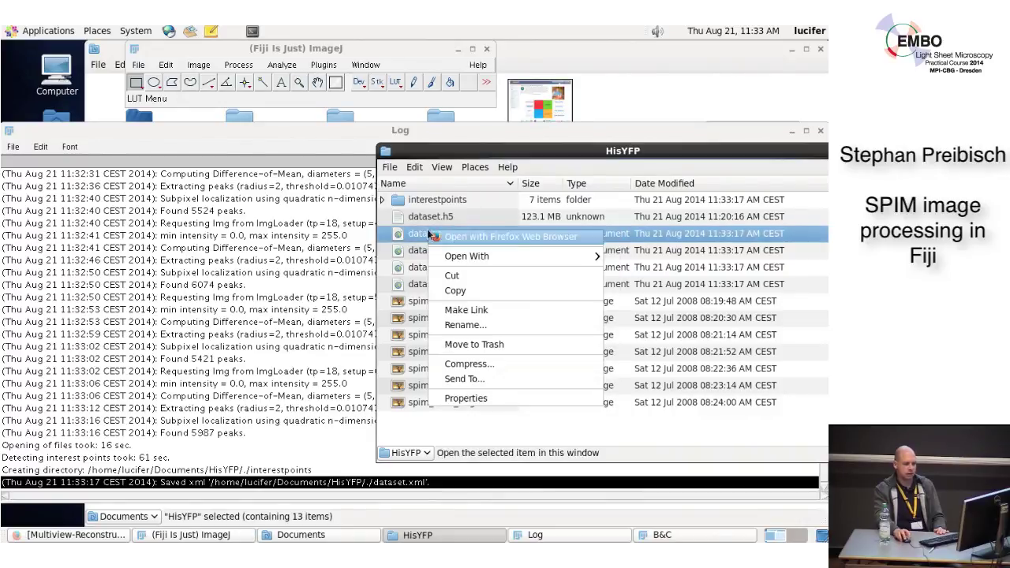
{"action": "mouse_move", "coordinate": [584, 257]}
{"action": "left_click", "coordinate": [659, 289]}
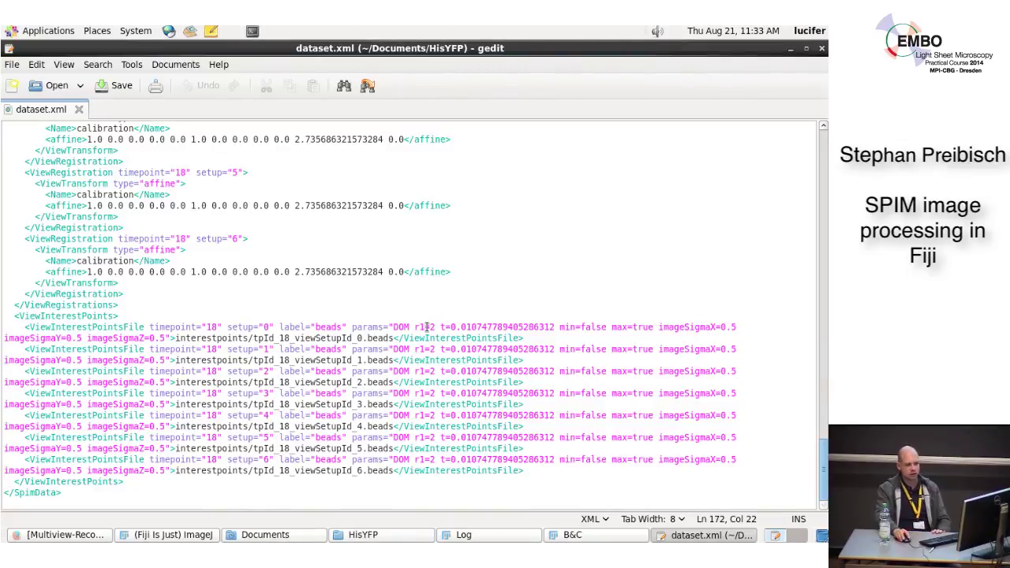
{"action": "left_click", "coordinate": [456, 326]}
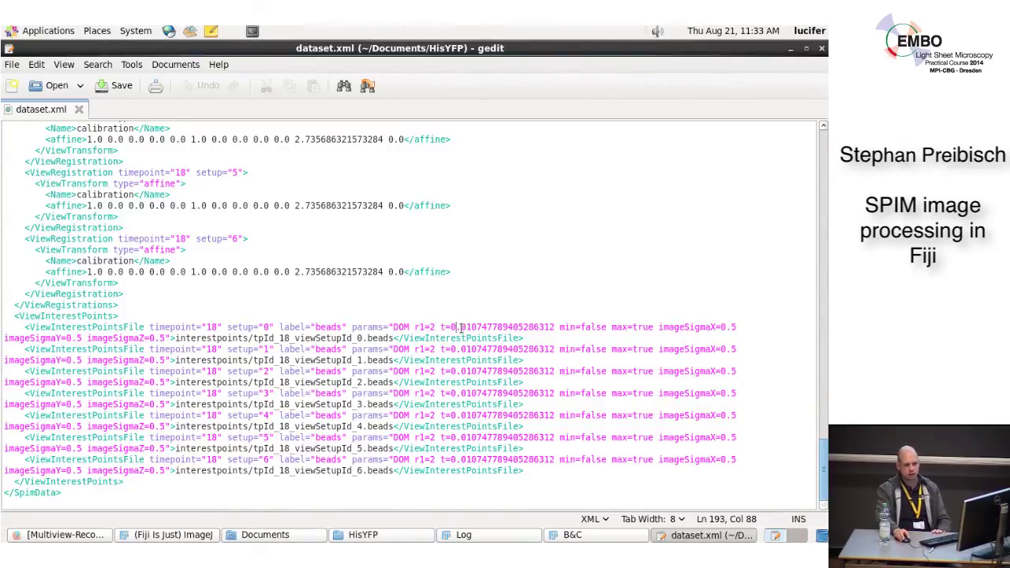
{"action": "left_click", "coordinate": [821, 50]}
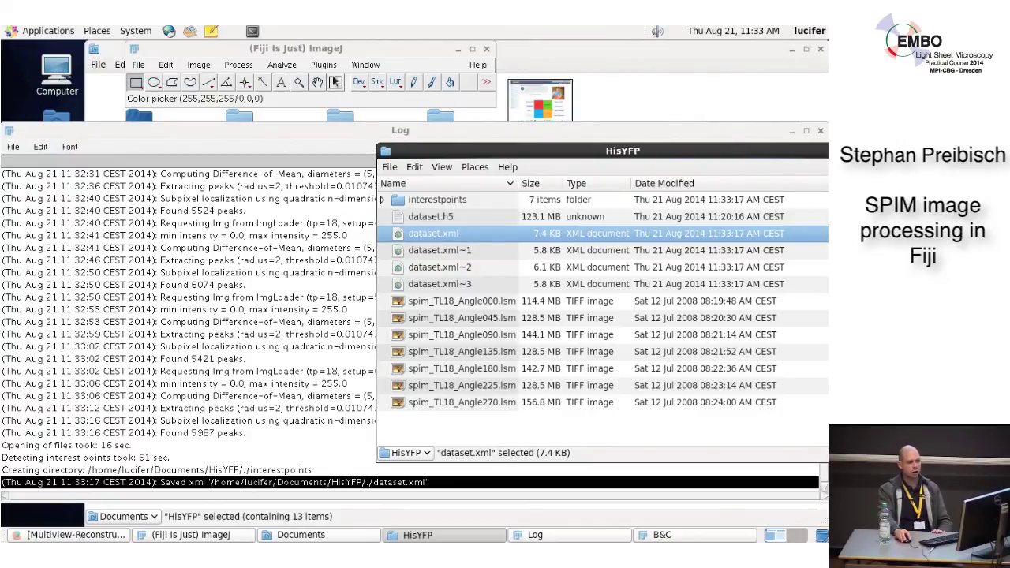
Start Register Dataset based on Interest Points for HisYFP/dataset.xml with all angles, all illuminations and all timepoints
{"action": "left_click", "coordinate": [337, 54]}
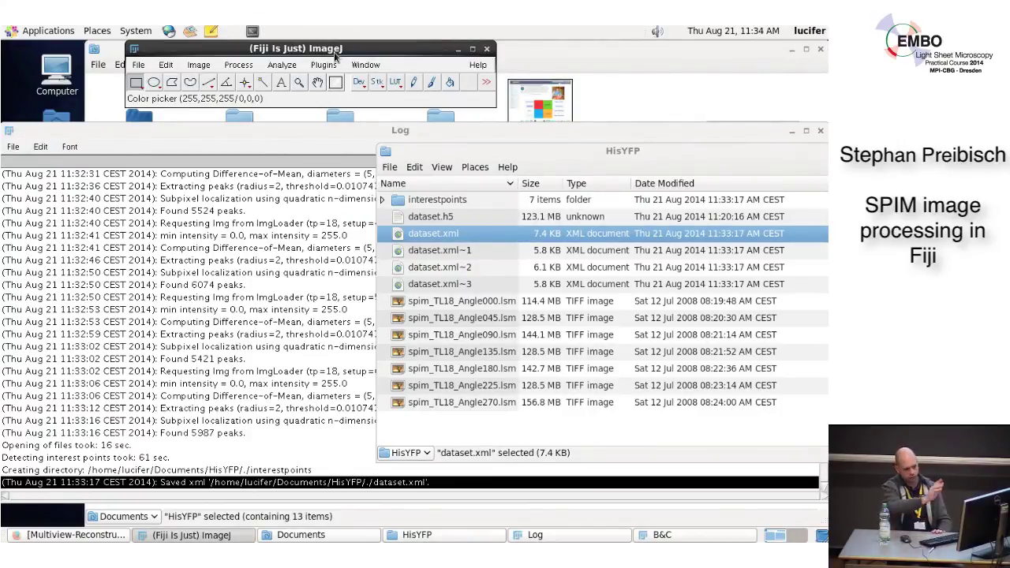
{"action": "left_click", "coordinate": [326, 66]}
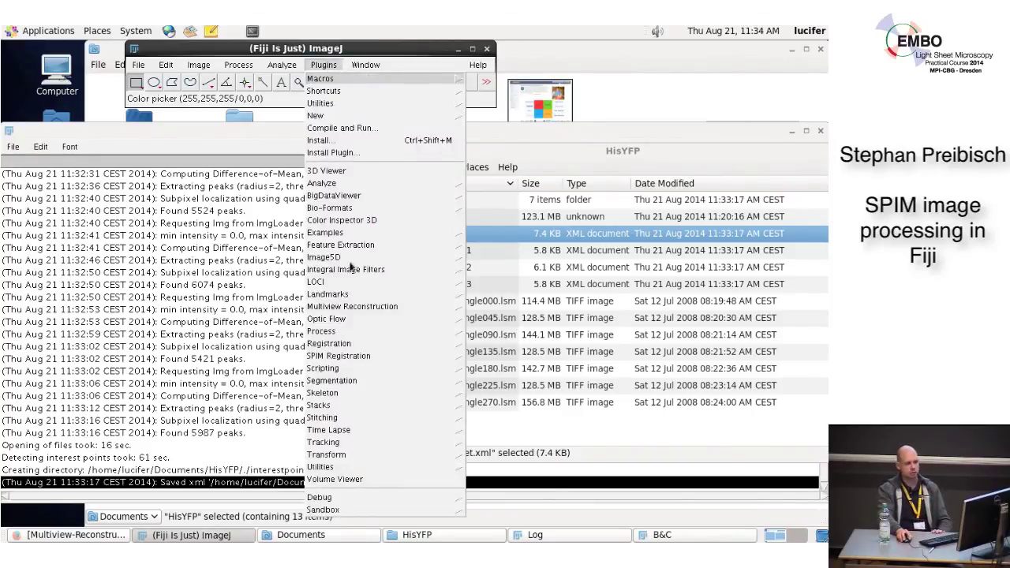
{"action": "mouse_move", "coordinate": [354, 306]}
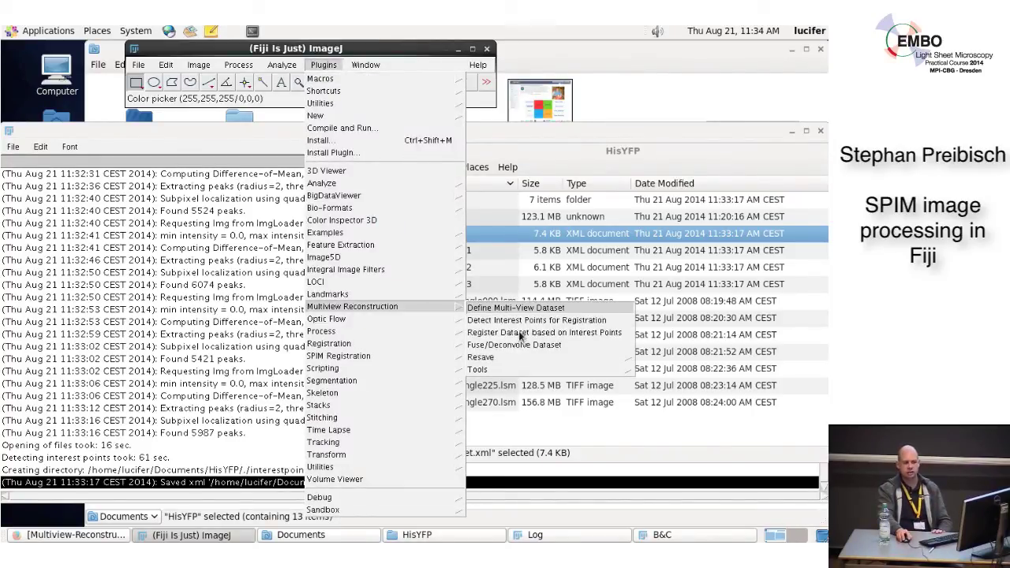
{"action": "left_click", "coordinate": [585, 334]}
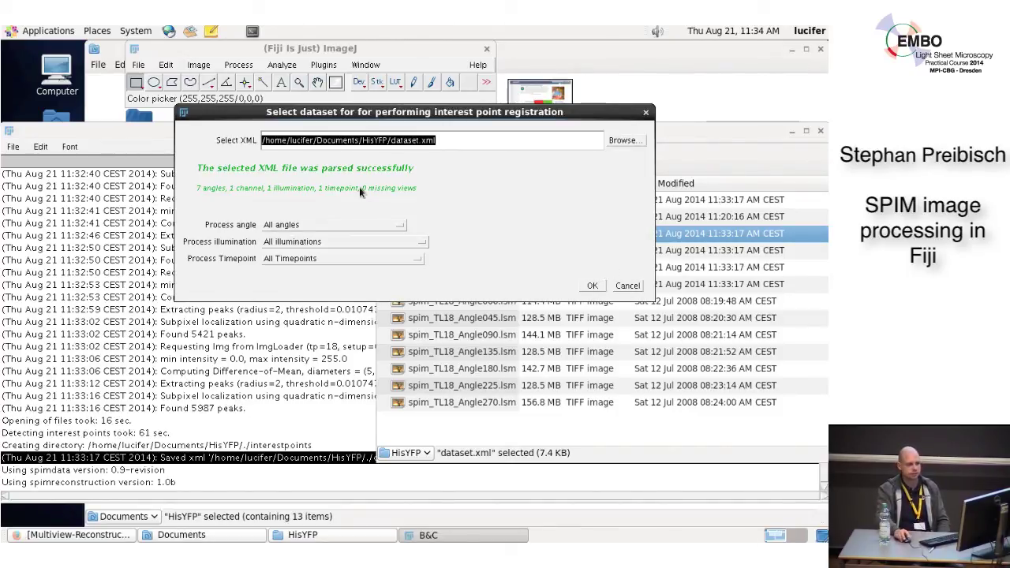
{"action": "left_click", "coordinate": [596, 287]}
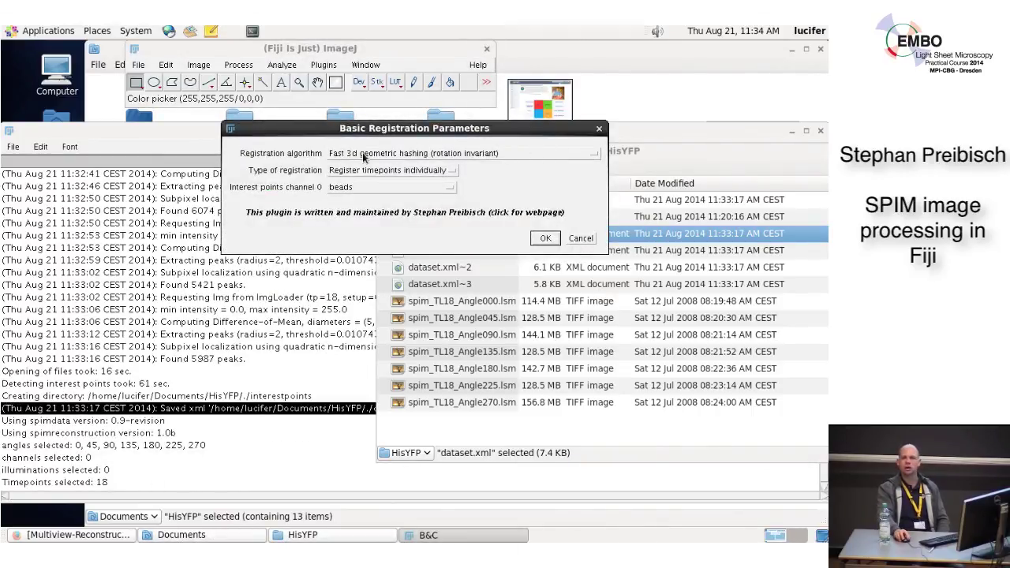
Accept the basic registration parameters with Fast 3d geometric hashing (rotation invariant), timepoints registered individually, and beads as channel 0 interest points
{"action": "left_click", "coordinate": [573, 154]}
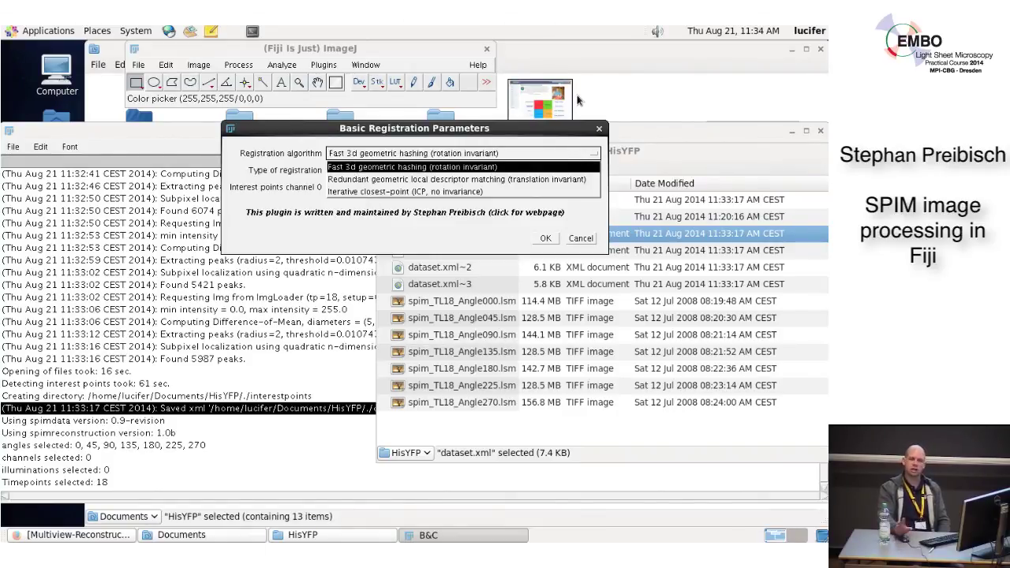
{"action": "left_click", "coordinate": [503, 155]}
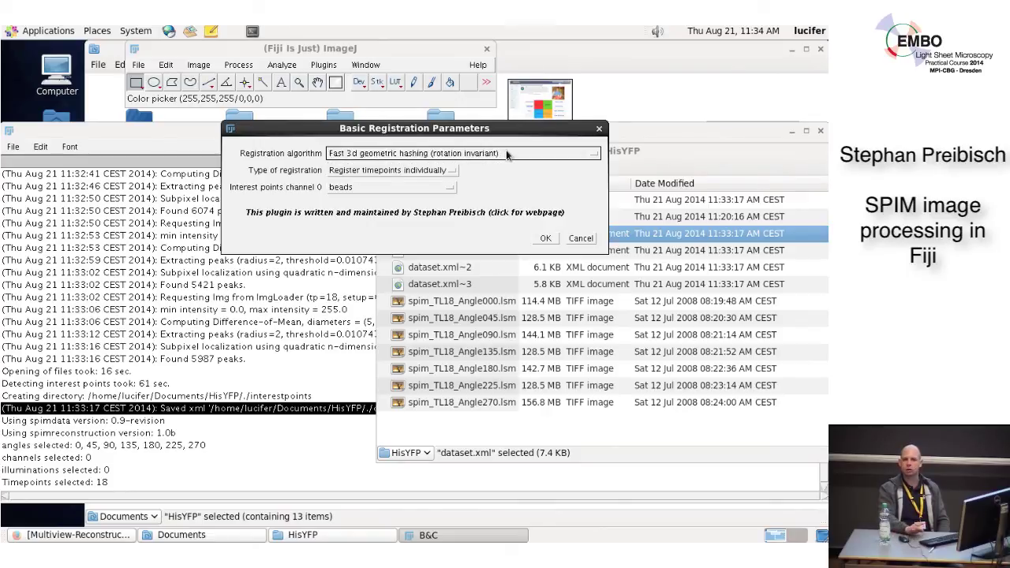
{"action": "left_click", "coordinate": [428, 172]}
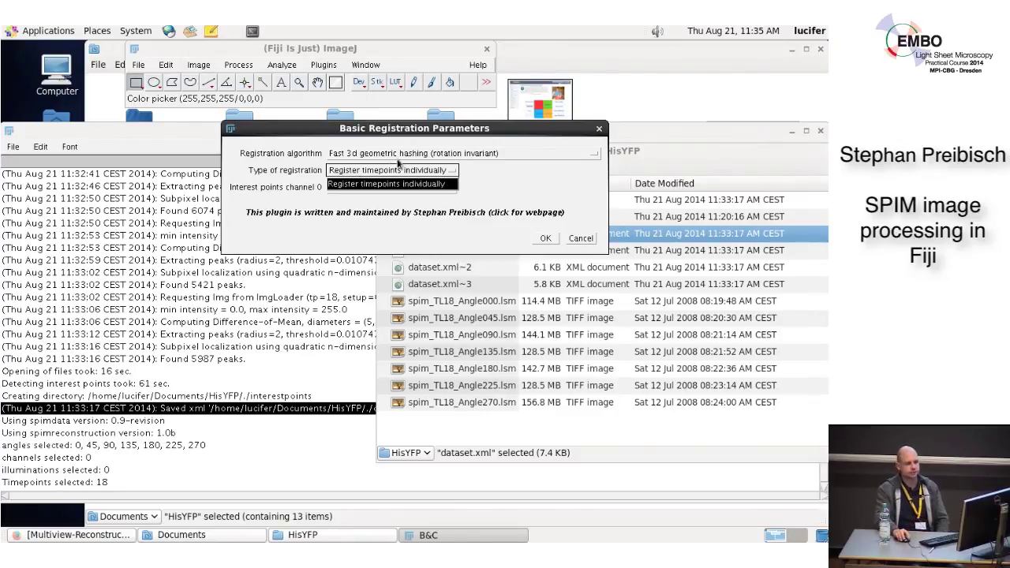
{"action": "left_click", "coordinate": [375, 169]}
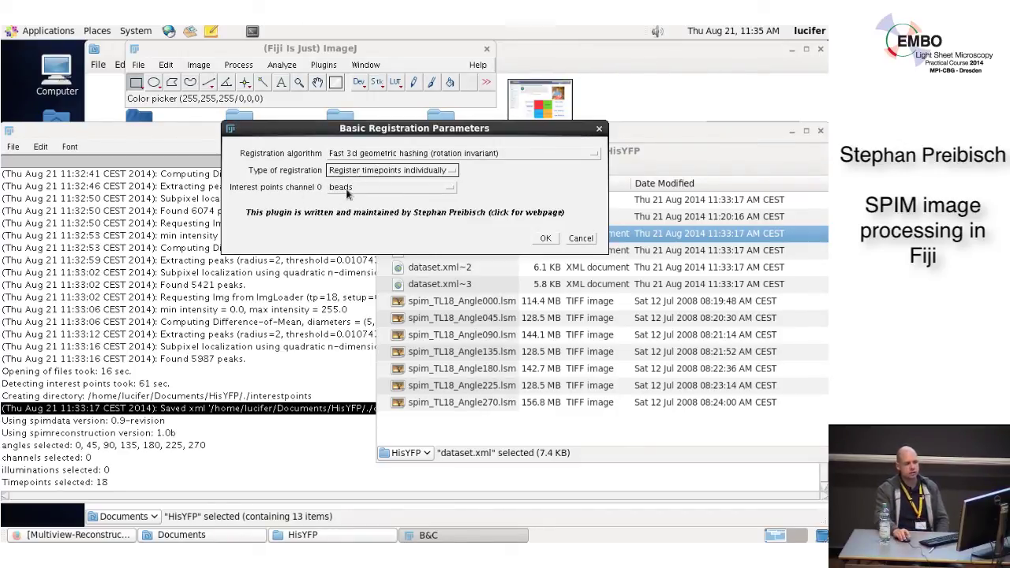
{"action": "left_click", "coordinate": [351, 186]}
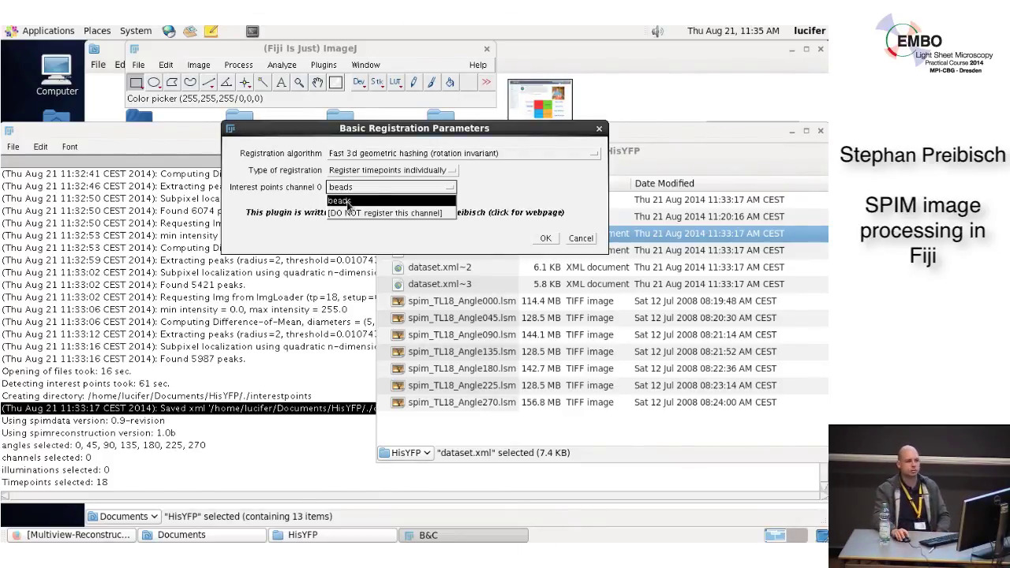
{"action": "left_click", "coordinate": [347, 202]}
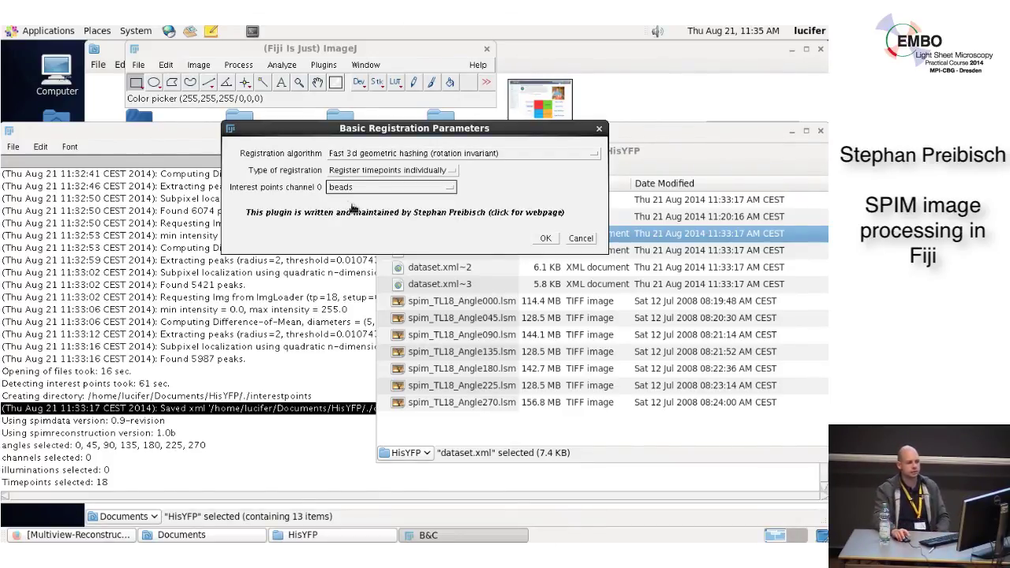
{"action": "left_click", "coordinate": [545, 238]}
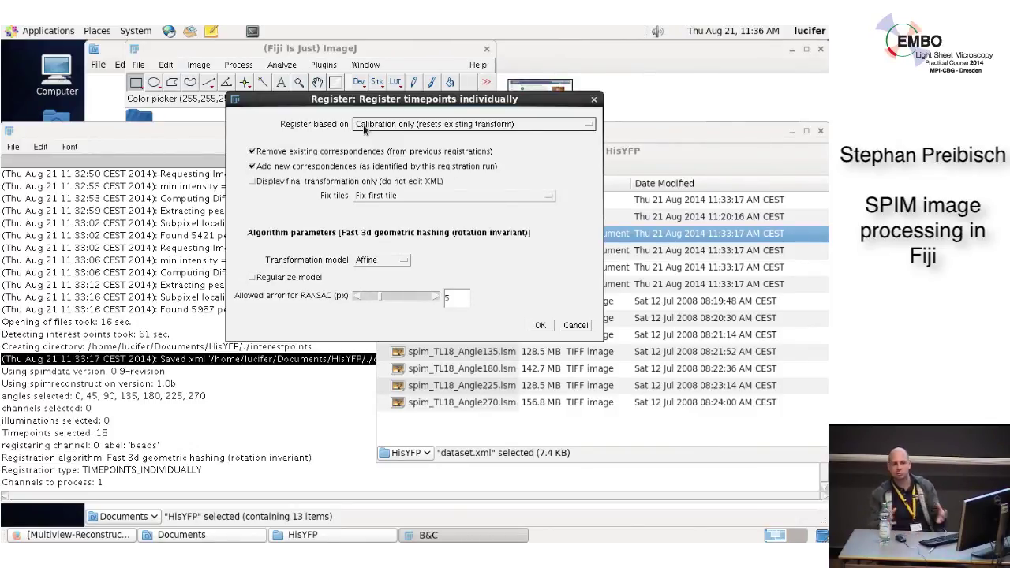
Base the registration on Calibration only (resets existing transform), and switch Display final transformation only on and back off
{"action": "left_click", "coordinate": [471, 126]}
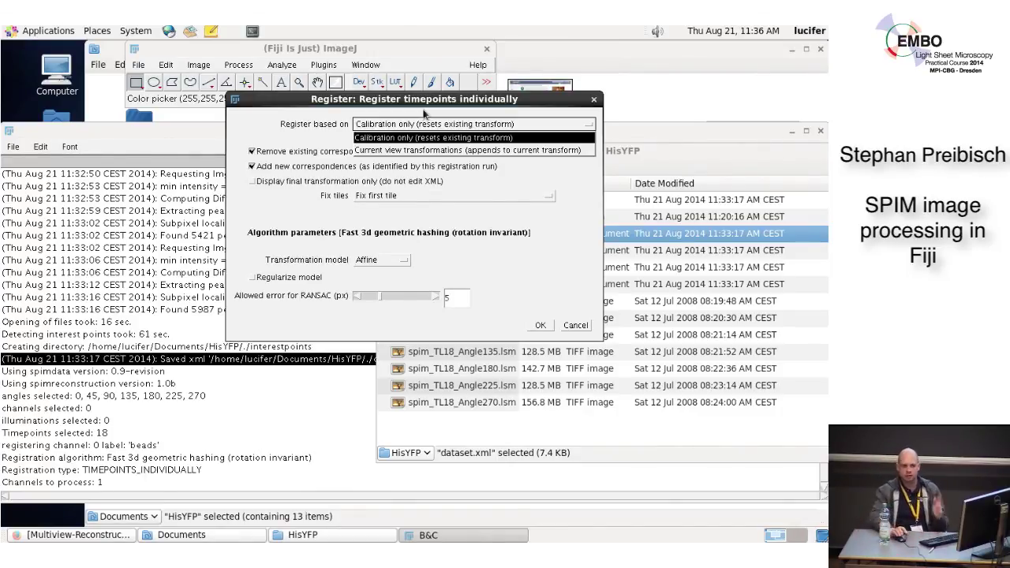
{"action": "left_click", "coordinate": [464, 138]}
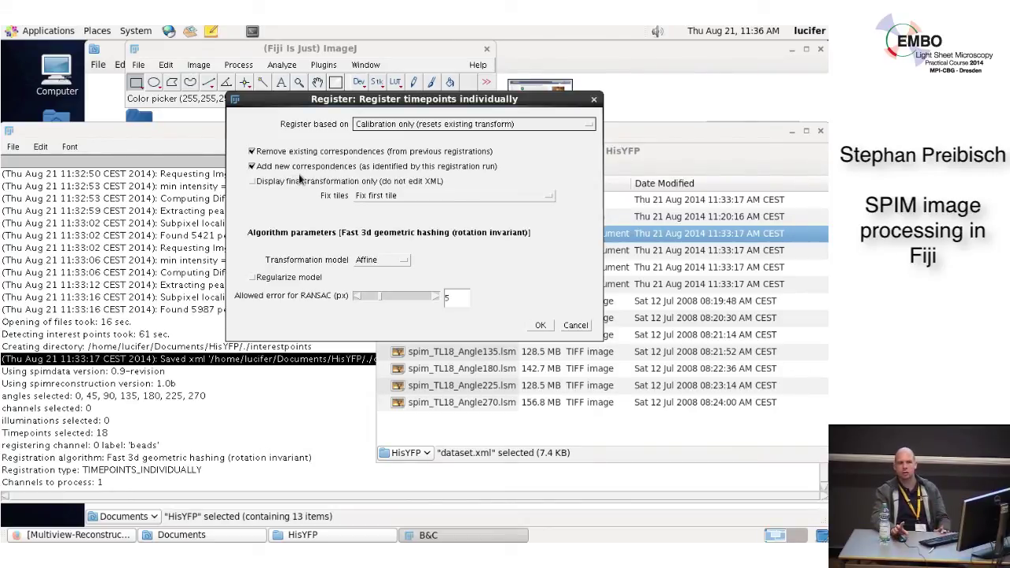
{"action": "left_click", "coordinate": [252, 182]}
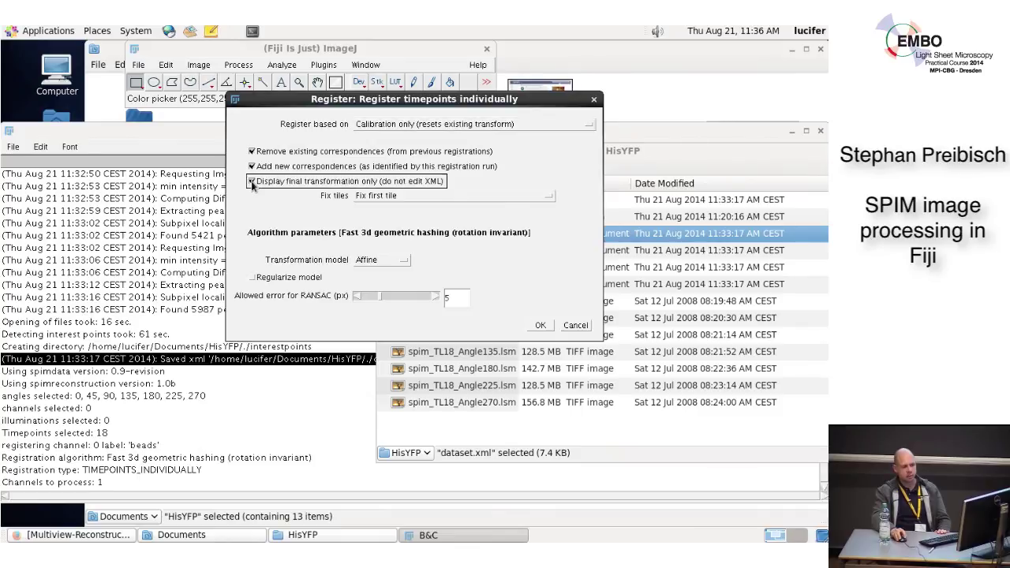
{"action": "left_click", "coordinate": [429, 182]}
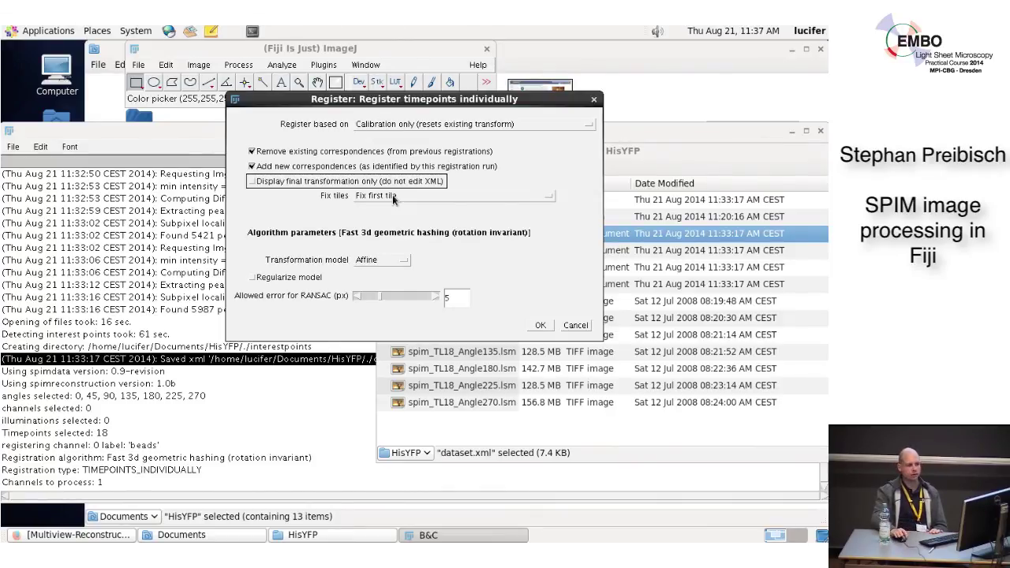
Compare the available transformation models, keep Affine, and run the registration with an allowed RANSAC error of 5 px
{"action": "left_click", "coordinate": [367, 262]}
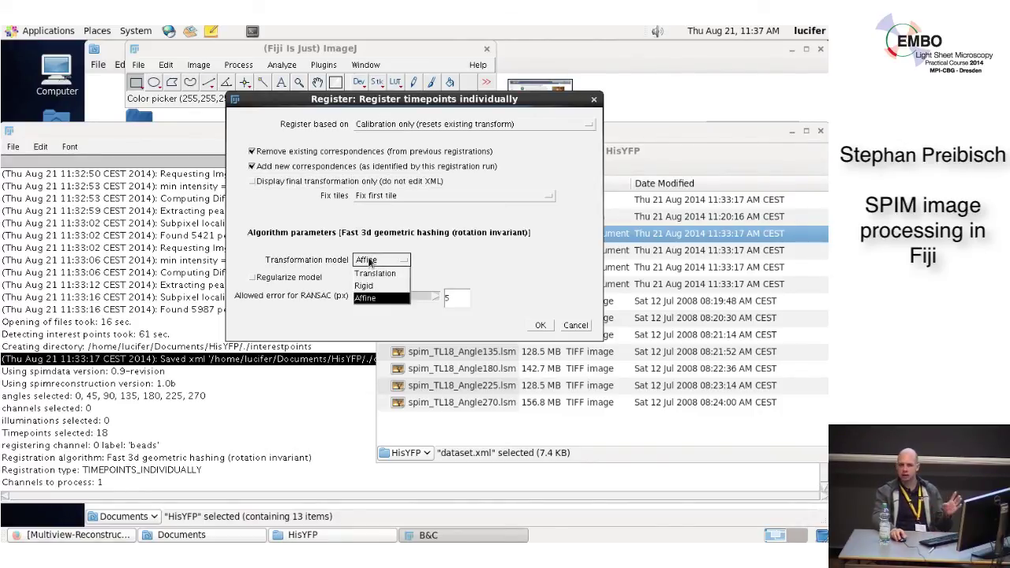
{"action": "left_click", "coordinate": [369, 264]}
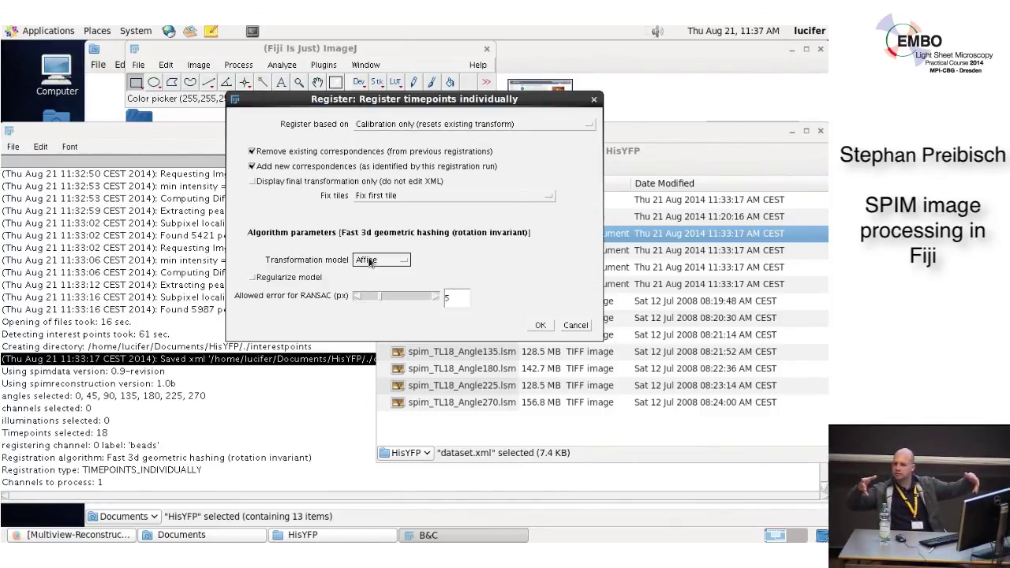
{"action": "left_click", "coordinate": [370, 262]}
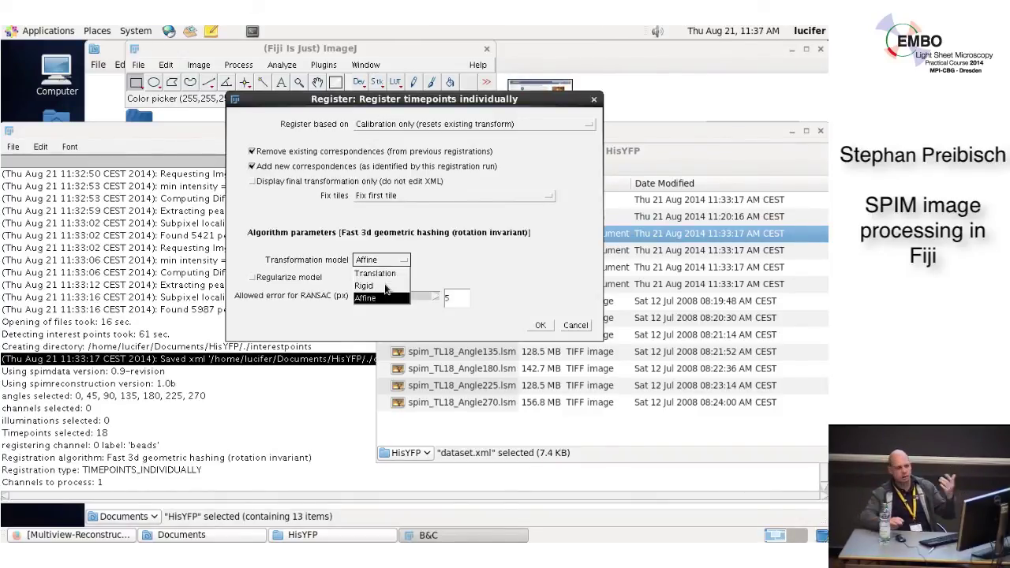
{"action": "left_click", "coordinate": [359, 299]}
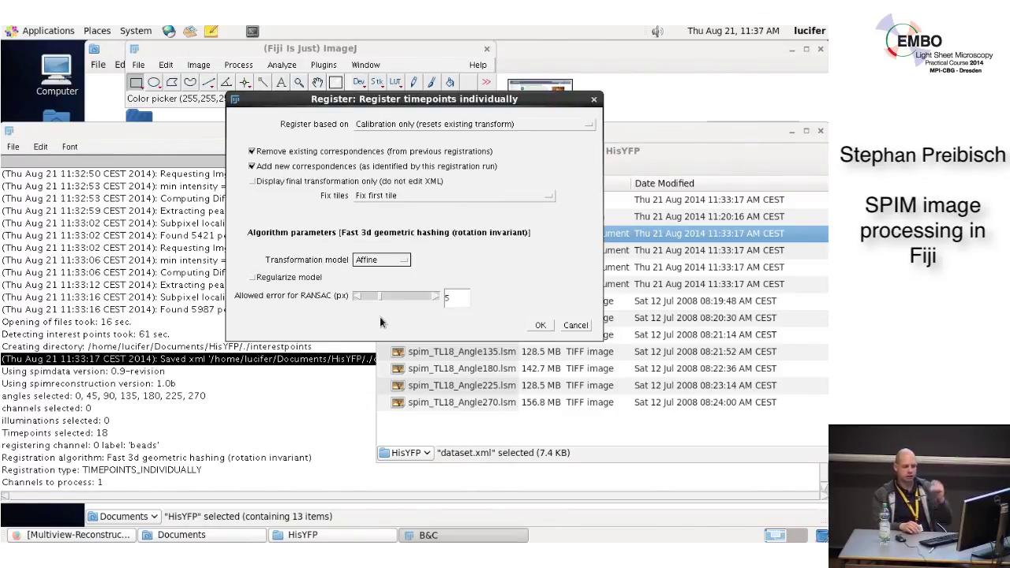
{"action": "left_click", "coordinate": [542, 327]}
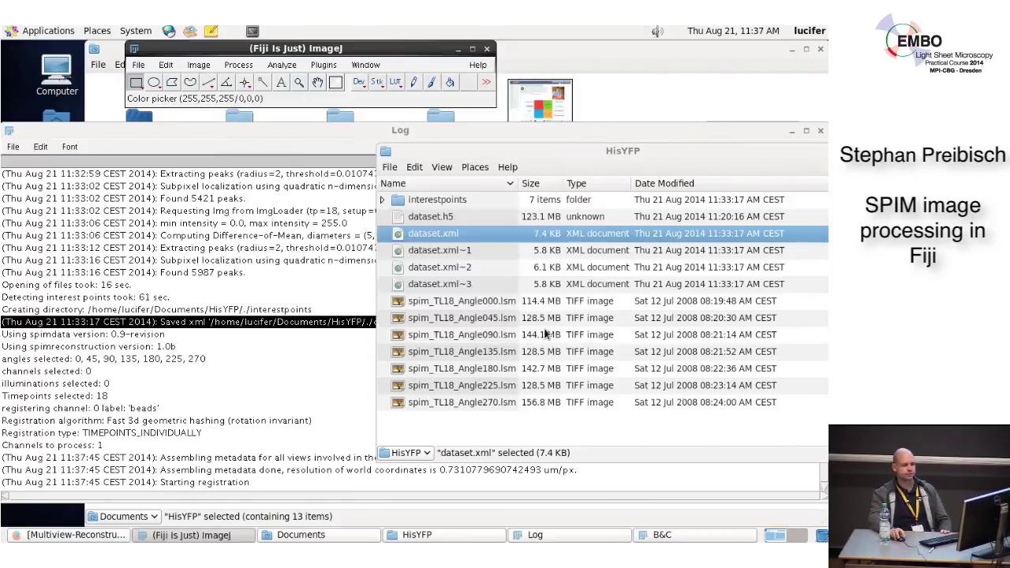
Bring the log forward, review the registration output, and reposition and widen its window so the average error values can be read
{"action": "left_click", "coordinate": [246, 141]}
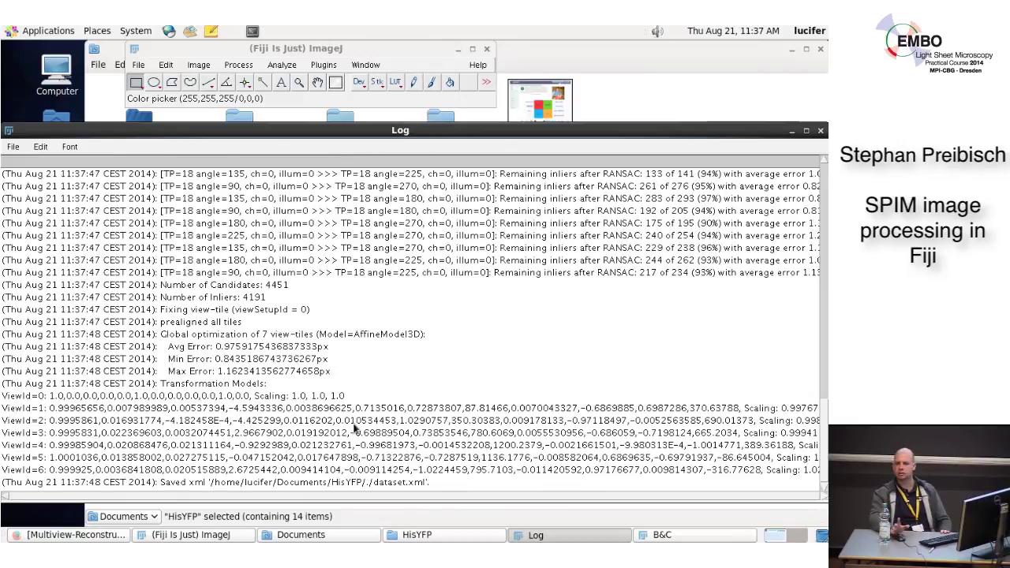
{"action": "scroll", "coordinate": [338, 347], "scroll_direction": "up", "scroll_amount": 4}
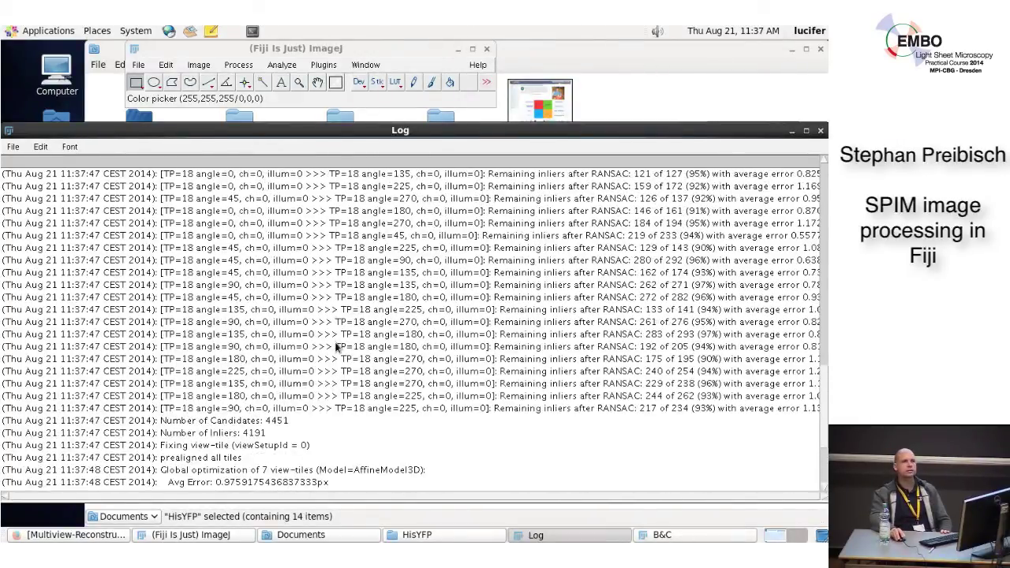
{"action": "scroll", "coordinate": [333, 352], "scroll_direction": "up", "scroll_amount": 2}
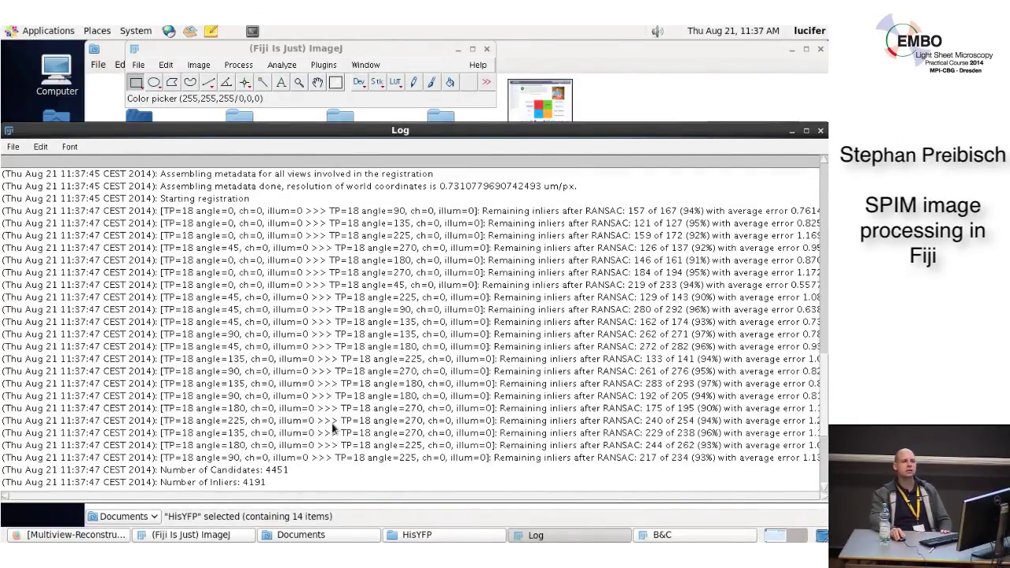
{"action": "scroll", "coordinate": [333, 428], "scroll_direction": "down", "scroll_amount": 5}
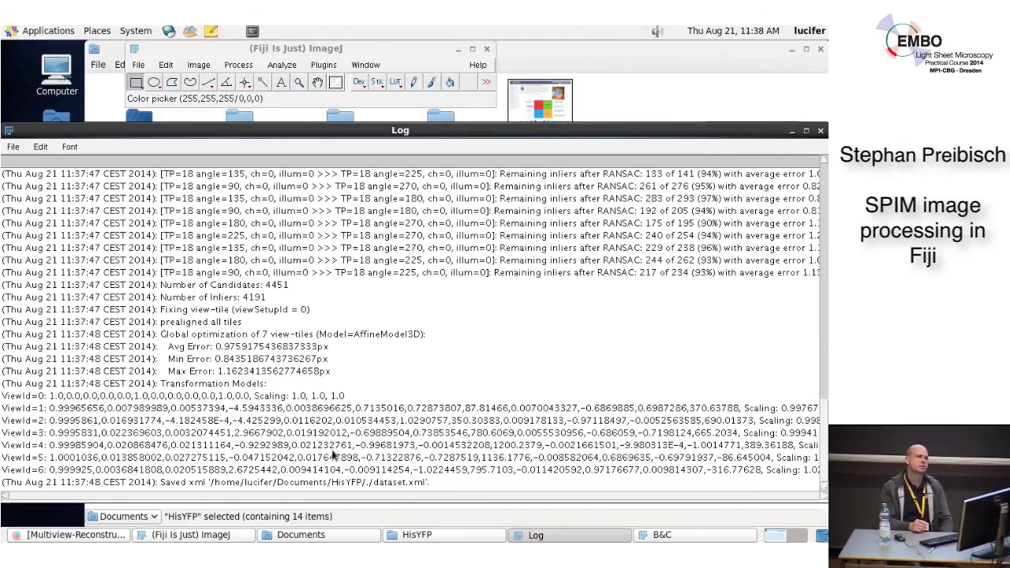
{"action": "scroll", "coordinate": [333, 455], "scroll_direction": "up", "scroll_amount": 5}
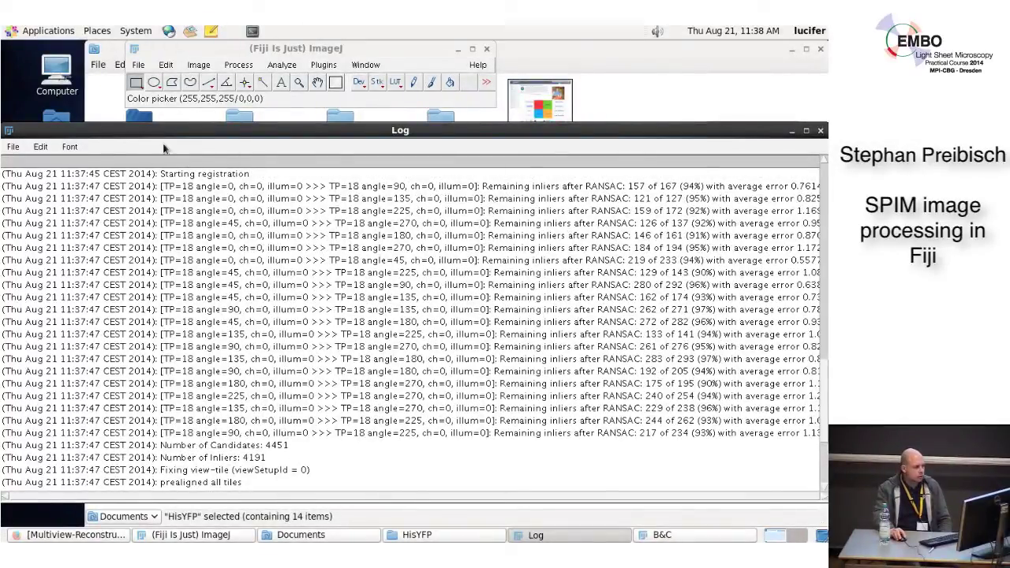
{"action": "left_click_drag", "start_coordinate": [197, 133], "coordinate": [64, 130]}
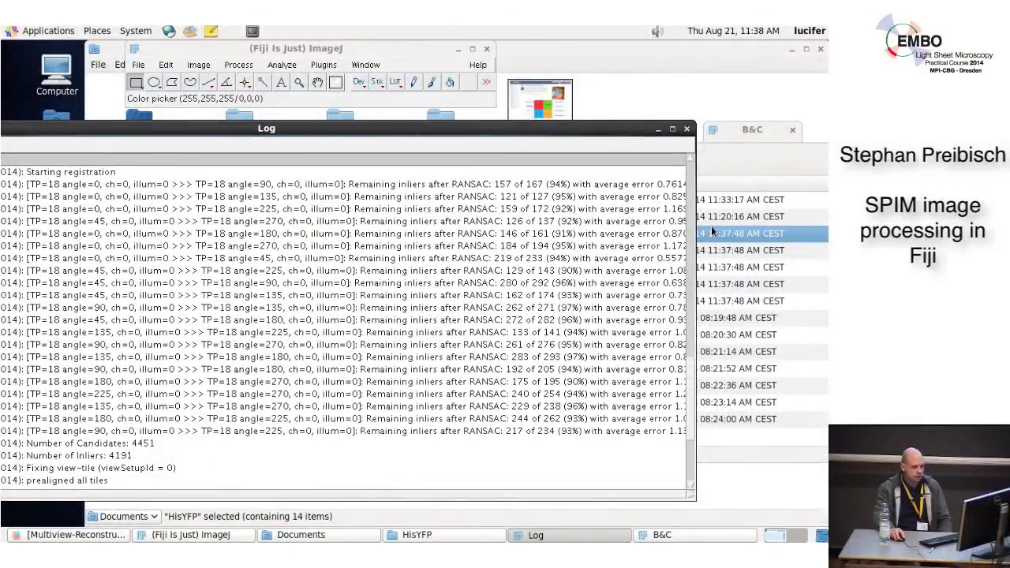
{"action": "left_click_drag", "start_coordinate": [694, 226], "coordinate": [803, 227]}
Highlight the pairwise RANSAC entries in the log and examine their inlier ratios and average errors
{"action": "left_click", "coordinate": [80, 190]}
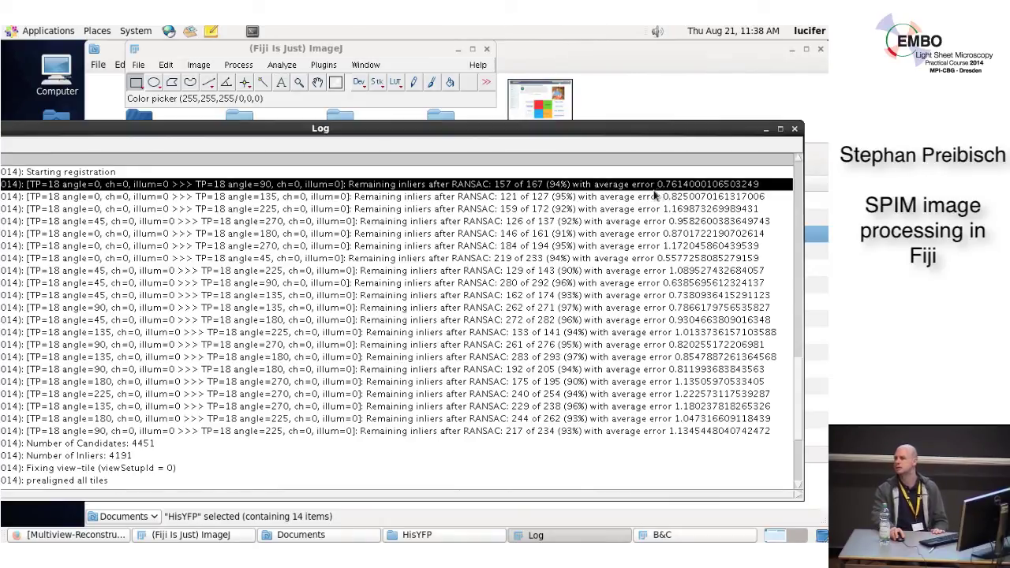
{"action": "left_click_drag", "start_coordinate": [224, 189], "coordinate": [219, 434]}
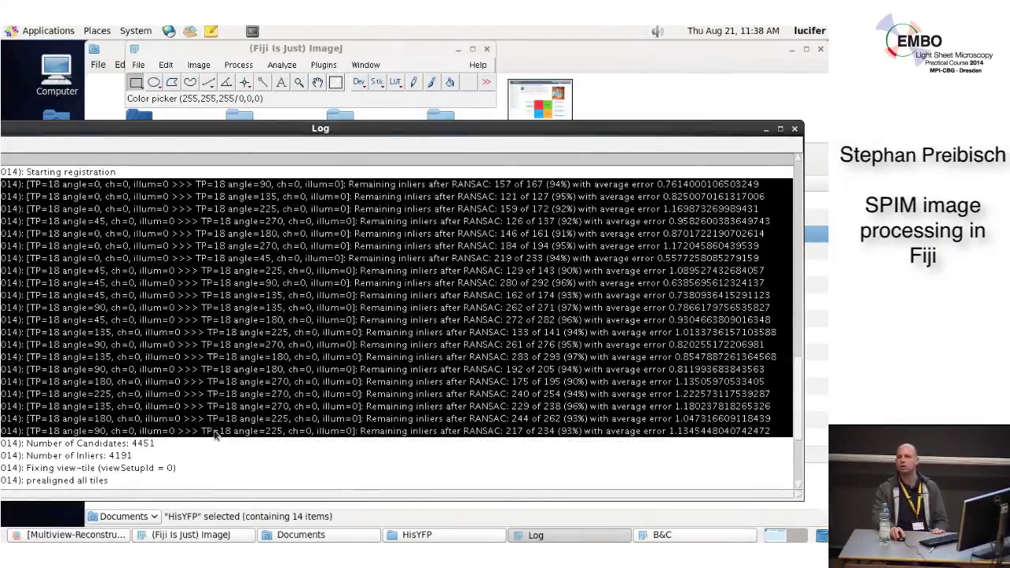
{"action": "left_click", "coordinate": [229, 483]}
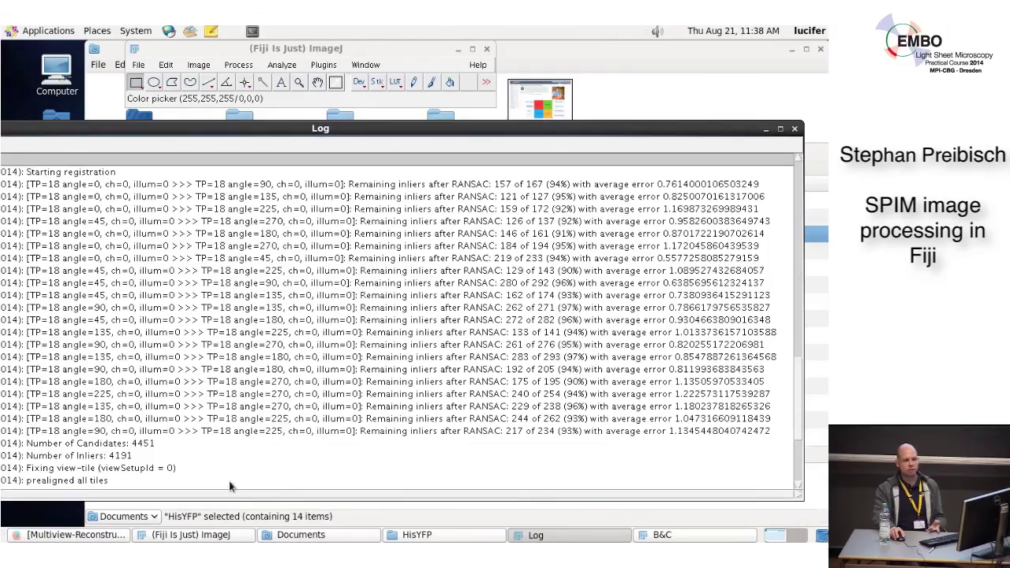
{"action": "scroll", "coordinate": [314, 429], "scroll_direction": "up", "scroll_amount": 1}
{"action": "left_click_drag", "start_coordinate": [214, 196], "coordinate": [217, 444]}
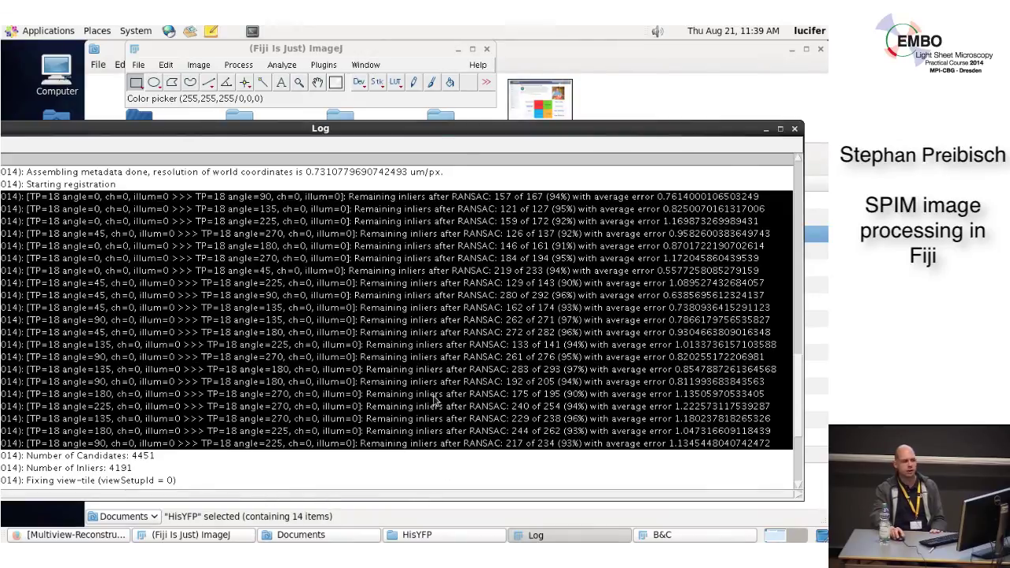
{"action": "left_click", "coordinate": [187, 474]}
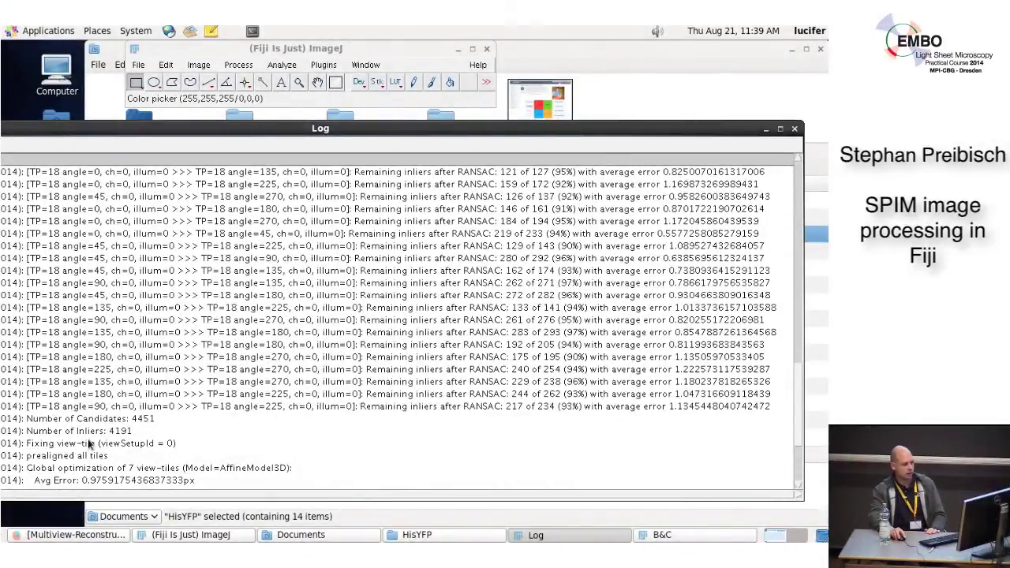
Examine the total inlier number, the global optimization's average error and the transformation models of all views in the log
{"action": "left_click", "coordinate": [95, 434]}
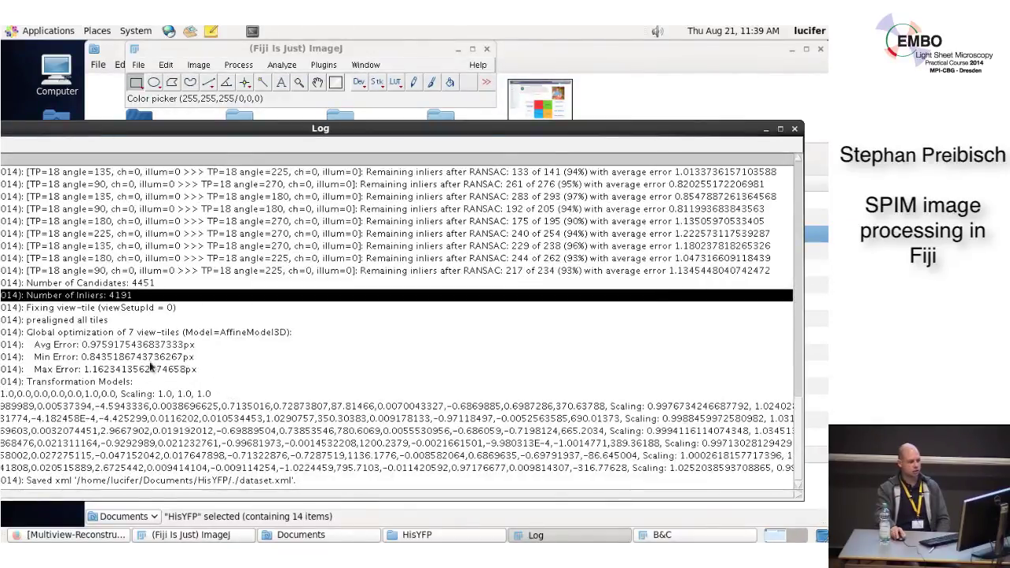
{"action": "left_click", "coordinate": [99, 347]}
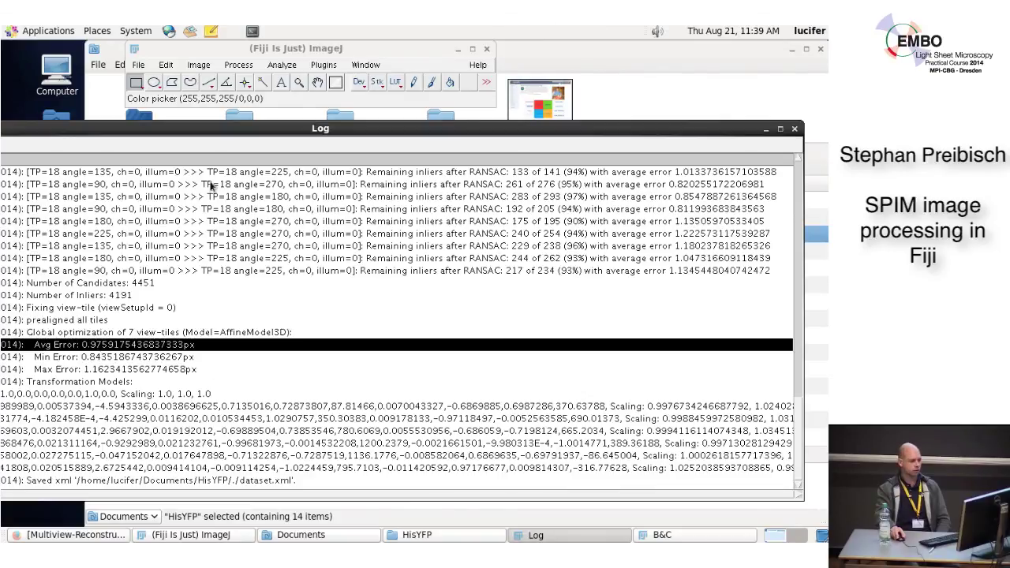
{"action": "left_click_drag", "start_coordinate": [212, 137], "coordinate": [237, 101]}
{"action": "left_click_drag", "start_coordinate": [94, 357], "coordinate": [89, 446]}
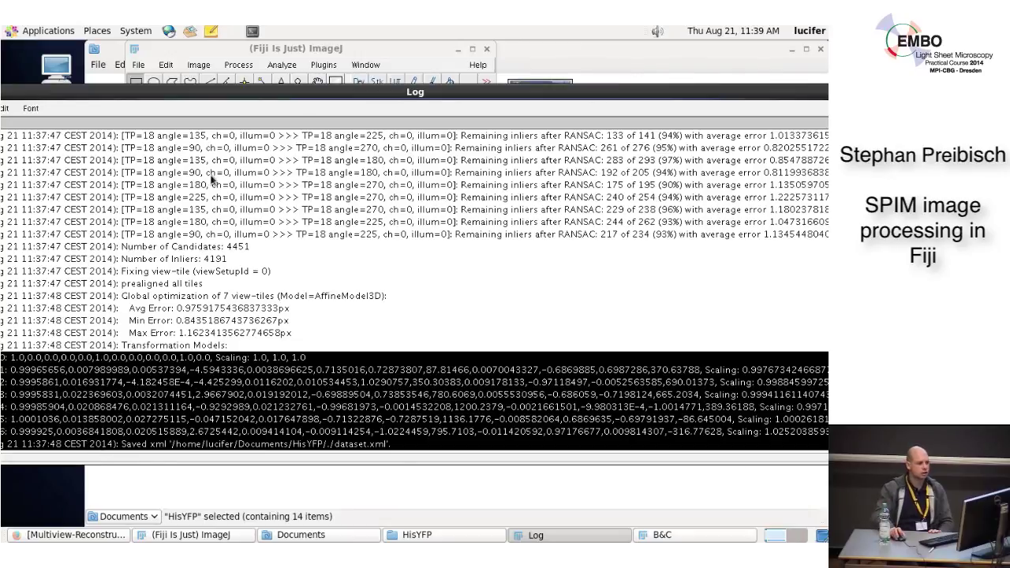
Go back to the earlier interest point detection entries in the log and reposition its window to read the peak counts per view
{"action": "scroll", "coordinate": [219, 265], "scroll_direction": "up", "scroll_amount": 15}
{"action": "scroll", "coordinate": [219, 264], "scroll_direction": "up", "scroll_amount": 9}
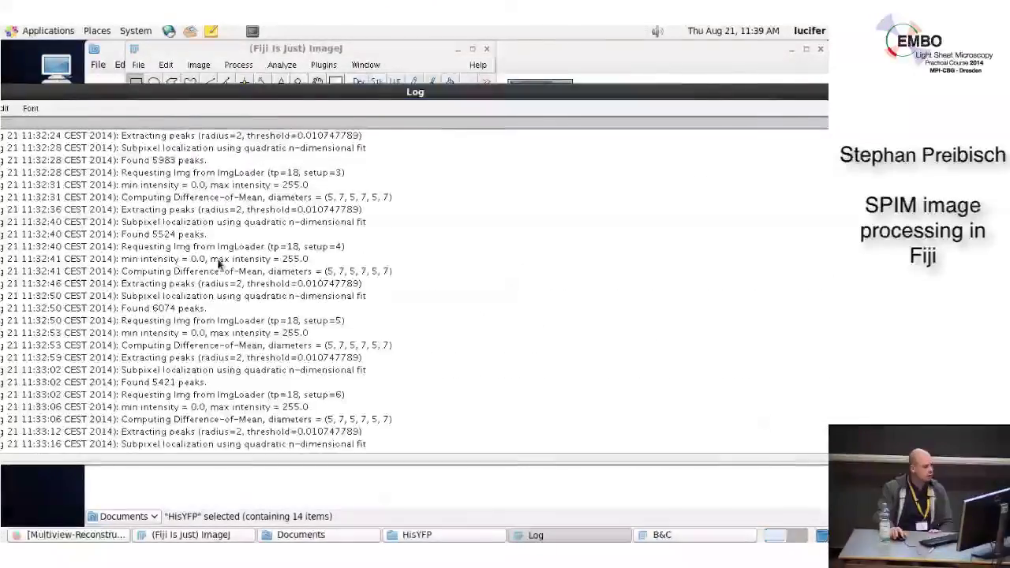
{"action": "double_click", "coordinate": [490, 97]}
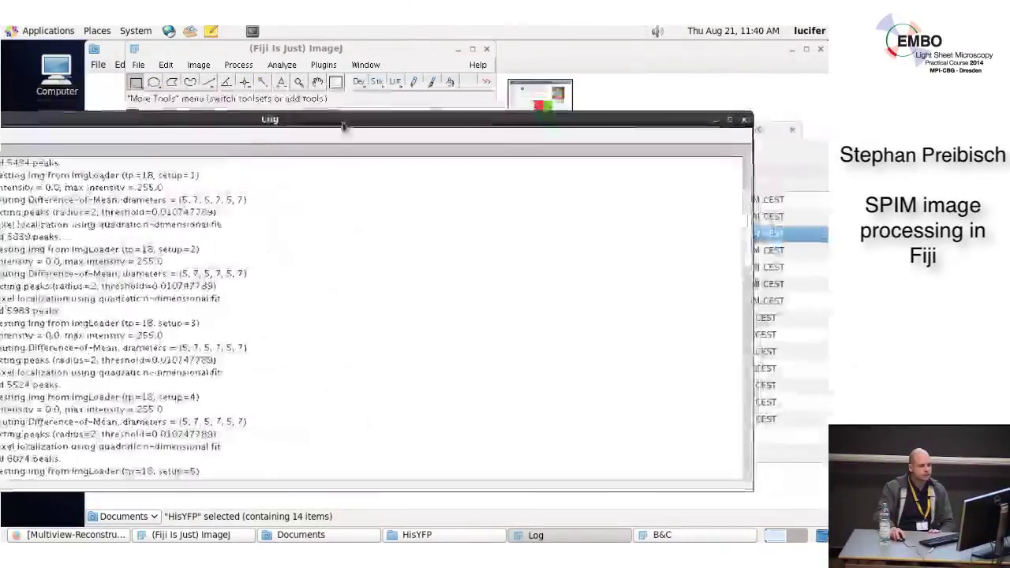
{"action": "scroll", "coordinate": [740, 189], "scroll_direction": "up", "scroll_amount": 2}
{"action": "left_click_drag", "start_coordinate": [314, 116], "coordinate": [596, 114]}
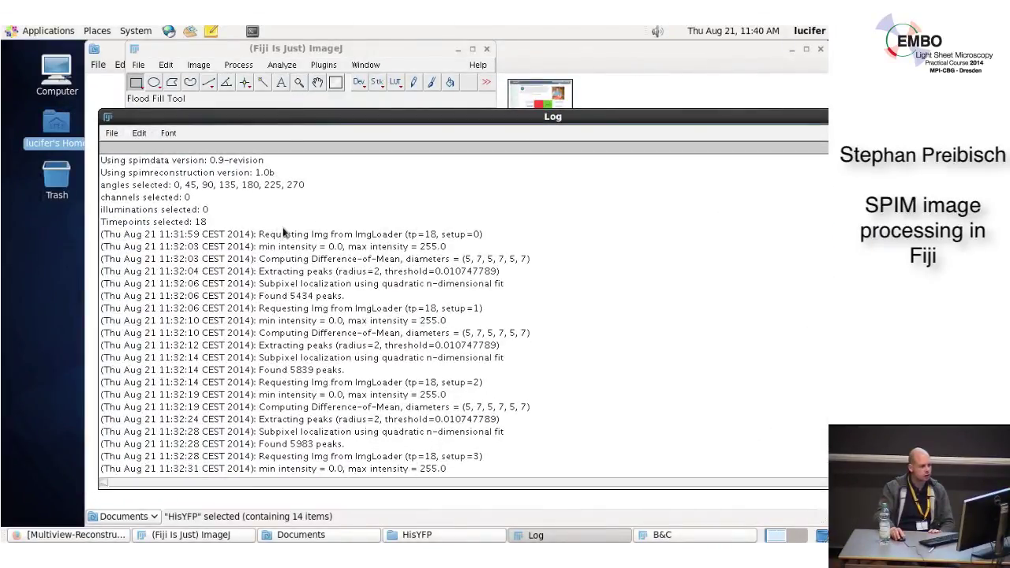
Return to the registration output in the log and examine the start of the pairwise RANSAC entries
{"action": "scroll", "coordinate": [291, 236], "scroll_direction": "down", "scroll_amount": 9}
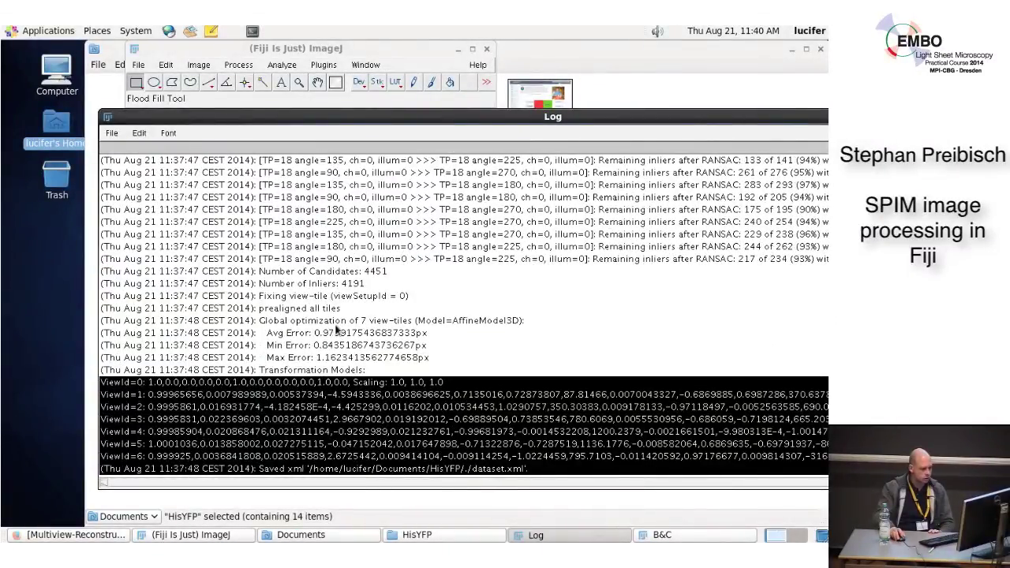
{"action": "scroll", "coordinate": [324, 335], "scroll_direction": "up", "scroll_amount": 5}
{"action": "scroll", "coordinate": [323, 337], "scroll_direction": "up", "scroll_amount": 2}
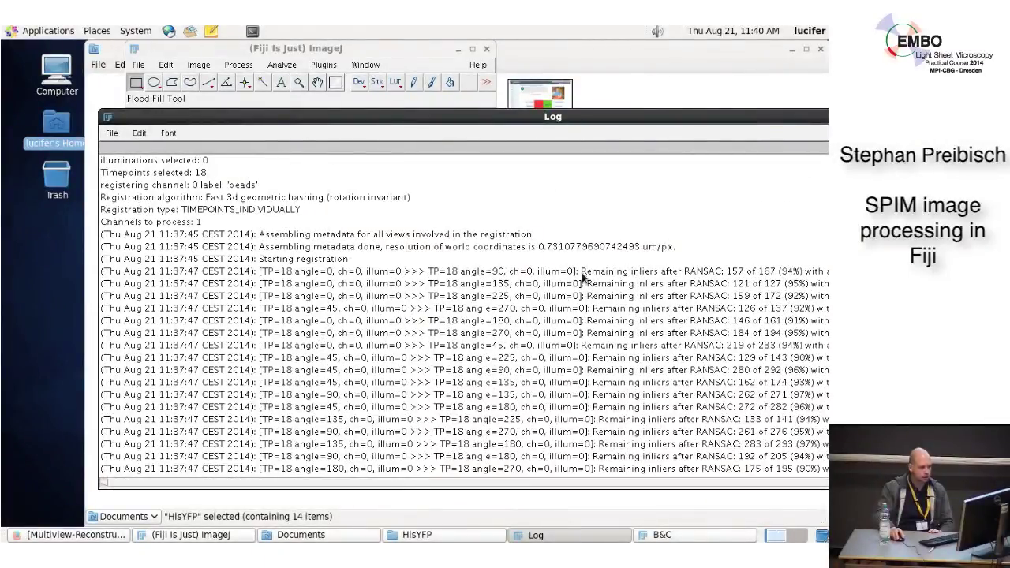
Examine the average errors of the pairwise RANSAC entries and the global optimization's average, minimum and maximum errors in the log
{"action": "left_click", "coordinate": [596, 247]}
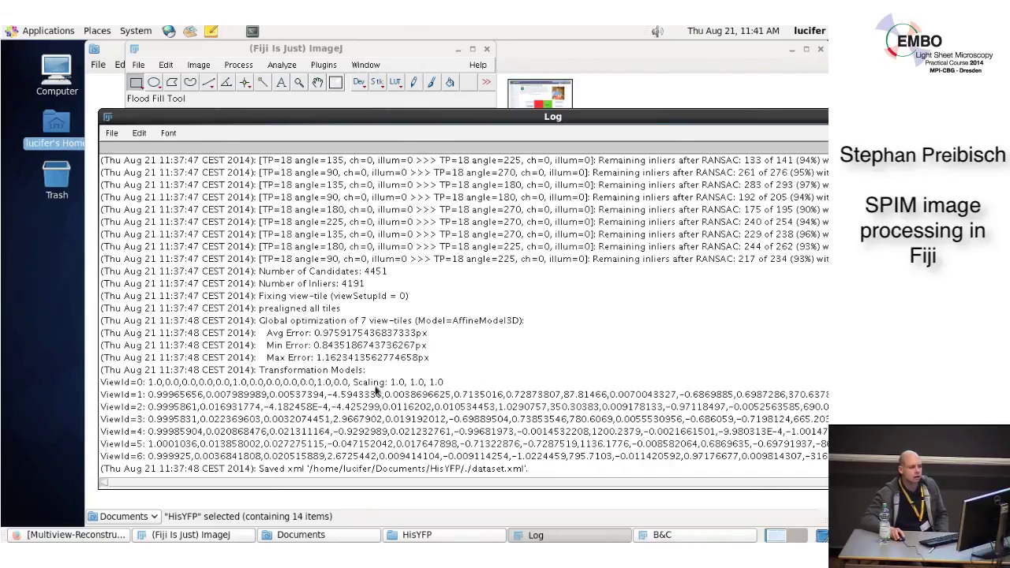
{"action": "double_click", "coordinate": [602, 117]}
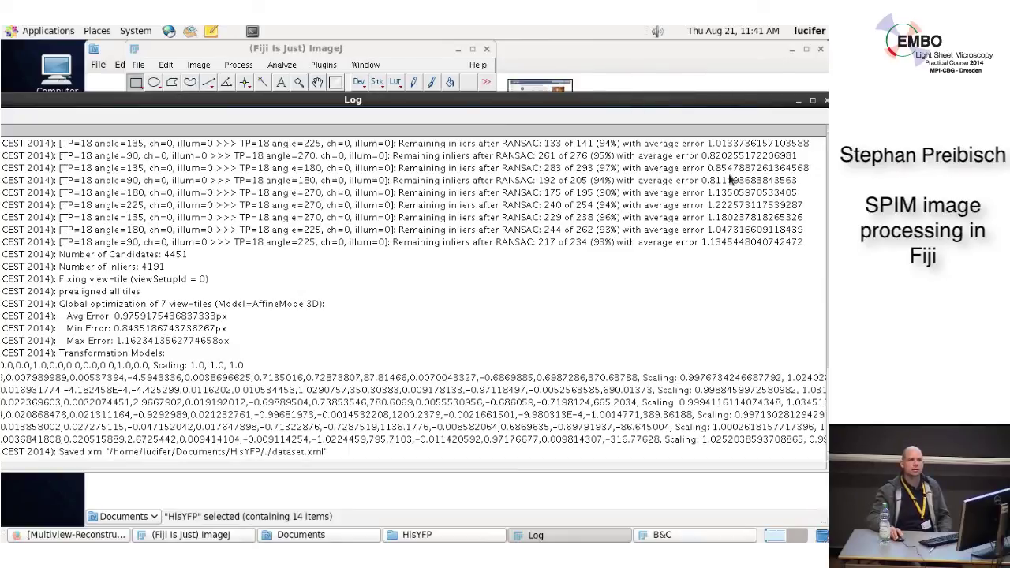
{"action": "left_click", "coordinate": [614, 182]}
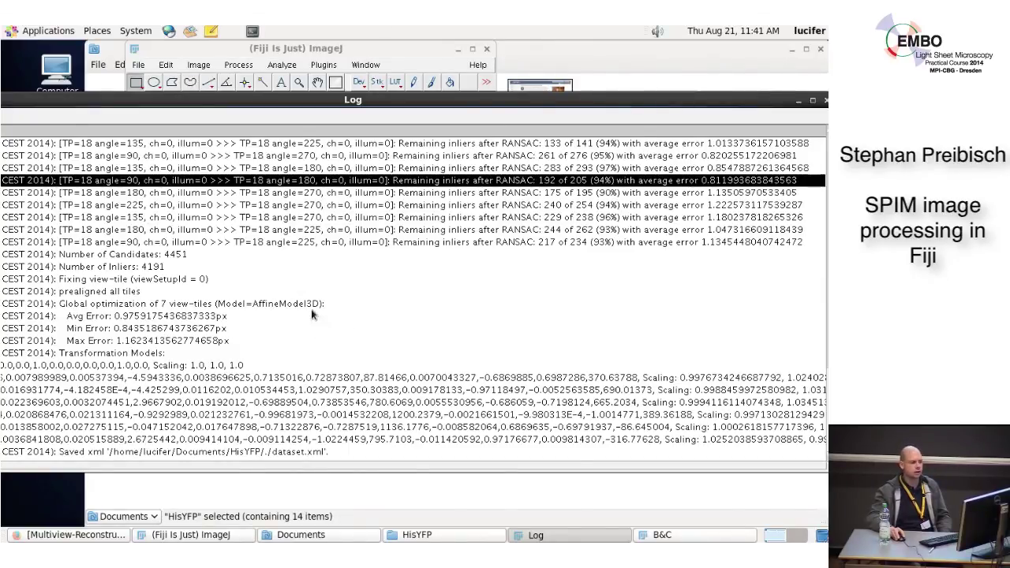
{"action": "left_click", "coordinate": [186, 317]}
{"action": "left_click_drag", "start_coordinate": [186, 317], "coordinate": [180, 341]}
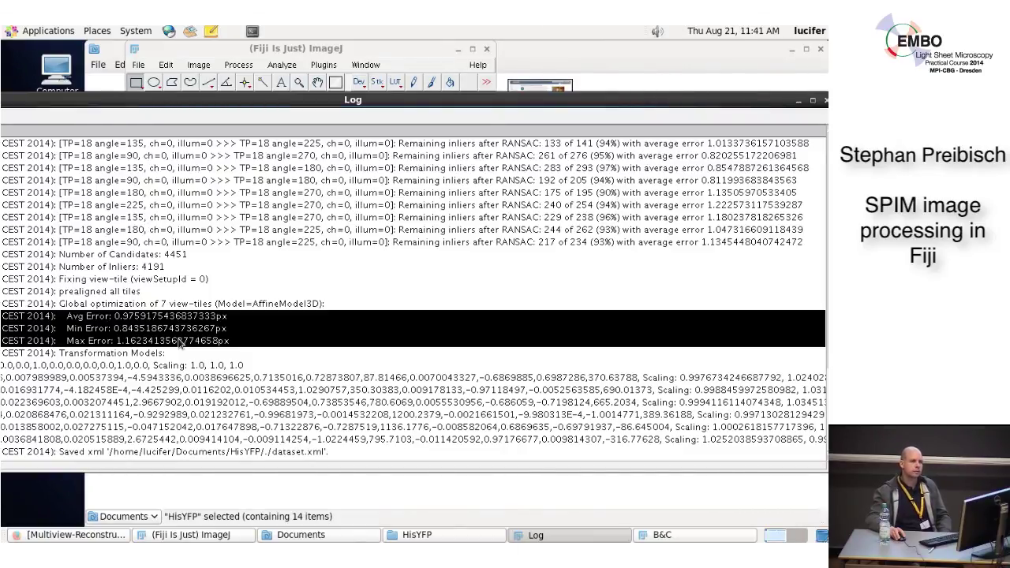
{"action": "left_click", "coordinate": [727, 242]}
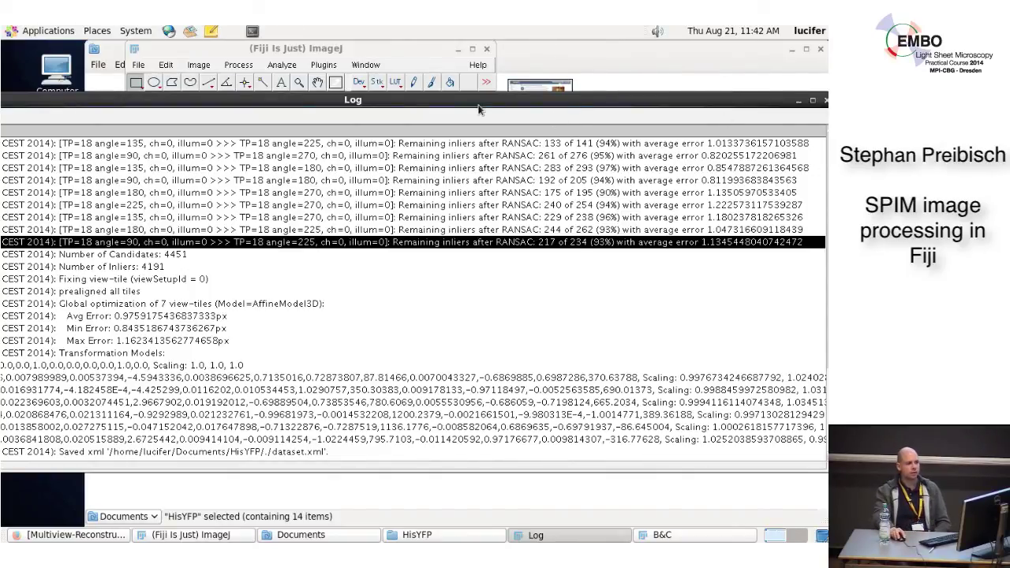
Open dataset.xml from the Documents/HisYFP folder in BigDataViewer
{"action": "left_click", "coordinate": [348, 52]}
{"action": "left_click", "coordinate": [327, 66]}
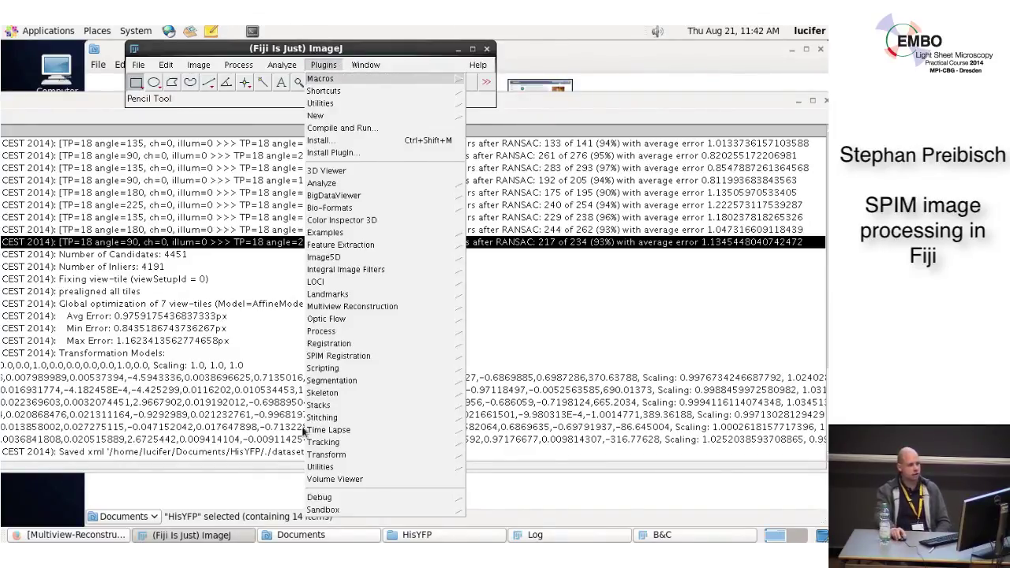
{"action": "mouse_move", "coordinate": [361, 199]}
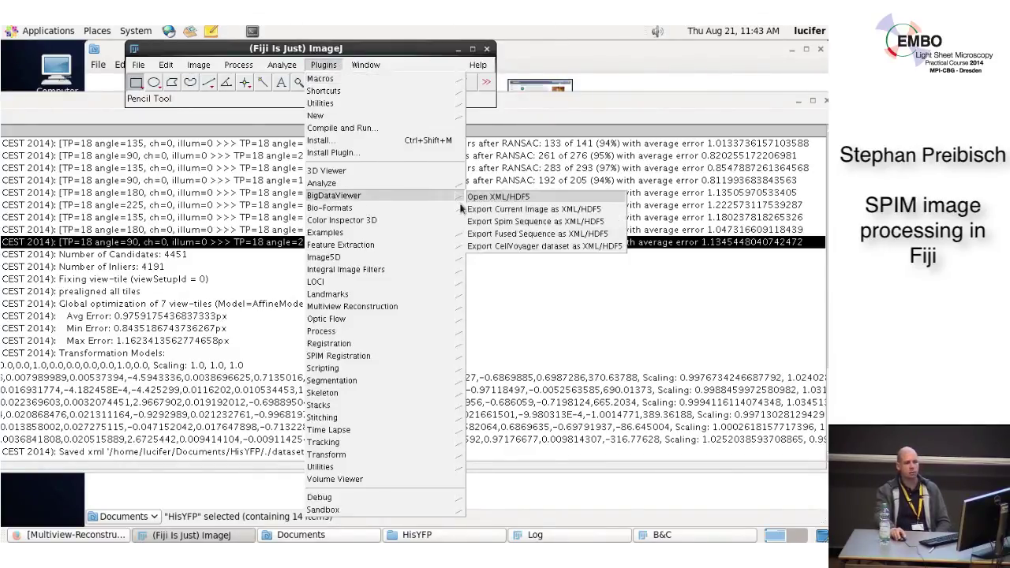
{"action": "left_click", "coordinate": [514, 197]}
{"action": "scroll", "coordinate": [47, 182], "scroll_direction": "down", "scroll_amount": 6}
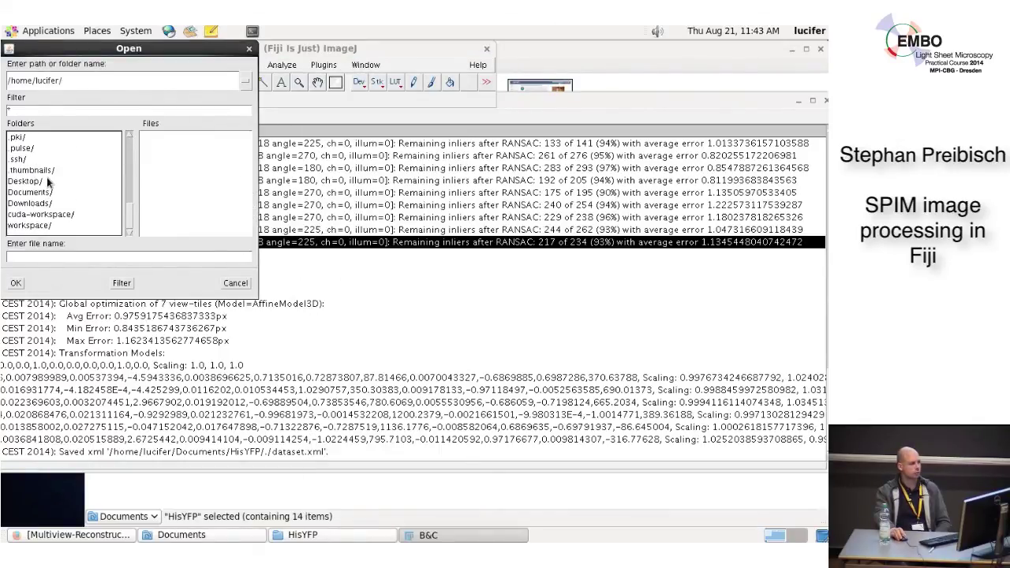
{"action": "double_click", "coordinate": [32, 192]}
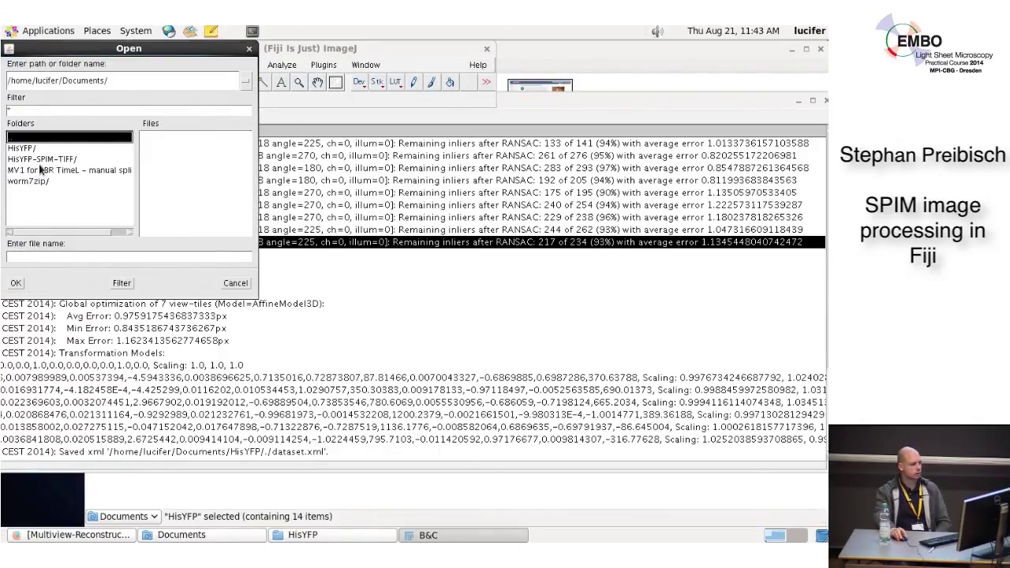
{"action": "double_click", "coordinate": [35, 148]}
{"action": "double_click", "coordinate": [163, 137]}
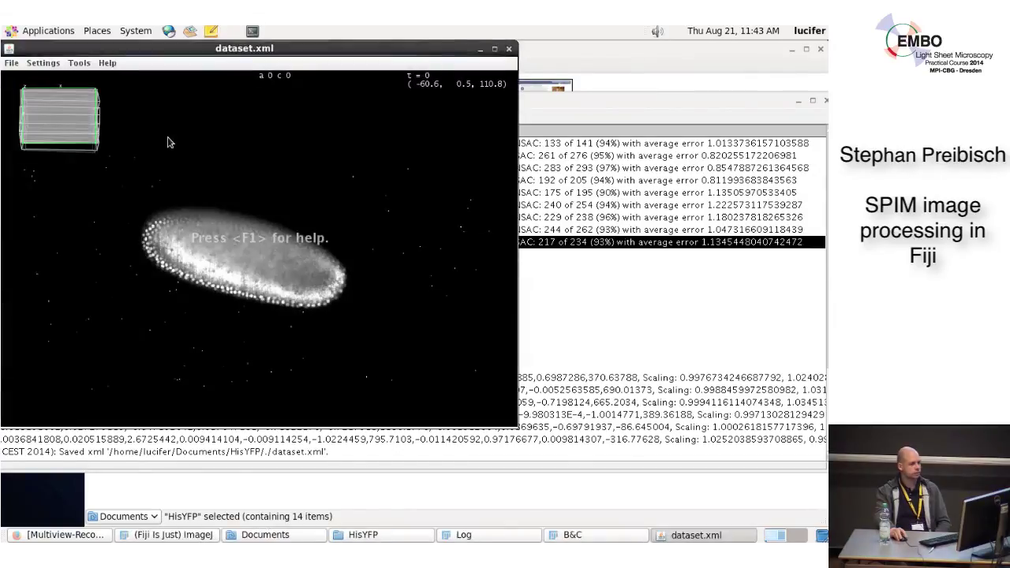
Rotate the dataset to a cross-section of the embryo and compare the individual angles, including 45, 270, 90, 135 and 0
{"action": "left_click_drag", "start_coordinate": [247, 49], "coordinate": [405, 48]}
{"action": "left_click_drag", "start_coordinate": [418, 189], "coordinate": [243, 165]}
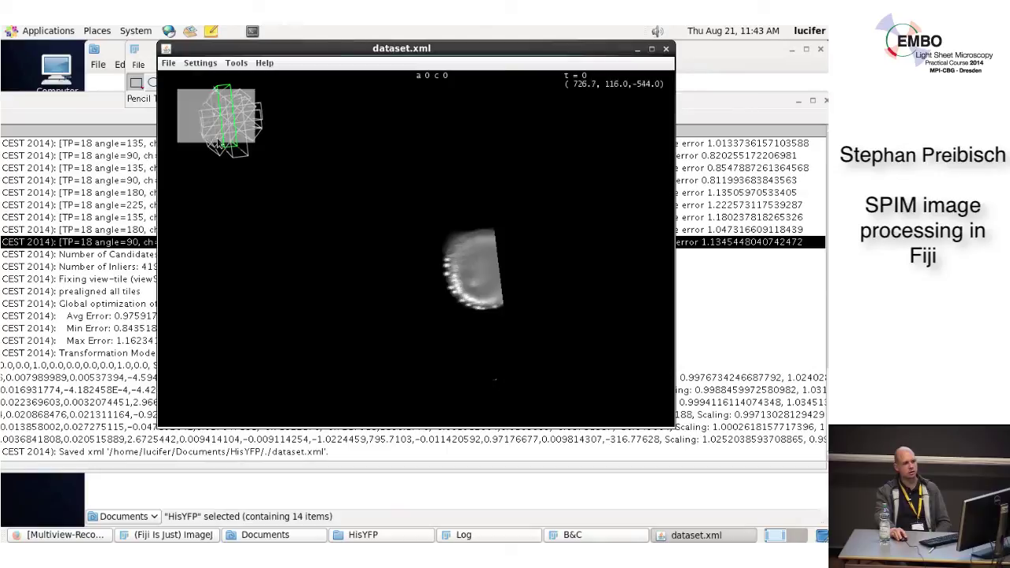
{"action": "key", "text": "4"}
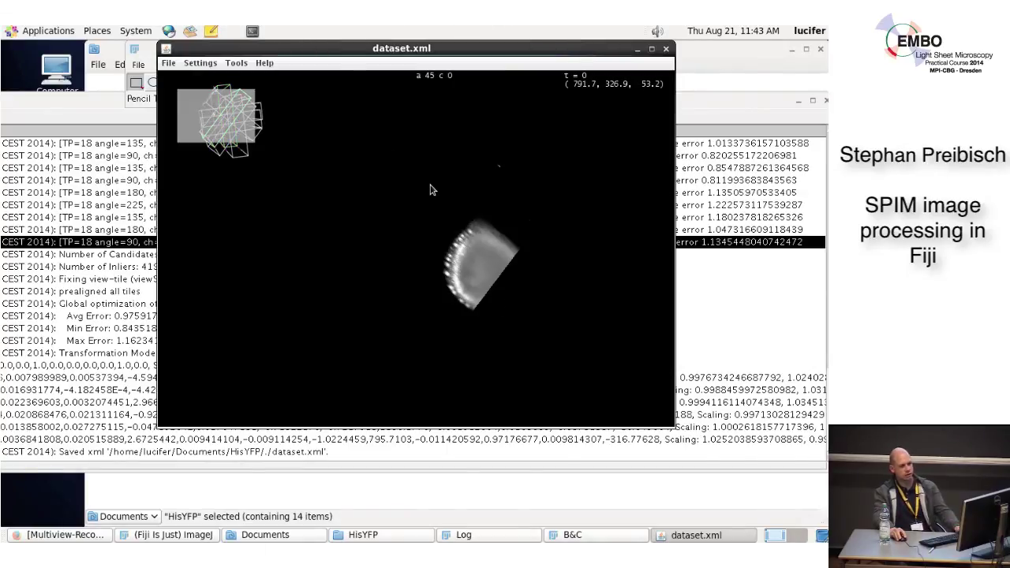
{"action": "key", "text": "6"}
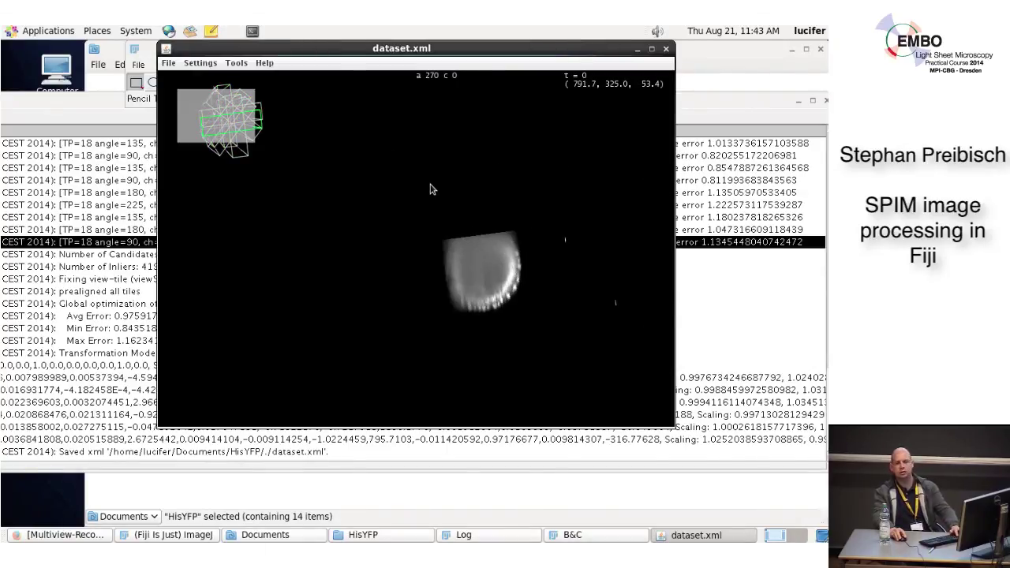
{"action": "key", "text": "8"}
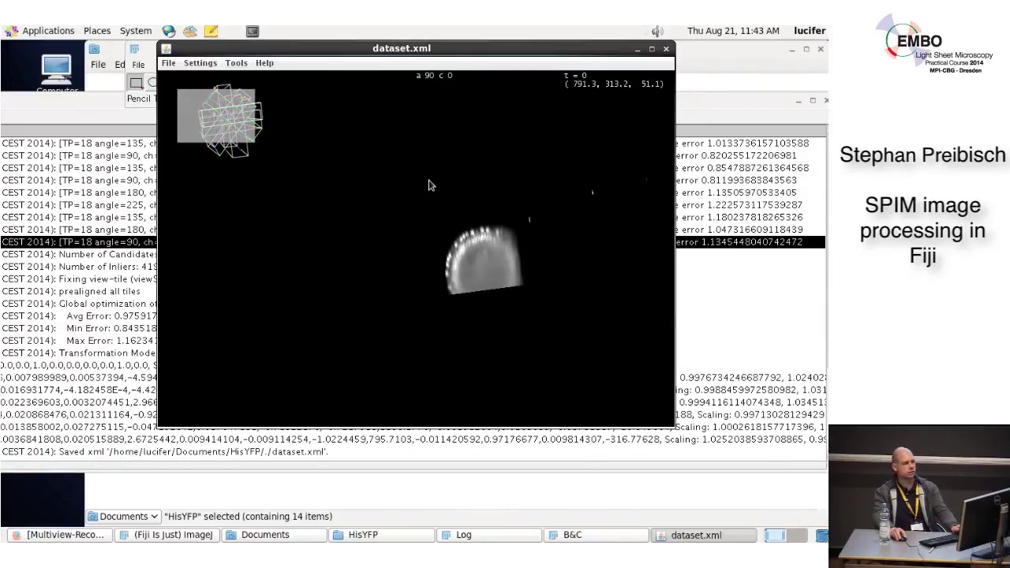
{"action": "key", "text": "1"}
{"action": "key", "text": "2"}
{"action": "key", "text": "3"}
{"action": "key", "text": "4"}
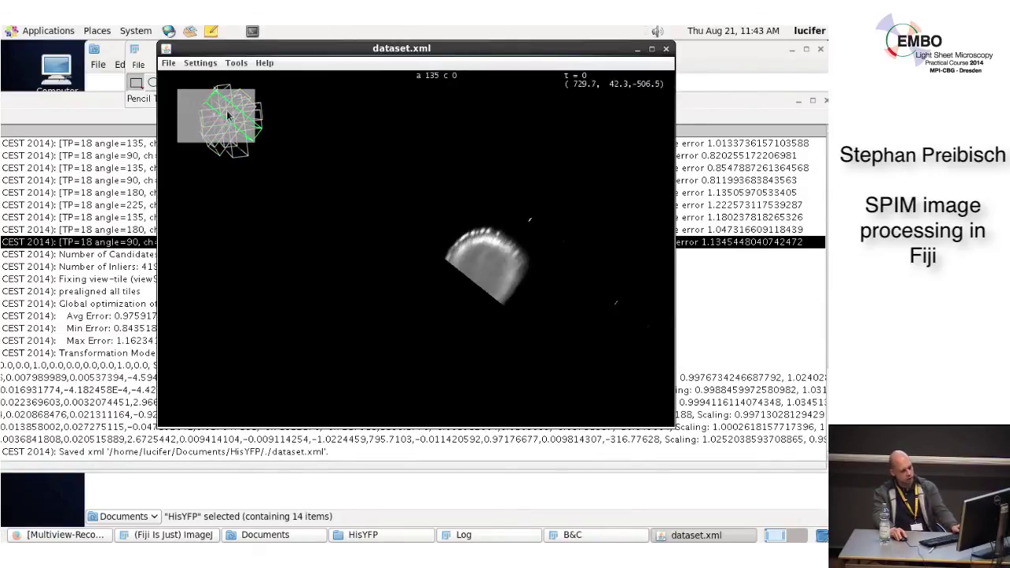
{"action": "key", "text": "1"}
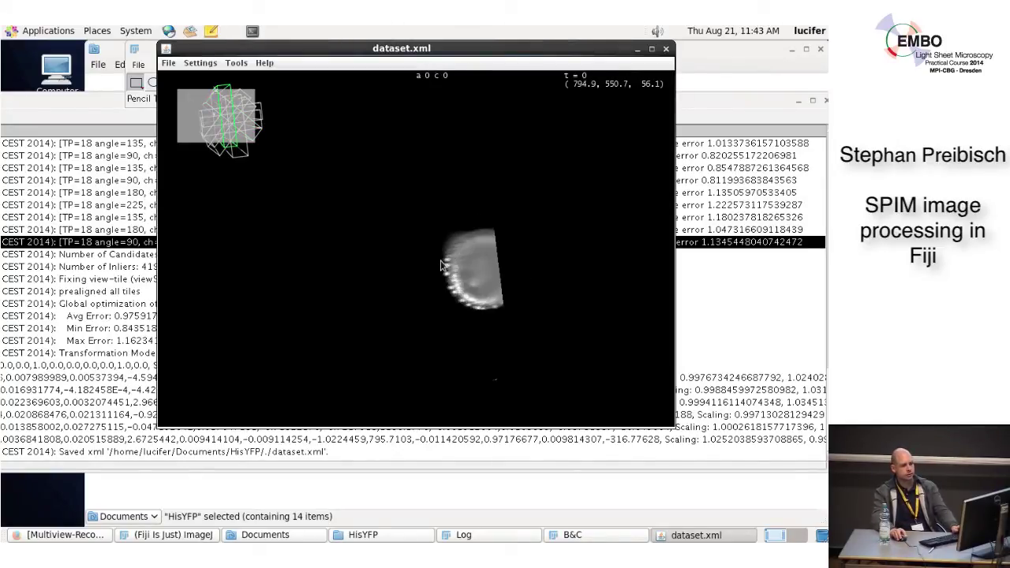
Show all views in fused mode, set the maximum brightness to 1,058 and rotate the embryo
{"action": "key", "text": "f"}
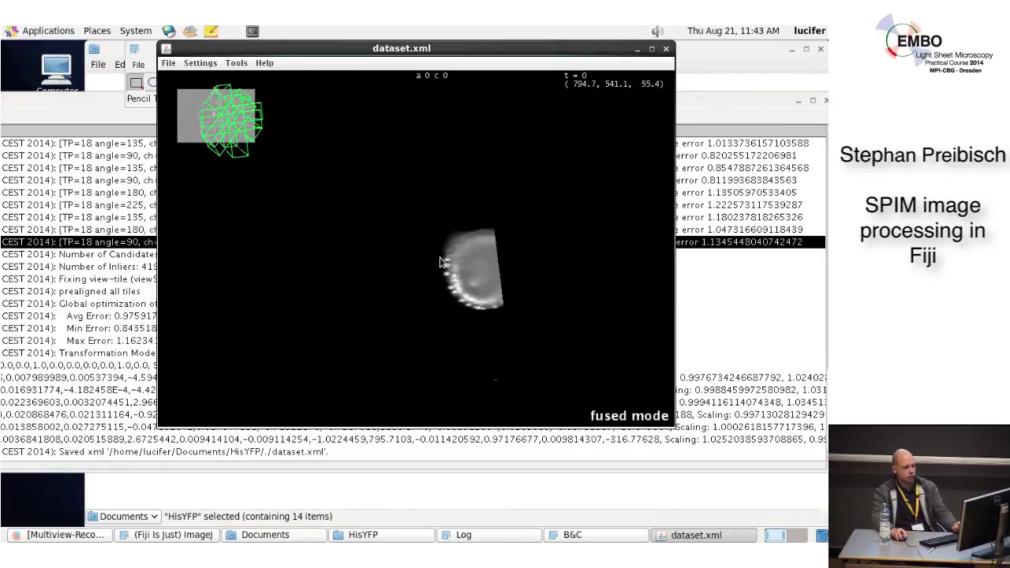
{"action": "key", "text": "s"}
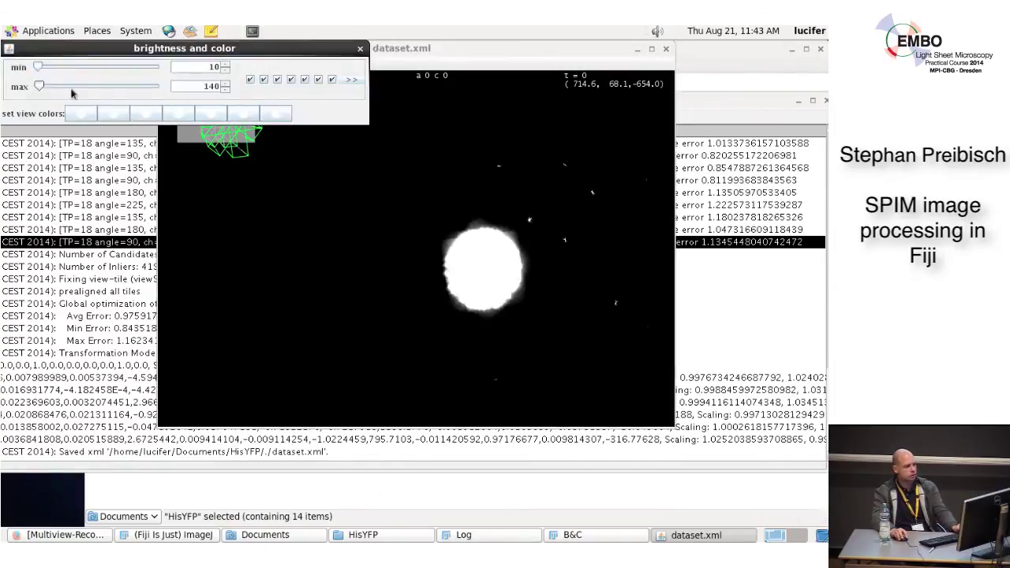
{"action": "left_click_drag", "start_coordinate": [40, 88], "coordinate": [41, 89]}
{"action": "left_click", "coordinate": [419, 248]}
{"action": "left_click_drag", "start_coordinate": [419, 248], "coordinate": [484, 254]}
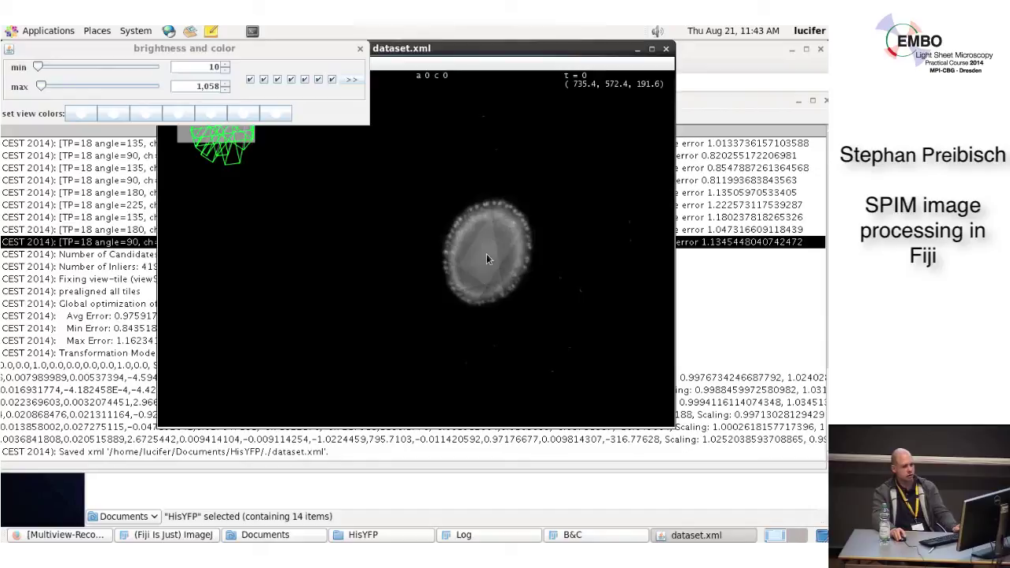
Close the brightness settings and alternate between axis-aligned orientations to inspect how the fused views overlap
{"action": "key", "text": "shift+x"}
{"action": "left_click", "coordinate": [362, 52]}
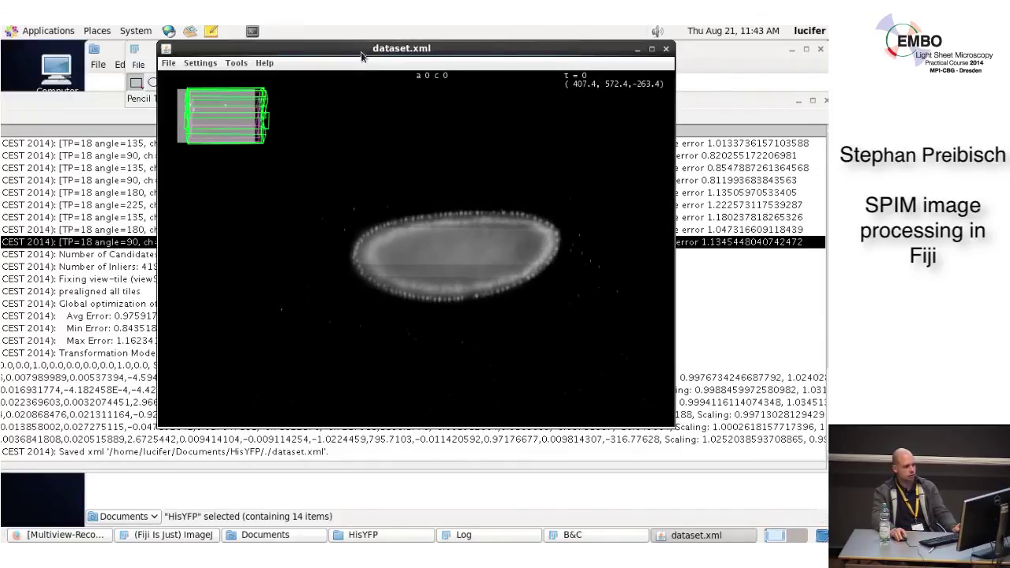
{"action": "key", "text": "shift+y"}
{"action": "key", "text": "shift+x"}
{"action": "key", "text": "shift+y"}
{"action": "key", "text": "shift+x"}
{"action": "key", "text": "shift+y"}
{"action": "key", "text": "shift+x"}
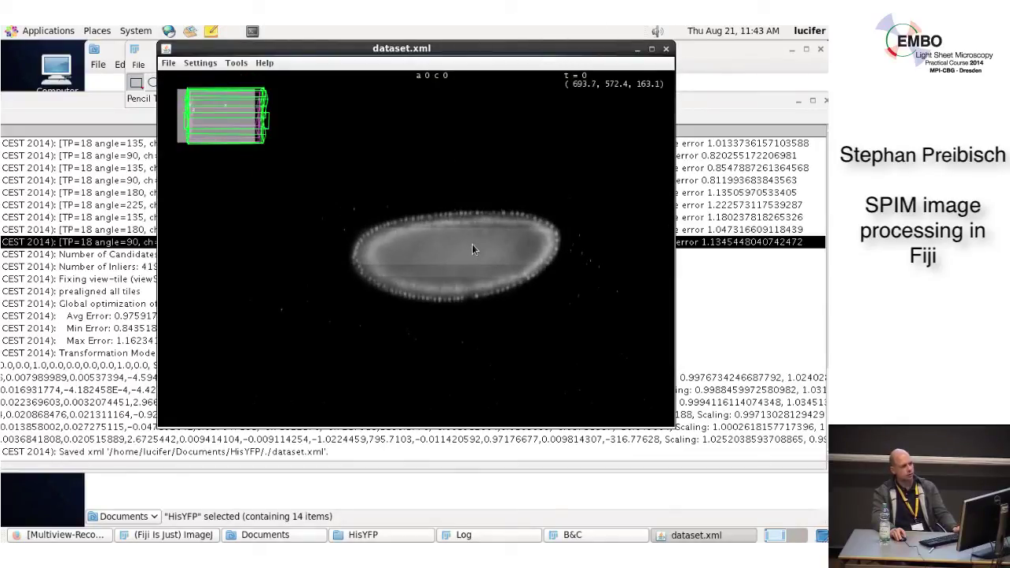
Rotate the fused embryo freely to inspect the view overlap from other directions, and close the dataset viewer
{"action": "left_click_drag", "start_coordinate": [510, 184], "coordinate": [418, 138]}
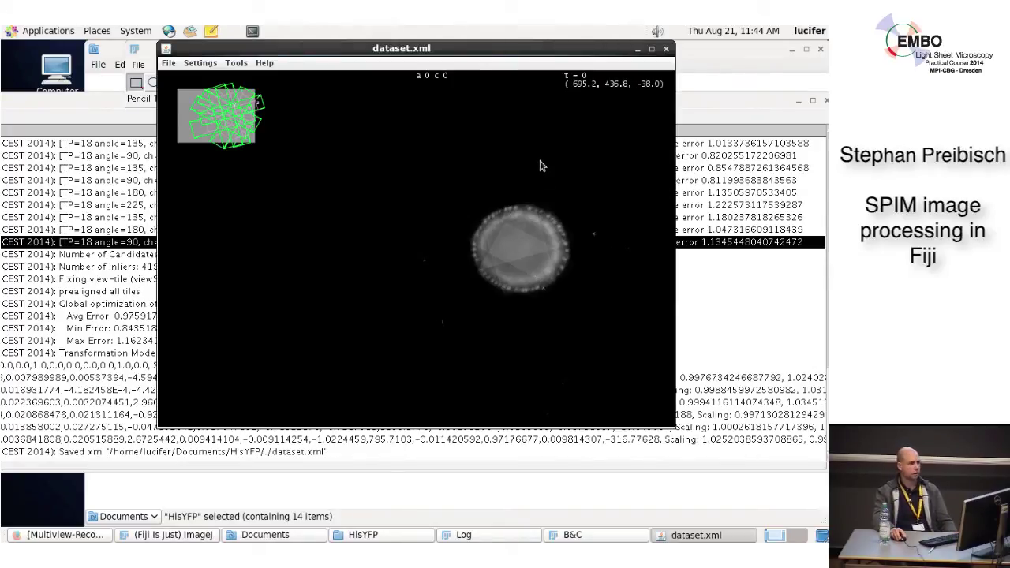
{"action": "mouse_move", "coordinate": [210, 181]}
{"action": "left_mouse_down"}
{"action": "mouse_move", "coordinate": [304, 176]}
{"action": "mouse_move", "coordinate": [183, 188]}
{"action": "mouse_move", "coordinate": [203, 180]}
{"action": "left_mouse_up"}
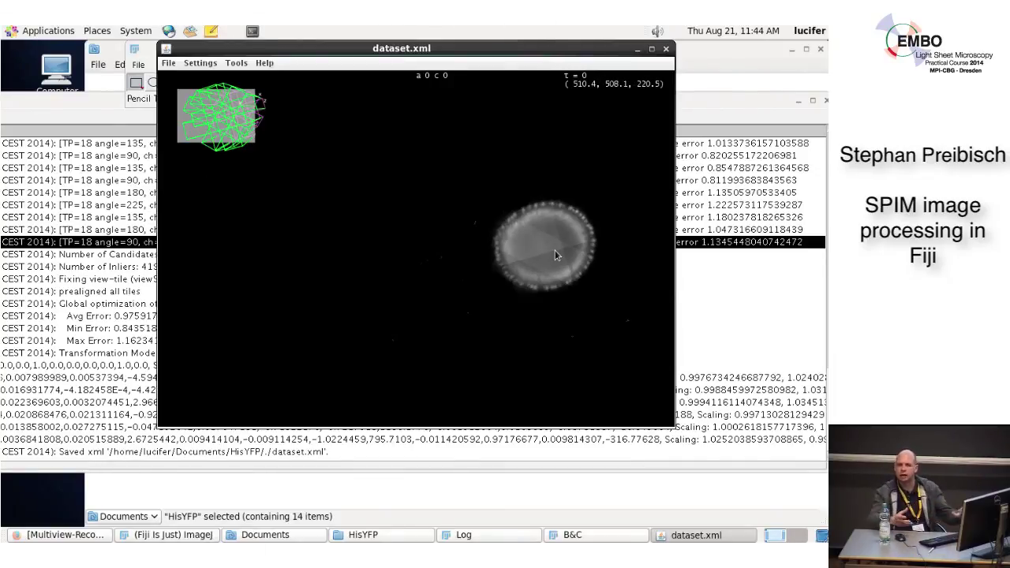
{"action": "mouse_move", "coordinate": [554, 251]}
{"action": "left_mouse_down"}
{"action": "mouse_move", "coordinate": [549, 266]}
{"action": "mouse_move", "coordinate": [561, 262]}
{"action": "left_mouse_up"}
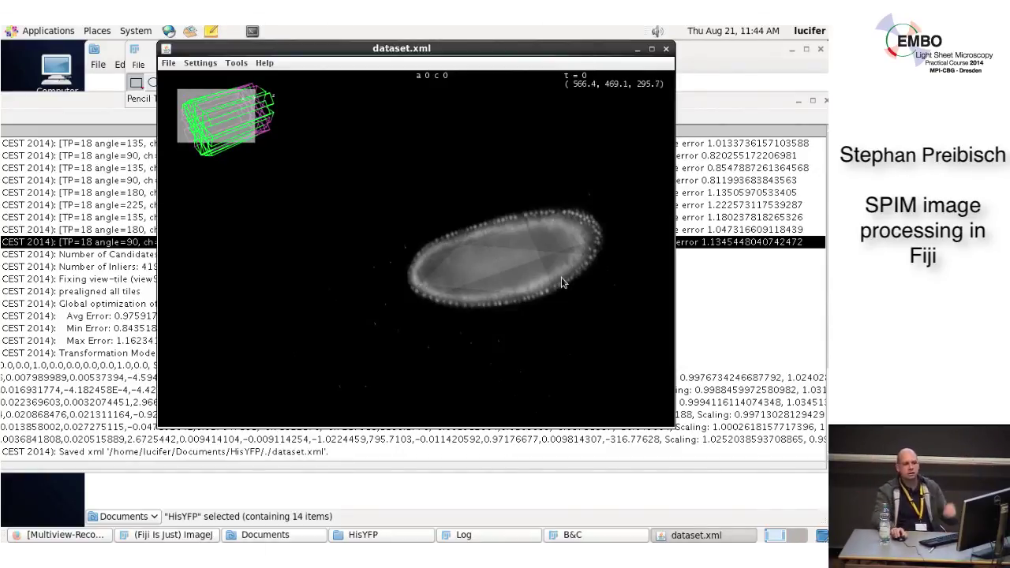
{"action": "left_click", "coordinate": [666, 49]}
Start Fuse/Deconvolve Dataset on HisYFP's dataset.xml with all angles, channels, illuminations and timepoints
{"action": "left_click", "coordinate": [323, 65]}
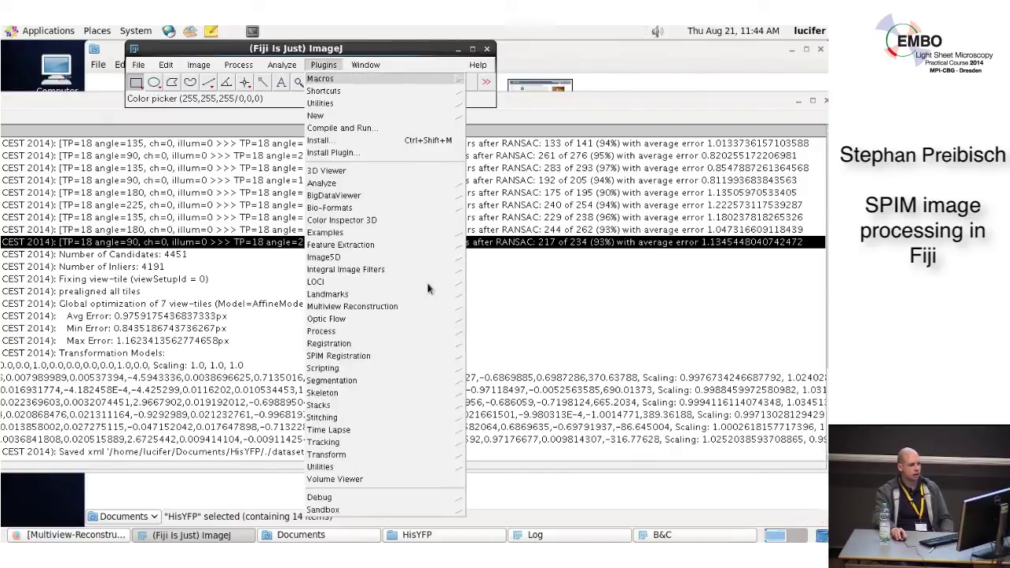
{"action": "mouse_move", "coordinate": [377, 310]}
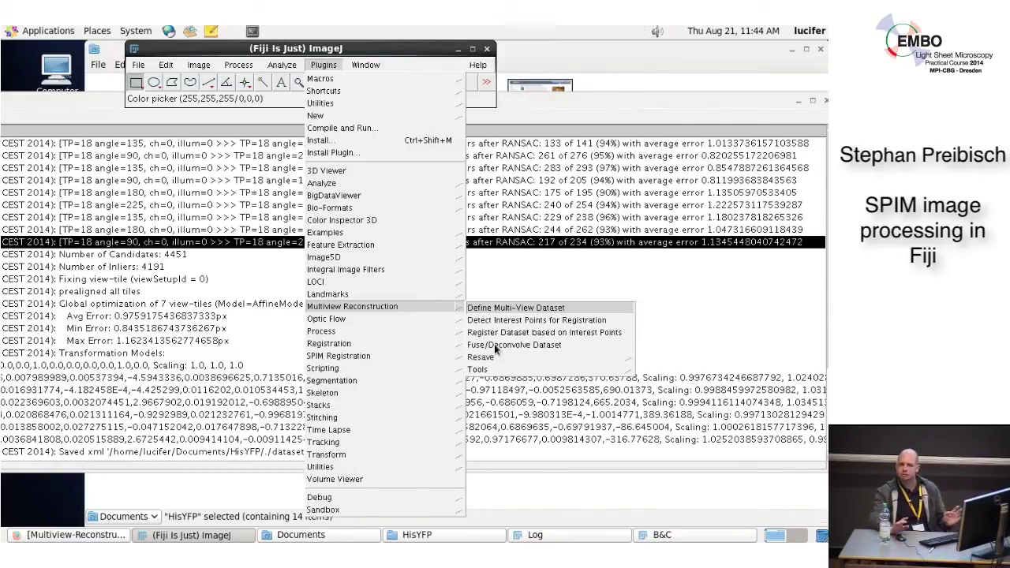
{"action": "left_click", "coordinate": [493, 344]}
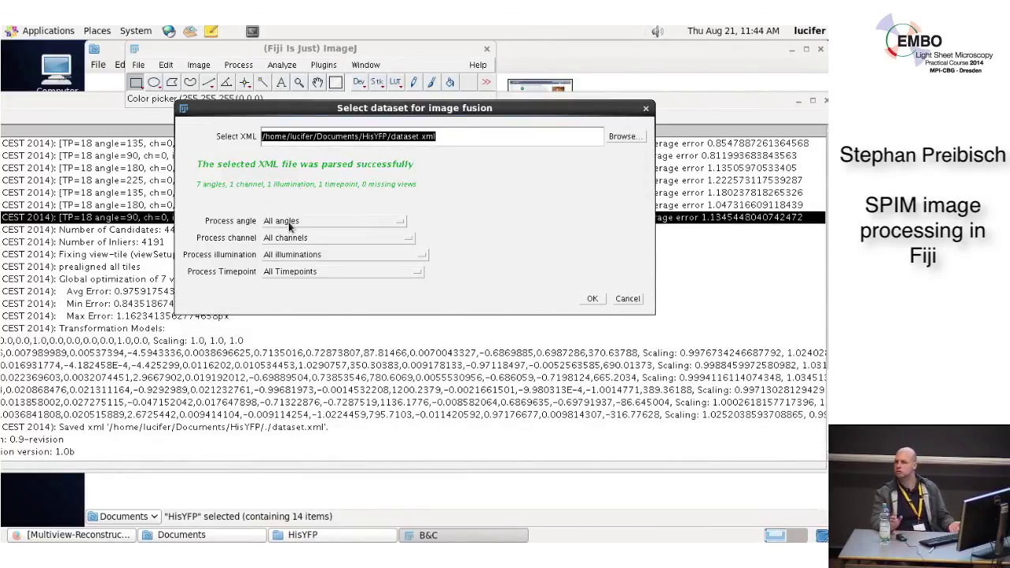
{"action": "left_click", "coordinate": [586, 301]}
Try a weighted-average fusion with a manually defined bounding box and the fused image displayed using ImageJ, and leave the fusion dialog
{"action": "left_click", "coordinate": [378, 150]}
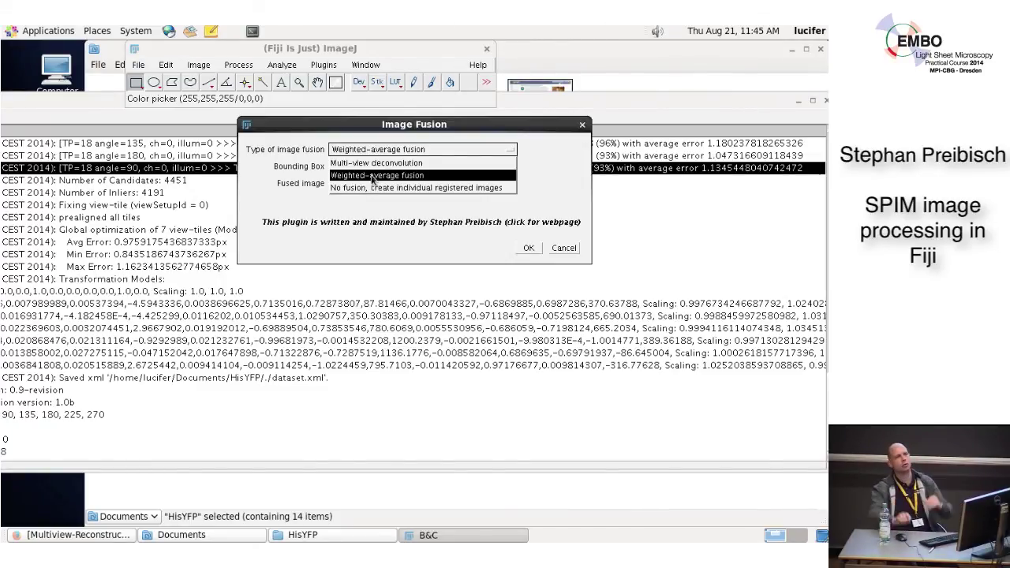
{"action": "left_click", "coordinate": [373, 179]}
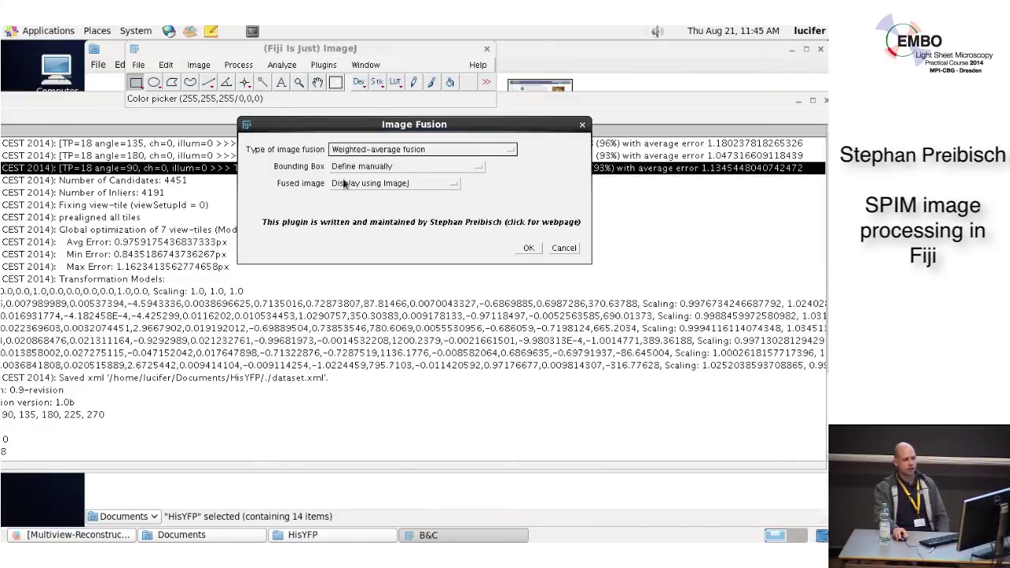
{"action": "left_click", "coordinate": [394, 188]}
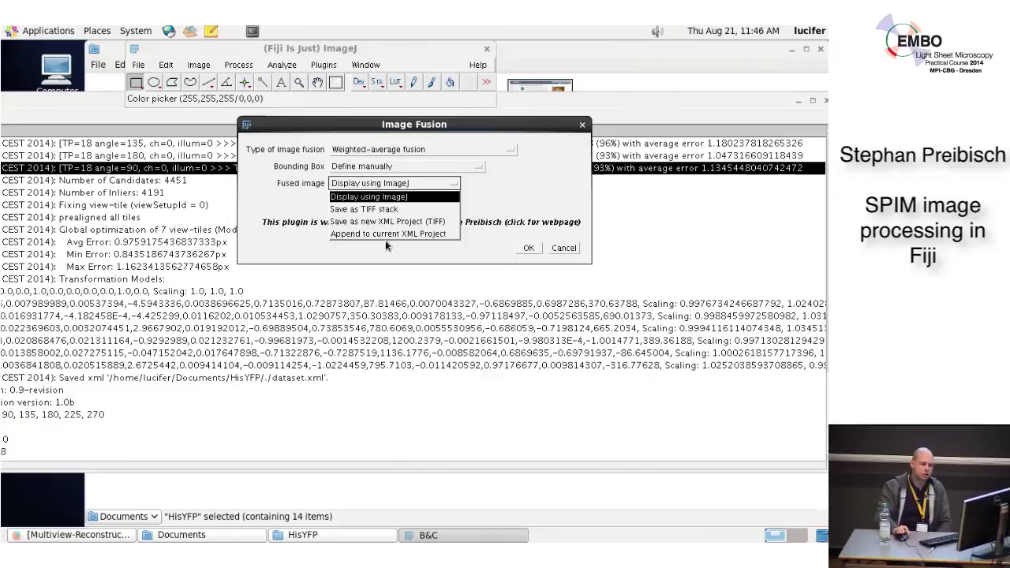
{"action": "left_click", "coordinate": [363, 197]}
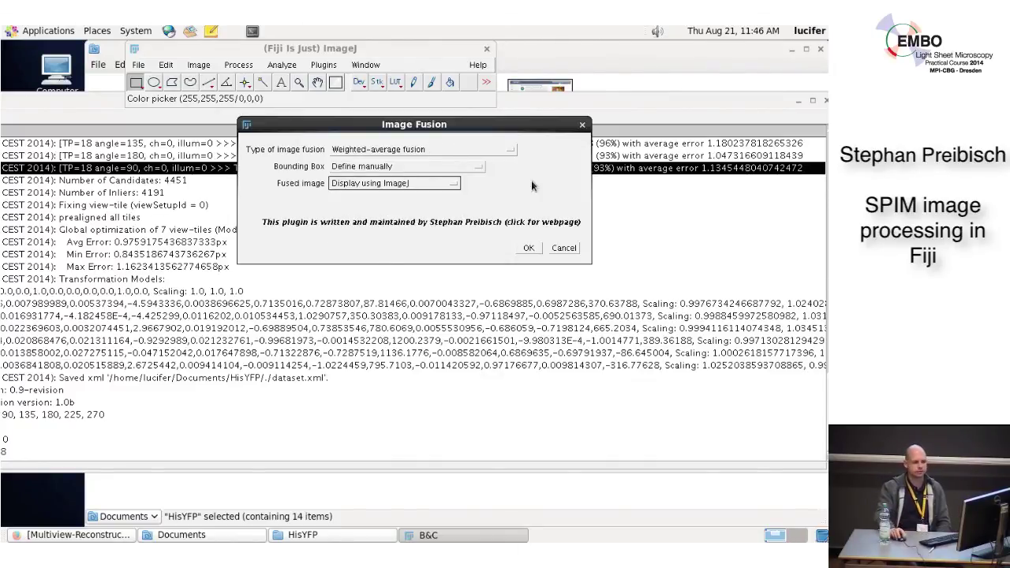
{"action": "left_click", "coordinate": [354, 166]}
{"action": "left_click", "coordinate": [353, 168]}
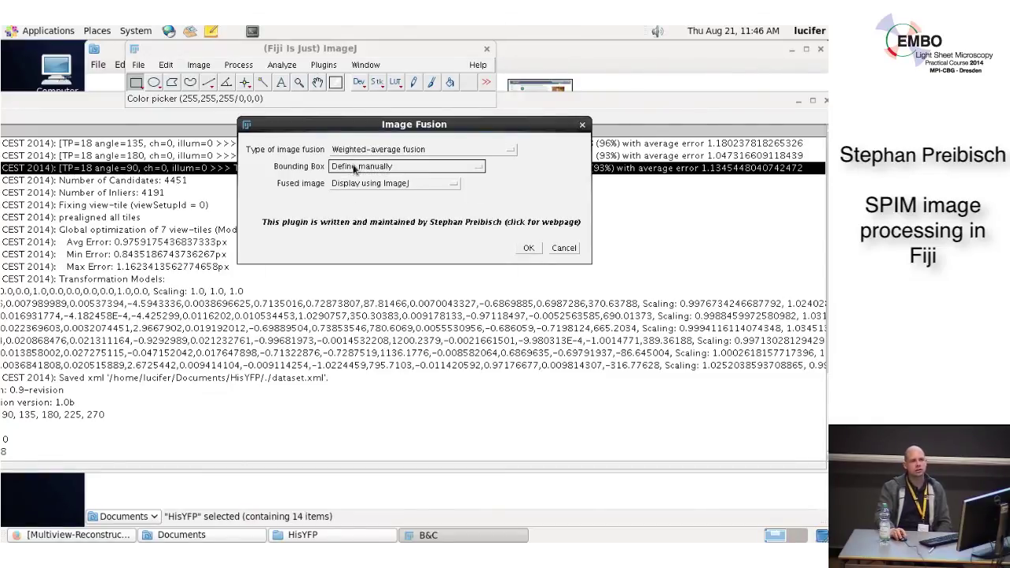
{"action": "left_click", "coordinate": [529, 248]}
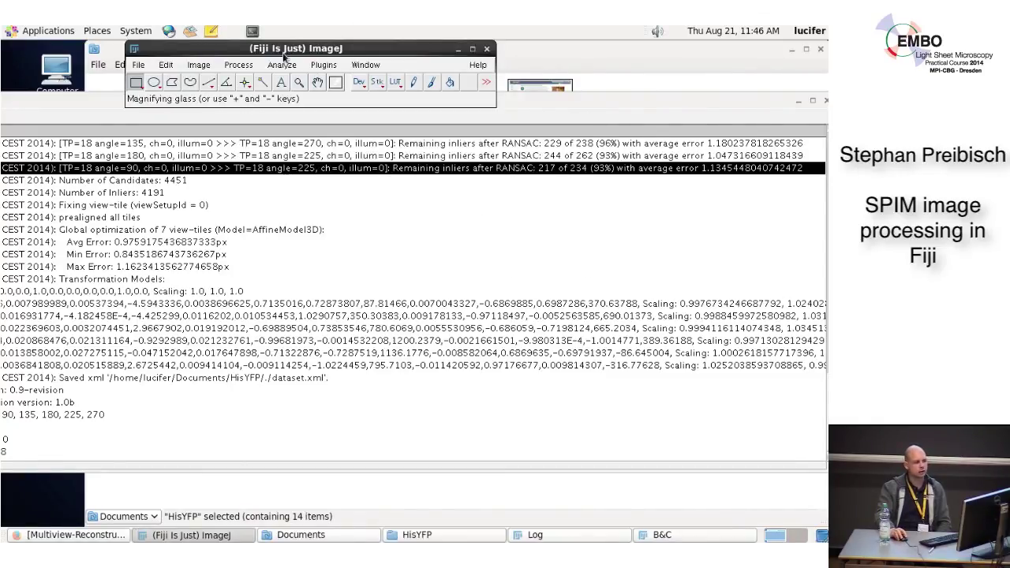
Open dataset.xml from the Documents/HisYFP folder in BigDataViewer
{"action": "left_click", "coordinate": [314, 65]}
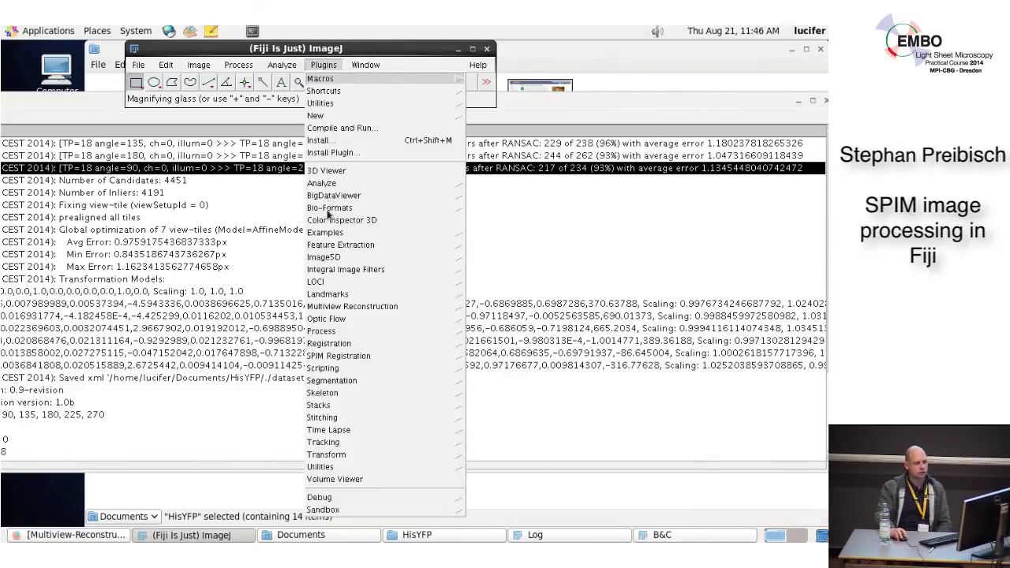
{"action": "mouse_move", "coordinate": [328, 195]}
{"action": "left_click", "coordinate": [540, 202]}
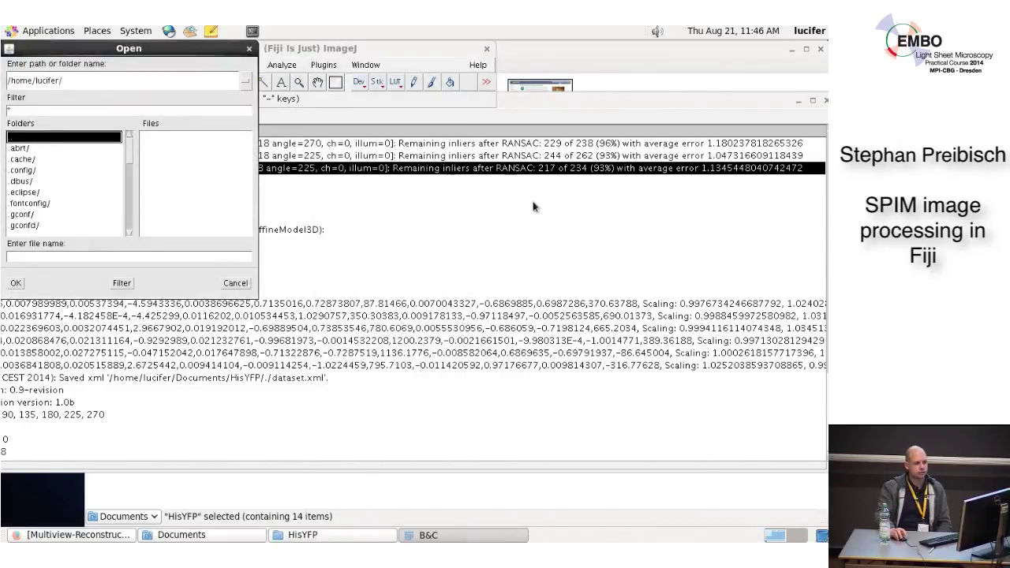
{"action": "scroll", "coordinate": [38, 206], "scroll_direction": "down", "scroll_amount": 5}
{"action": "double_click", "coordinate": [38, 214]}
{"action": "double_click", "coordinate": [49, 148]}
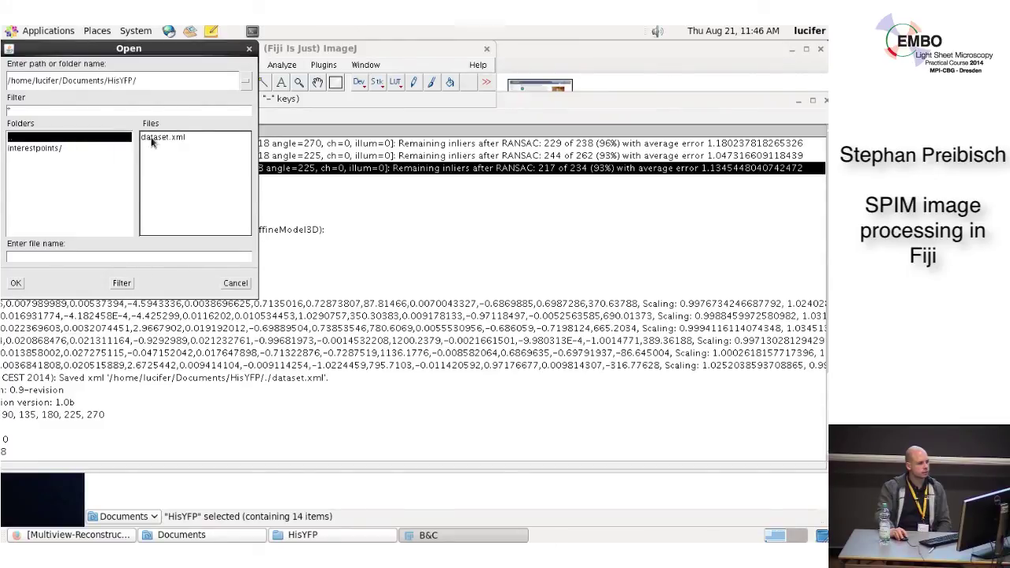
{"action": "double_click", "coordinate": [152, 138]}
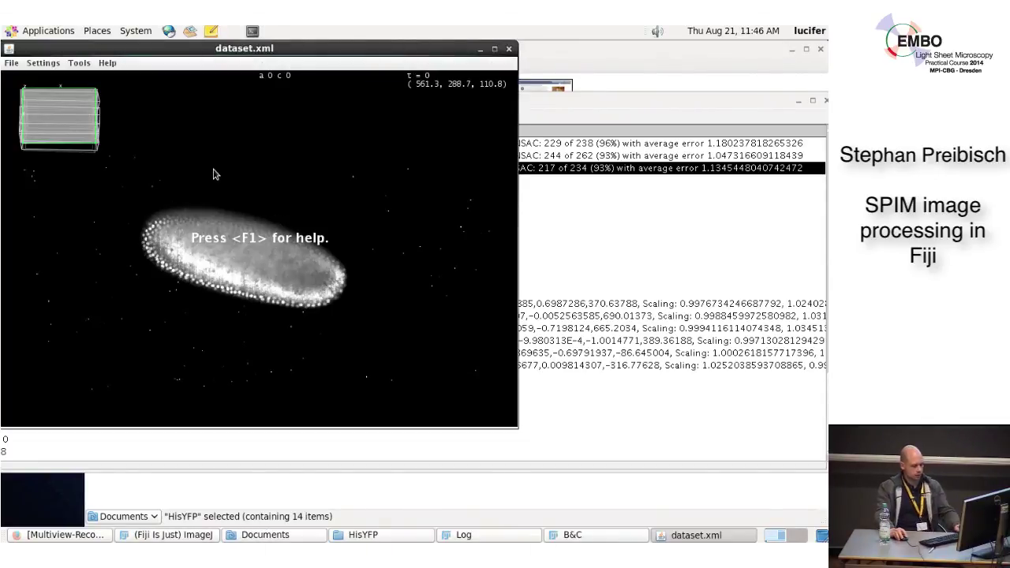
Show all views fused with a maximum brightness of 1,058, and turn the embryo to a cross-section perpendicular to its long axis
{"action": "key", "text": "f"}
{"action": "key", "text": "s"}
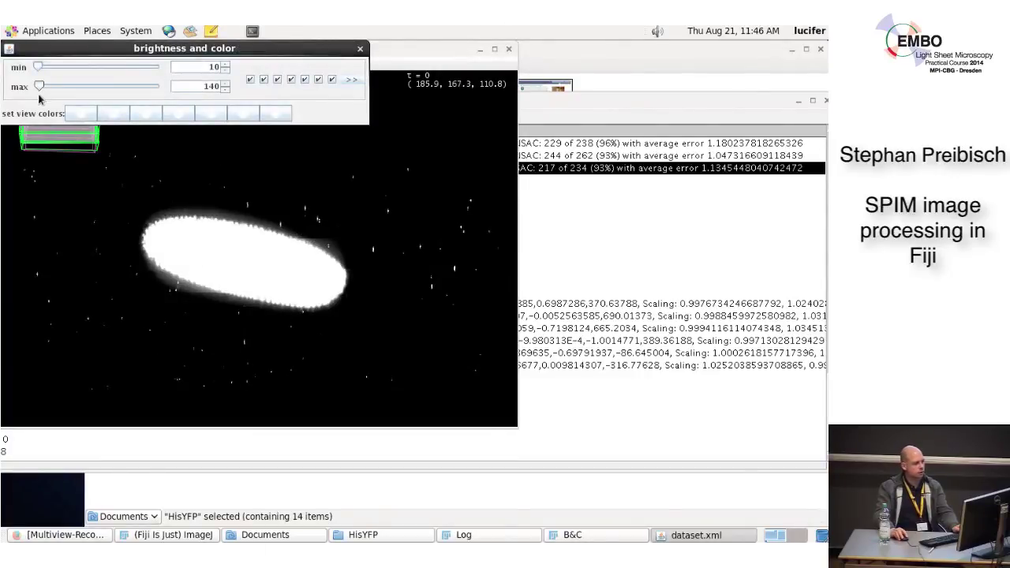
{"action": "left_click_drag", "start_coordinate": [38, 86], "coordinate": [41, 86]}
{"action": "left_click_drag", "start_coordinate": [381, 54], "coordinate": [552, 104]}
{"action": "left_click_drag", "start_coordinate": [284, 170], "coordinate": [231, 186]}
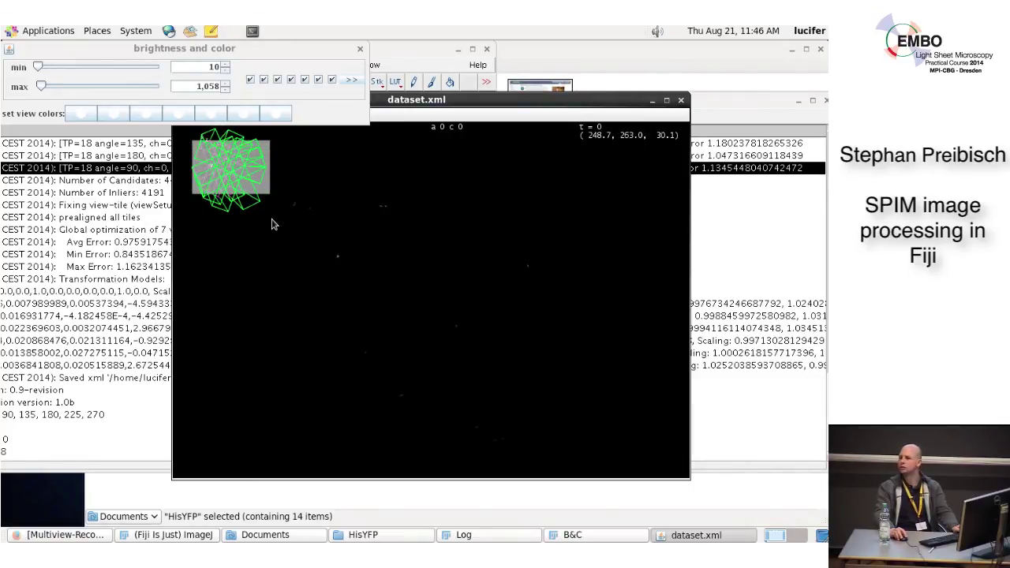
{"action": "left_click_drag", "start_coordinate": [473, 332], "coordinate": [417, 337]}
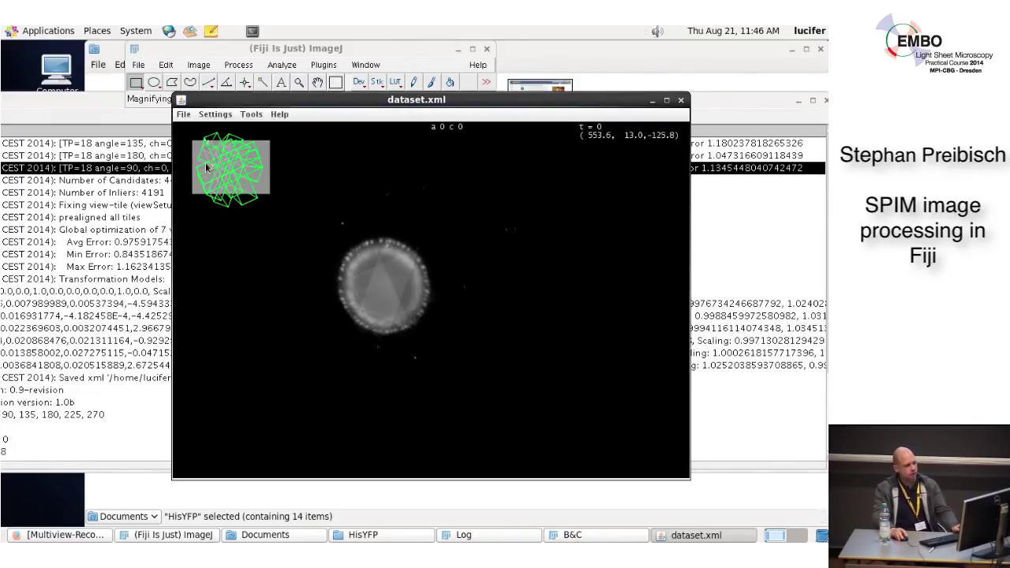
Lower the brightness range to 0–1 and inspect the view borders around the embryo through successive cross-sections
{"action": "left_click", "coordinate": [138, 101]}
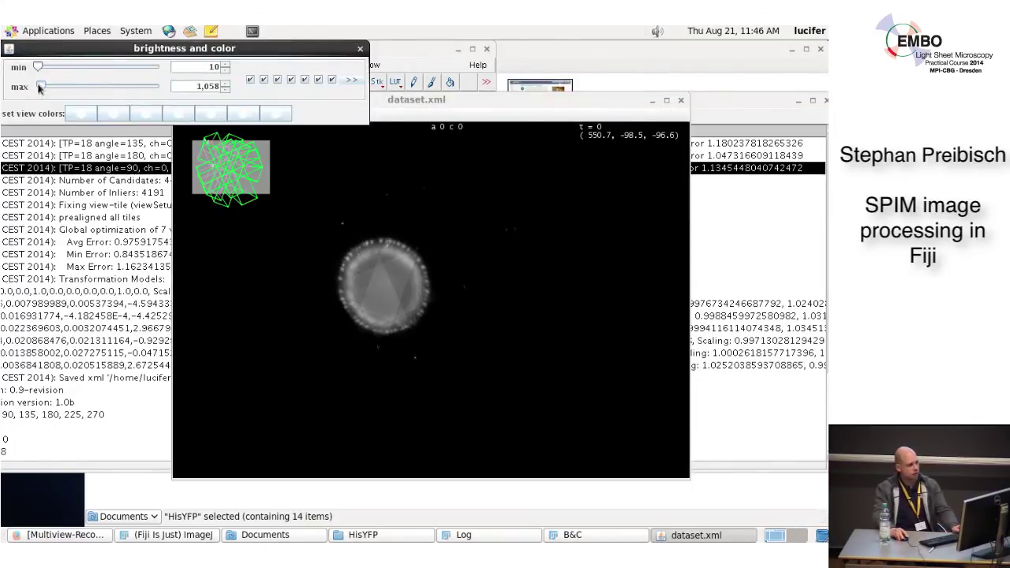
{"action": "left_click_drag", "start_coordinate": [38, 85], "coordinate": [36, 87]}
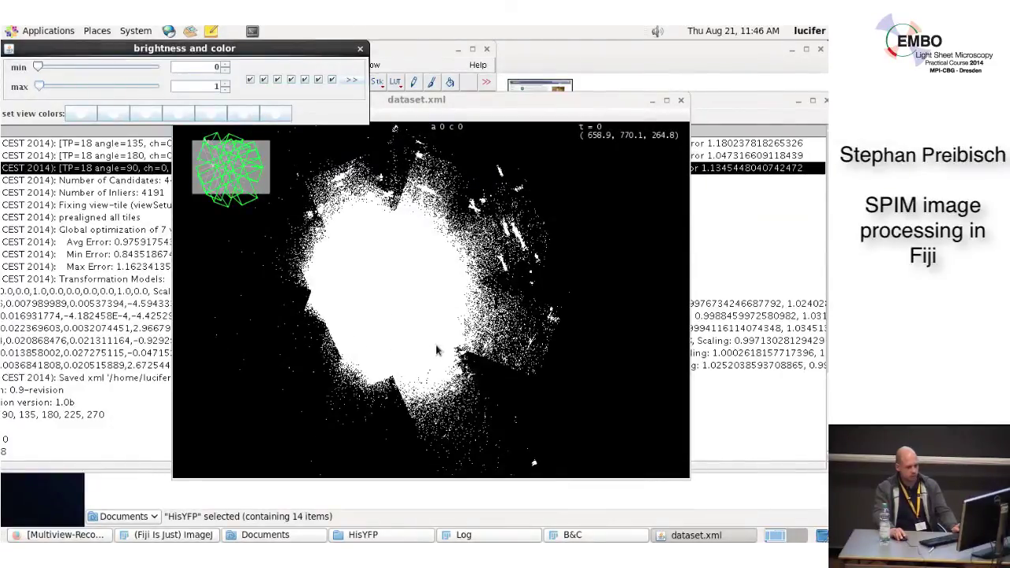
{"action": "scroll", "coordinate": [430, 352], "scroll_direction": "down", "scroll_amount": 5}
{"action": "scroll", "coordinate": [430, 352], "scroll_direction": "up", "scroll_amount": 4}
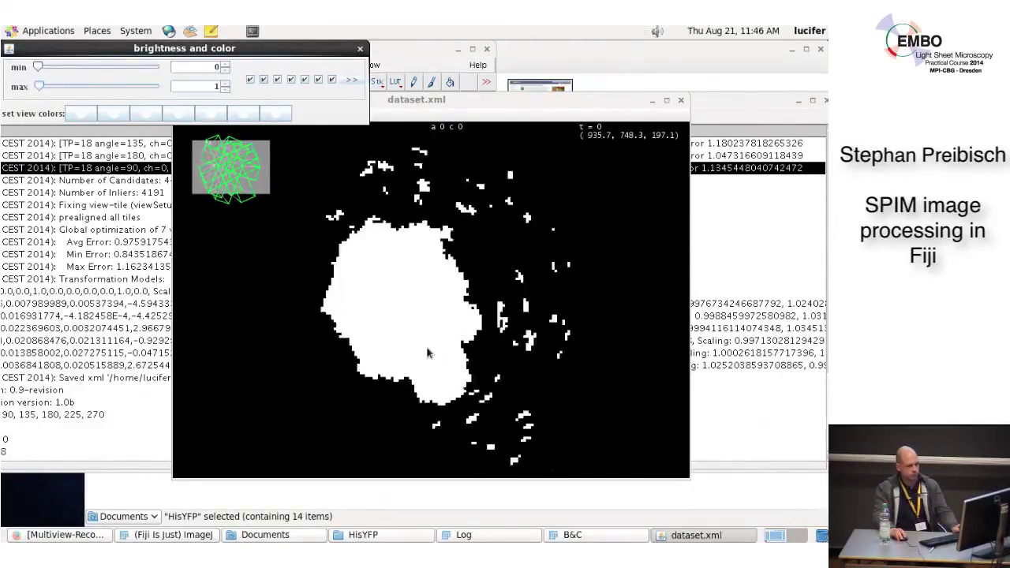
Set the maximum brightness to 2,115 and close the dataset viewer
{"action": "left_click", "coordinate": [454, 106]}
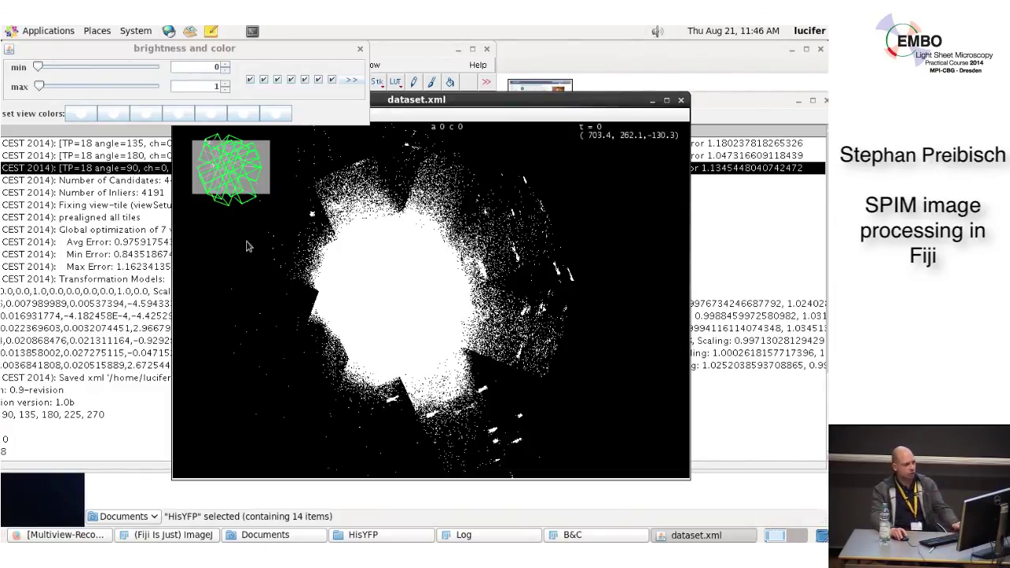
{"action": "left_click_drag", "start_coordinate": [37, 86], "coordinate": [42, 88]}
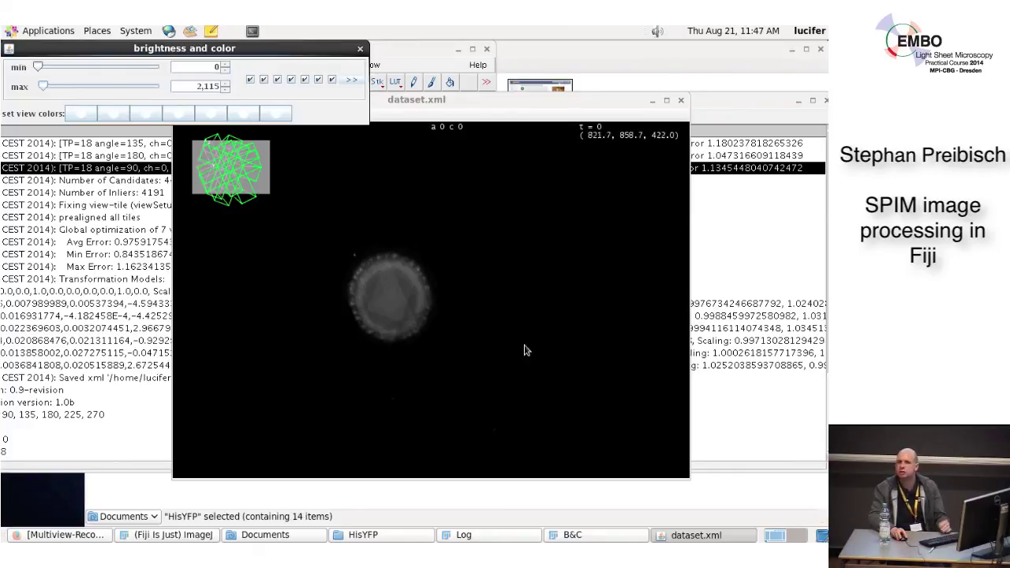
{"action": "left_click", "coordinate": [681, 100]}
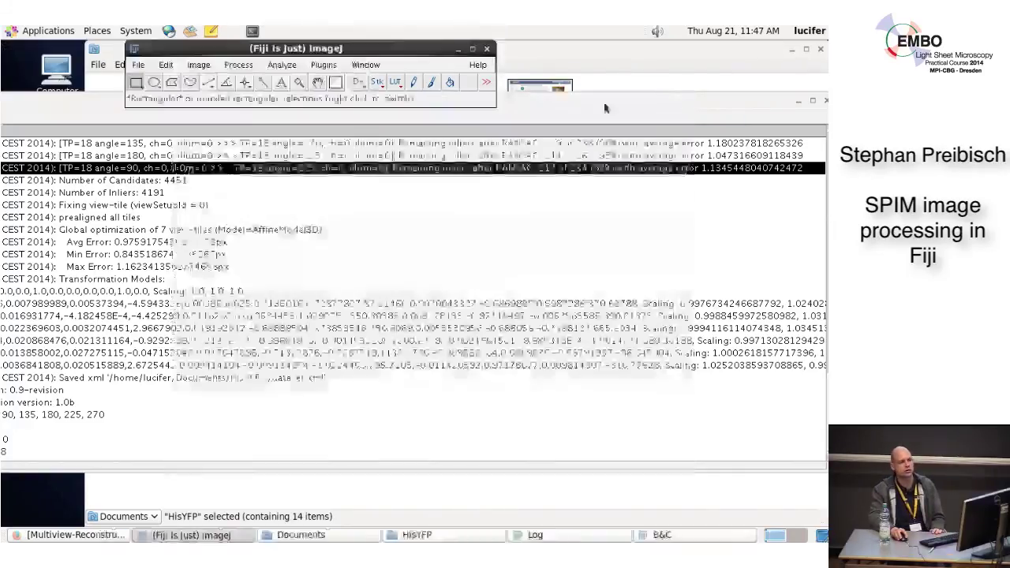
Start Fuse/Deconvolve Dataset on HisYFP's dataset.xml for all angles, channels, illuminations and timepoints
{"action": "left_click", "coordinate": [324, 66]}
{"action": "mouse_move", "coordinate": [368, 308]}
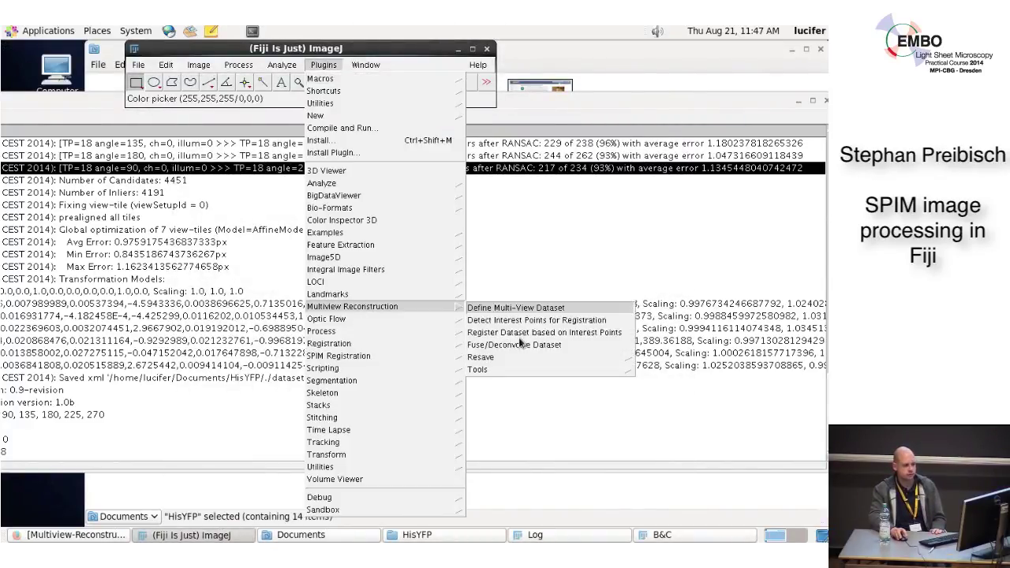
{"action": "left_click", "coordinate": [505, 345]}
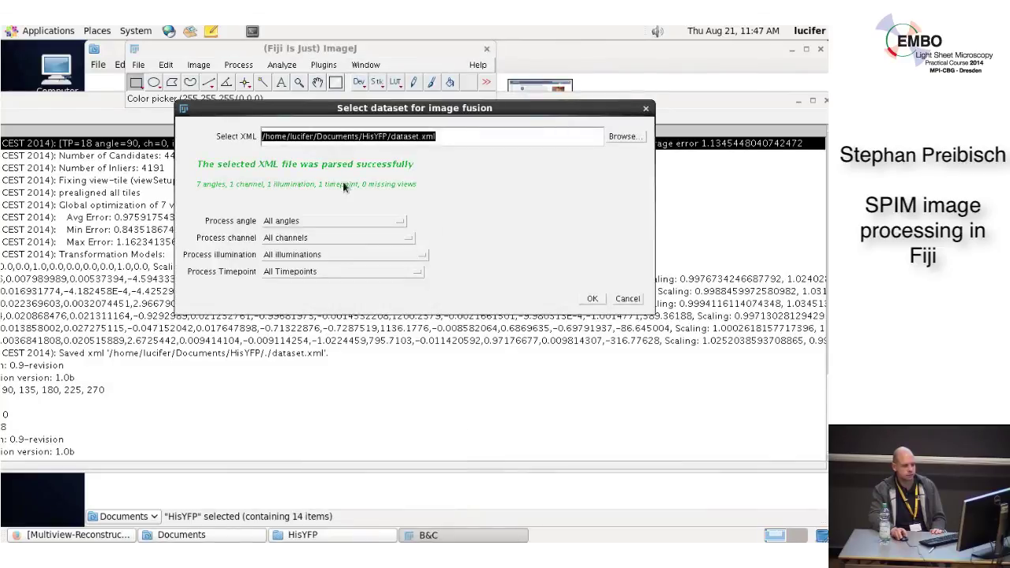
{"action": "left_click", "coordinate": [593, 300]}
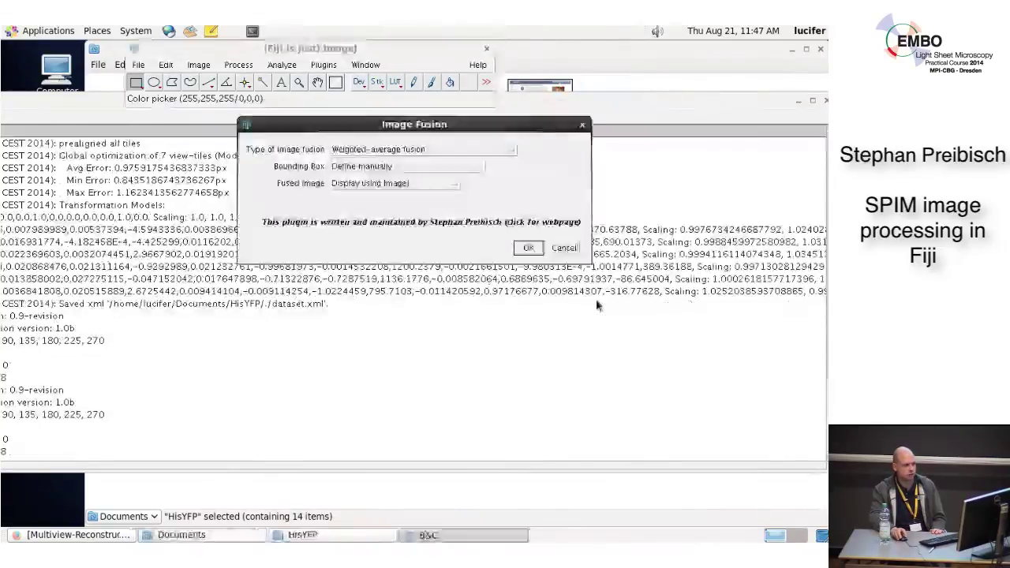
Choose weighted-average fusion with a manually defined bounding box, and set the fused dataset's downsampling to 3
{"action": "left_click", "coordinate": [376, 169]}
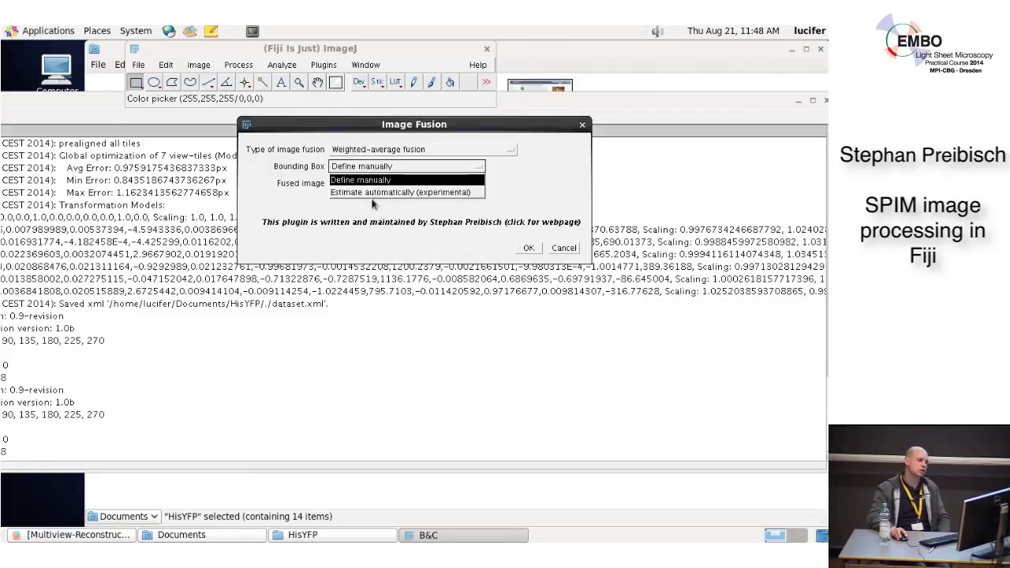
{"action": "left_click", "coordinate": [386, 181]}
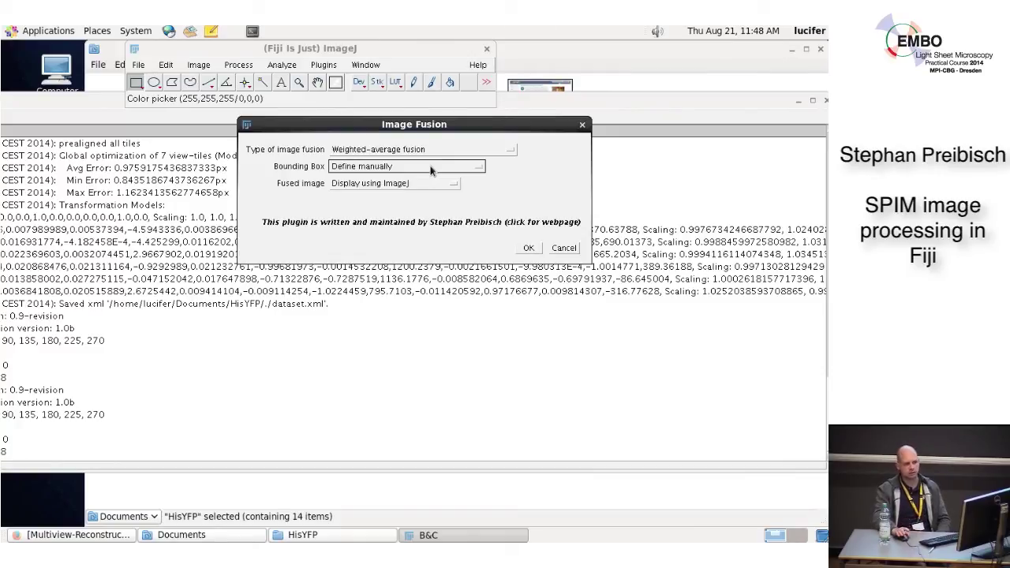
{"action": "left_click", "coordinate": [529, 247]}
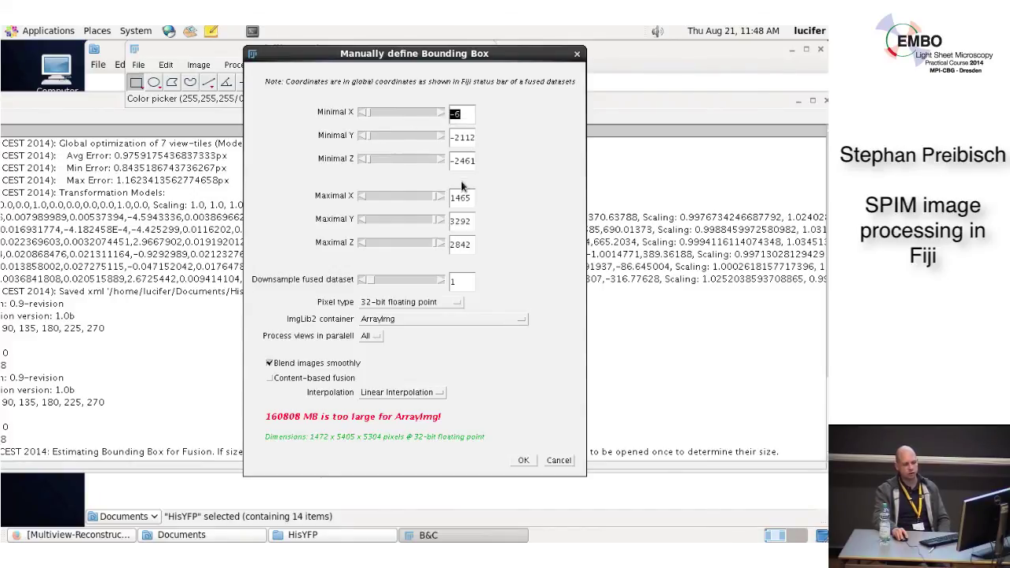
{"action": "left_click", "coordinate": [440, 280]}
{"action": "left_click", "coordinate": [442, 280]}
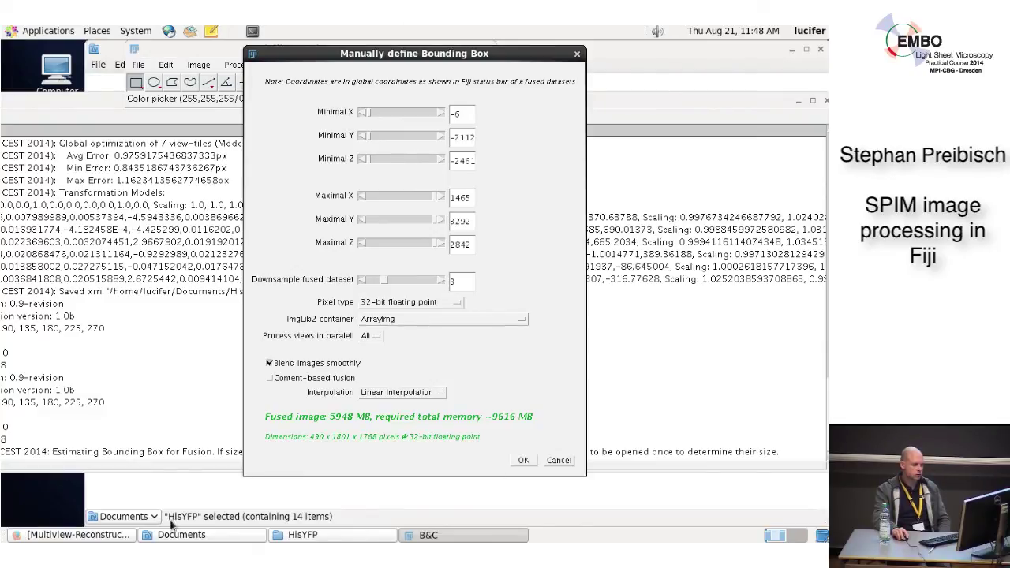
Open HisYFP's dataset.xml in gedit, examine its view registrations and view setups, and close the editor
{"action": "left_click", "coordinate": [332, 537]}
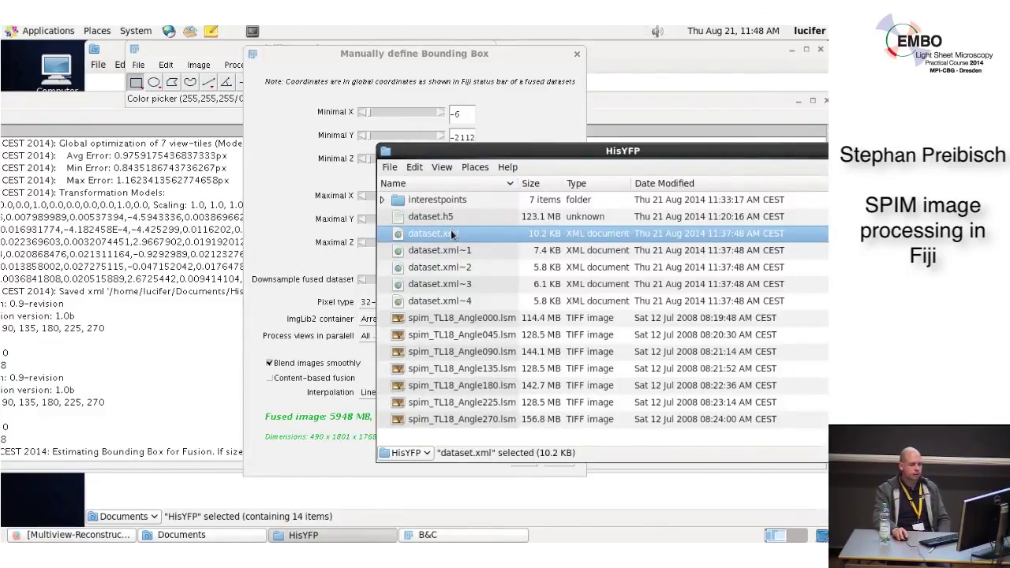
{"action": "right_click", "coordinate": [455, 235]}
{"action": "mouse_move", "coordinate": [478, 258]}
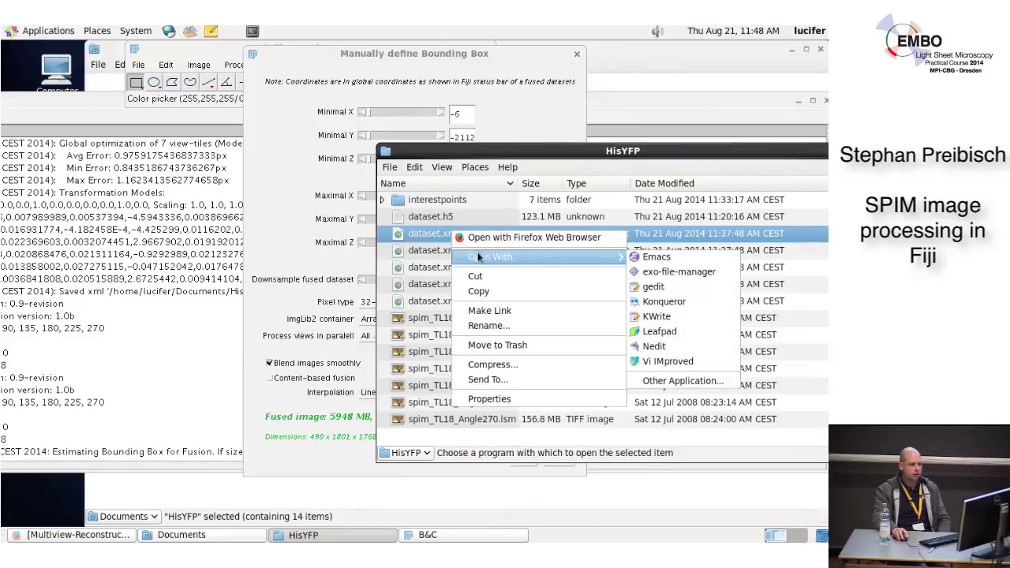
{"action": "left_click", "coordinate": [646, 288]}
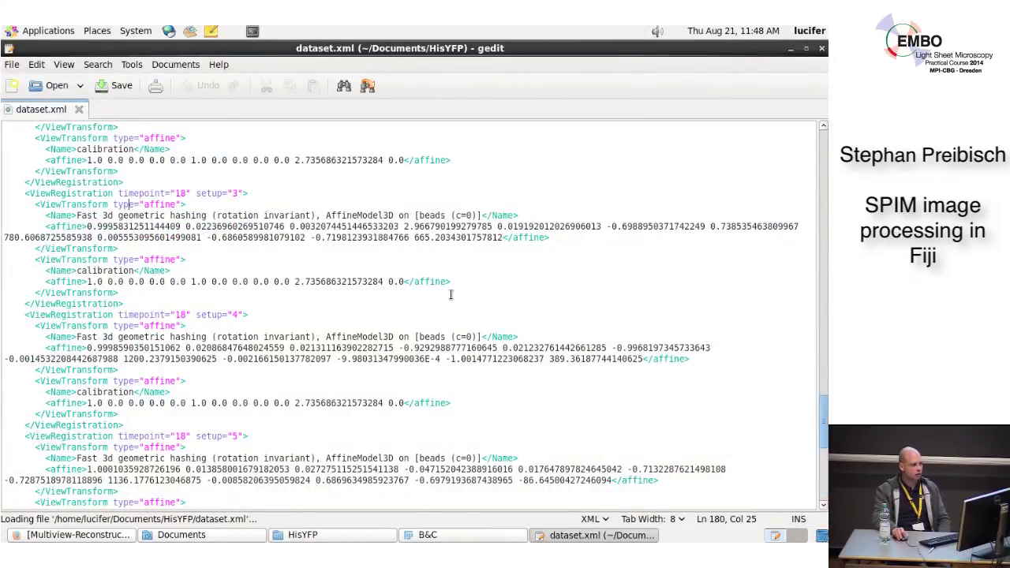
{"action": "scroll", "coordinate": [427, 296], "scroll_direction": "up", "scroll_amount": 8}
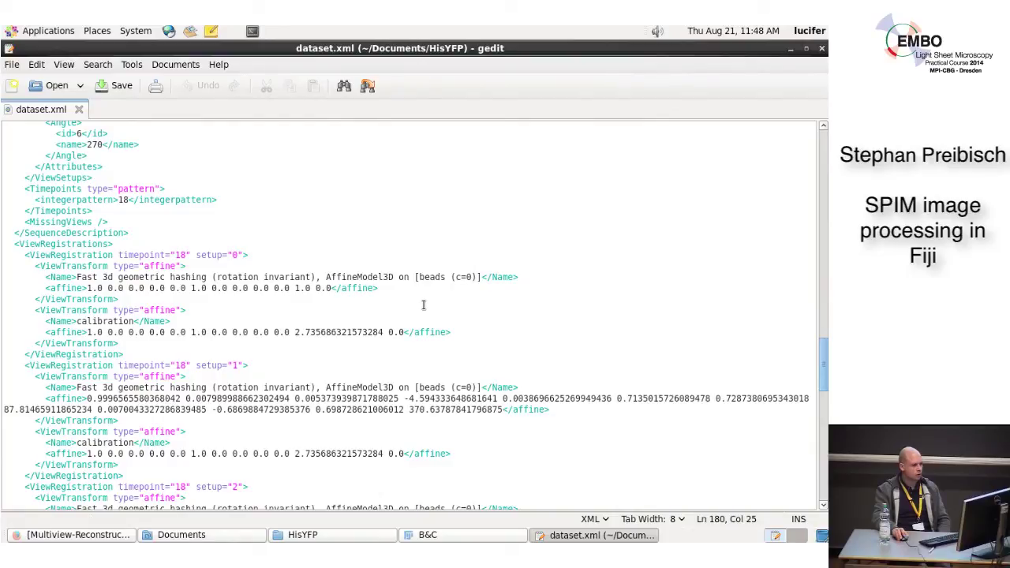
{"action": "scroll", "coordinate": [424, 312], "scroll_direction": "up", "scroll_amount": 10}
{"action": "scroll", "coordinate": [423, 325], "scroll_direction": "up", "scroll_amount": 15}
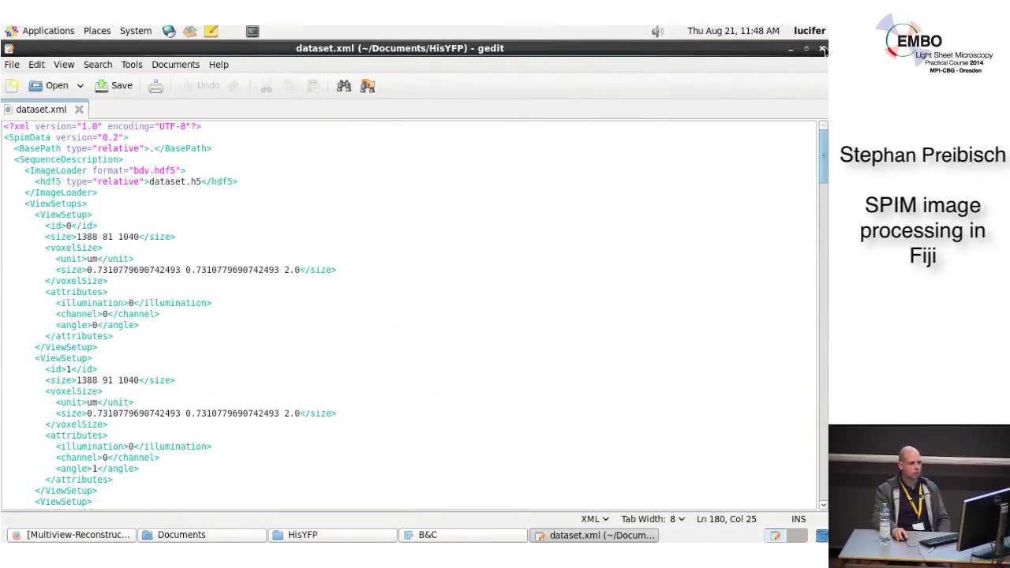
{"action": "left_click", "coordinate": [822, 49]}
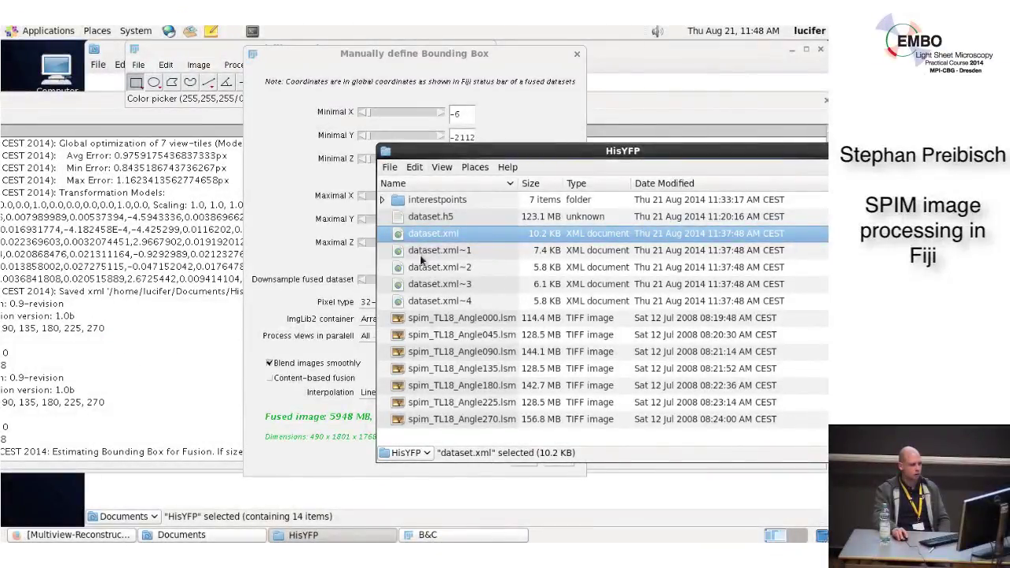
Return to the manual bounding box settings, check the pixel type choices, and set the fused dataset's downsampling to 4
{"action": "left_click", "coordinate": [234, 197]}
{"action": "left_click", "coordinate": [400, 301]}
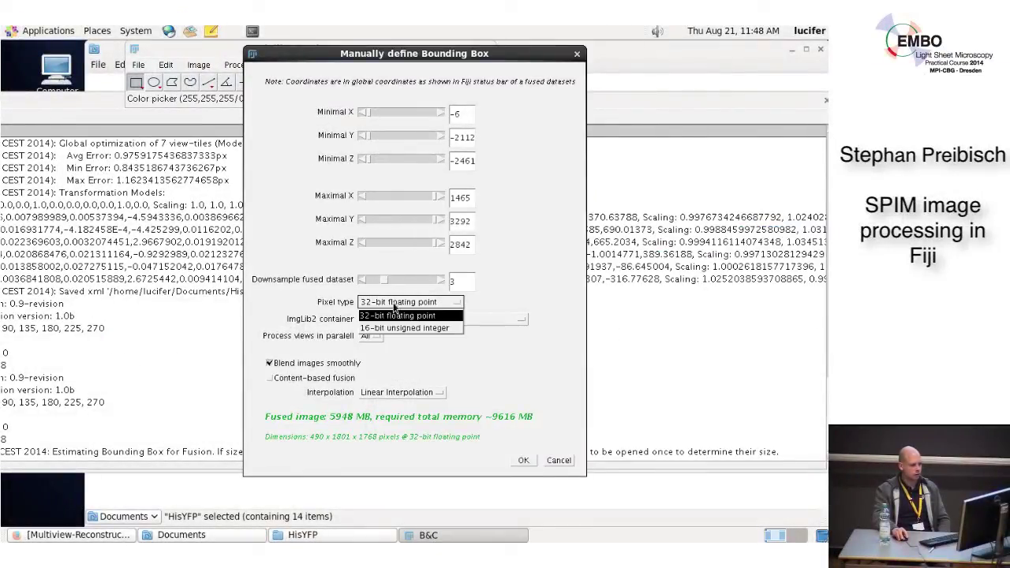
{"action": "left_click", "coordinate": [513, 168]}
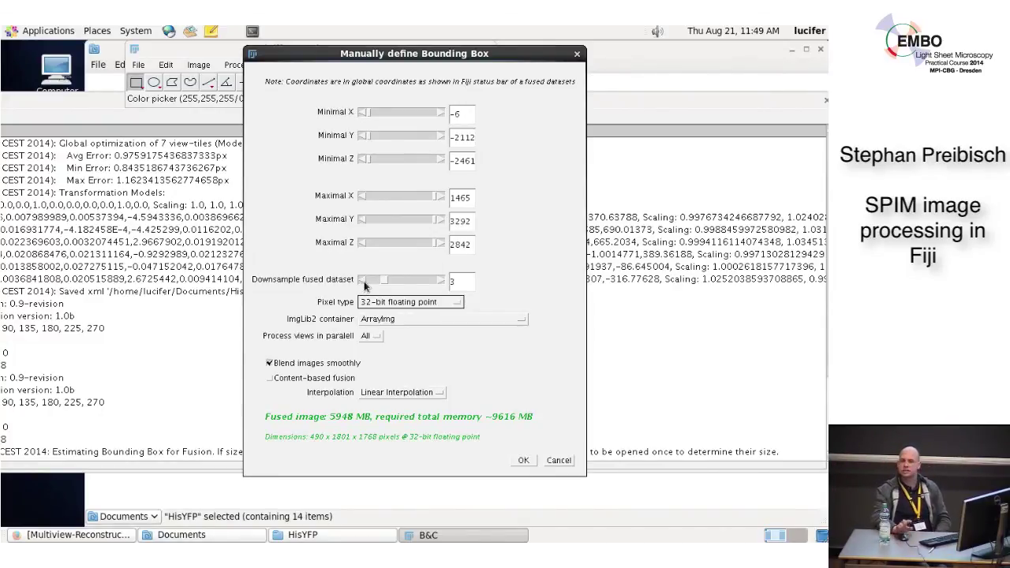
{"action": "left_click", "coordinate": [439, 281]}
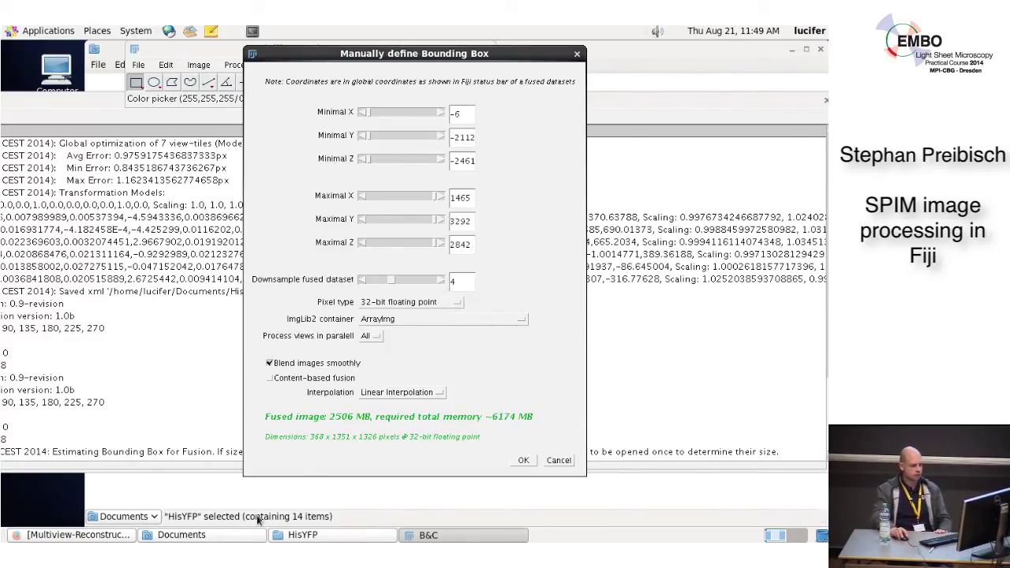
Open HisYFP's dataset.xml in gedit again and highlight the image size of the view setup with id 5
{"action": "left_click", "coordinate": [303, 536]}
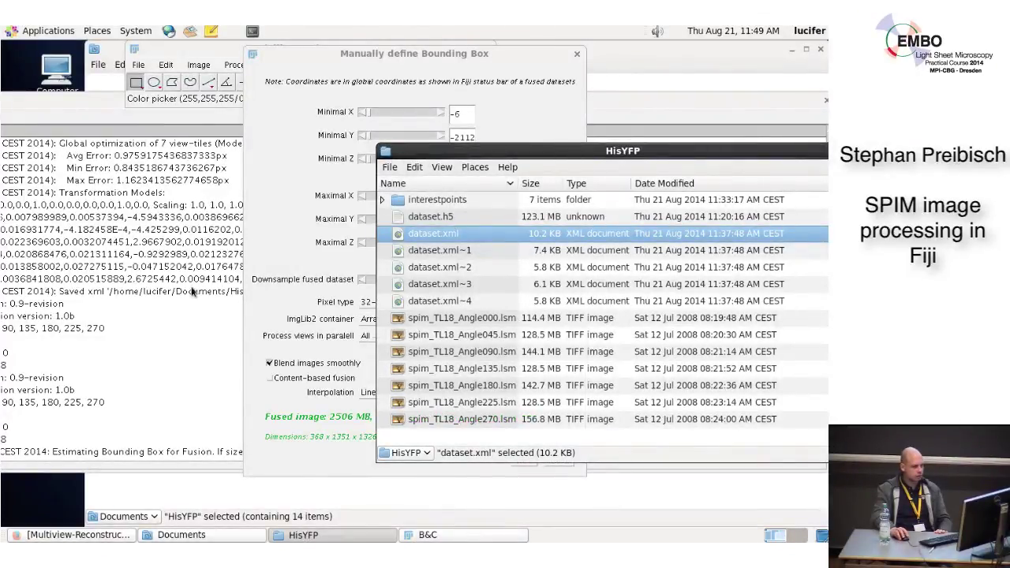
{"action": "right_click", "coordinate": [465, 241]}
{"action": "mouse_move", "coordinate": [518, 265]}
{"action": "left_click", "coordinate": [682, 294]}
{"action": "scroll", "coordinate": [270, 266], "scroll_direction": "up", "scroll_amount": 15}
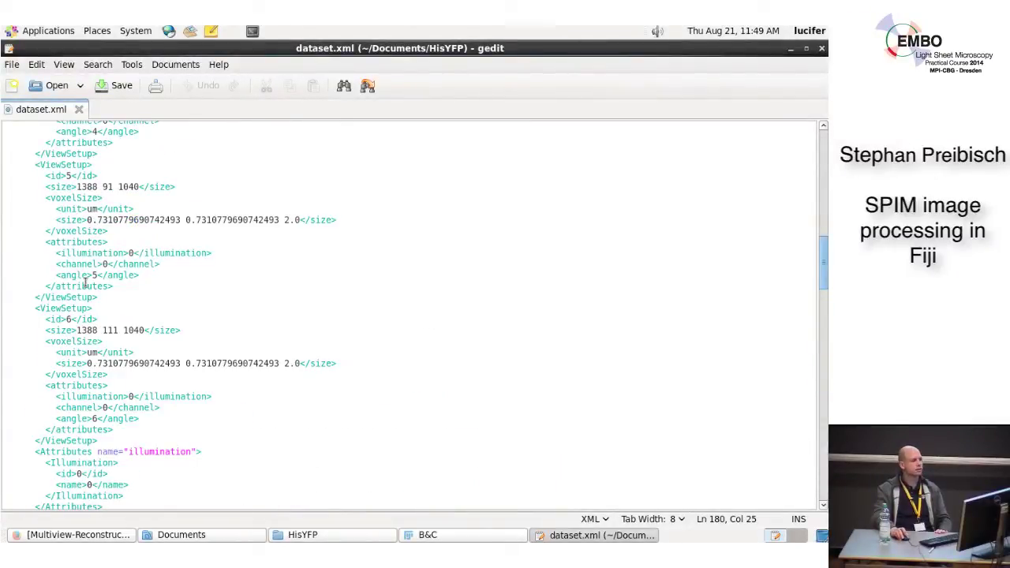
{"action": "scroll", "coordinate": [84, 282], "scroll_direction": "up", "scroll_amount": 1}
{"action": "left_click_drag", "start_coordinate": [77, 233], "coordinate": [140, 232]}
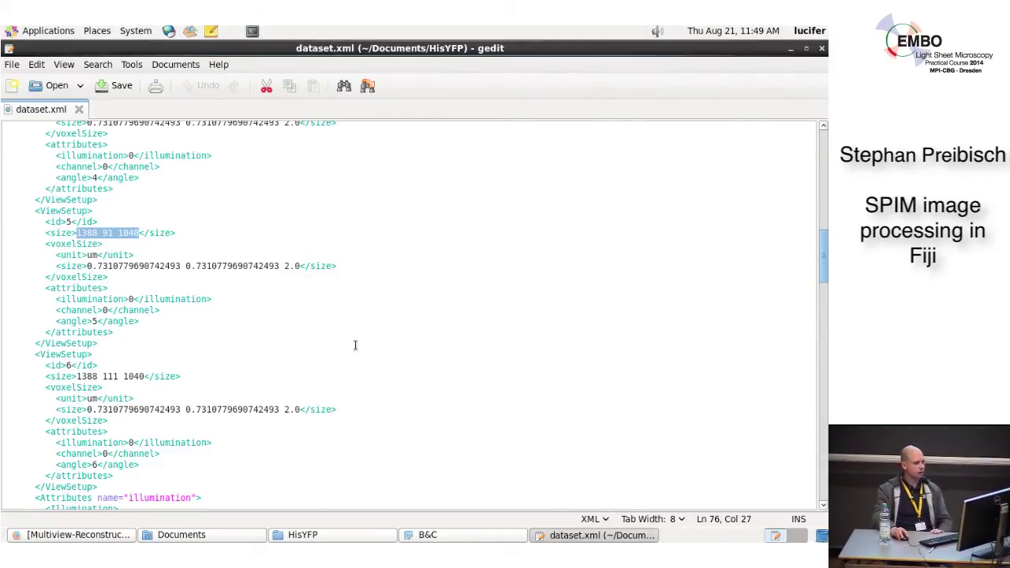
Cancel the manual bounding box settings and bring the reduced dataset.xml editor window fully into view over the log
{"action": "left_click_drag", "start_coordinate": [300, 47], "coordinate": [365, 373]}
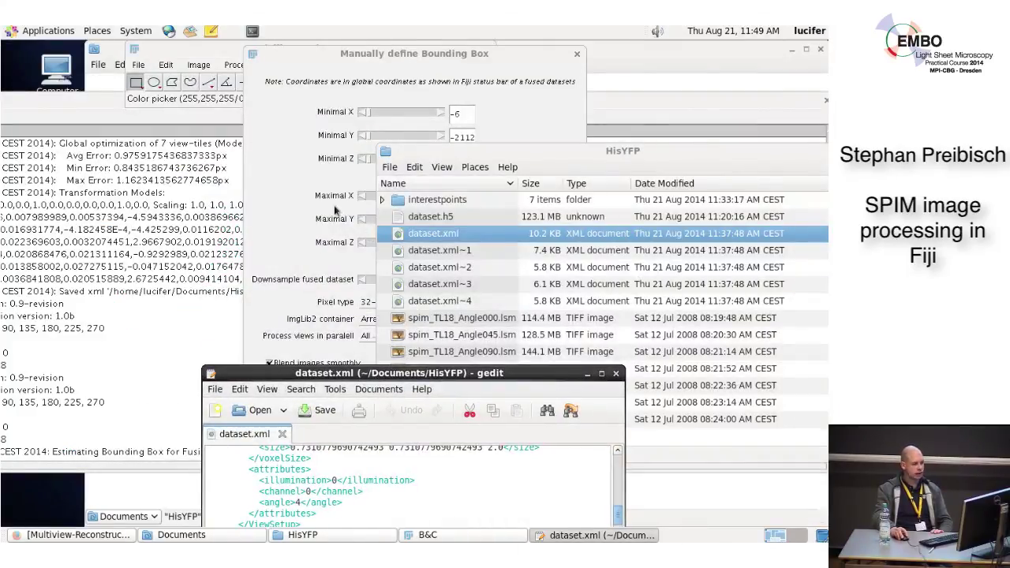
{"action": "left_click", "coordinate": [240, 191]}
{"action": "left_click", "coordinate": [556, 464]}
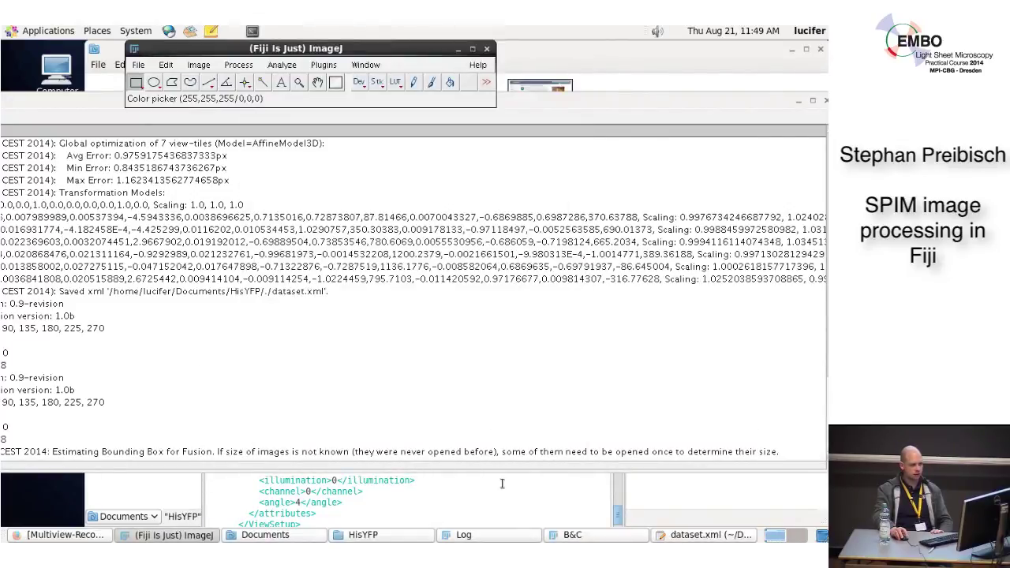
{"action": "left_click", "coordinate": [501, 488]}
{"action": "left_click_drag", "start_coordinate": [398, 375], "coordinate": [368, 104]}
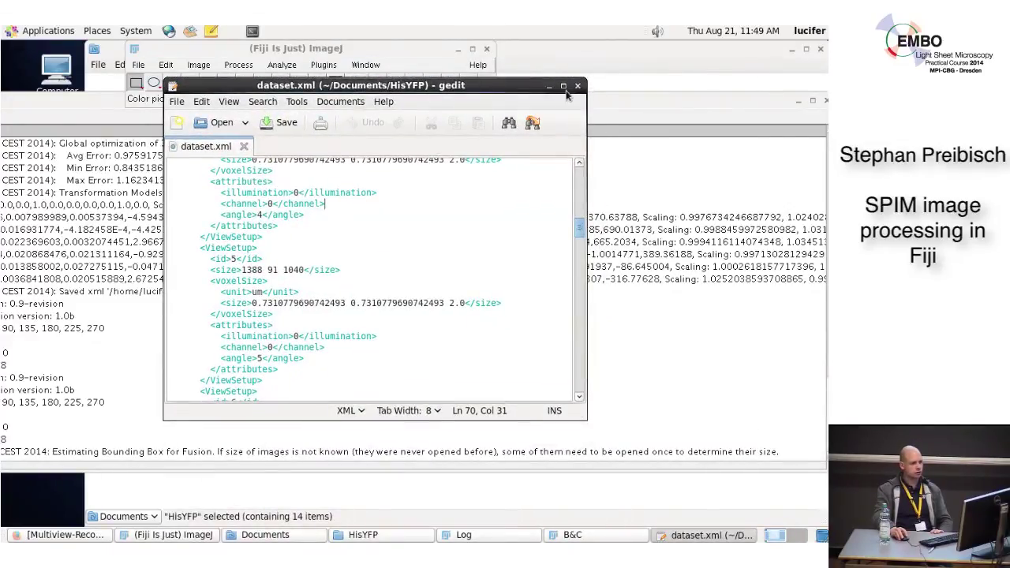
{"action": "left_click", "coordinate": [568, 100]}
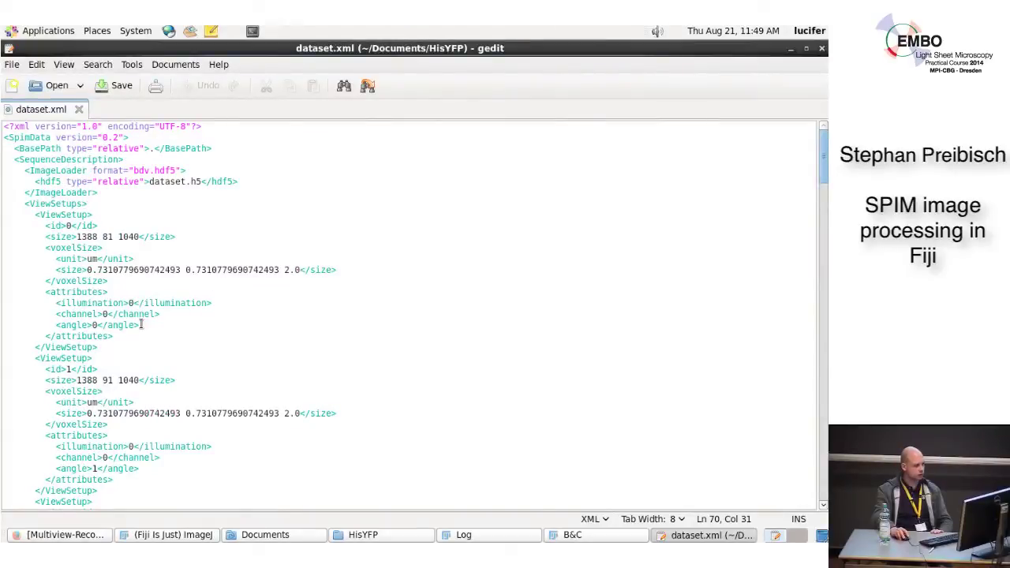
{"action": "left_click", "coordinate": [113, 379]}
{"action": "key", "text": "shift+Left"}
{"action": "key", "text": "shift+Left"}
{"action": "key", "text": "shift+Left"}
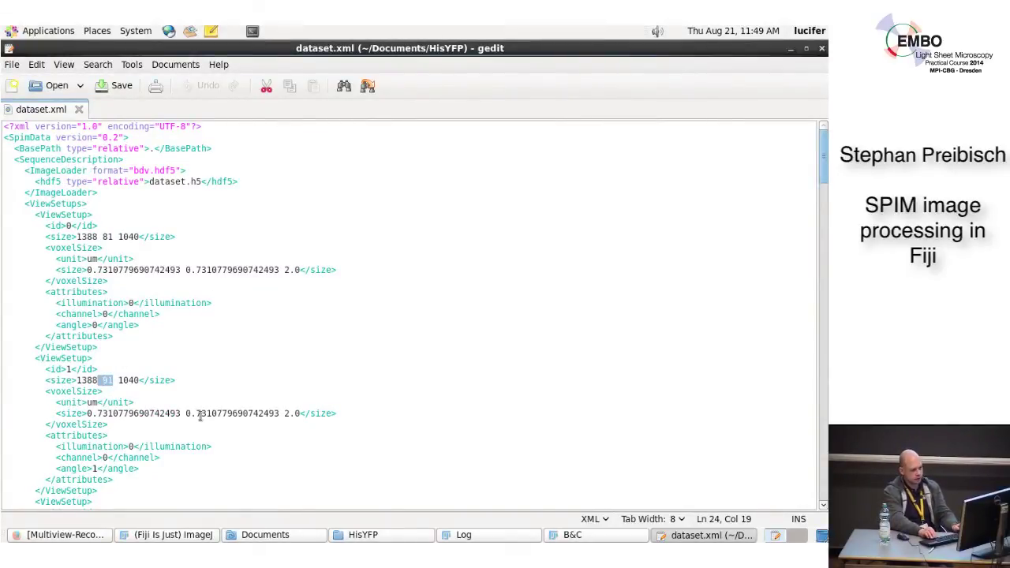
{"action": "type", "text": "1040"}
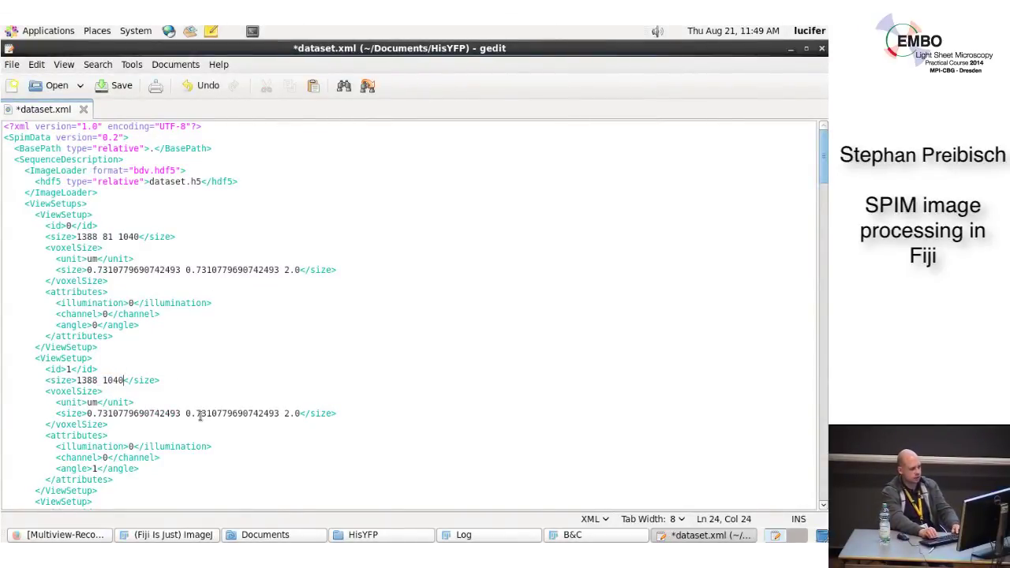
{"action": "type", "text": " 91"}
{"action": "scroll", "coordinate": [198, 373], "scroll_direction": "down", "scroll_amount": 6}
{"action": "scroll", "coordinate": [135, 219], "scroll_direction": "up", "scroll_amount": 6}
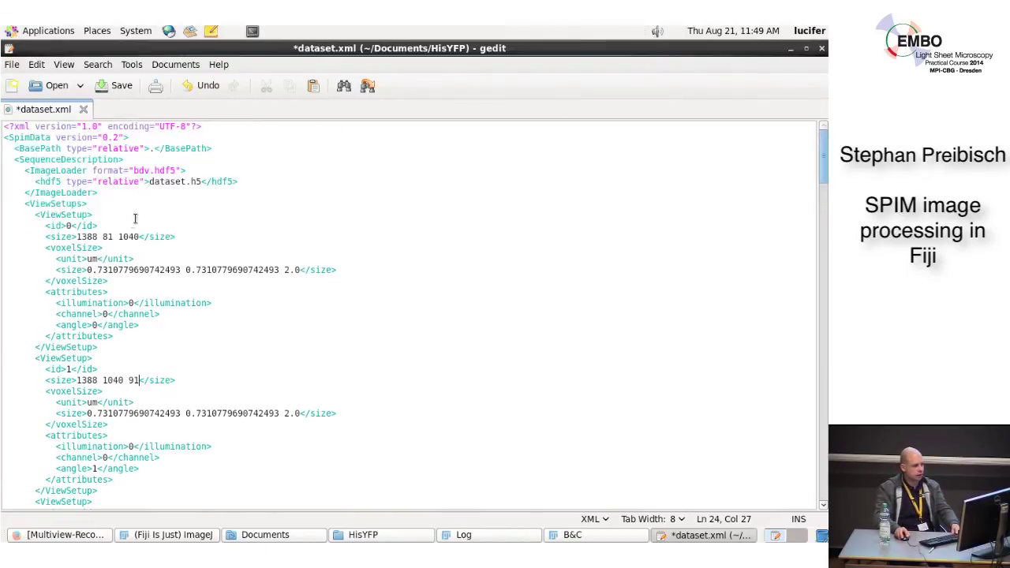
{"action": "left_click", "coordinate": [99, 236]}
{"action": "key", "text": "shift+Right"}
{"action": "key", "text": "shift+Right"}
{"action": "key", "text": "shift+Right"}
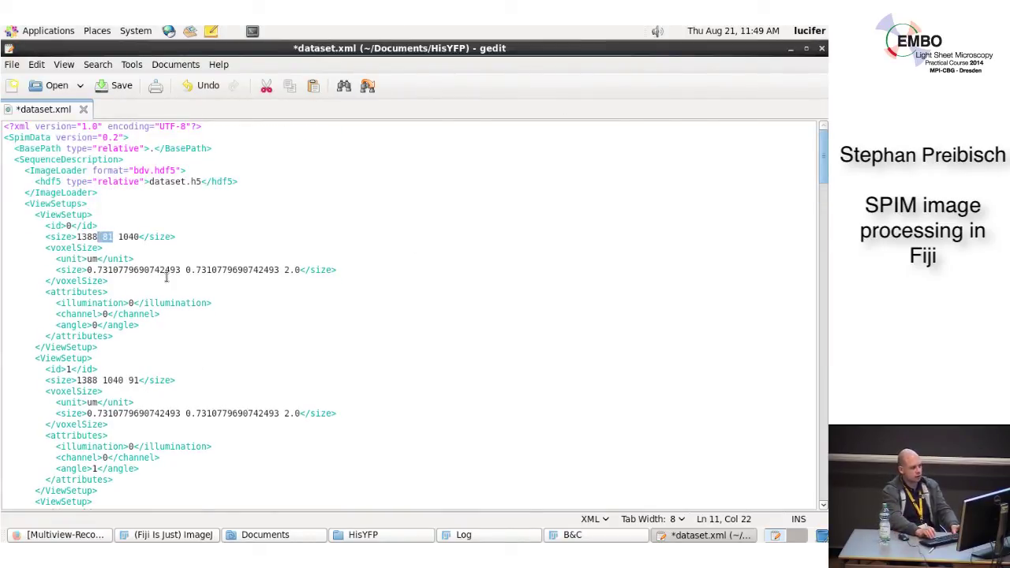
{"action": "key", "text": "Delete"}
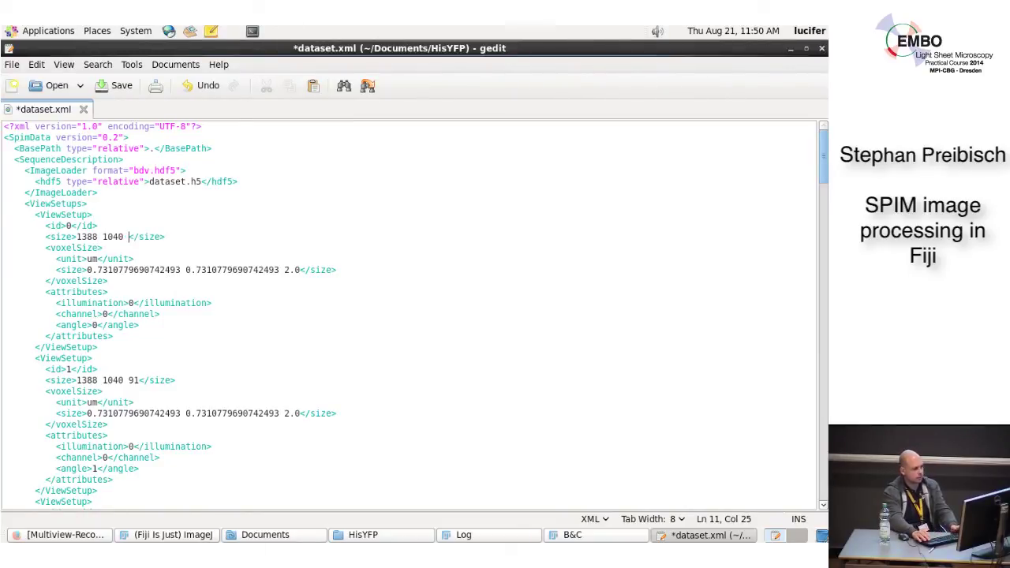
{"action": "type", "text": "81"}
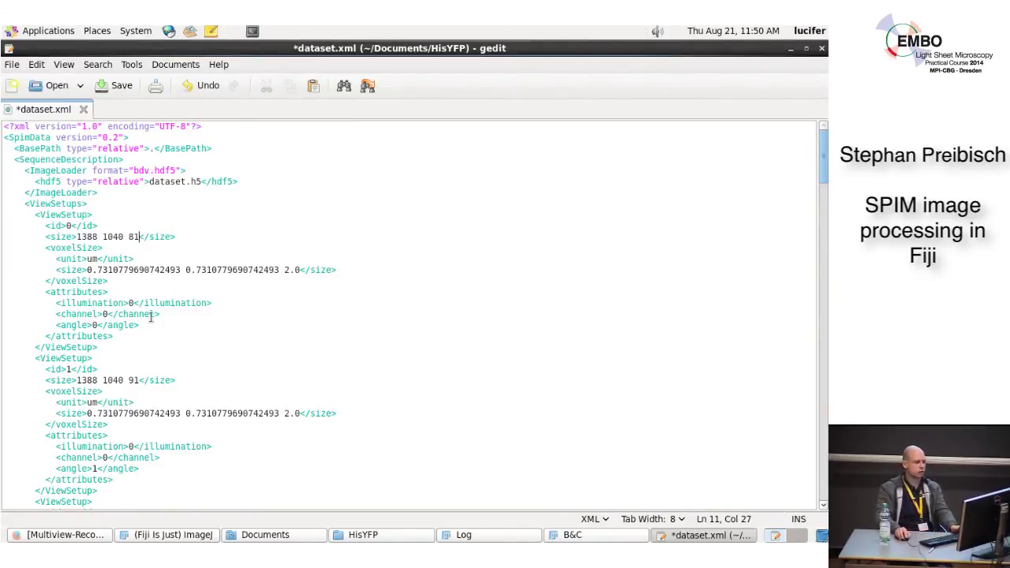
{"action": "scroll", "coordinate": [152, 318], "scroll_direction": "down", "scroll_amount": 5}
{"action": "left_click", "coordinate": [124, 341]}
{"action": "key", "text": "shift+Down"}
{"action": "key", "text": "Up"}
{"action": "key", "text": "Up"}
{"action": "key", "text": "Down"}
{"action": "key", "text": "Left"}
{"action": "key", "text": "shift+Left"}
{"action": "key", "text": "shift+Left"}
{"action": "key", "text": "shift+Left"}
{"action": "key", "text": "shift+Left"}
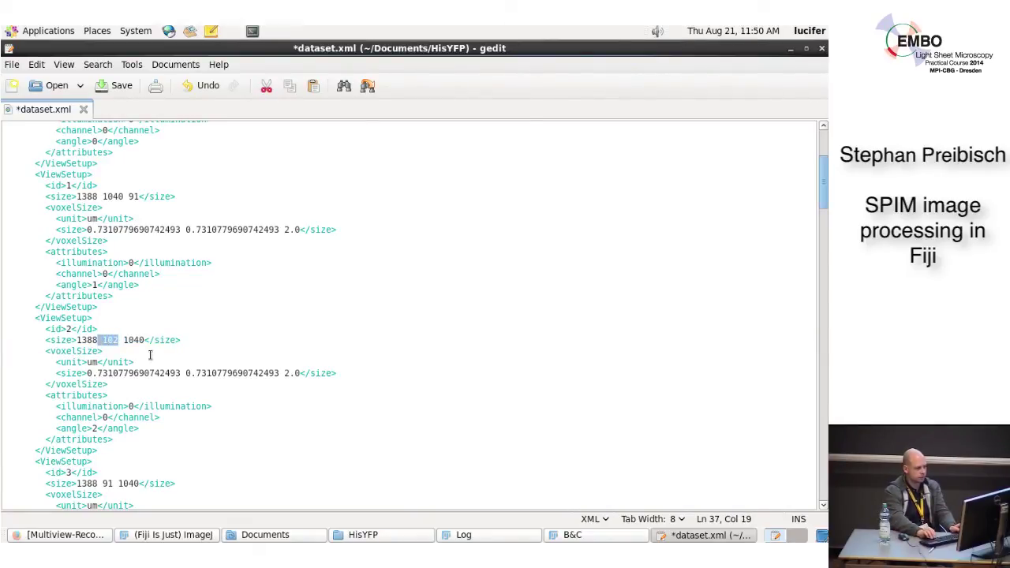
{"action": "type", "text": "8"}
{"action": "key", "text": "Right"}
{"action": "key", "text": "Right"}
{"action": "key", "text": "Right"}
{"action": "key", "text": "Right"}
{"action": "key", "text": "Right"}
{"action": "type", "text": "102"}
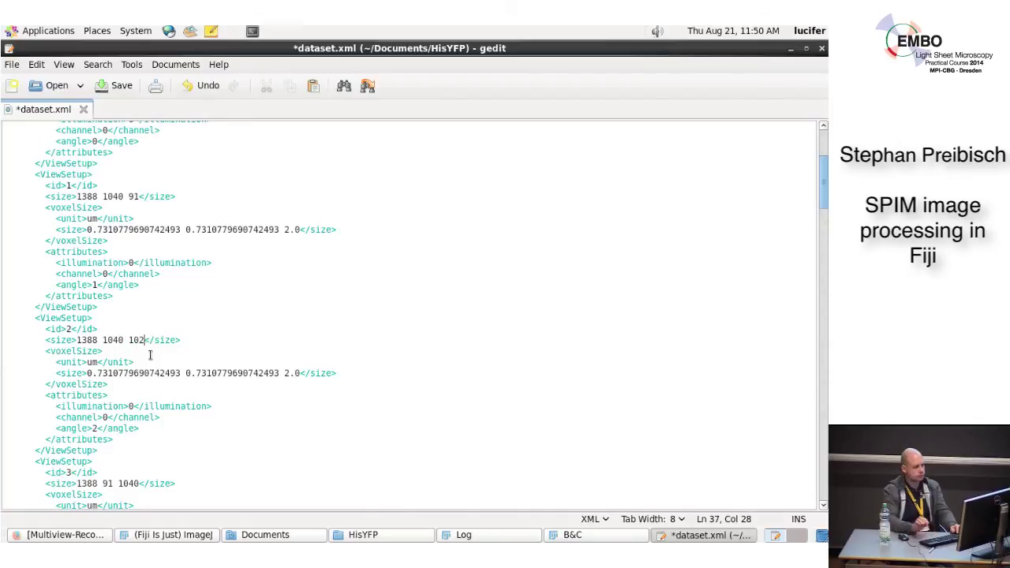
{"action": "scroll", "coordinate": [135, 359], "scroll_direction": "down", "scroll_amount": 3}
{"action": "left_click", "coordinate": [113, 391]}
{"action": "key", "text": "shift+Left"}
{"action": "key", "text": "shift+Left"}
{"action": "key", "text": "shift+Left"}
{"action": "key", "text": "BackSpace"}
{"action": "key", "text": "Right"}
{"action": "key", "text": "Right"}
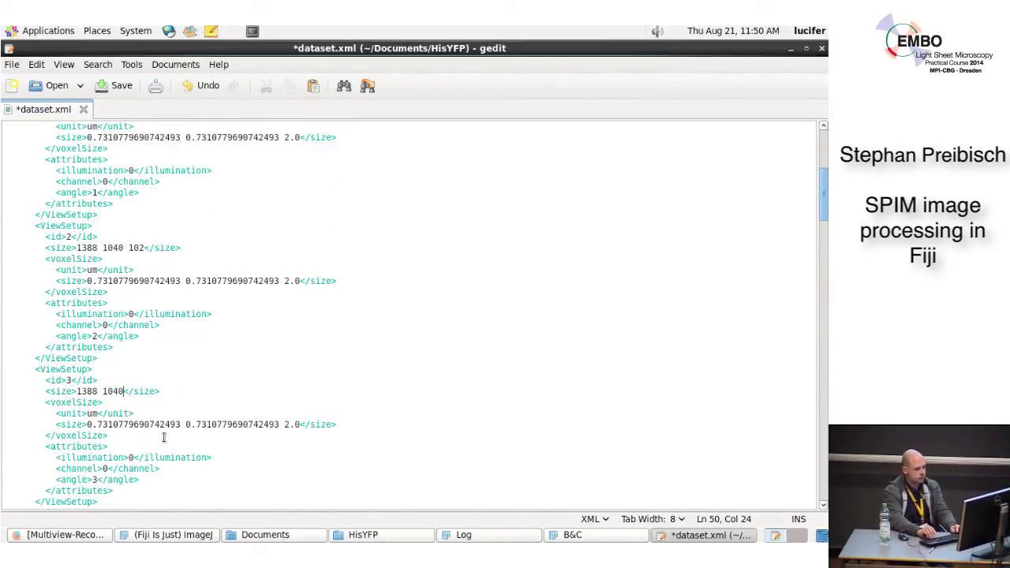
{"action": "type", "text": "91"}
{"action": "scroll", "coordinate": [217, 360], "scroll_direction": "down", "scroll_amount": 6}
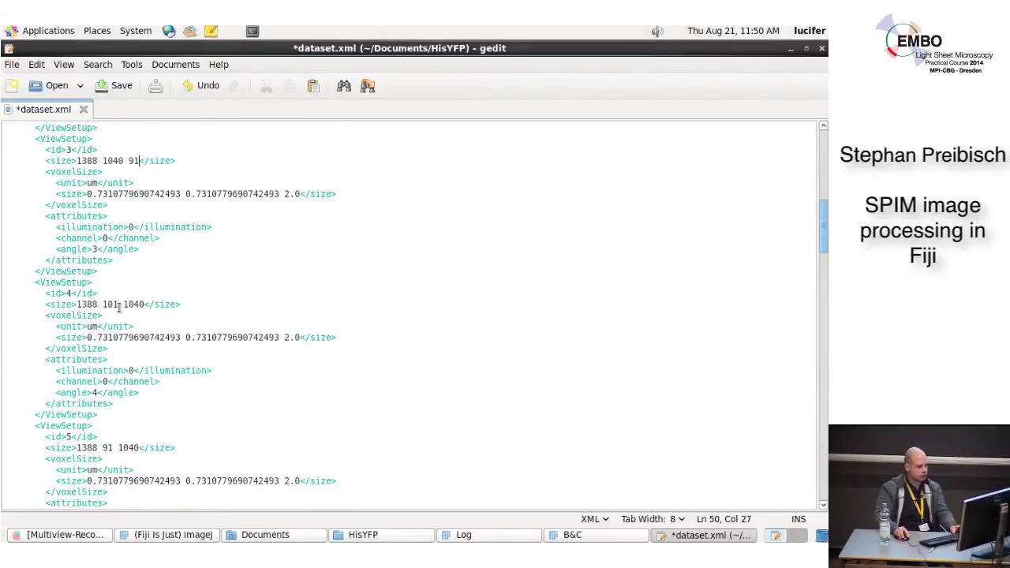
{"action": "left_click", "coordinate": [119, 308]}
{"action": "key", "text": "shift+Left"}
{"action": "key", "text": "shift+Left"}
{"action": "key", "text": "shift+Left"}
{"action": "key", "text": "shift+Left"}
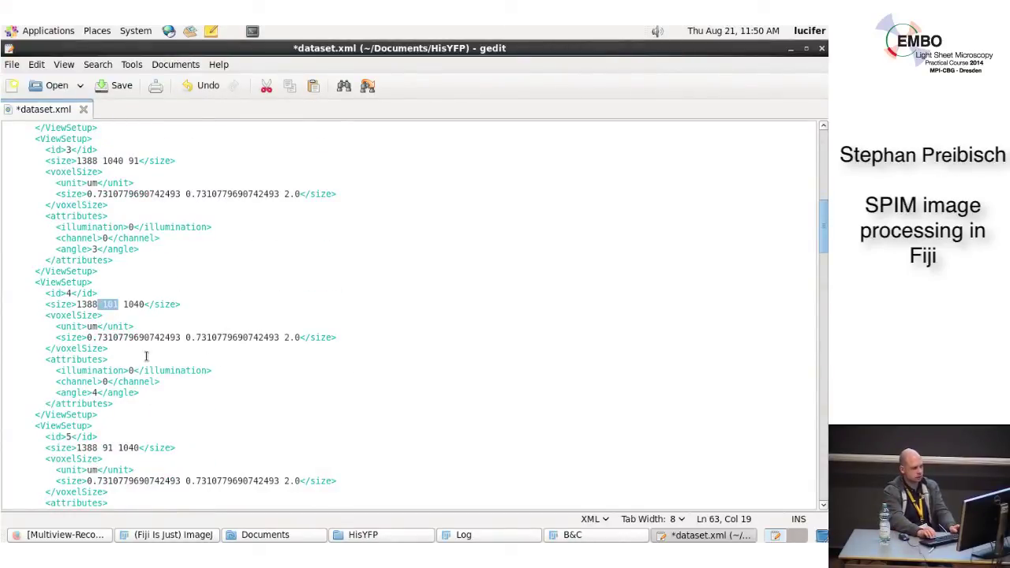
{"action": "key", "text": "BackSpace"}
{"action": "key", "text": "Right"}
{"action": "key", "text": "Right"}
{"action": "key", "text": "Right"}
{"action": "key", "text": "Right"}
{"action": "type", "text": "101"}
{"action": "scroll", "coordinate": [146, 356], "scroll_direction": "down", "scroll_amount": 4}
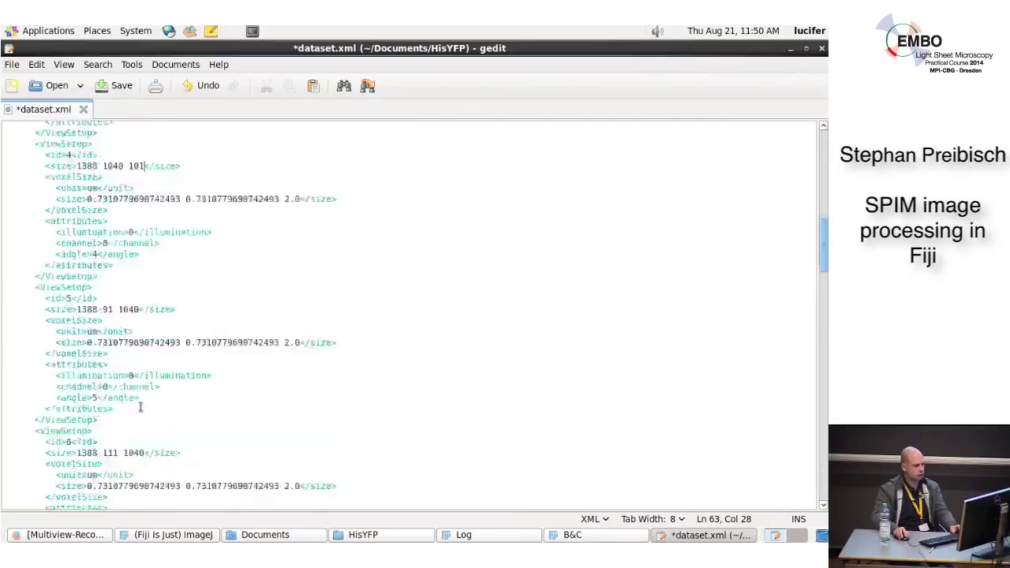
{"action": "left_click", "coordinate": [109, 308]}
{"action": "key", "text": "BackSpace"}
{"action": "key", "text": "shift+Right"}
{"action": "key", "text": "shift+Right"}
{"action": "key", "text": "Delete"}
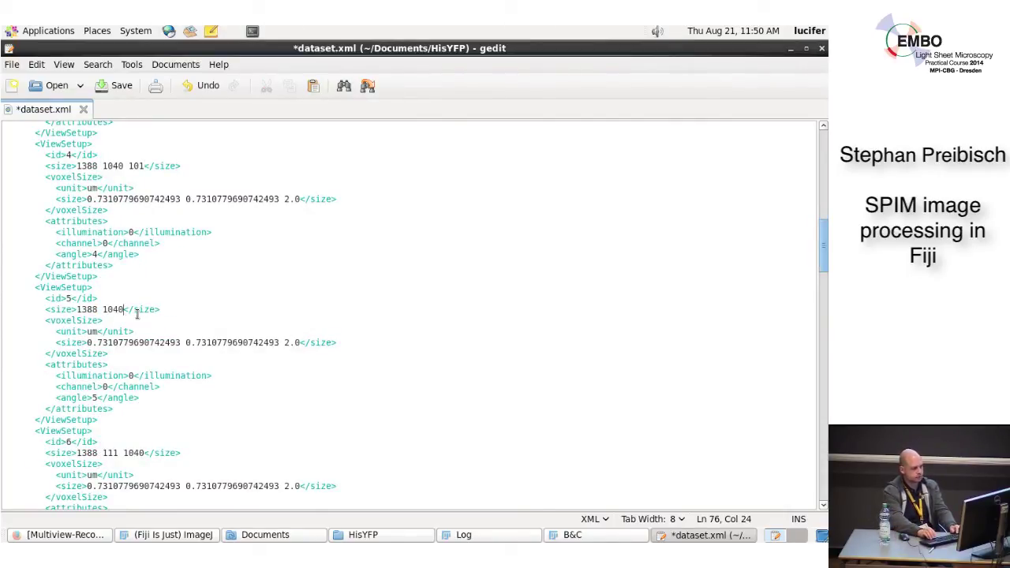
{"action": "type", "text": "91"}
{"action": "scroll", "coordinate": [217, 285], "scroll_direction": "down", "scroll_amount": 6}
{"action": "left_click", "coordinate": [116, 268]}
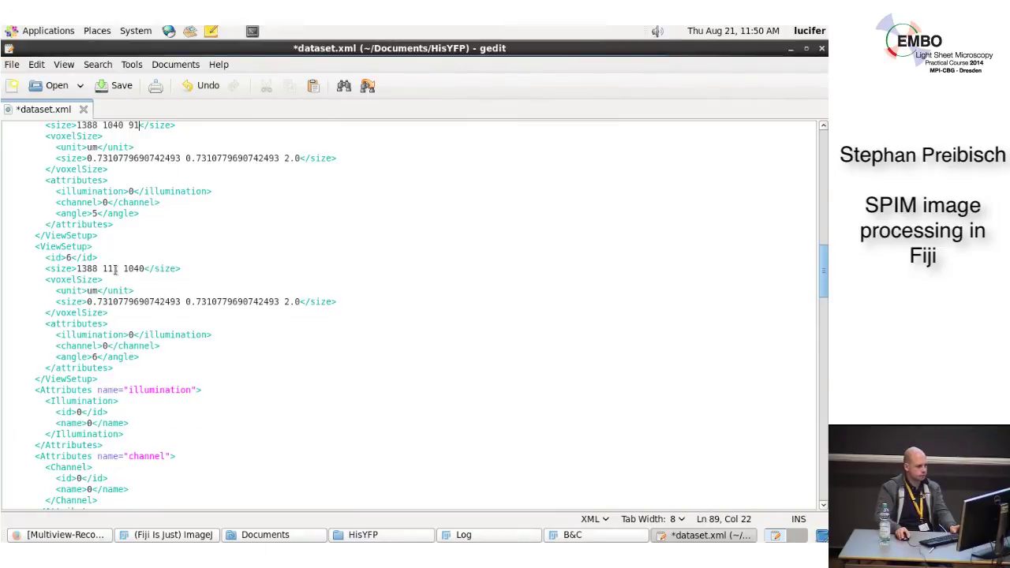
{"action": "key", "text": "shift+Left"}
{"action": "key", "text": "shift+Left"}
{"action": "key", "text": "shift+Left"}
{"action": "key", "text": "Delete"}
{"action": "key", "text": "Right"}
{"action": "key", "text": "Right"}
{"action": "key", "text": "Right"}
{"action": "key", "text": "Right"}
{"action": "key", "text": "Right"}
{"action": "type", "text": "111"}
Save the edited dataset.xml and close the editor
{"action": "scroll", "coordinate": [266, 234], "scroll_direction": "down", "scroll_amount": 3}
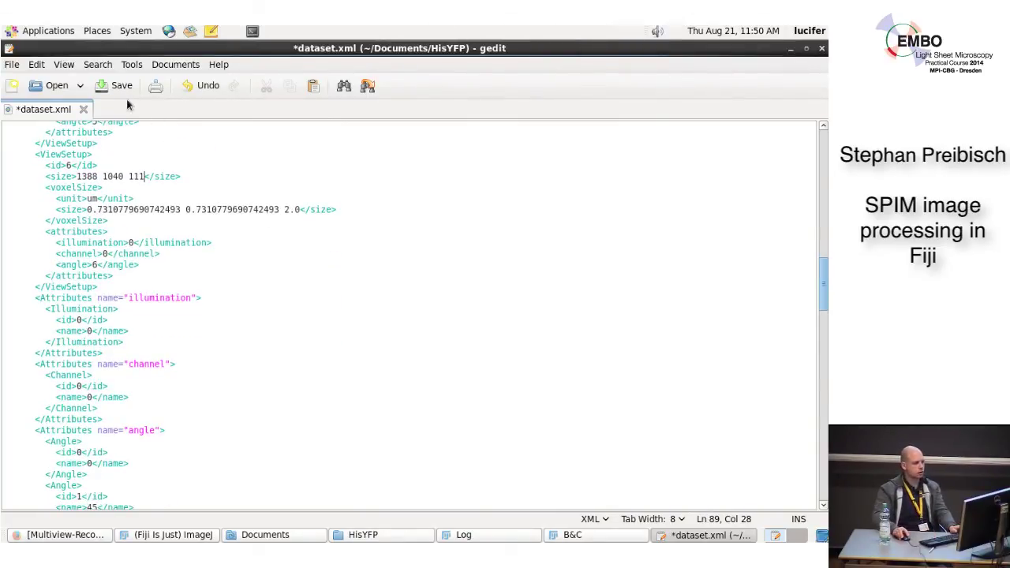
{"action": "left_click", "coordinate": [115, 85]}
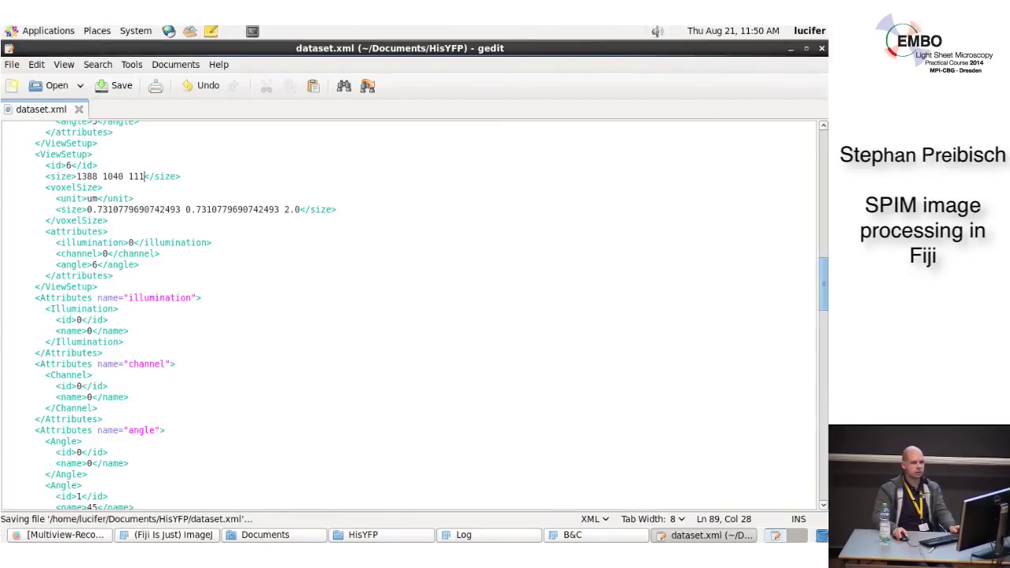
{"action": "left_click", "coordinate": [821, 49]}
Start image fusion for all views of HisYFP's dataset.xml, using weighted-average fusion, a manually defined bounding box and display in ImageJ
{"action": "left_click", "coordinate": [330, 66]}
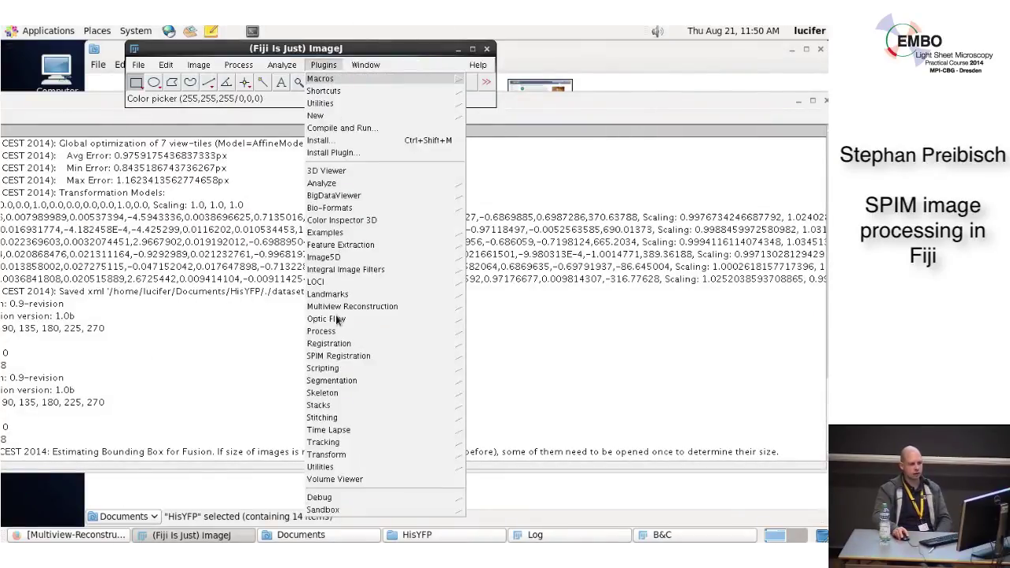
{"action": "mouse_move", "coordinate": [339, 306]}
{"action": "left_click", "coordinate": [490, 344]}
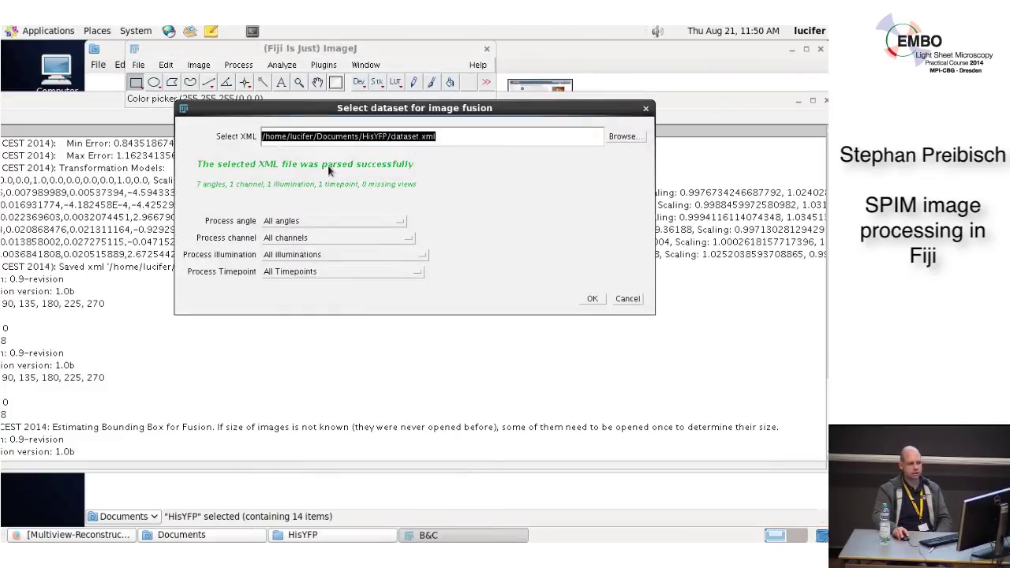
{"action": "left_click", "coordinate": [594, 298]}
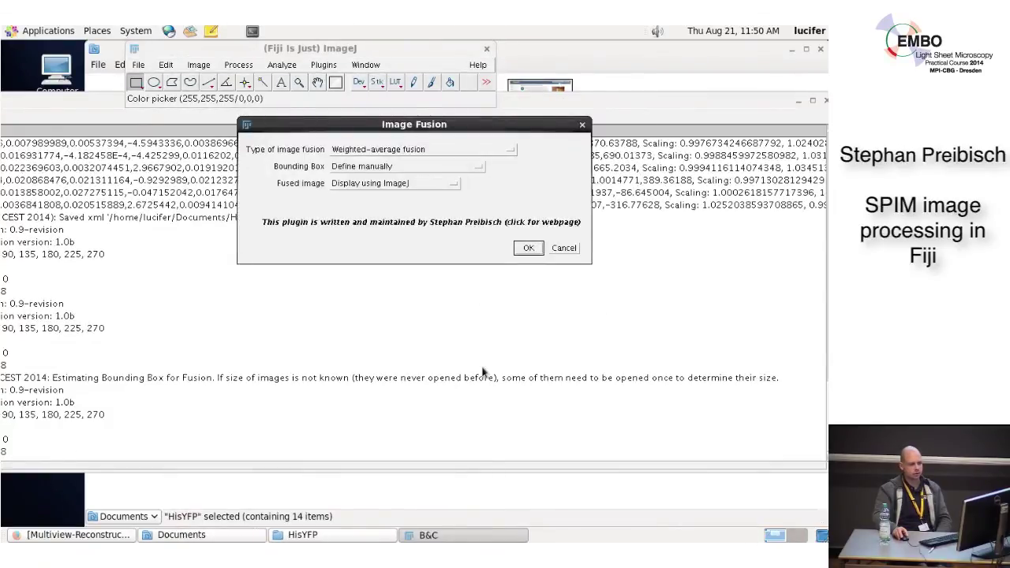
{"action": "left_click", "coordinate": [524, 249]}
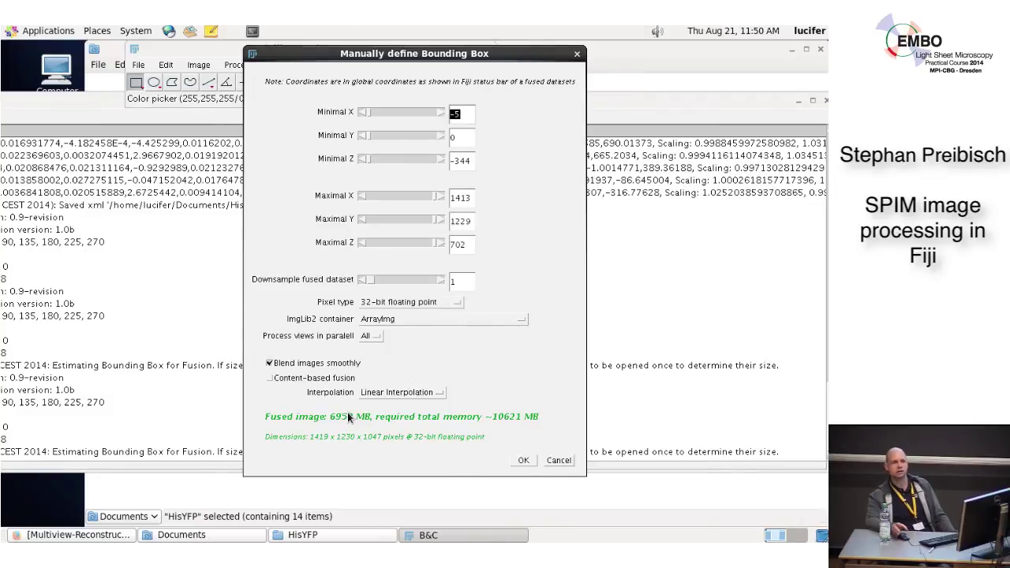
Set the fused dataset's downsampling to 4
{"action": "left_click", "coordinate": [440, 279]}
{"action": "left_click", "coordinate": [440, 280]}
{"action": "left_click", "coordinate": [440, 280]}
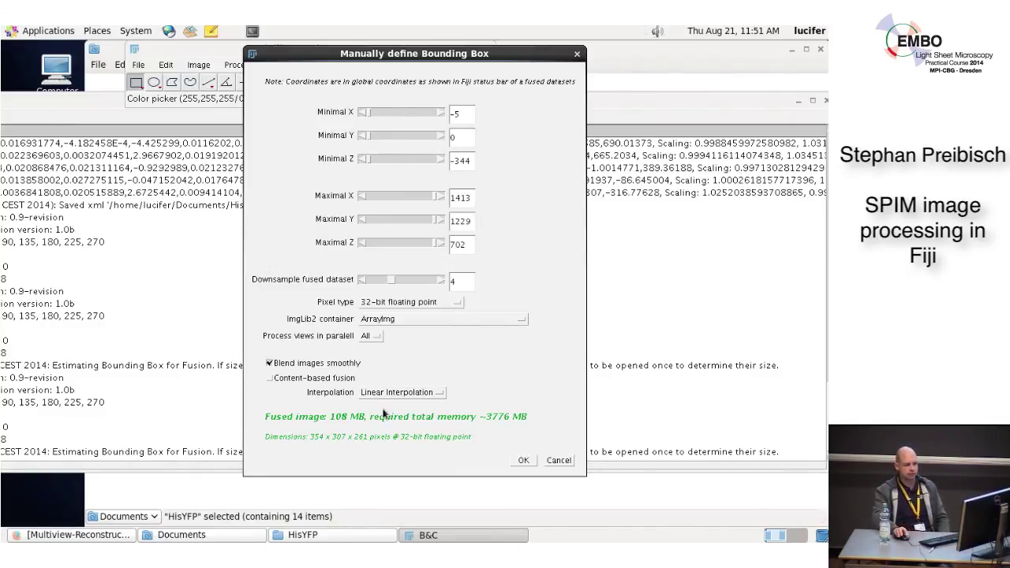
Check the choices for parallel view processing and the ImgLib2 container, keeping All and ArrayImg
{"action": "left_click", "coordinate": [373, 336]}
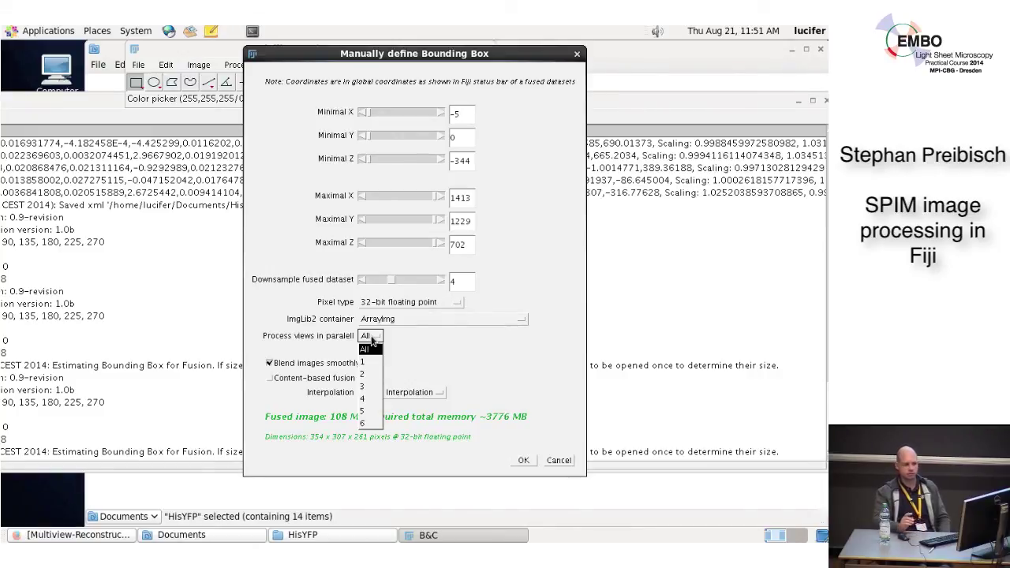
{"action": "left_click", "coordinate": [400, 337]}
{"action": "left_click", "coordinate": [396, 320]}
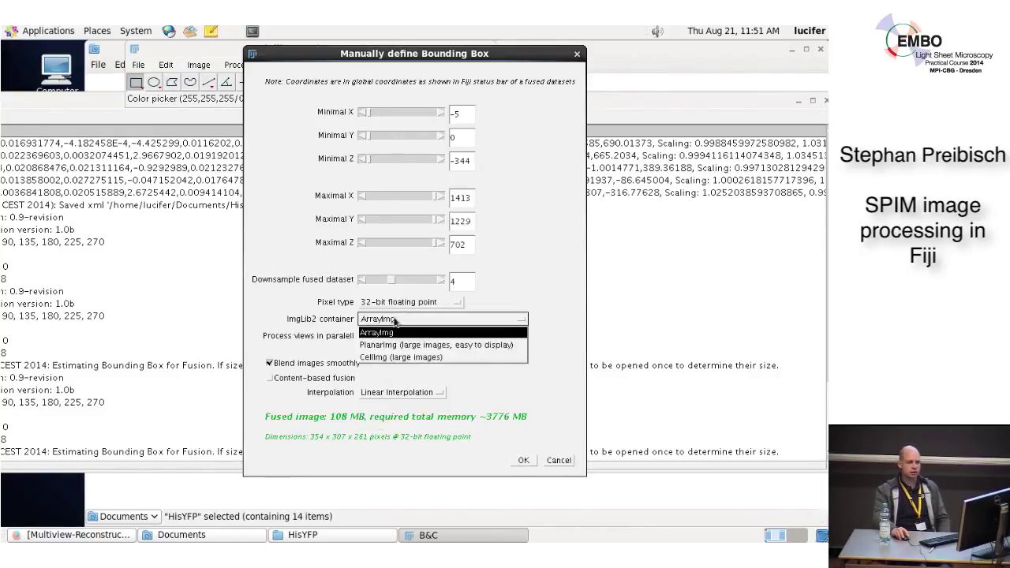
{"action": "left_click", "coordinate": [387, 325]}
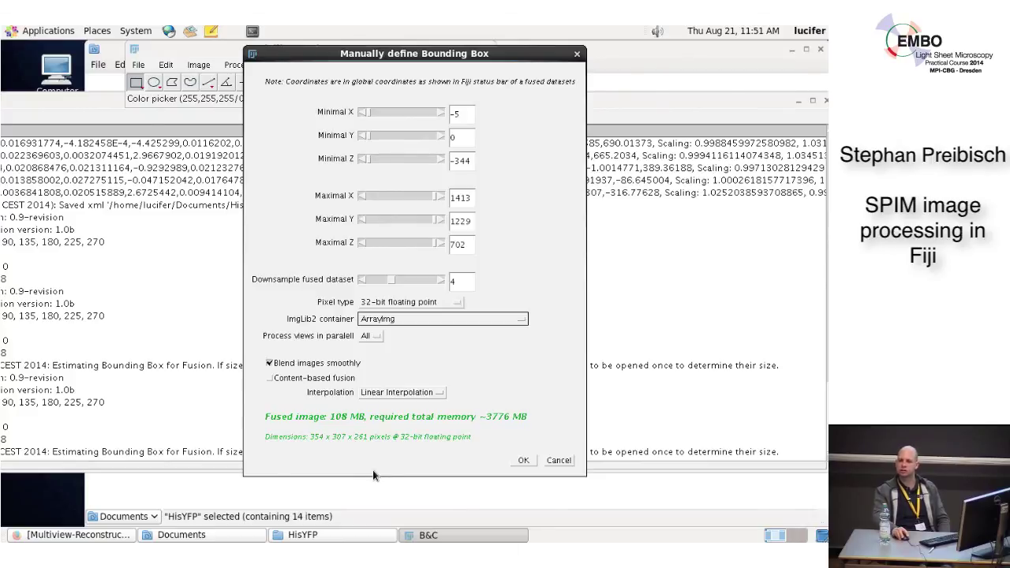
{"action": "left_click", "coordinate": [421, 319]}
{"action": "left_click", "coordinate": [421, 323]}
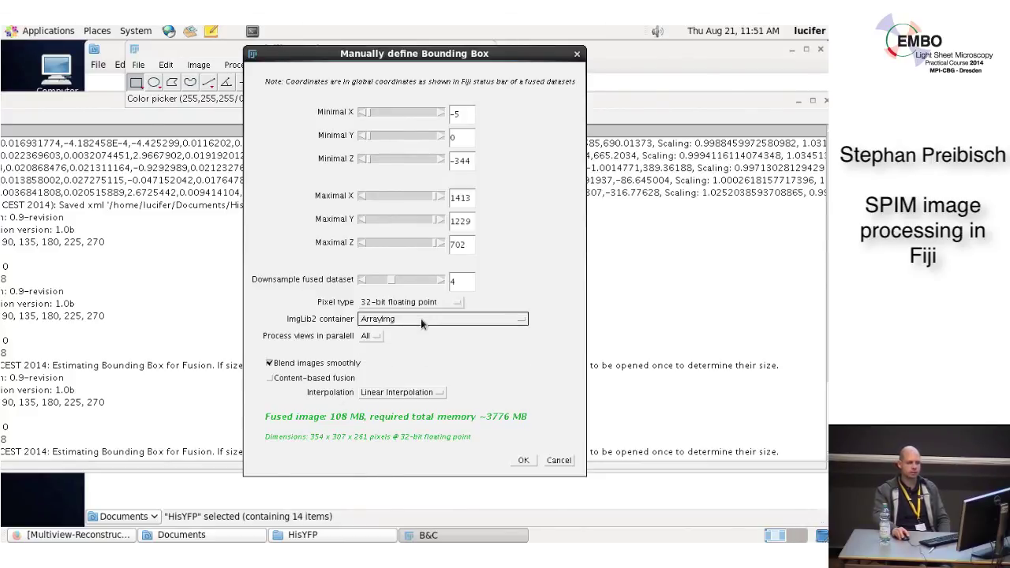
Set the pixel type to 16-bit unsigned integer, keeping Linear Interpolation, and start the fusion
{"action": "left_click", "coordinate": [413, 304]}
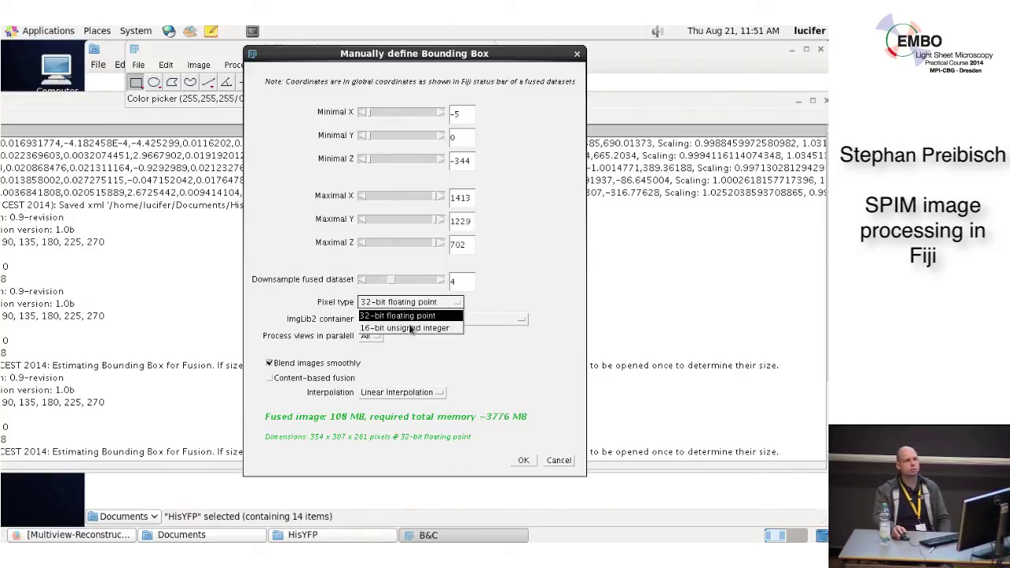
{"action": "left_click", "coordinate": [418, 330]}
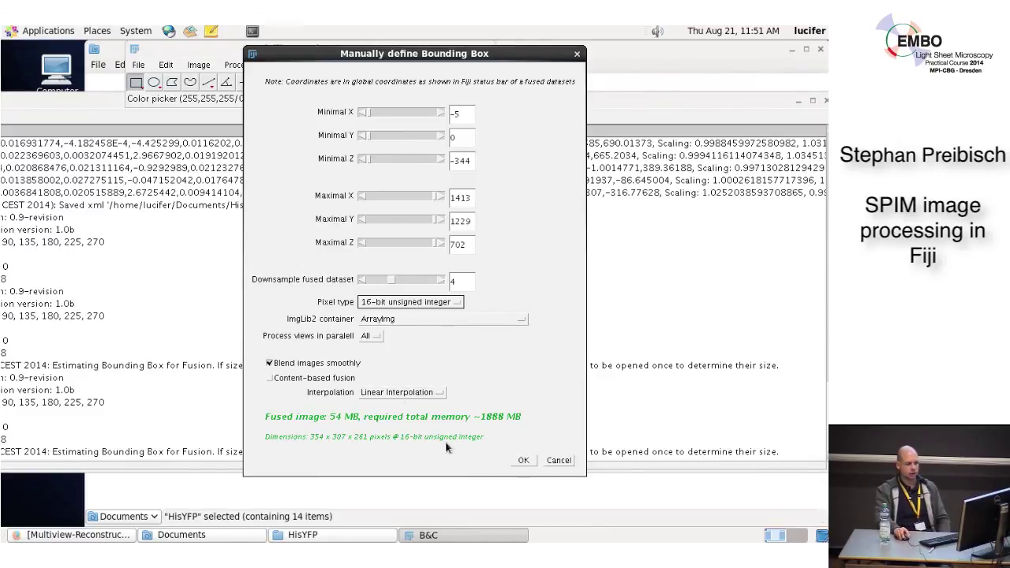
{"action": "left_click", "coordinate": [415, 394]}
{"action": "left_click", "coordinate": [415, 395]}
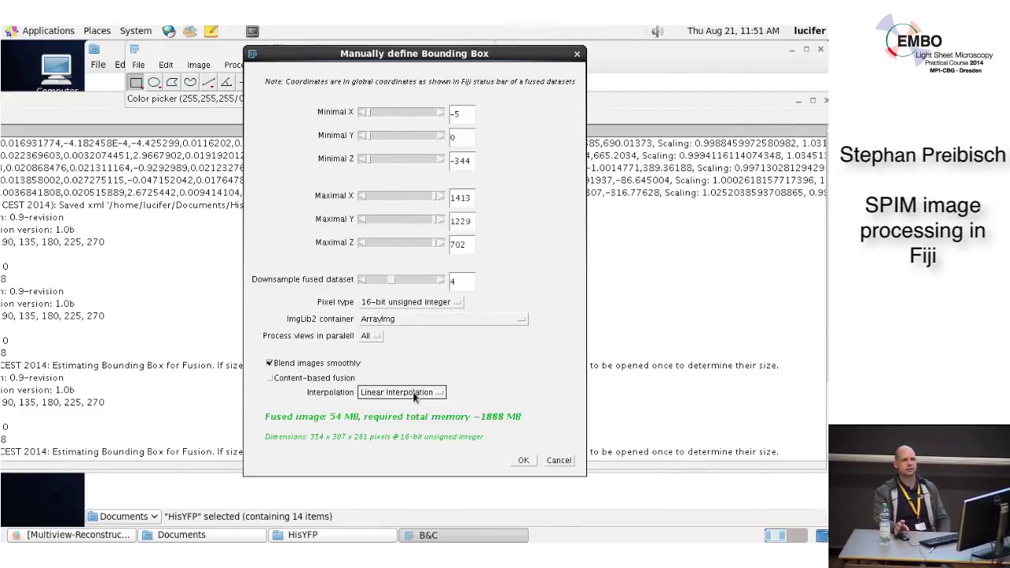
{"action": "left_click", "coordinate": [413, 394]}
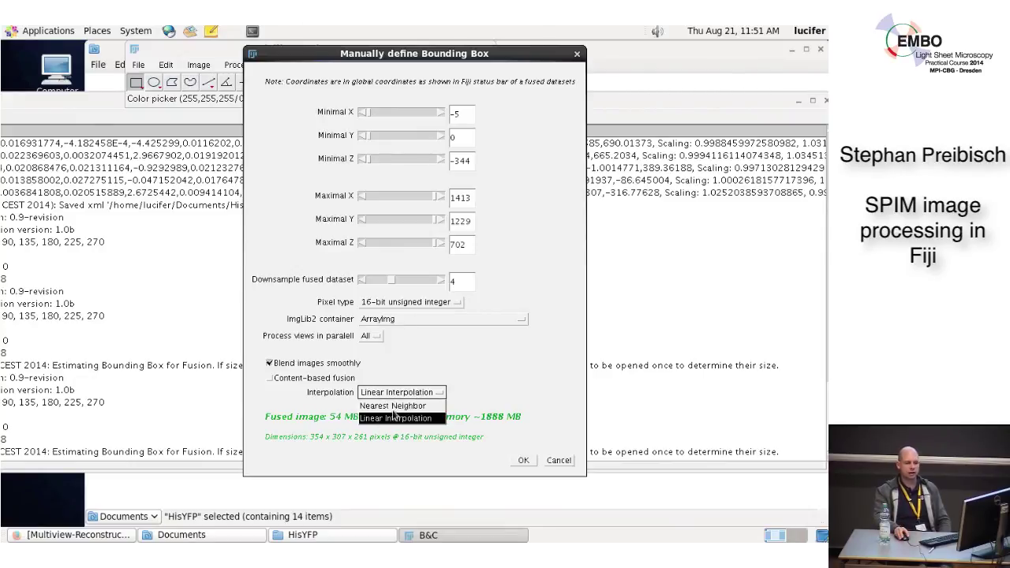
{"action": "left_click", "coordinate": [397, 421]}
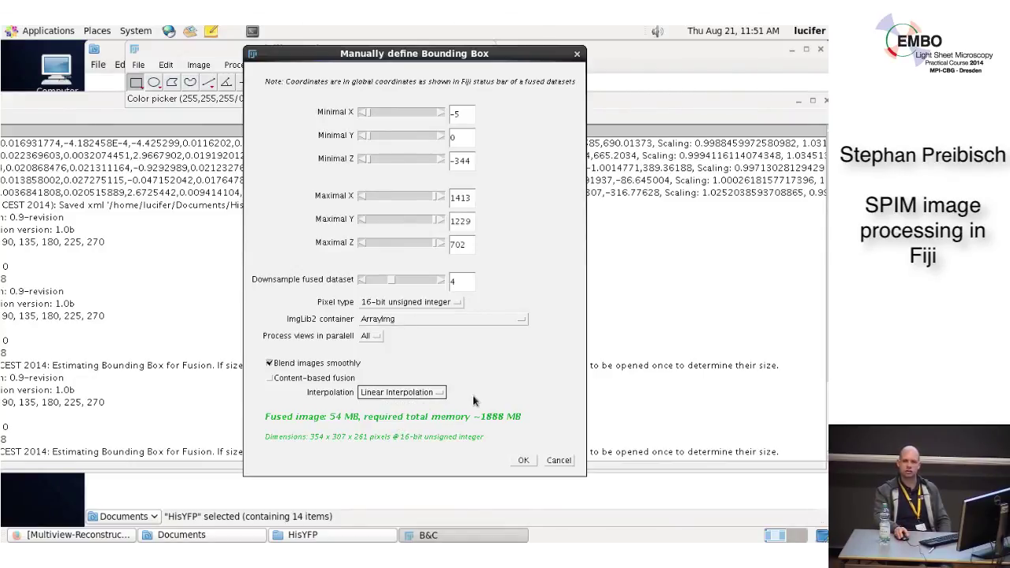
{"action": "left_click", "coordinate": [437, 392]}
{"action": "left_click", "coordinate": [407, 418]}
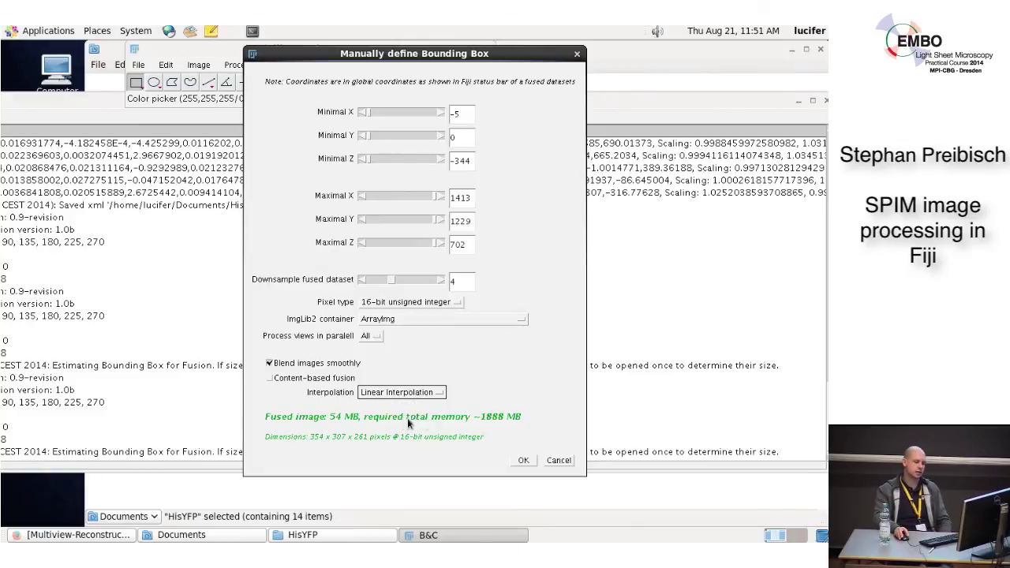
{"action": "left_click", "coordinate": [523, 460]}
Reposition and enlarge the log window to follow the fusion progress, and bring up the B&C window
{"action": "left_click_drag", "start_coordinate": [109, 105], "coordinate": [311, 113]}
{"action": "left_click", "coordinate": [303, 56]}
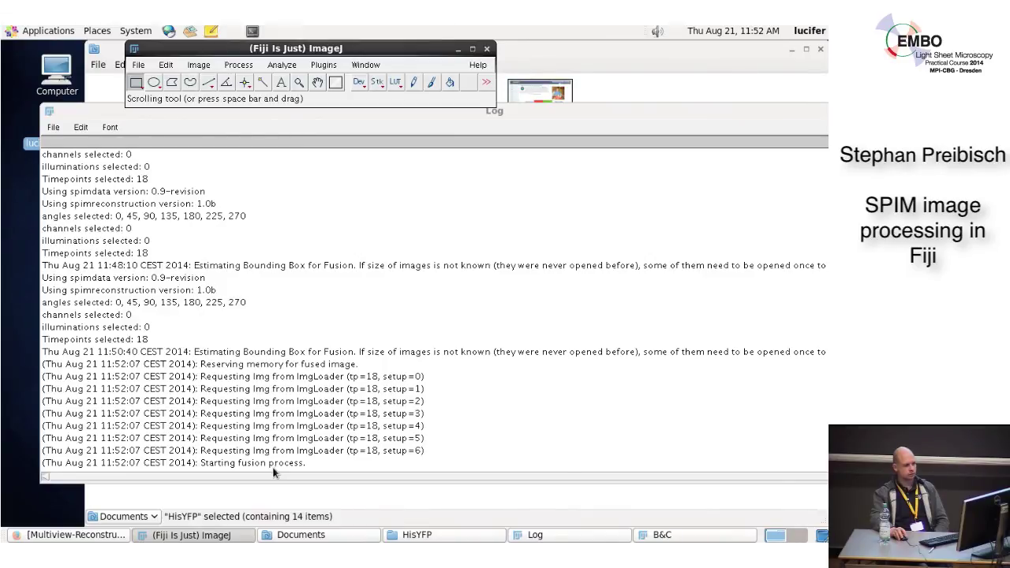
{"action": "left_click_drag", "start_coordinate": [274, 478], "coordinate": [279, 497]}
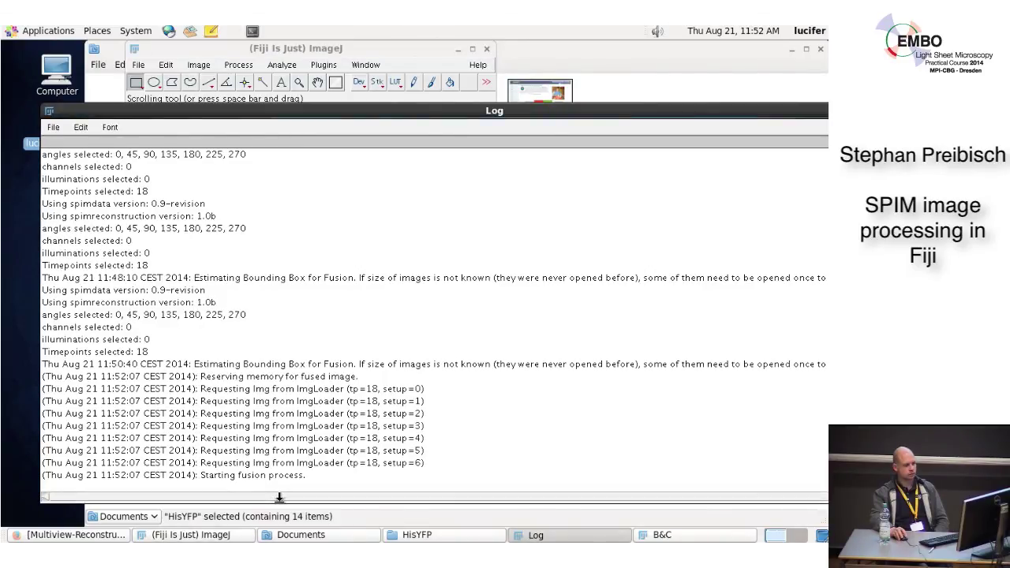
{"action": "left_click", "coordinate": [649, 536]}
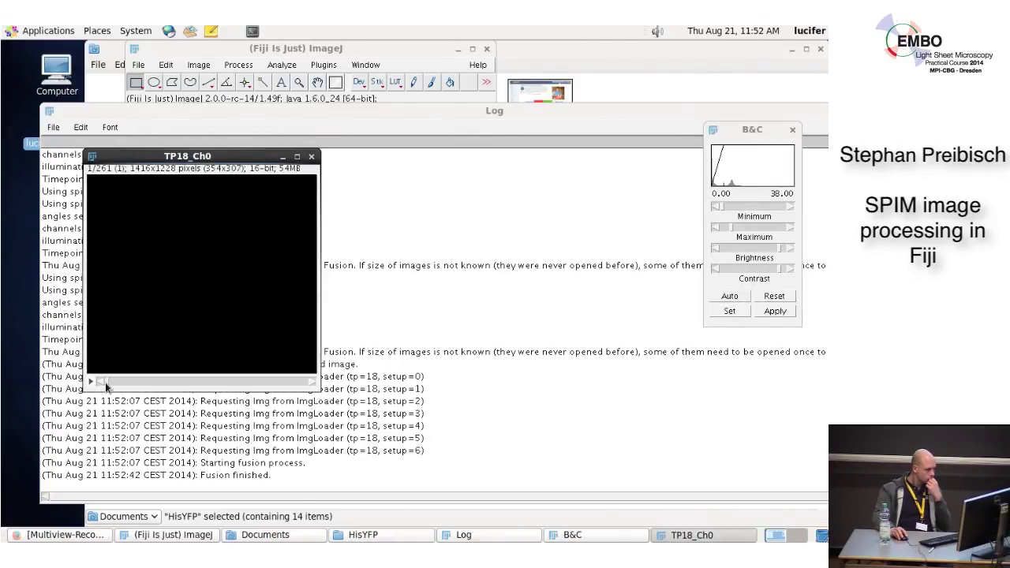
Browse the fused stack to slice 124 and draw a rectangular selection about 748 × 460 around the embryo, starting near x=272, y=328
{"action": "left_click_drag", "start_coordinate": [103, 382], "coordinate": [181, 382]}
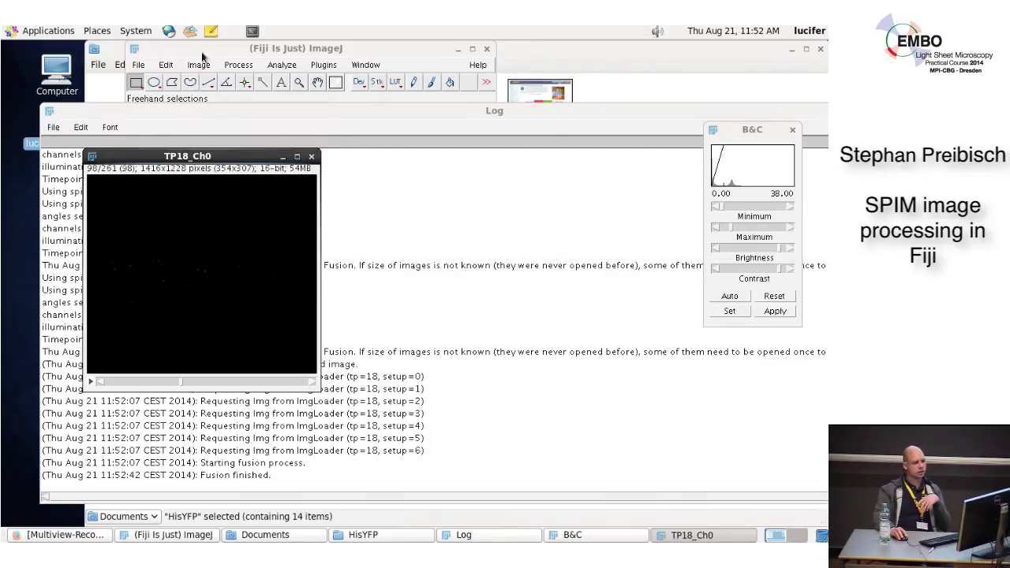
{"action": "left_click_drag", "start_coordinate": [187, 156], "coordinate": [269, 164]}
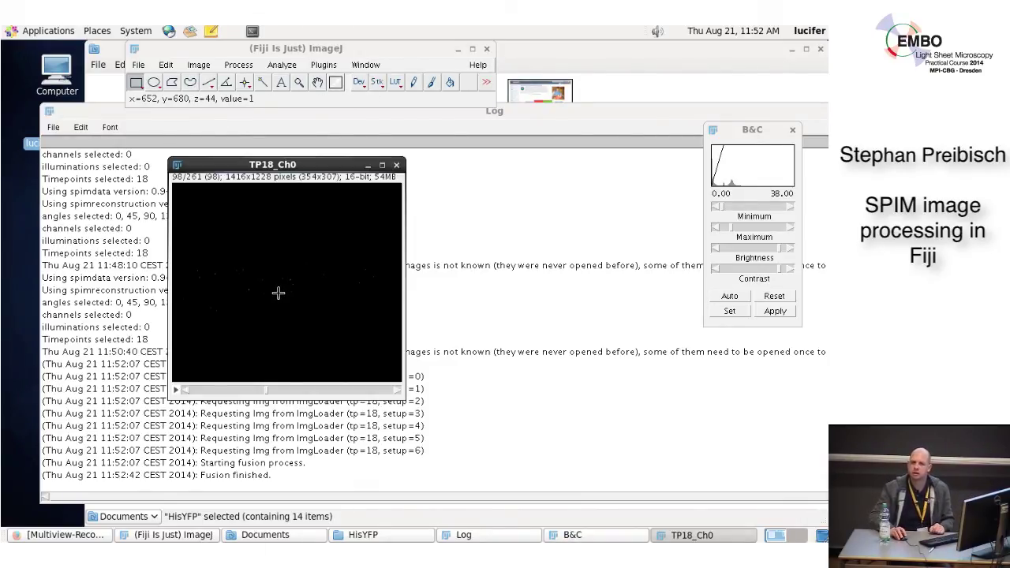
{"action": "mouse_move", "coordinate": [268, 392]}
{"action": "left_mouse_down"}
{"action": "mouse_move", "coordinate": [245, 399]}
{"action": "mouse_move", "coordinate": [286, 392]}
{"action": "left_mouse_up"}
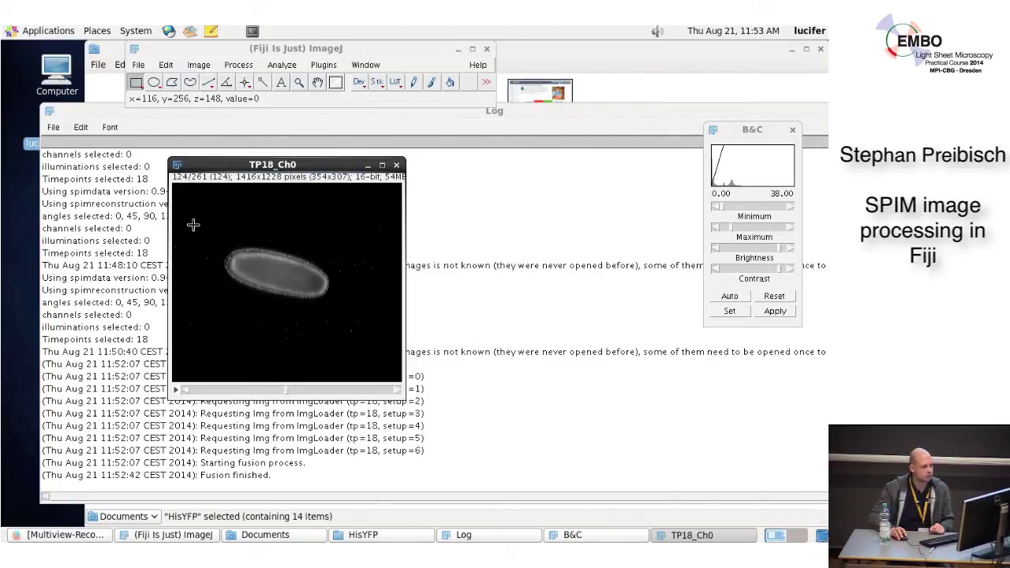
{"action": "left_click_drag", "start_coordinate": [217, 230], "coordinate": [338, 311]}
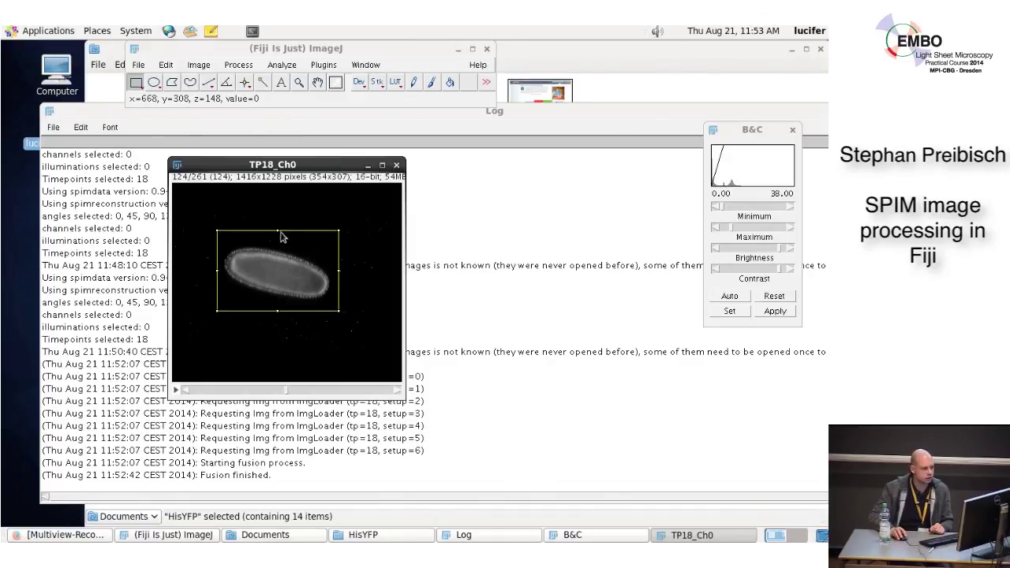
{"action": "left_click_drag", "start_coordinate": [277, 233], "coordinate": [278, 239]}
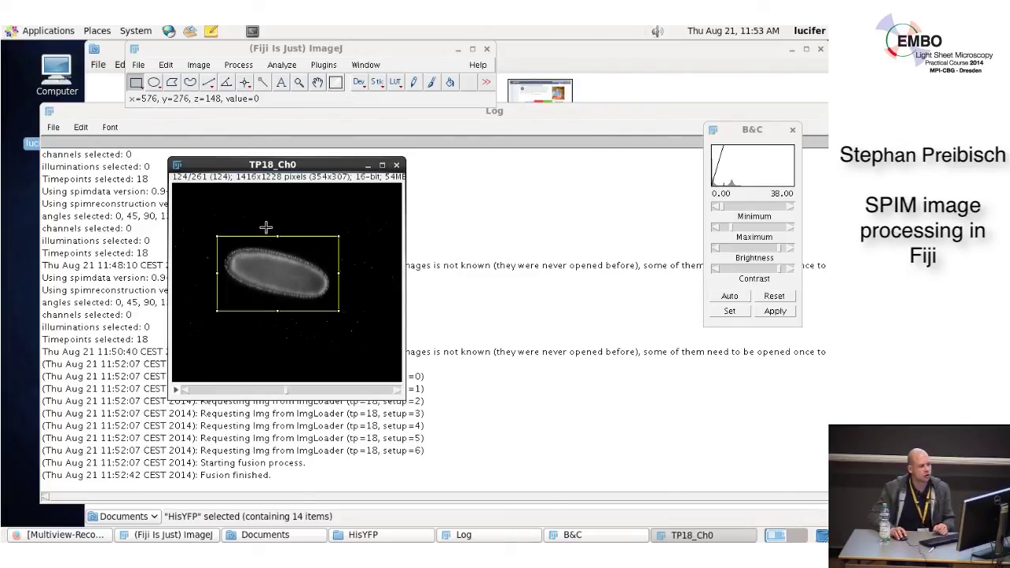
{"action": "left_click_drag", "start_coordinate": [281, 263], "coordinate": [280, 261]}
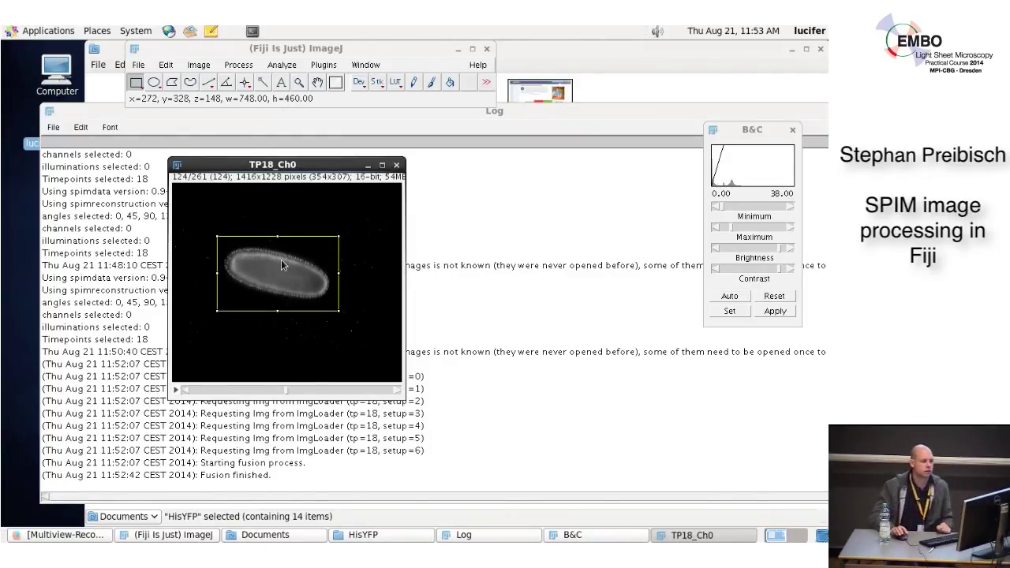
Open a blank document in gedit and arrange its window beside the fused image
{"action": "left_click", "coordinate": [32, 29]}
{"action": "left_click", "coordinate": [33, 29]}
{"action": "left_click", "coordinate": [32, 29]}
{"action": "mouse_move", "coordinate": [39, 48]}
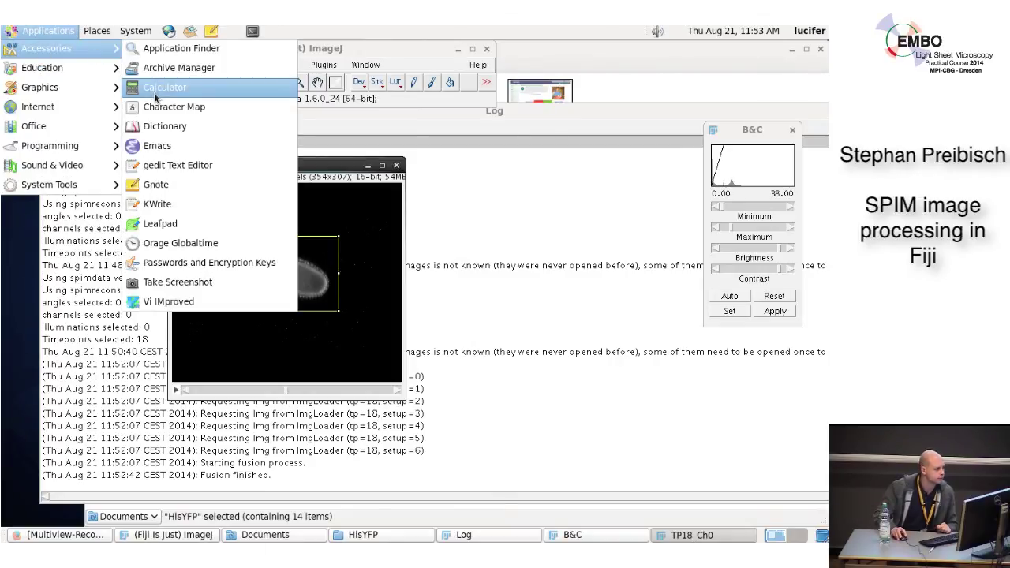
{"action": "left_click", "coordinate": [161, 165]}
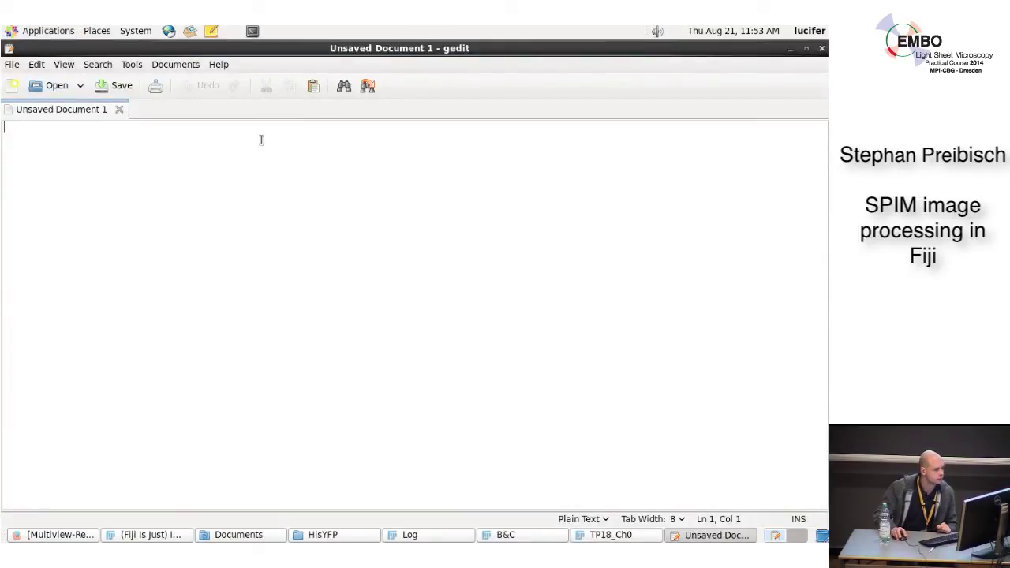
{"action": "left_click", "coordinate": [806, 48]}
{"action": "left_click_drag", "start_coordinate": [262, 42], "coordinate": [669, 124]}
{"action": "left_click_drag", "start_coordinate": [315, 164], "coordinate": [260, 146]}
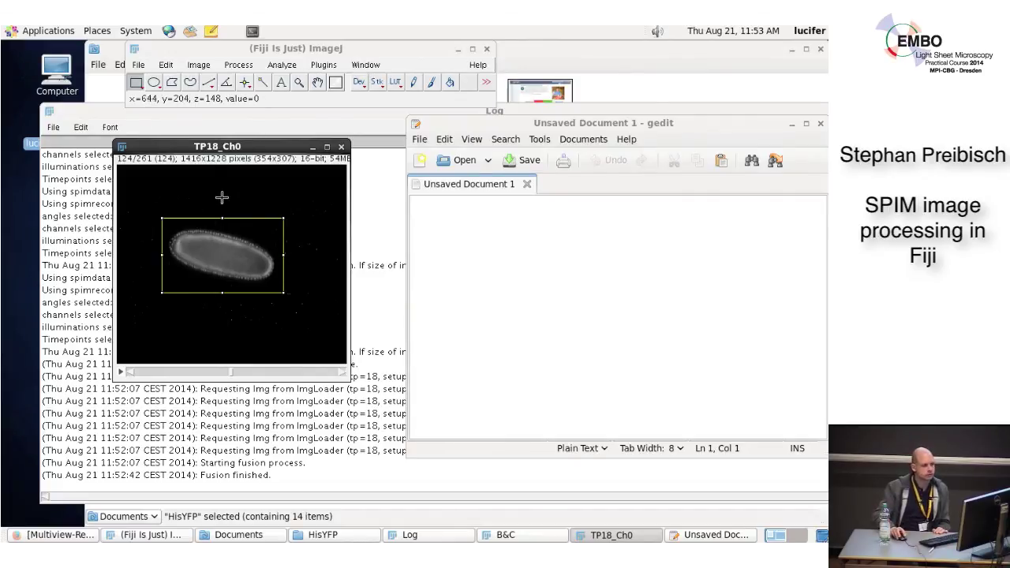
{"action": "left_click_drag", "start_coordinate": [203, 146], "coordinate": [221, 159]}
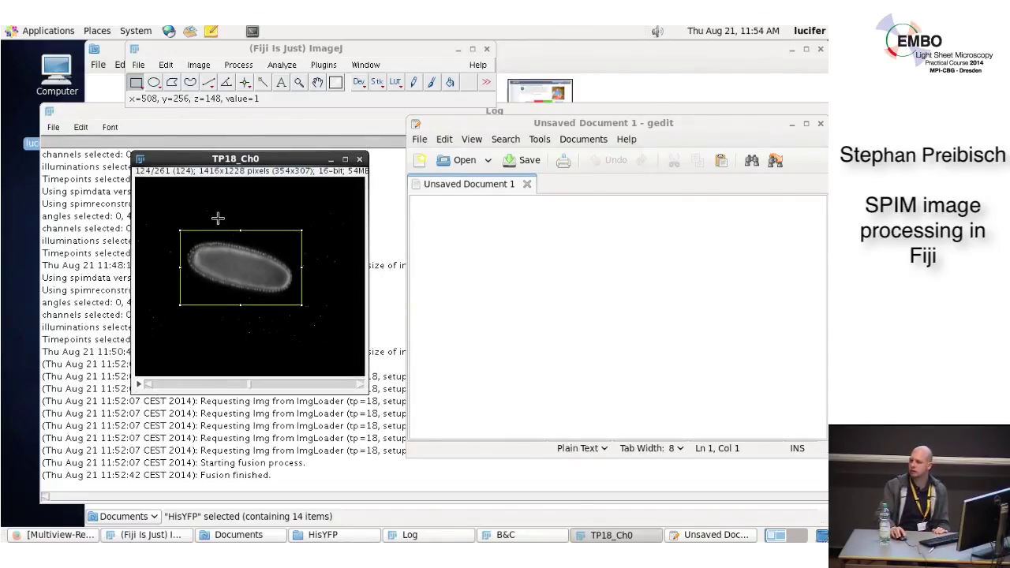
Close the log window and note the selection's origin 272,328 and size 748,460 on two lines of the blank text document
{"action": "left_click", "coordinate": [244, 163]}
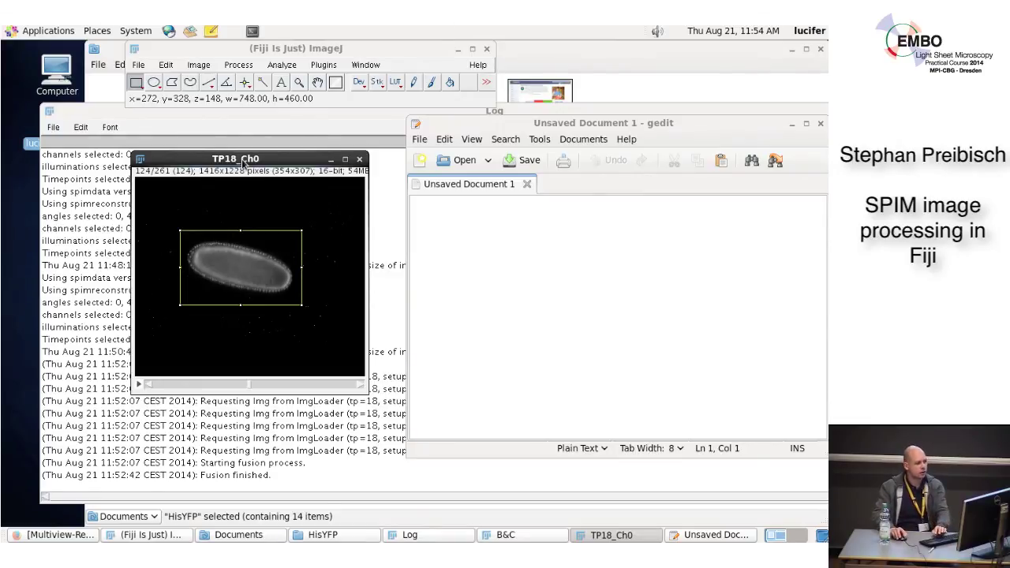
{"action": "left_click", "coordinate": [532, 129]}
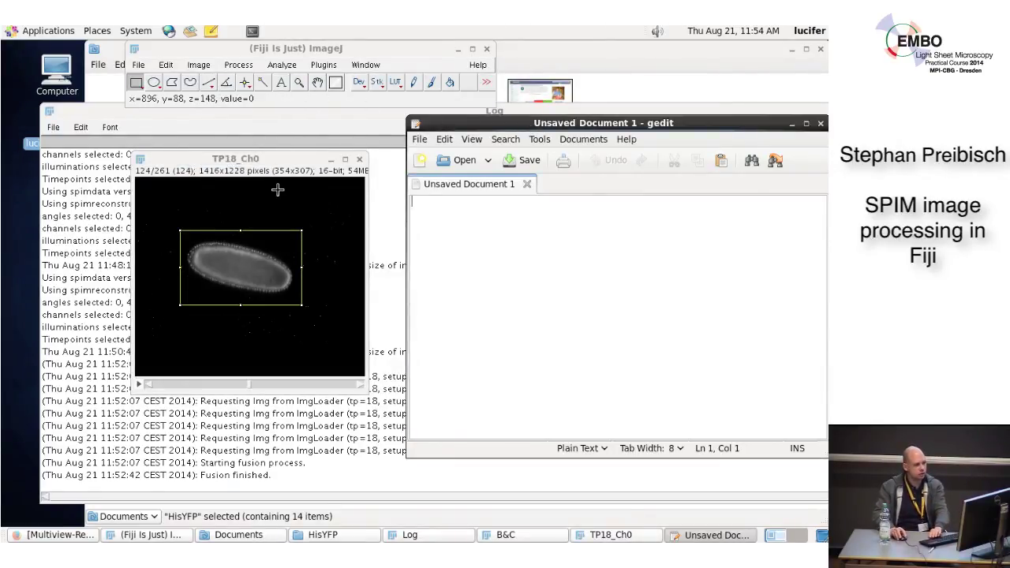
{"action": "left_click", "coordinate": [718, 112]}
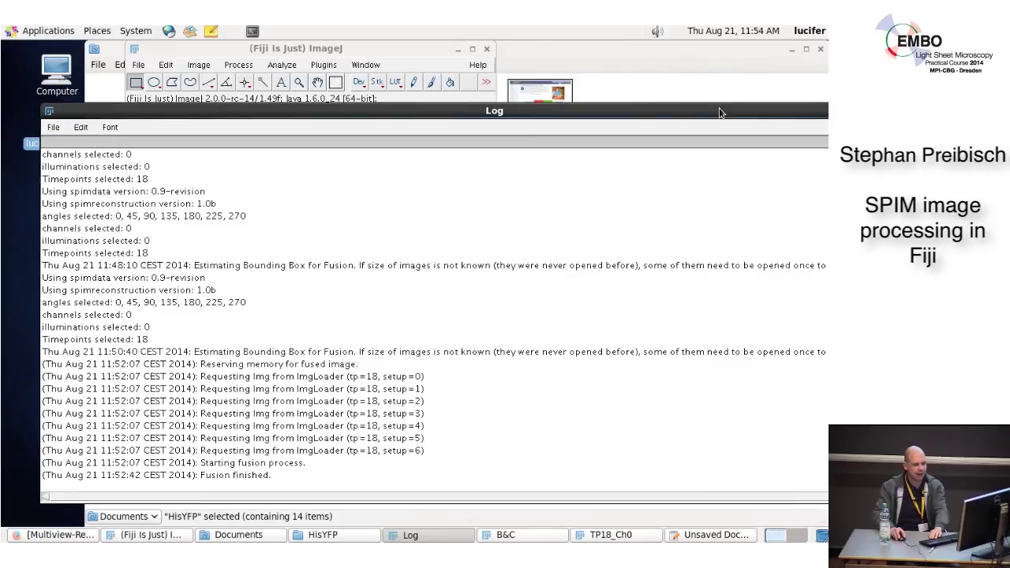
{"action": "left_click_drag", "start_coordinate": [719, 112], "coordinate": [719, 178]}
{"action": "key", "text": "ctrl+w"}
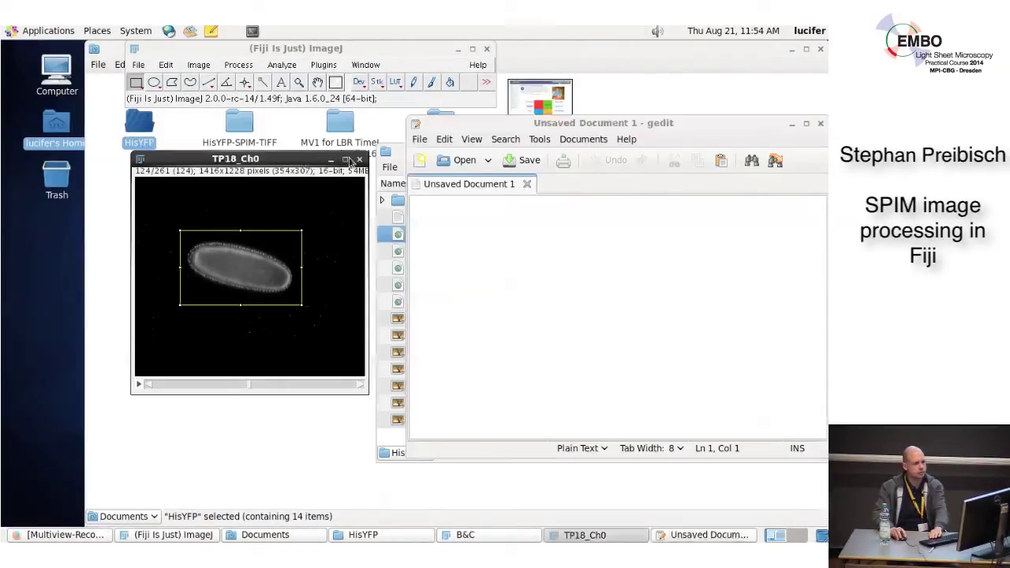
{"action": "left_click", "coordinate": [507, 241]}
{"action": "type", "text": "272,328"}
{"action": "key", "text": "Return"}
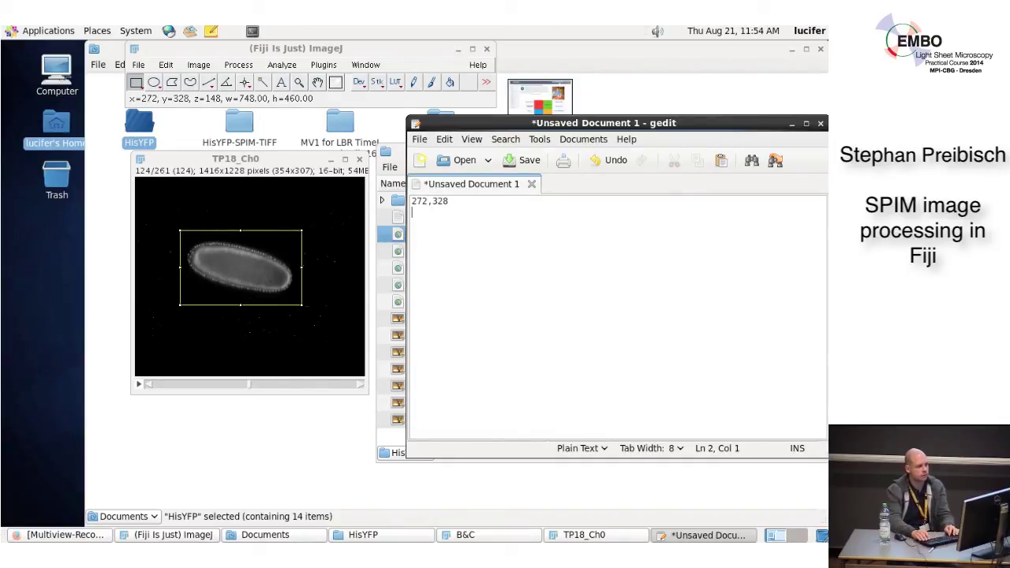
{"action": "type", "text": "748,460"}
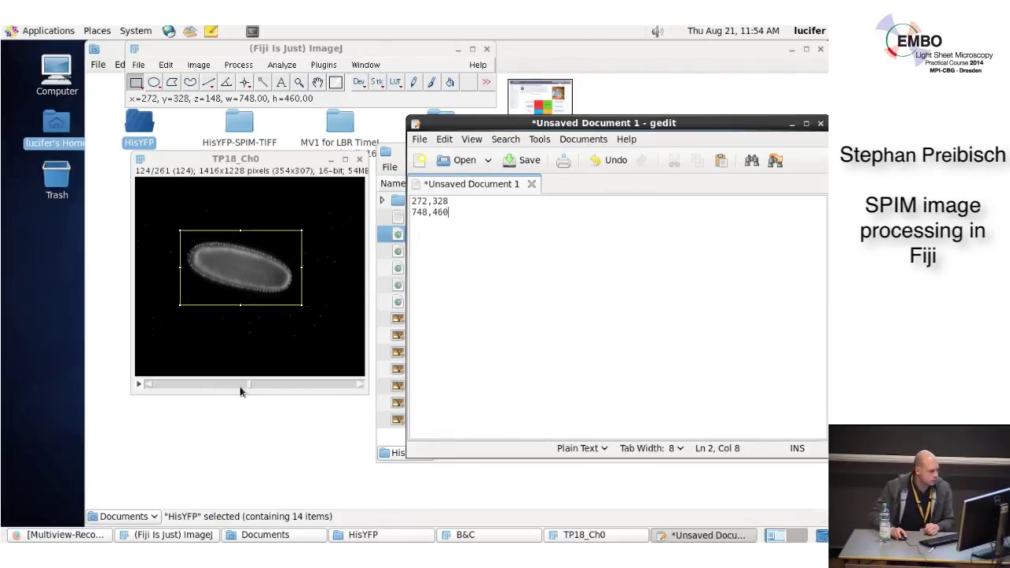
Find the embryo's z limits in the fused stack and append 28 to the first noted line and 376 to the second
{"action": "left_click_drag", "start_coordinate": [246, 384], "coordinate": [226, 391]}
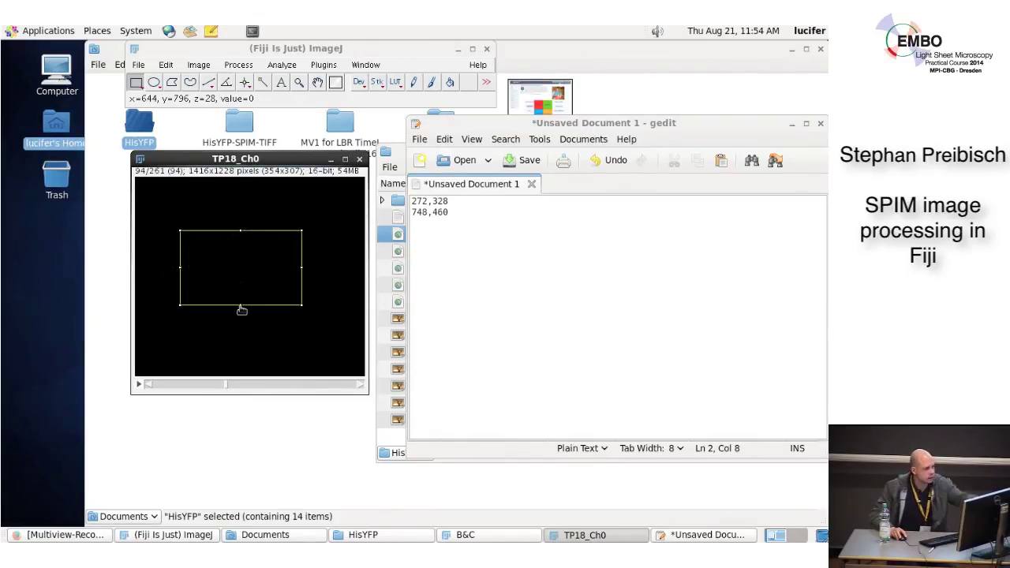
{"action": "left_click", "coordinate": [508, 205]}
{"action": "type", "text": ", 28"}
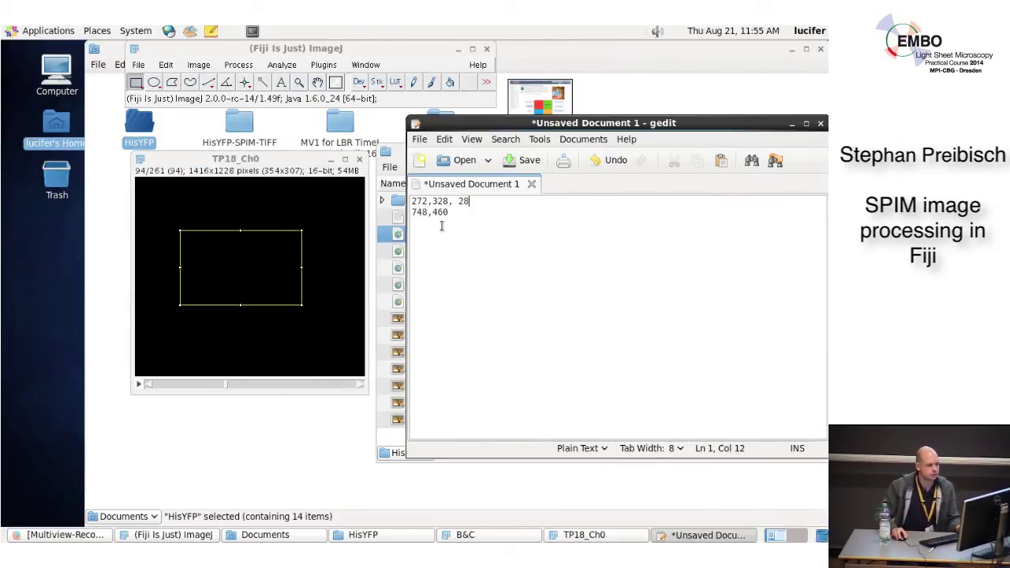
{"action": "left_click", "coordinate": [262, 161]}
{"action": "left_click_drag", "start_coordinate": [226, 384], "coordinate": [294, 384]}
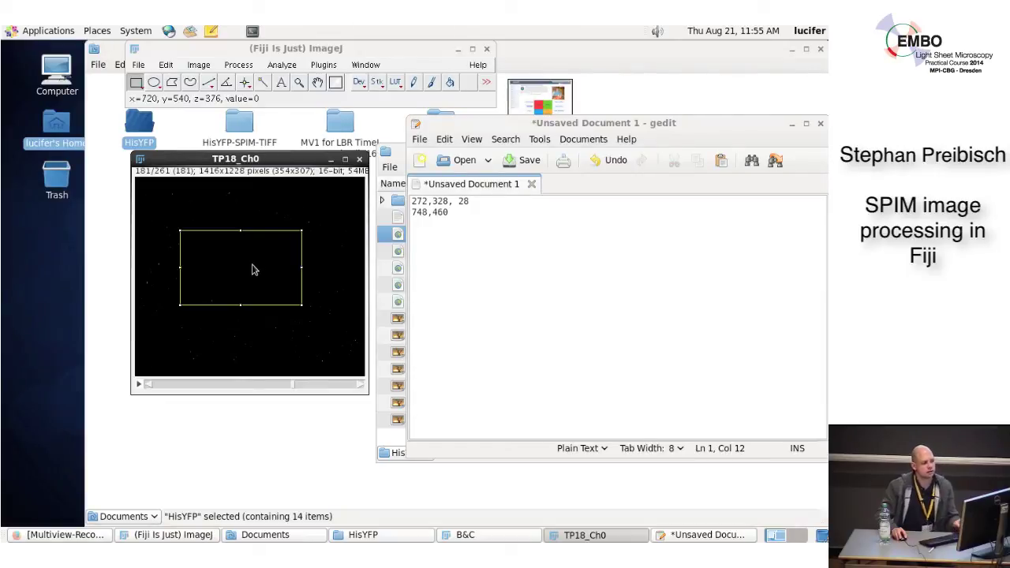
{"action": "left_click", "coordinate": [479, 211]}
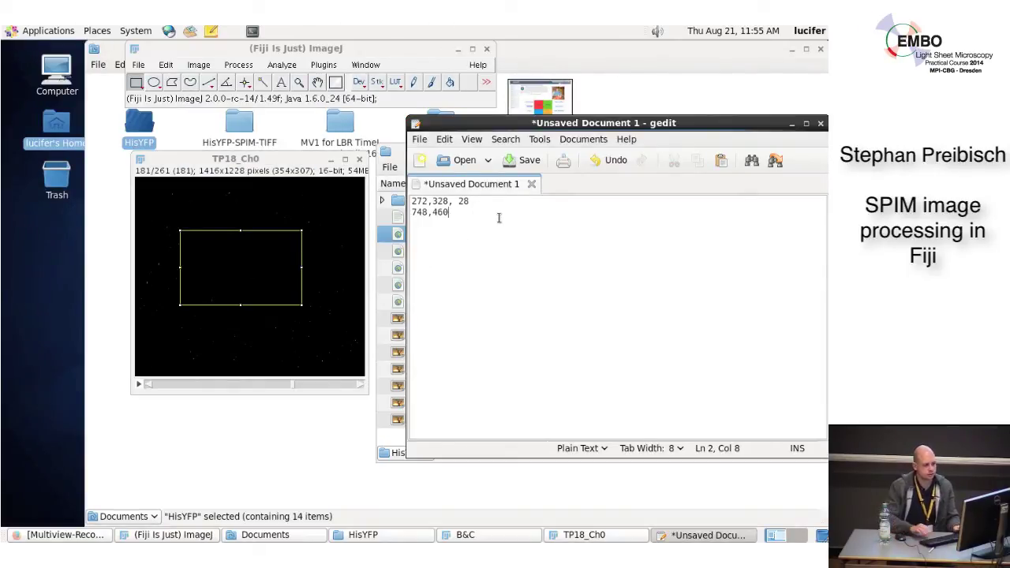
{"action": "type", "text": ", 376"}
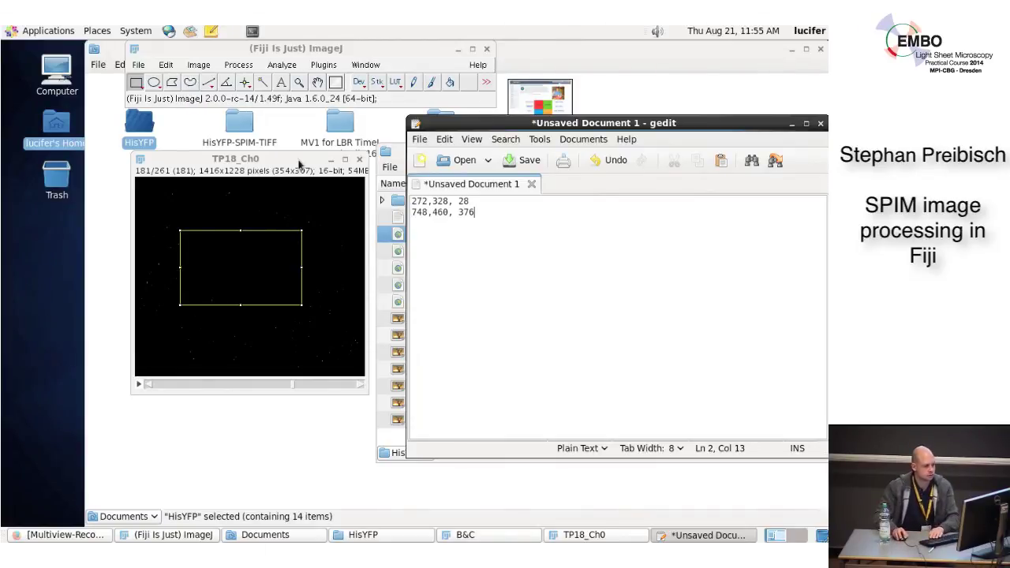
Close the fused image and set up a new weighted-average fusion with a manually defined bounding box, keeping the noted coordinates in view
{"action": "left_click", "coordinate": [360, 159]}
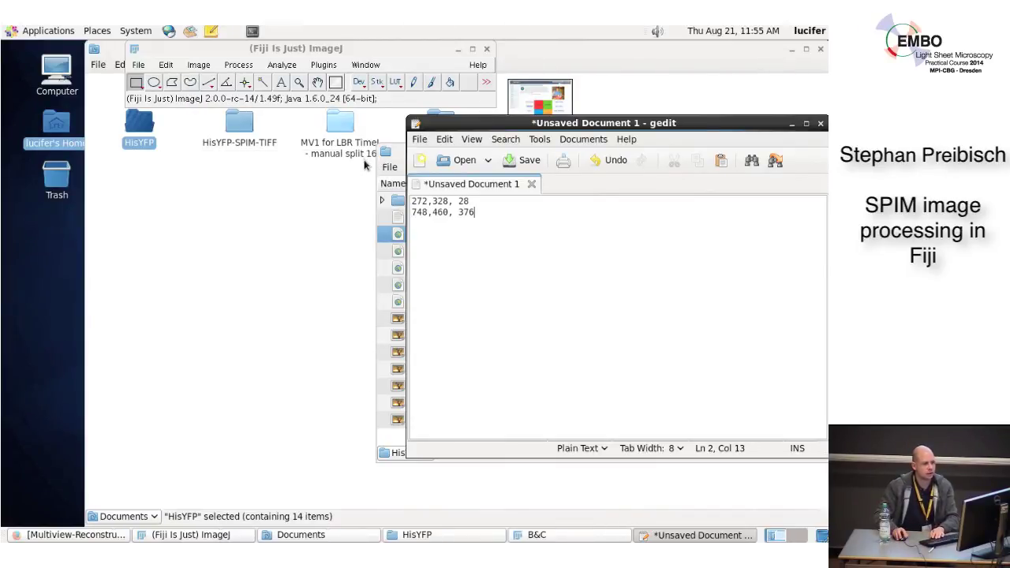
{"action": "left_click", "coordinate": [324, 65]}
{"action": "mouse_move", "coordinate": [358, 307]}
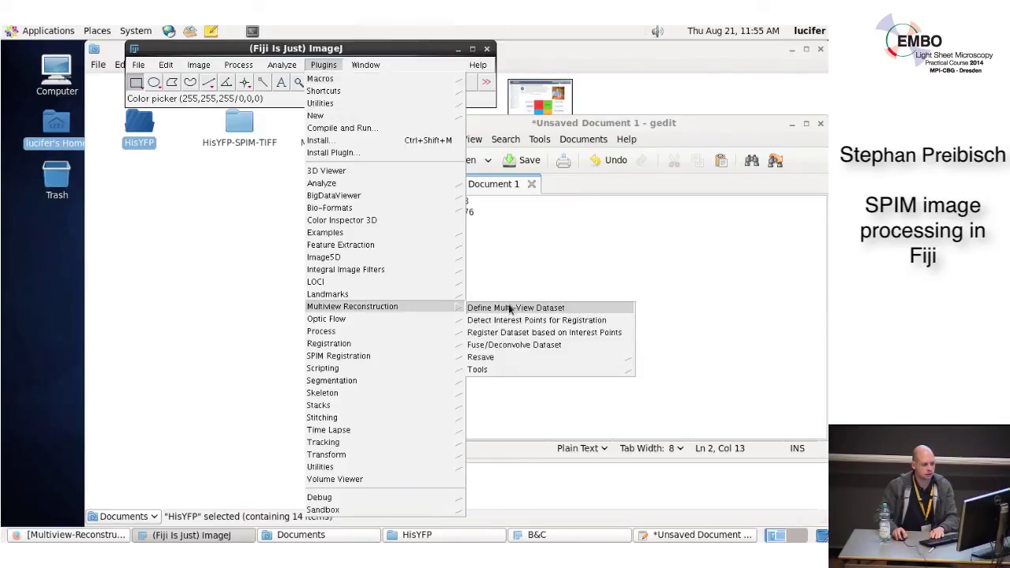
{"action": "left_click", "coordinate": [498, 345]}
{"action": "left_click", "coordinate": [594, 300]}
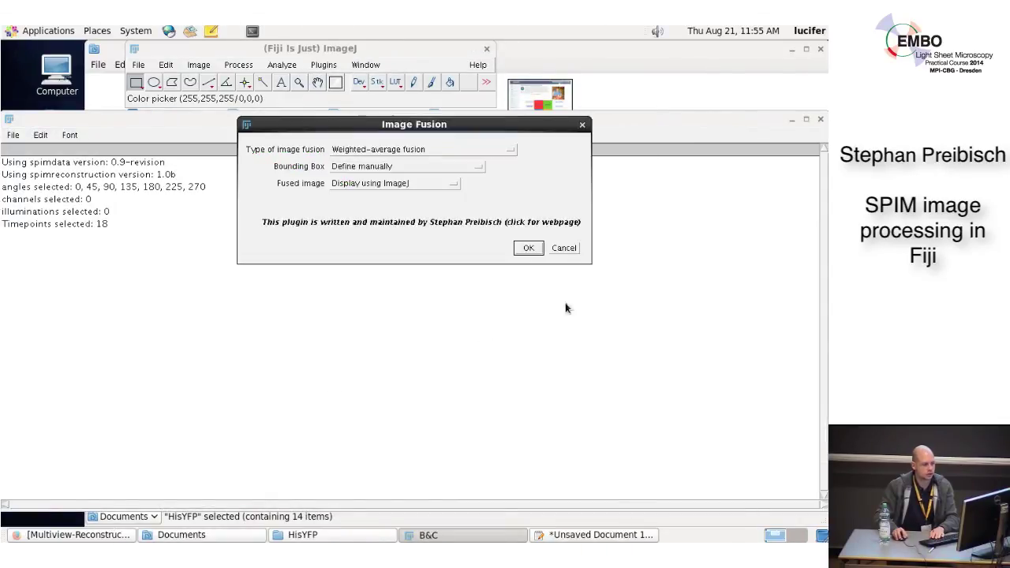
{"action": "left_click", "coordinate": [525, 249]}
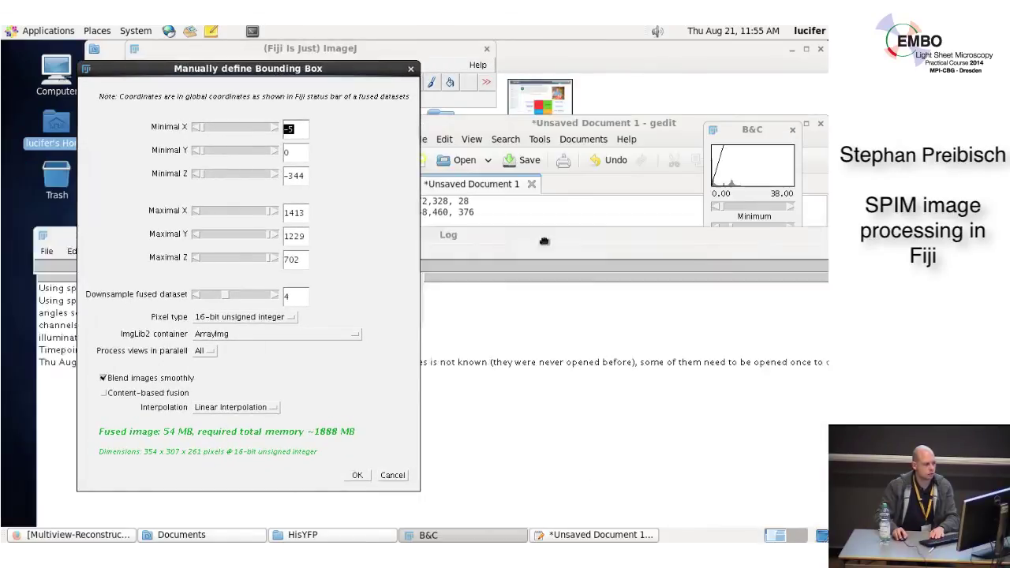
{"action": "left_click_drag", "start_coordinate": [509, 128], "coordinate": [592, 127]}
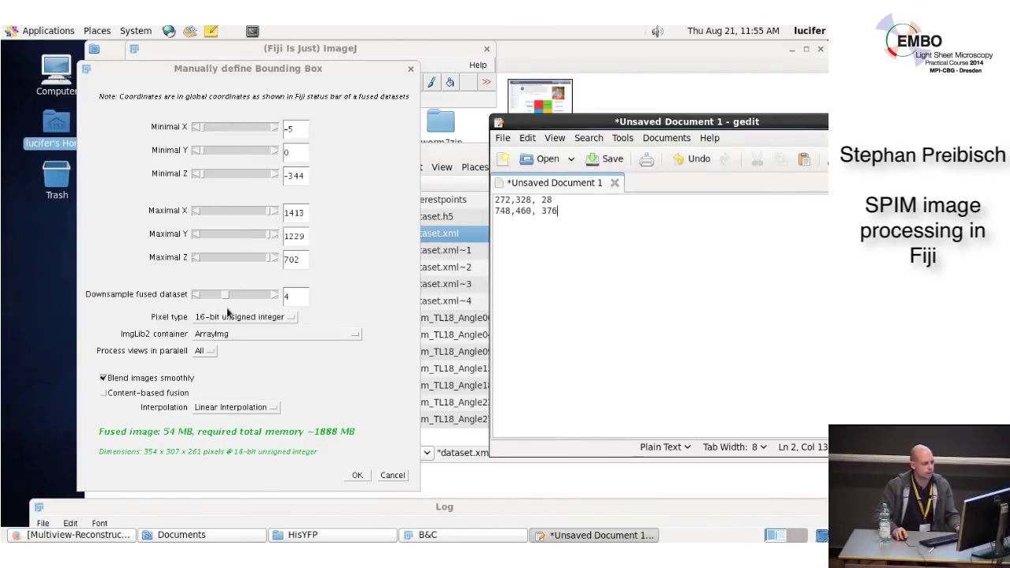
Set the bounding box's minimal X, Y and Z to 272, 328 and 28, and its maximal Z to 376
{"action": "double_click", "coordinate": [289, 130]}
{"action": "type", "text": "272"}
{"action": "key", "text": "Tab"}
{"action": "type", "text": "328"}
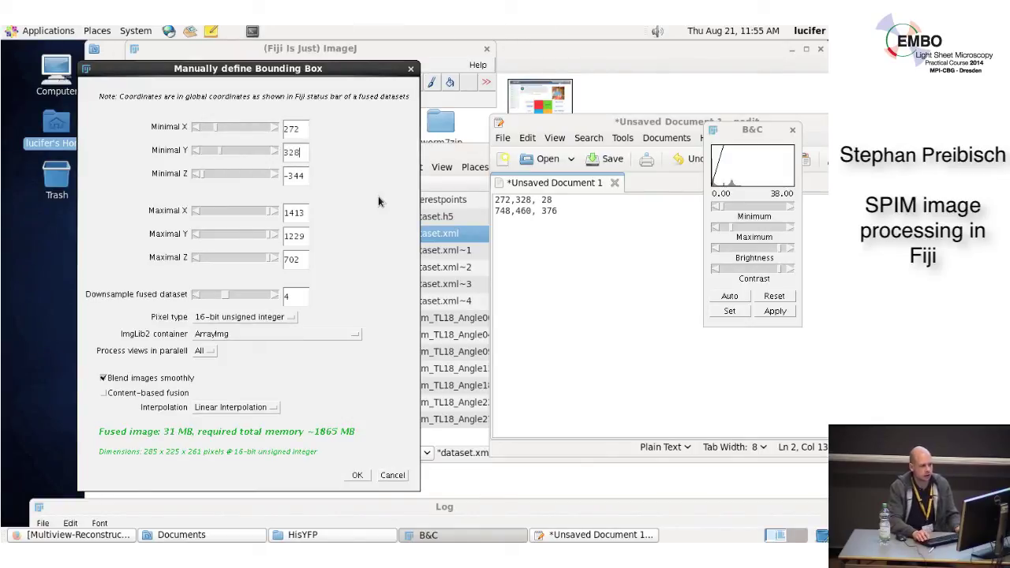
{"action": "key", "text": "Tab"}
{"action": "type", "text": "28"}
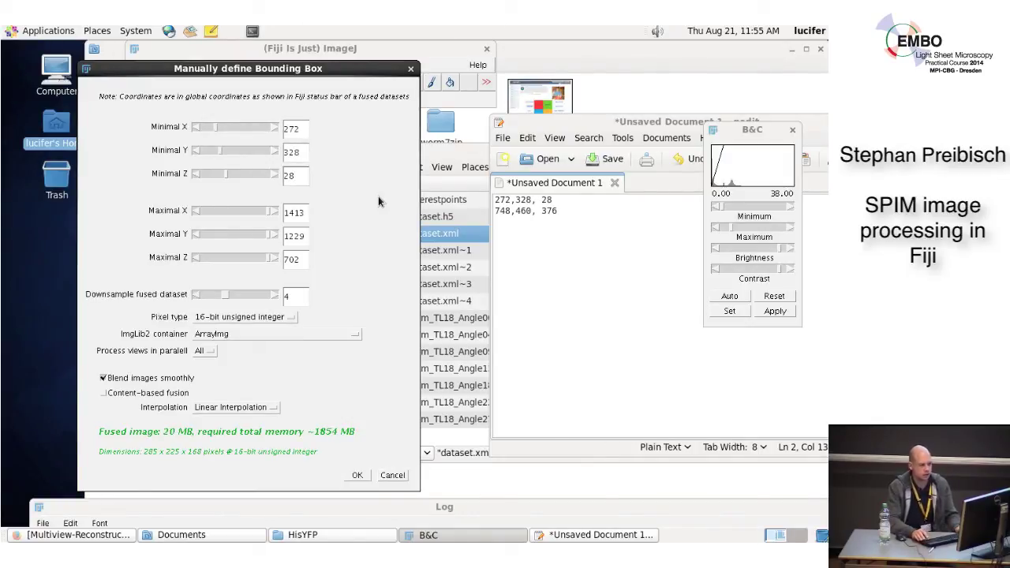
{"action": "key", "text": "Tab"}
{"action": "key", "text": "Tab"}
{"action": "key", "text": "Tab"}
{"action": "type", "text": "376"}
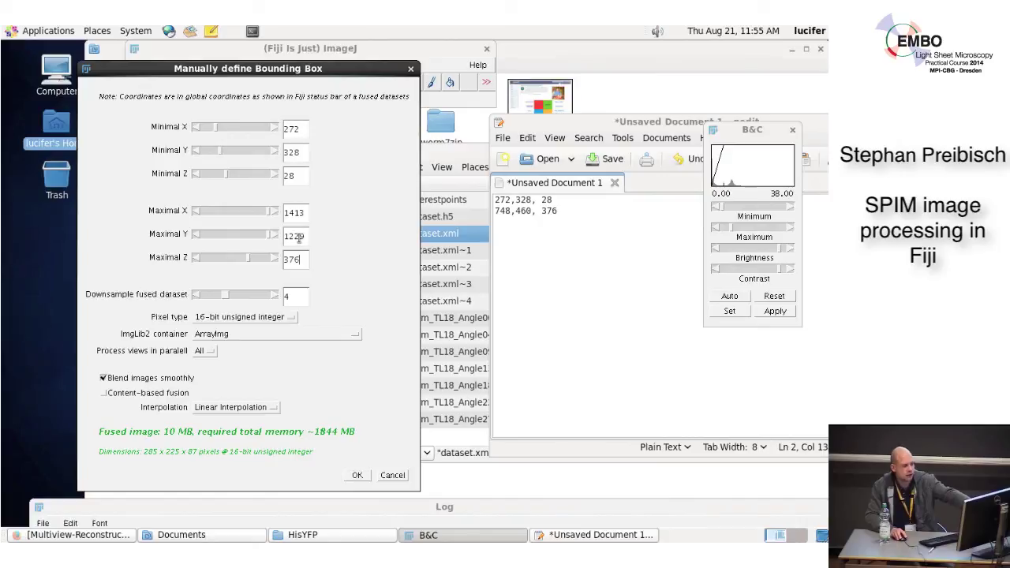
Set the fused dataset's downsampling to 1 and the bounding box's maximal X to 1019 and maximal Y to 787
{"action": "left_click_drag", "start_coordinate": [224, 296], "coordinate": [199, 296]}
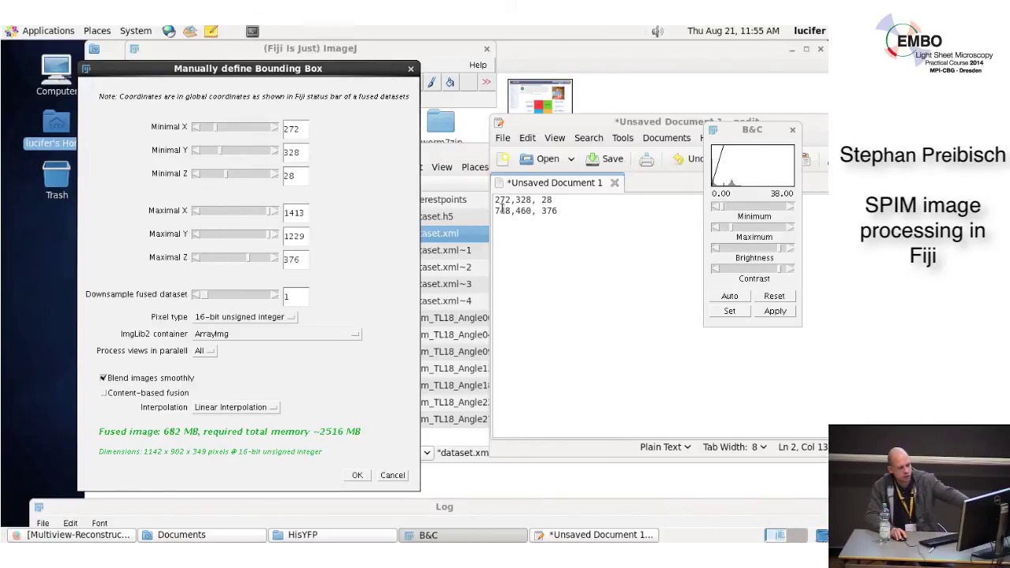
{"action": "left_click_drag", "start_coordinate": [268, 210], "coordinate": [252, 214]}
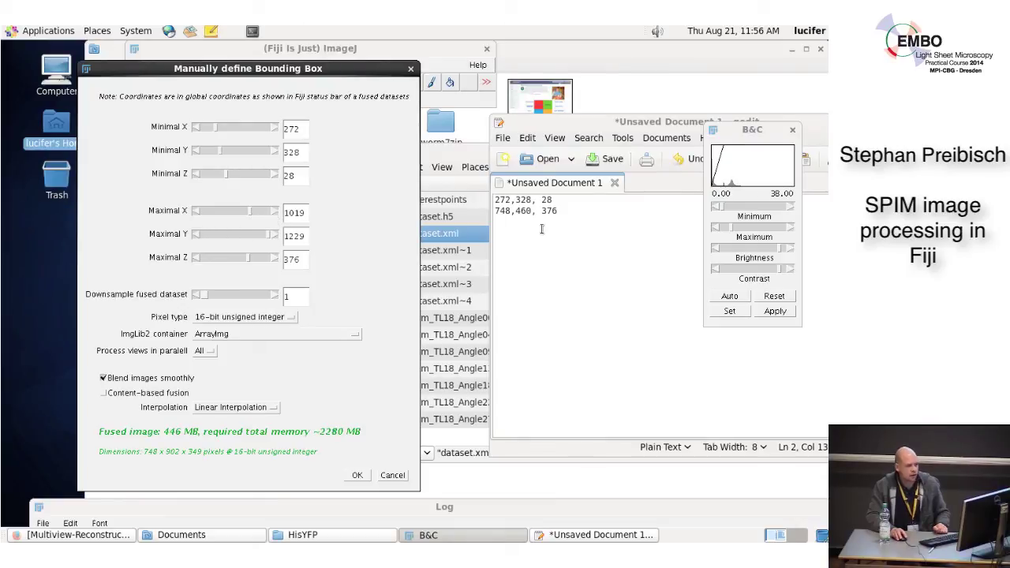
{"action": "left_click_drag", "start_coordinate": [268, 234], "coordinate": [247, 246]}
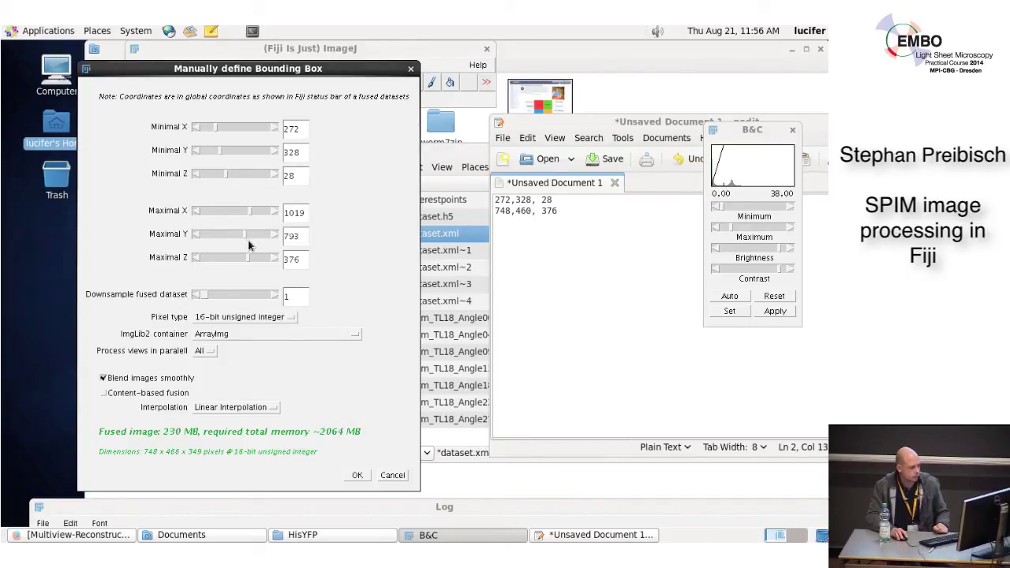
{"action": "left_click", "coordinate": [200, 235]}
Set the pixel type to 32-bit floating point, start the fusion and bring the main Fiji window forward
{"action": "left_click", "coordinate": [231, 319]}
{"action": "left_click", "coordinate": [230, 330]}
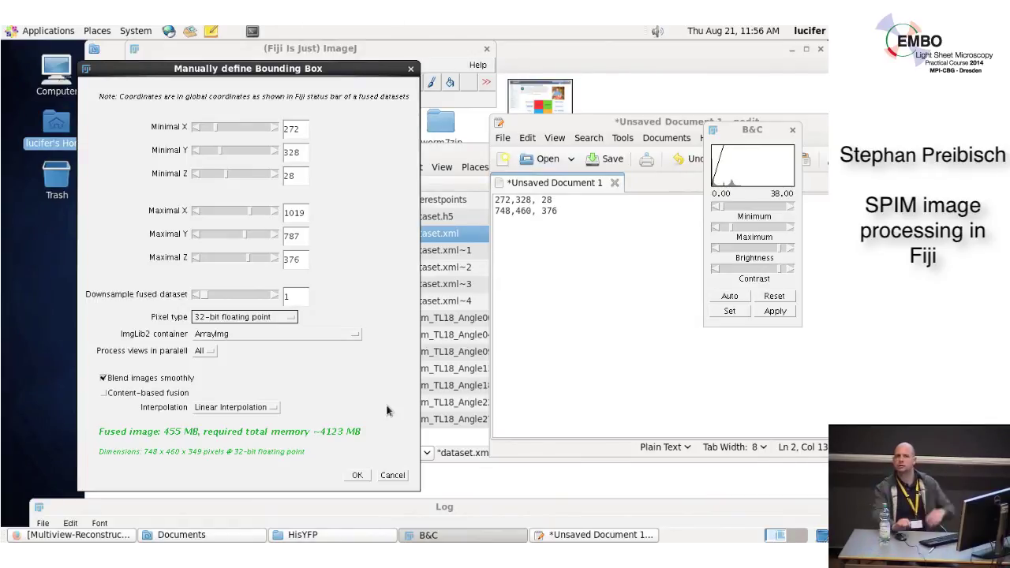
{"action": "left_click", "coordinate": [357, 475]}
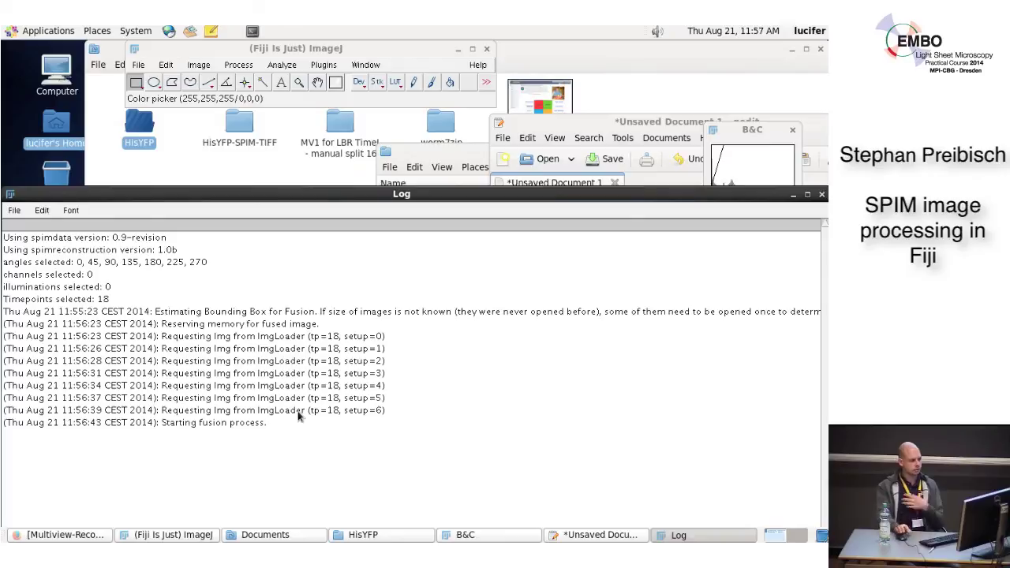
{"action": "left_click", "coordinate": [299, 49]}
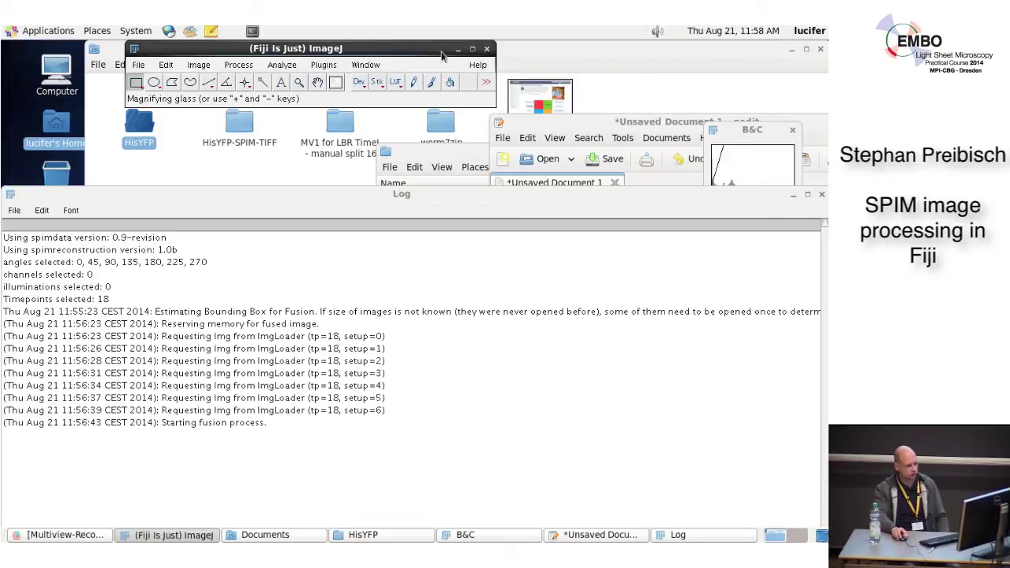
Open a terminal, check the running fusion's processor and memory load with top, and quit the monitor
{"action": "left_click_drag", "start_coordinate": [341, 51], "coordinate": [335, 61]}
{"action": "left_click", "coordinate": [252, 31]}
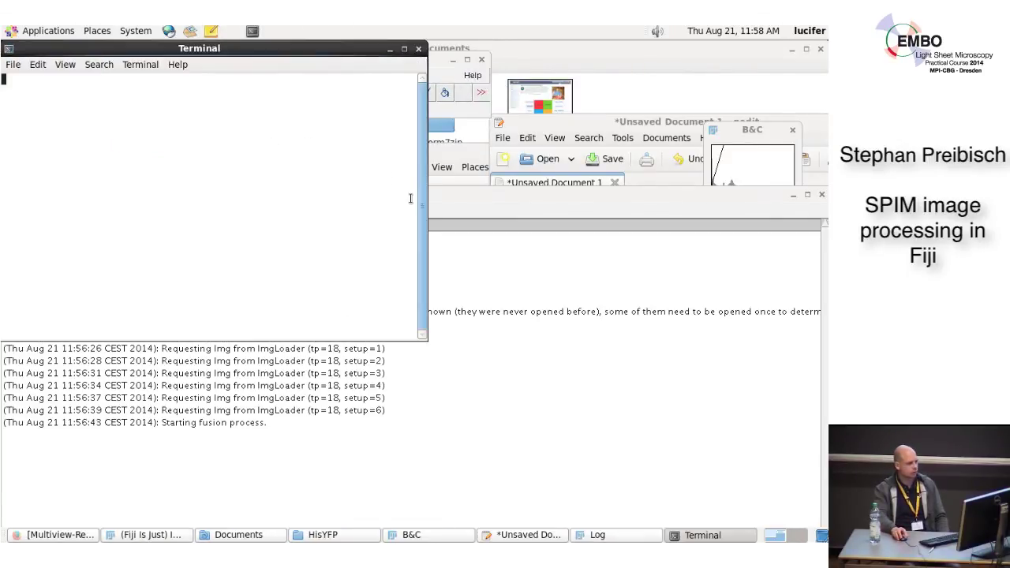
{"action": "type", "text": "top"}
{"action": "key", "text": "Return"}
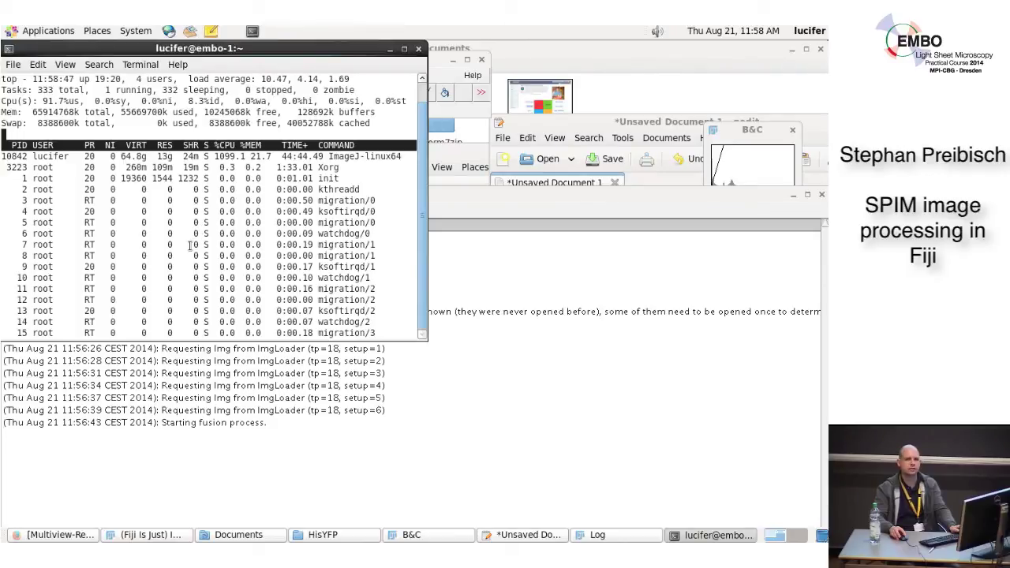
{"action": "key", "text": "q"}
Bring the fusion log back into view, and browse the fused TP18_Ch0 stack to slice 79 once it opens
{"action": "left_click_drag", "start_coordinate": [209, 48], "coordinate": [571, 179]}
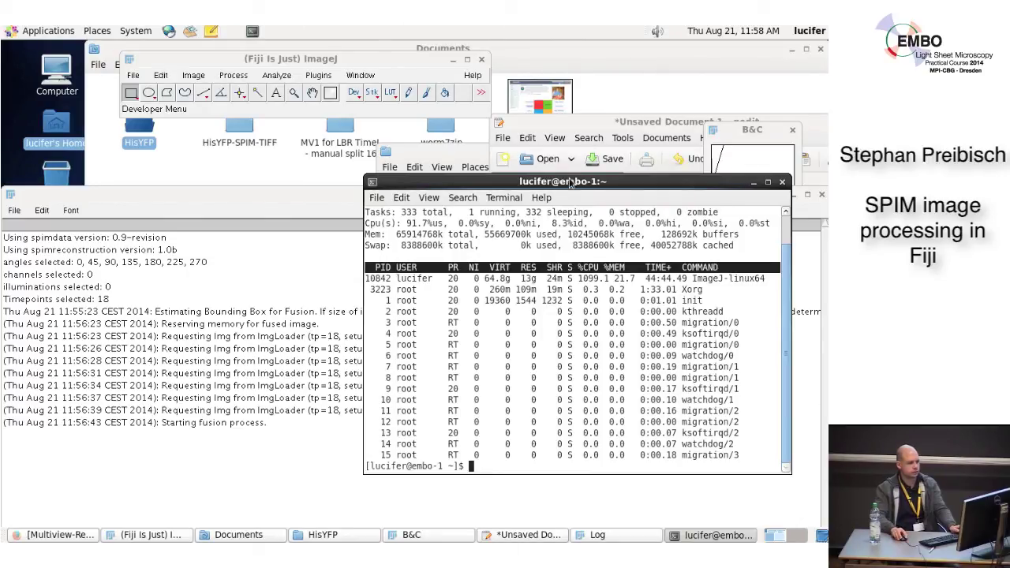
{"action": "left_click", "coordinate": [325, 192]}
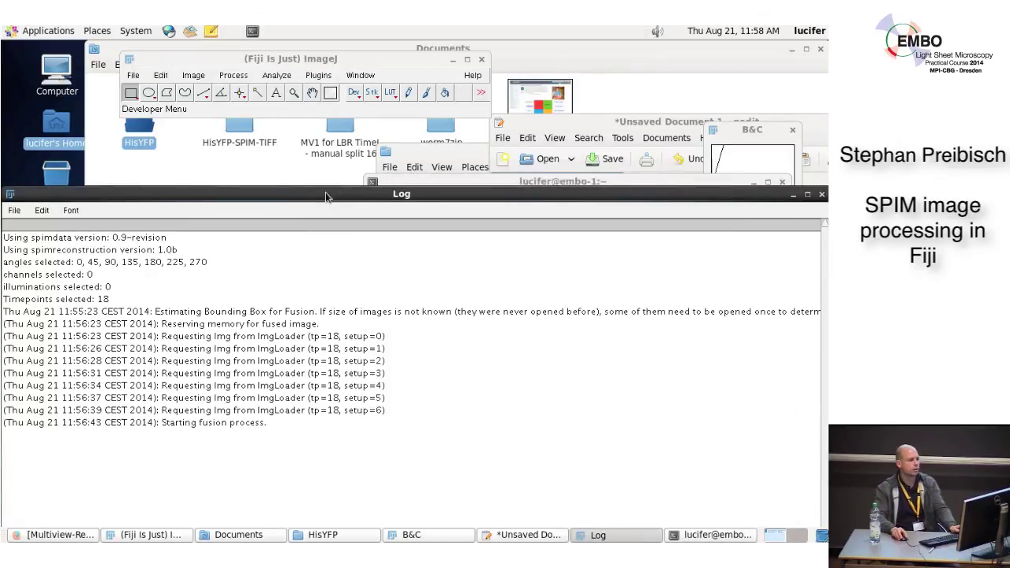
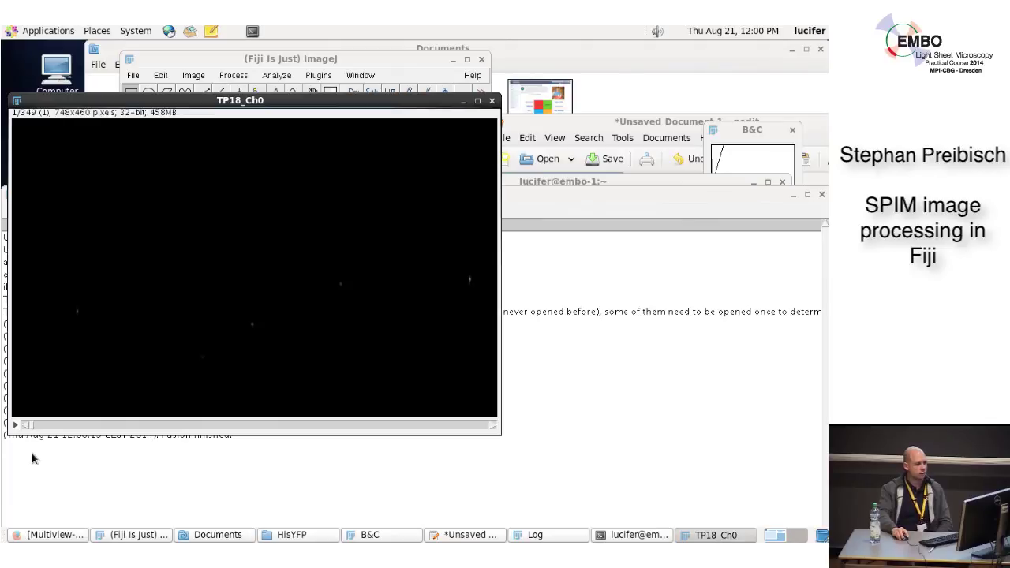
{"action": "left_click_drag", "start_coordinate": [30, 425], "coordinate": [132, 436]}
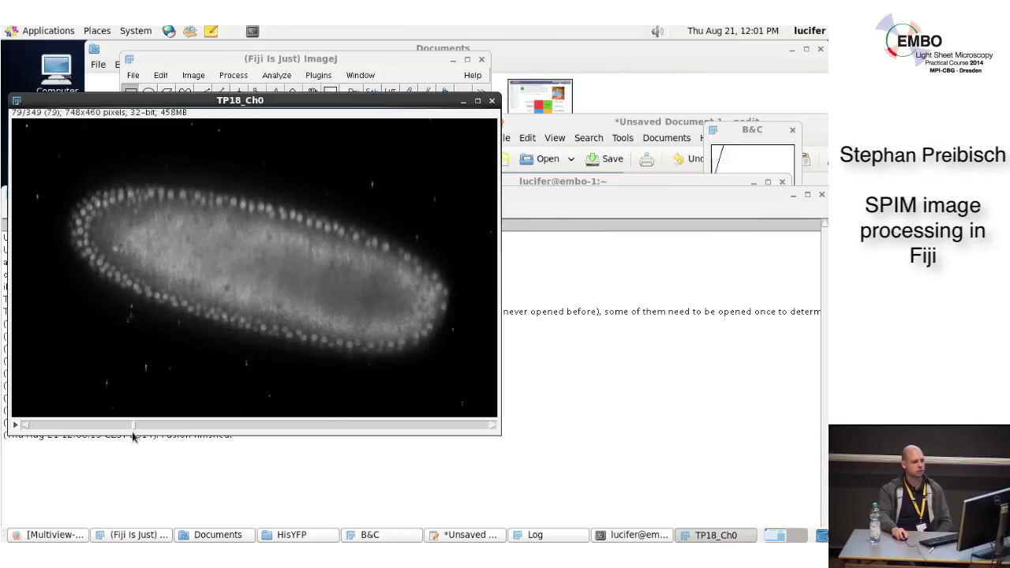